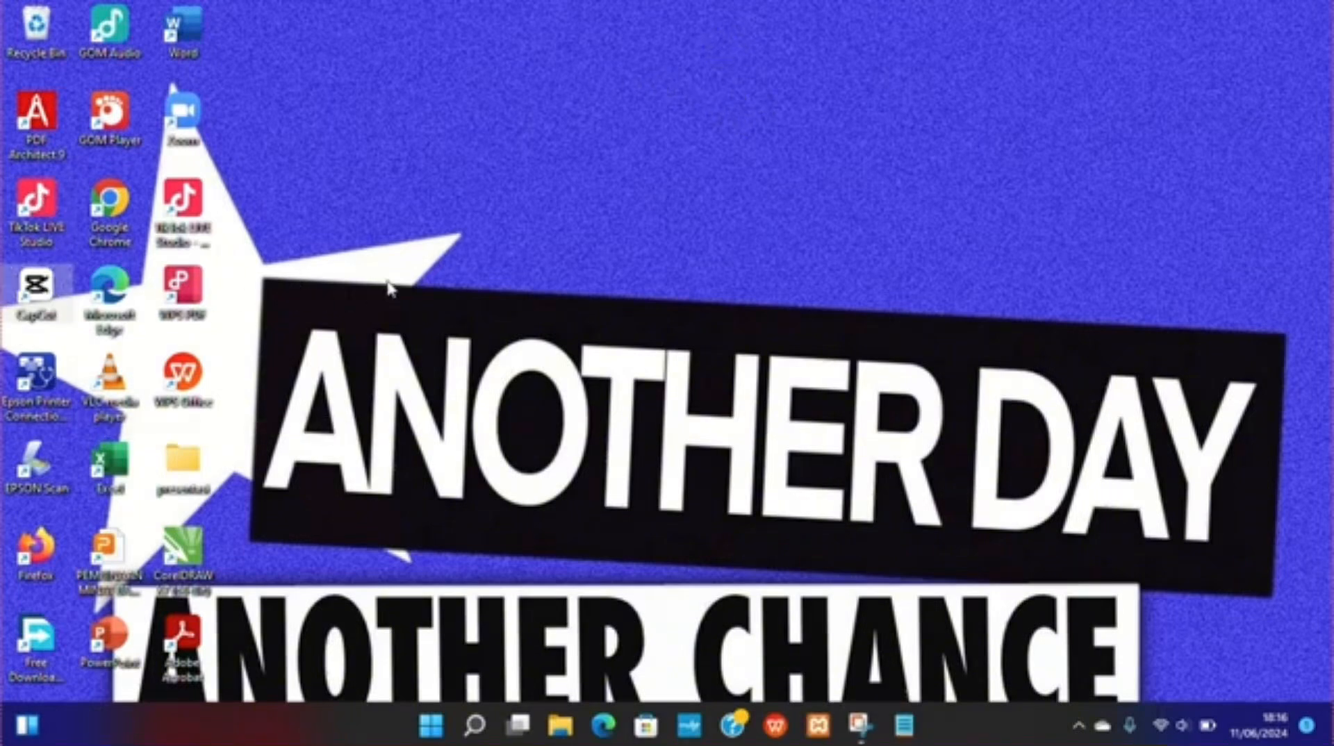
Step: Open the XAMPP Control Panel, start the Apache and MySQL modules, and minimize the panel
left_click(826, 730)
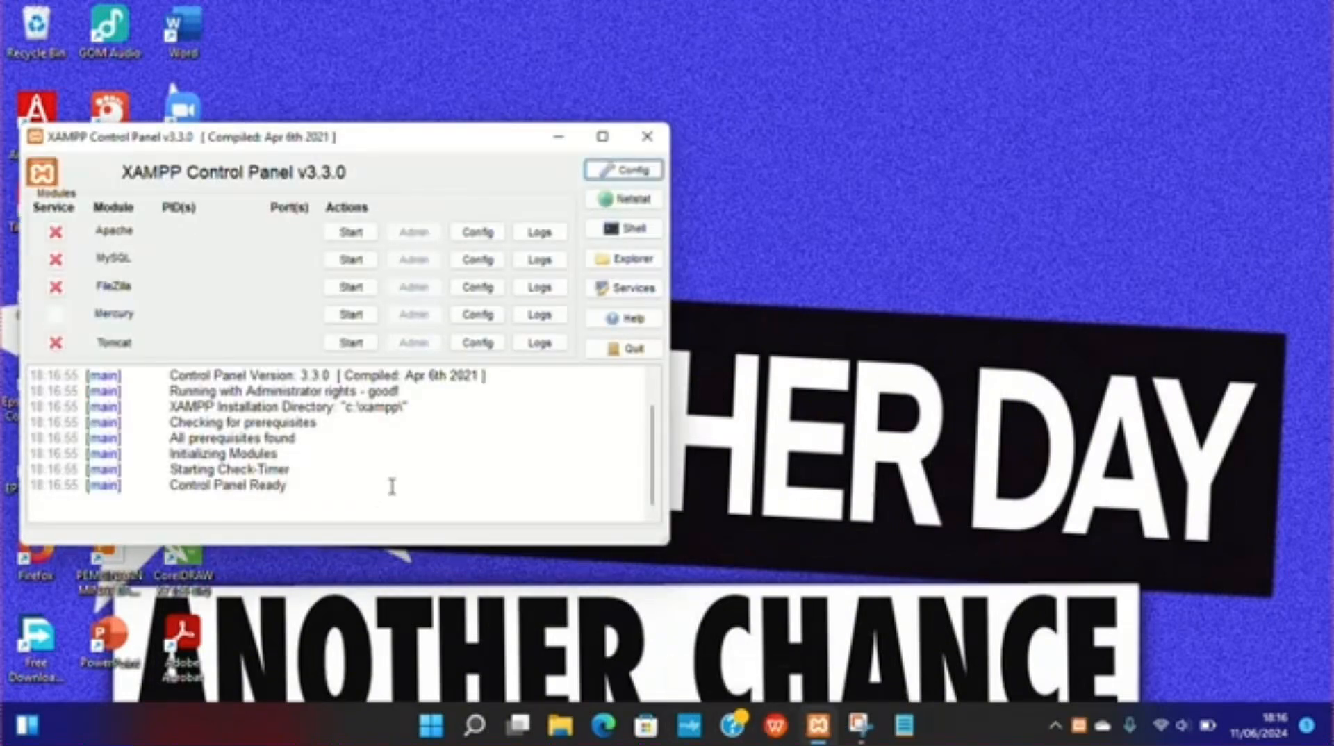
left_click(352, 230)
left_click(351, 259)
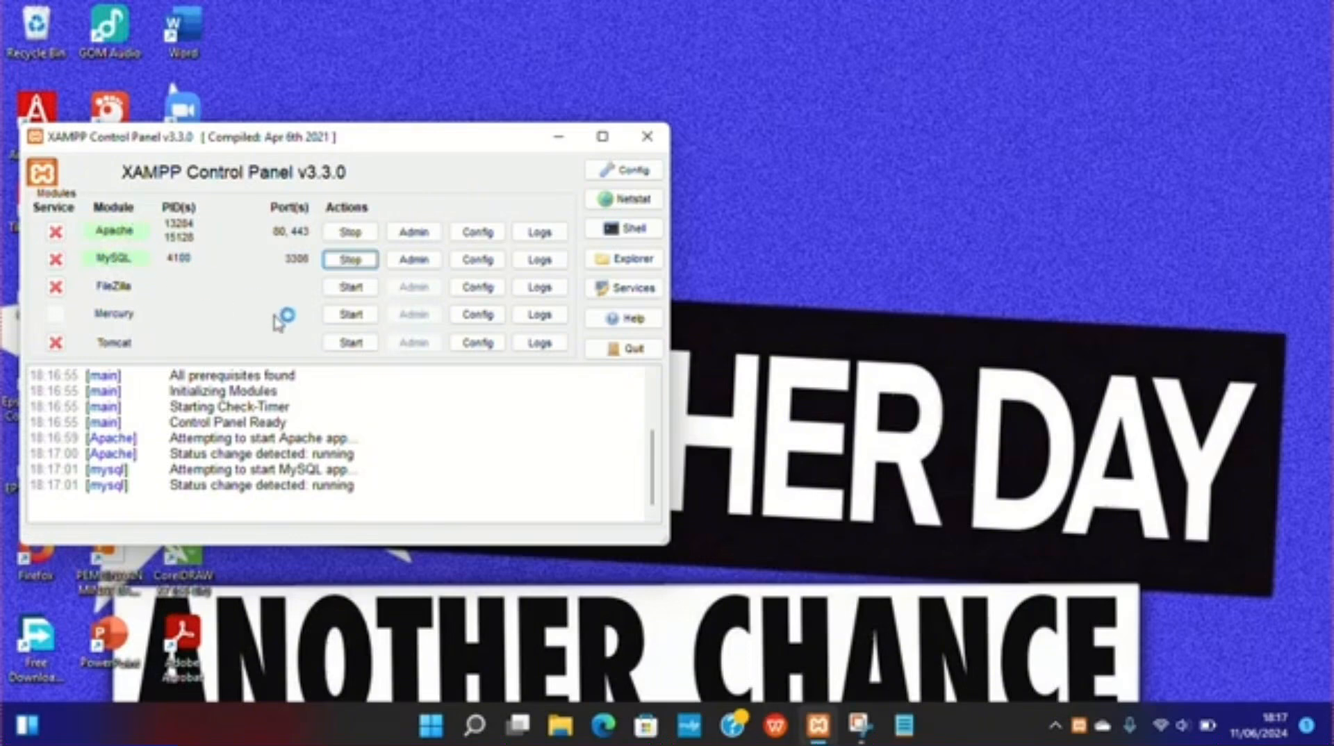
left_click(559, 142)
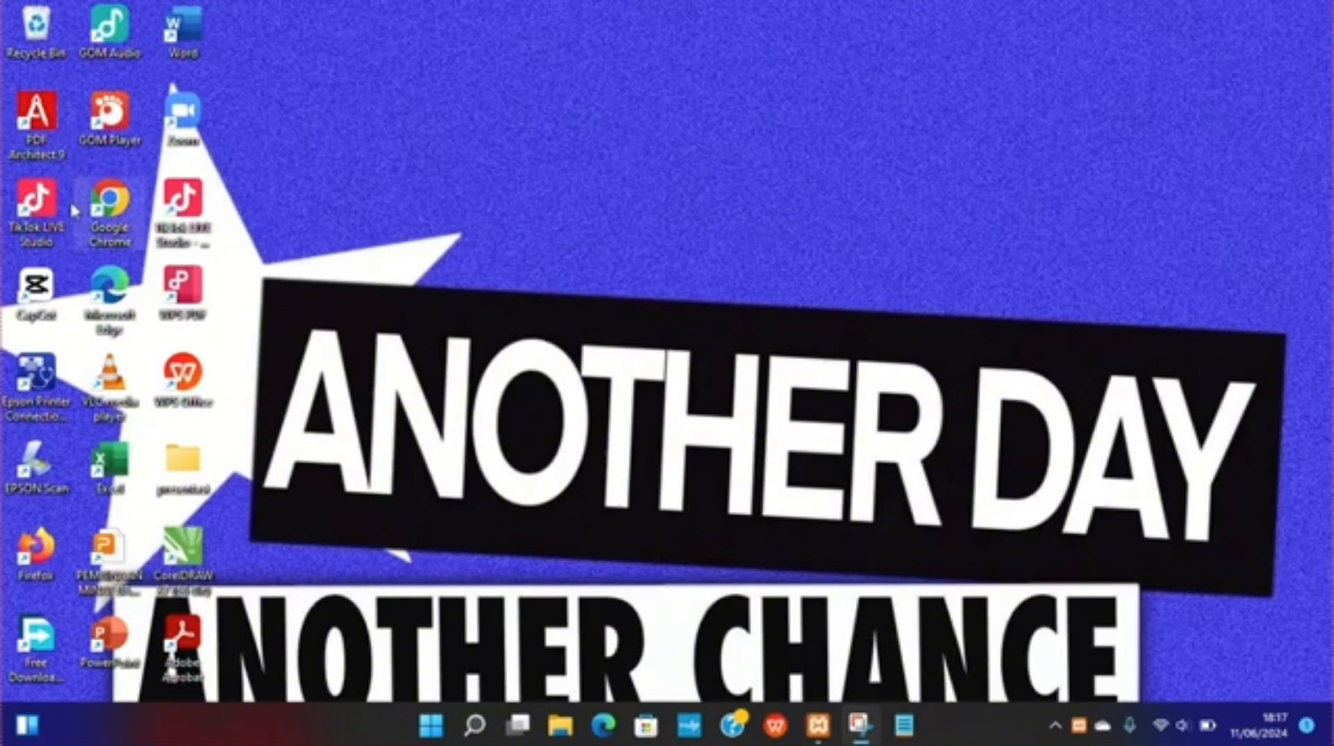
Step: Open Google Chrome and go to the SLiMS website at slims.web.id/web/
double_click(107, 224)
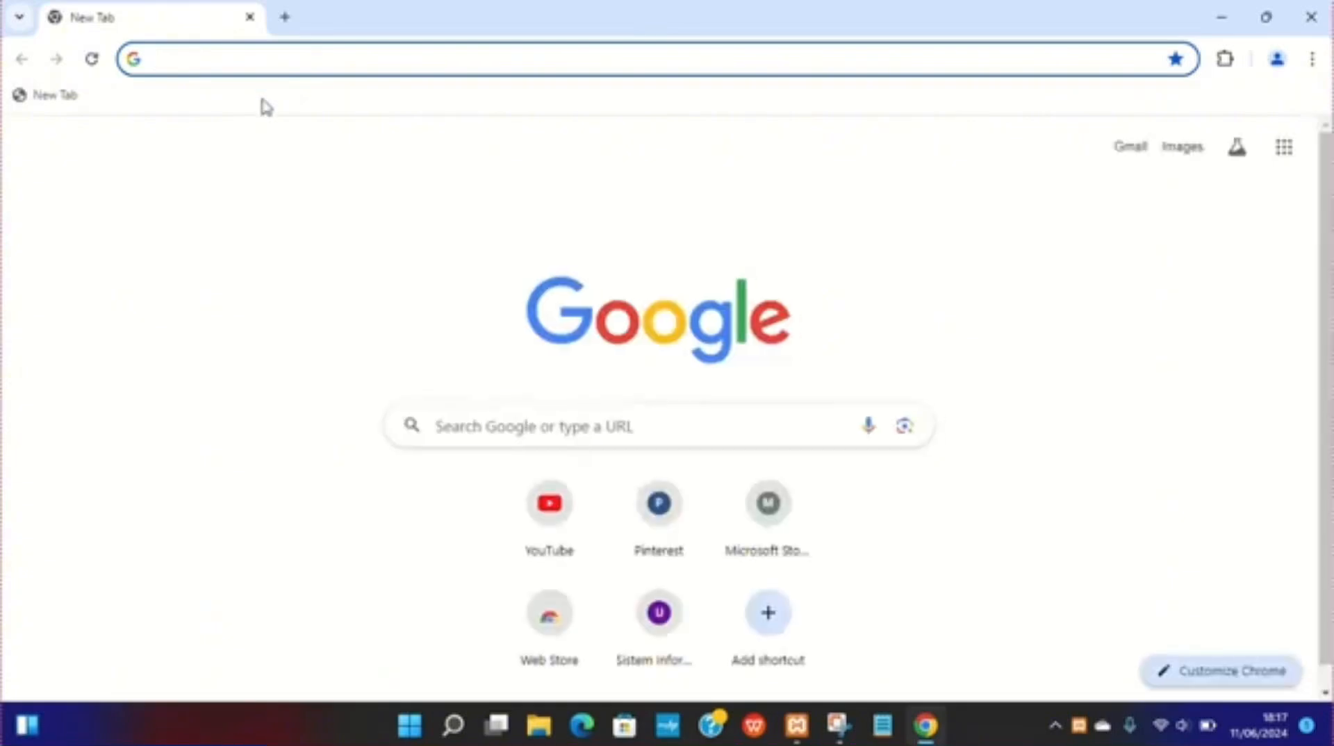
left_click(224, 61)
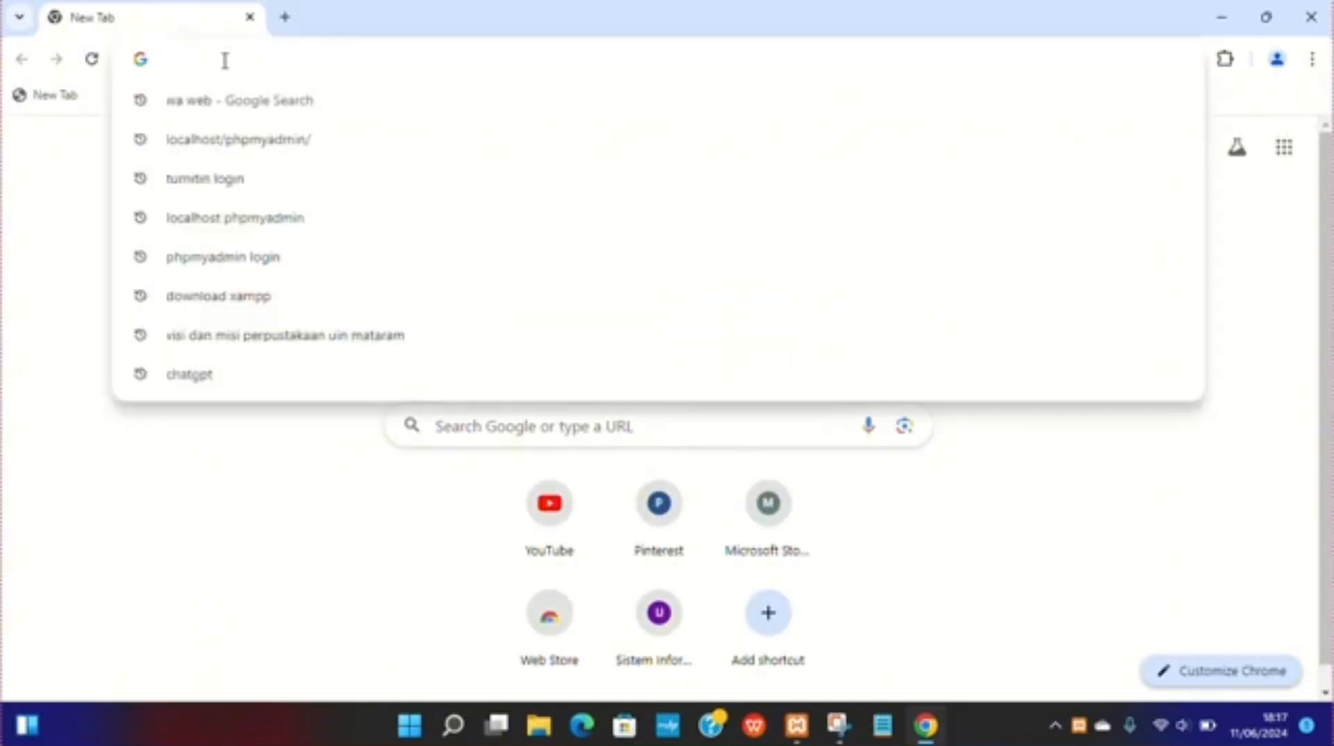
type("slims")
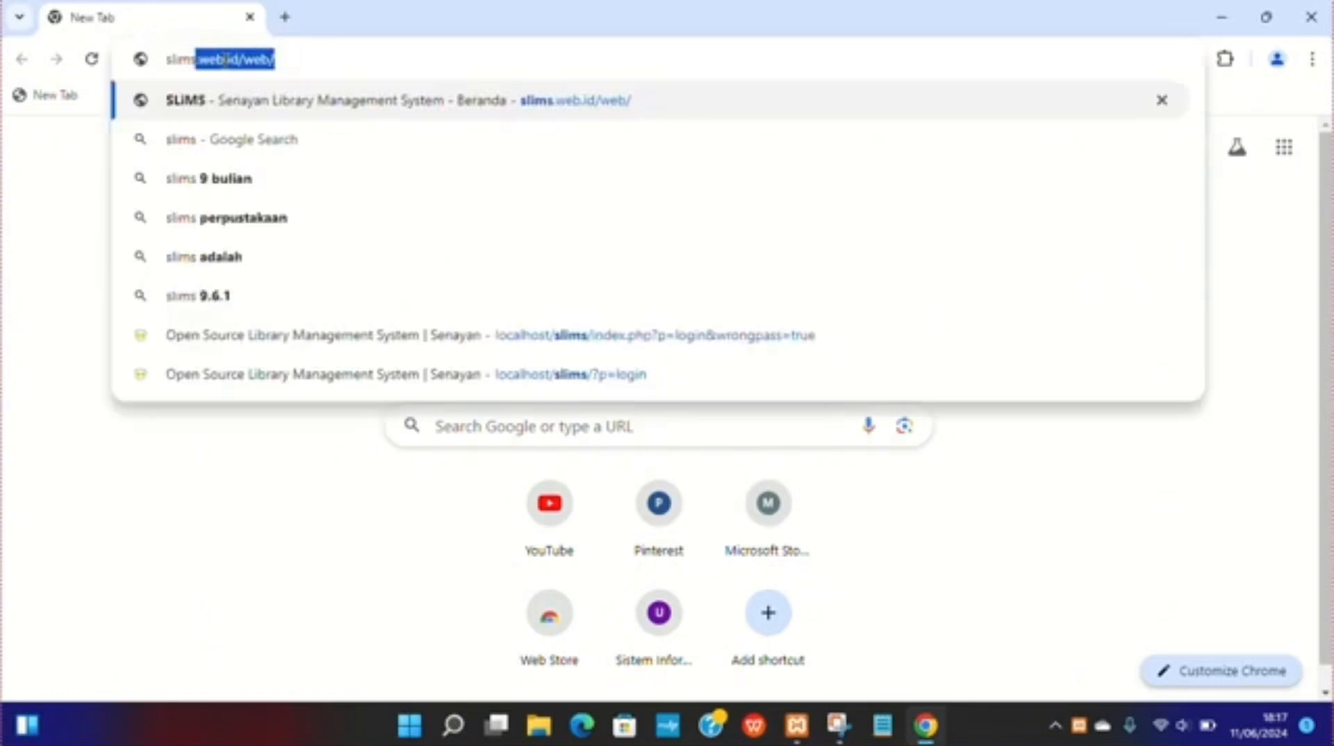
left_click(279, 59)
key("Return")
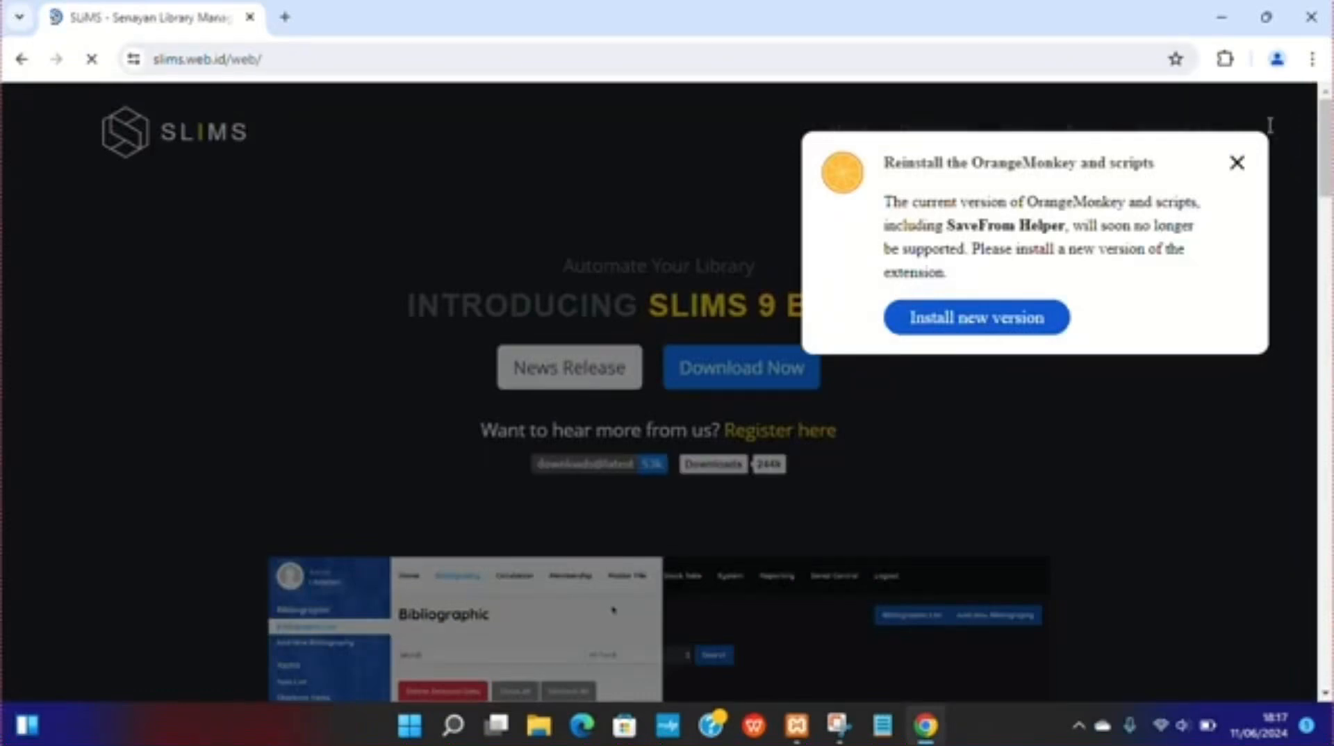
Step: Dismiss the extension popup, open the SLiMS 9 Bulian releases page on GitHub, and scroll through the listed versions and assets
left_click(1236, 164)
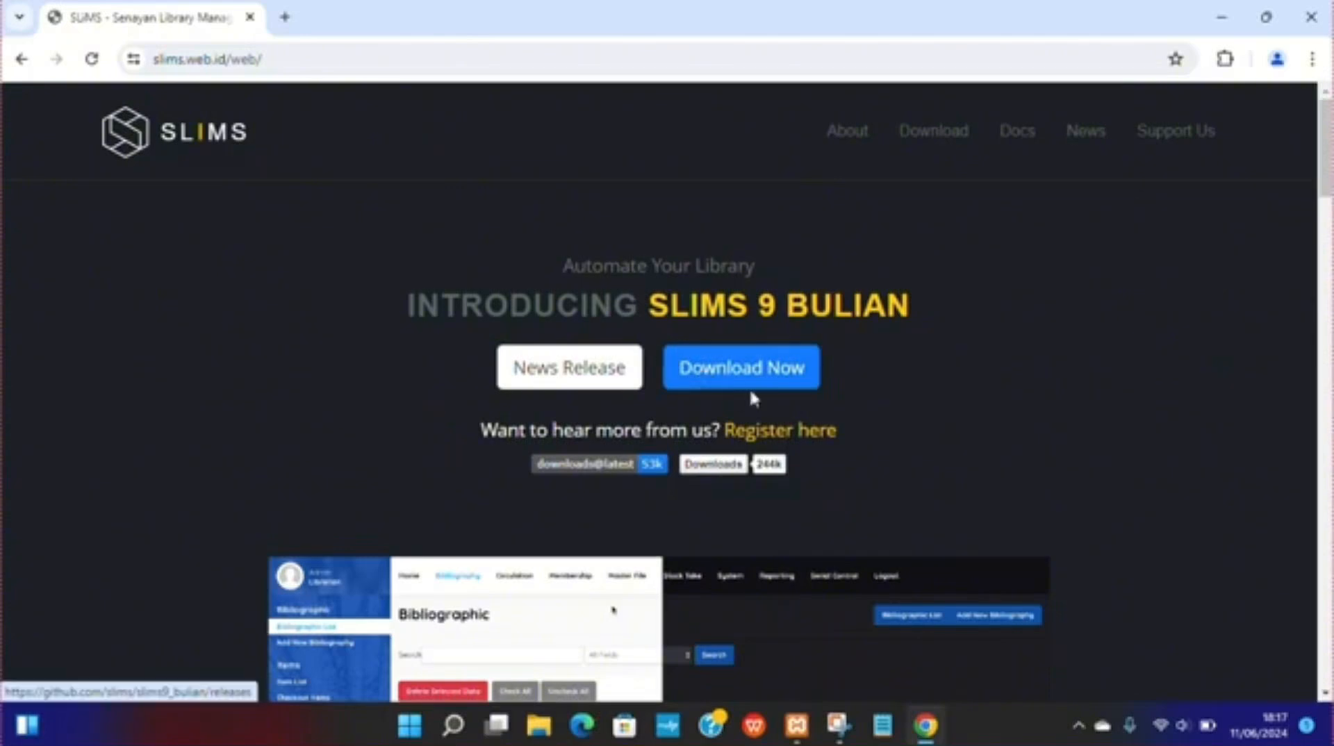
left_click(724, 373)
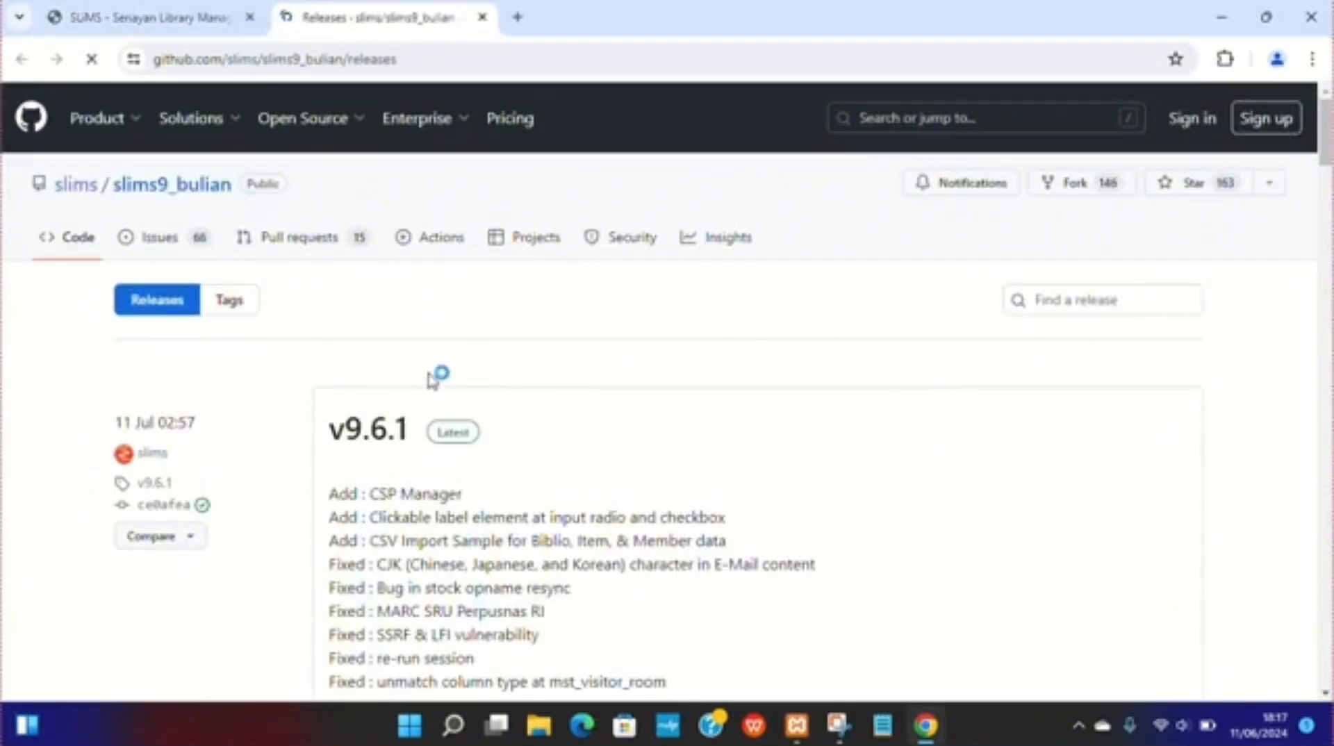
scroll(452, 351, "down", 3)
scroll(455, 355, "down", 3)
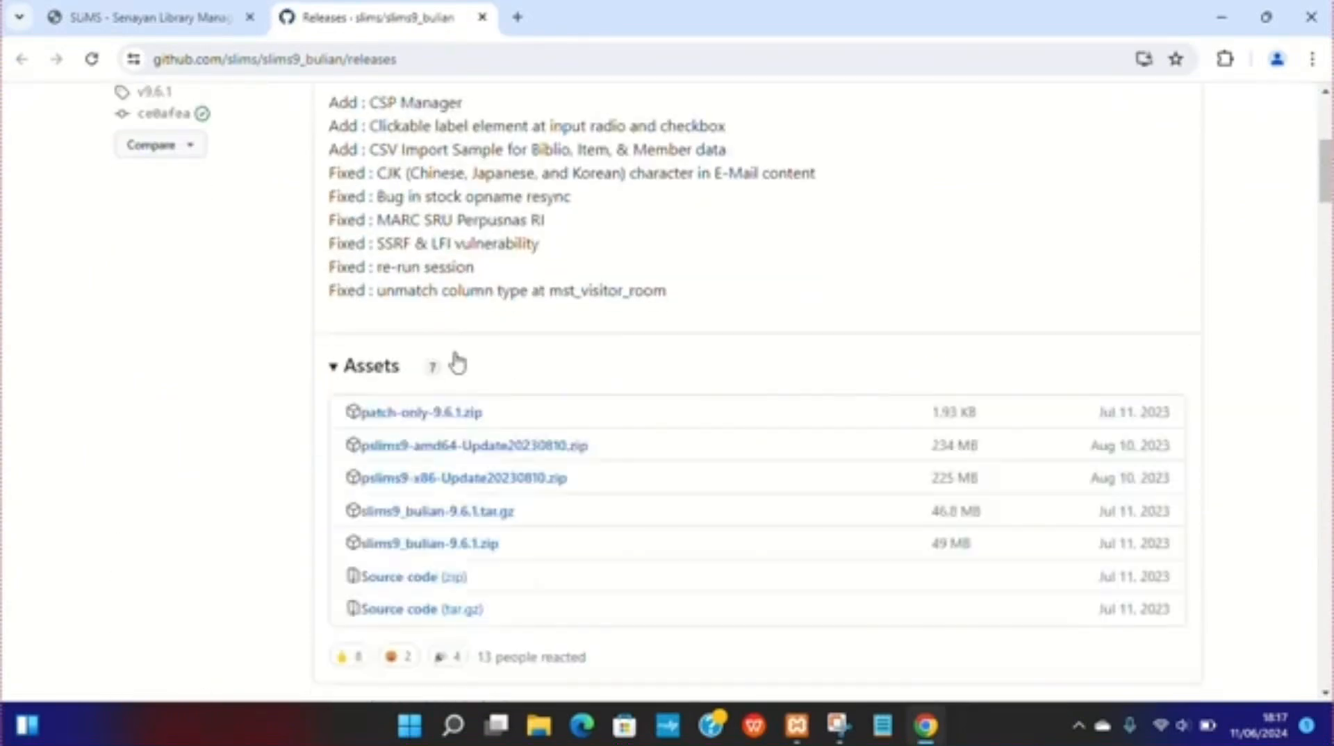
scroll(457, 362, "down", 15)
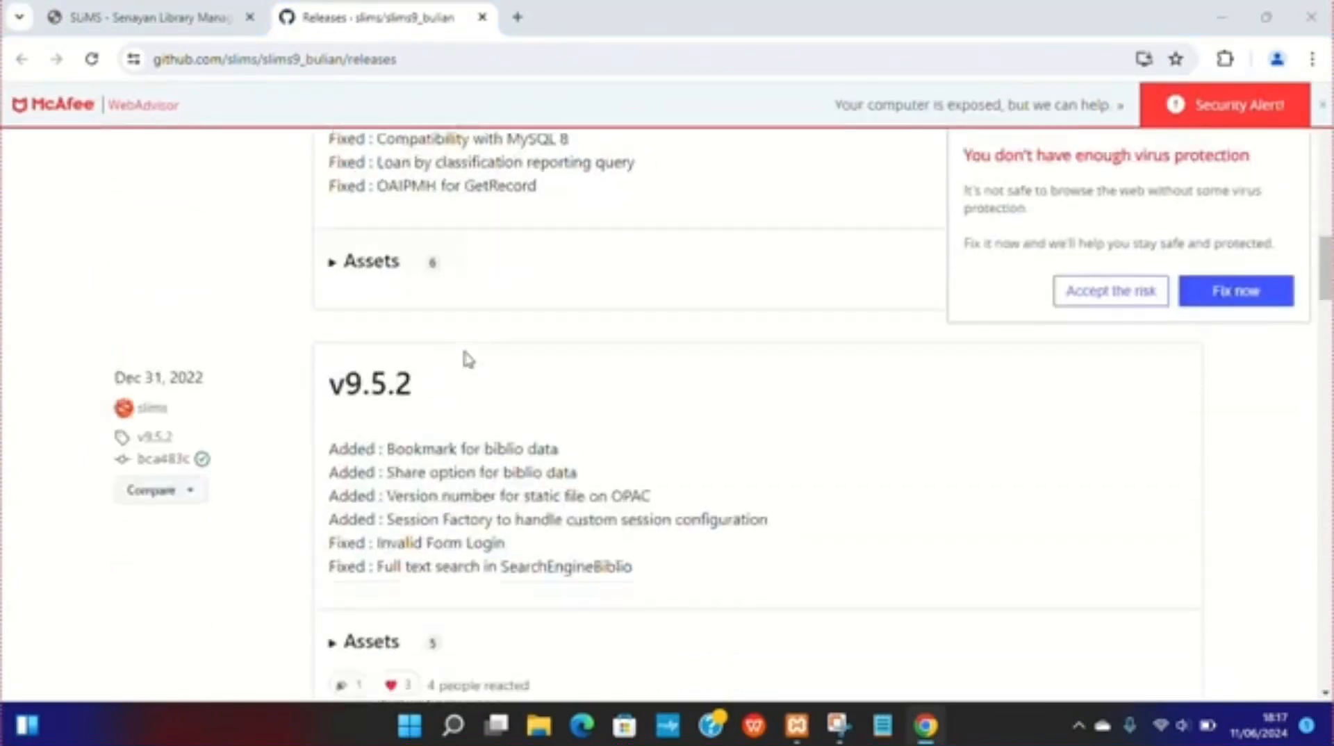
scroll(455, 373, "down", 1)
left_click(1322, 104)
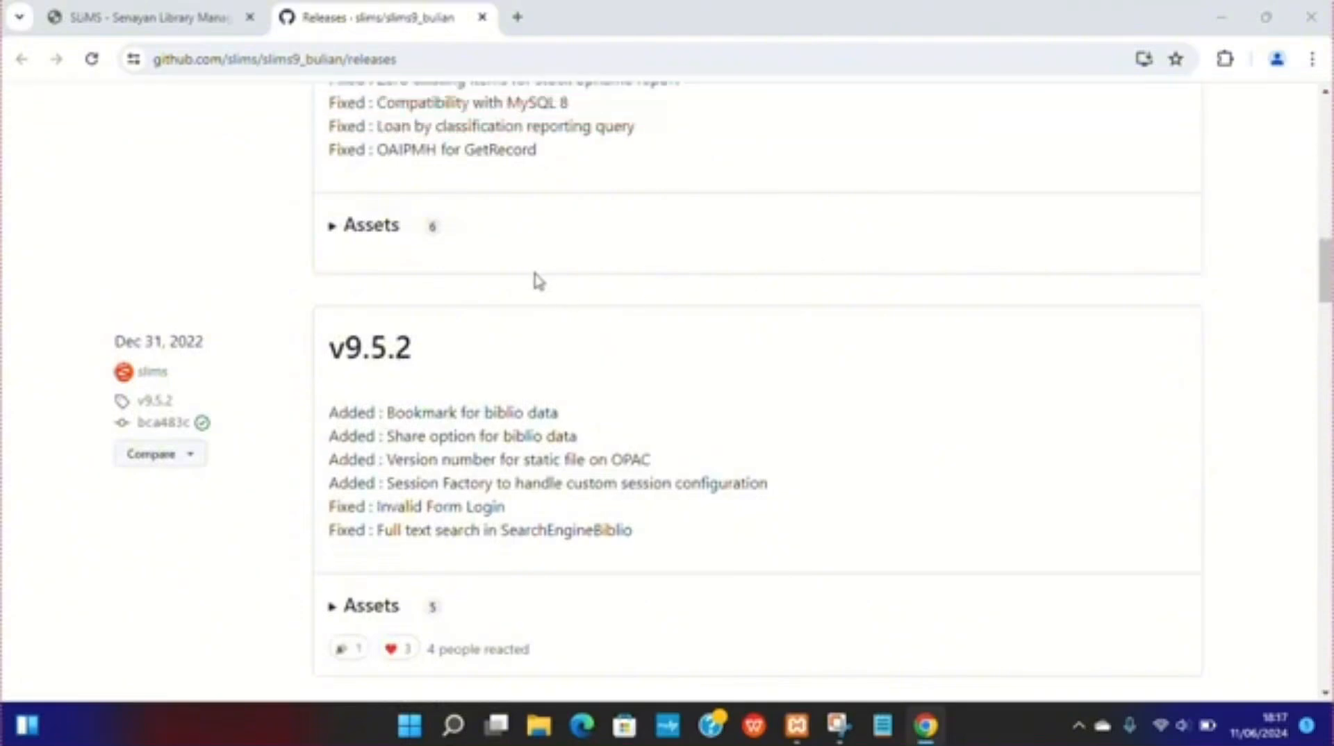
scroll(487, 283, "down", 3)
scroll(485, 281, "down", 9)
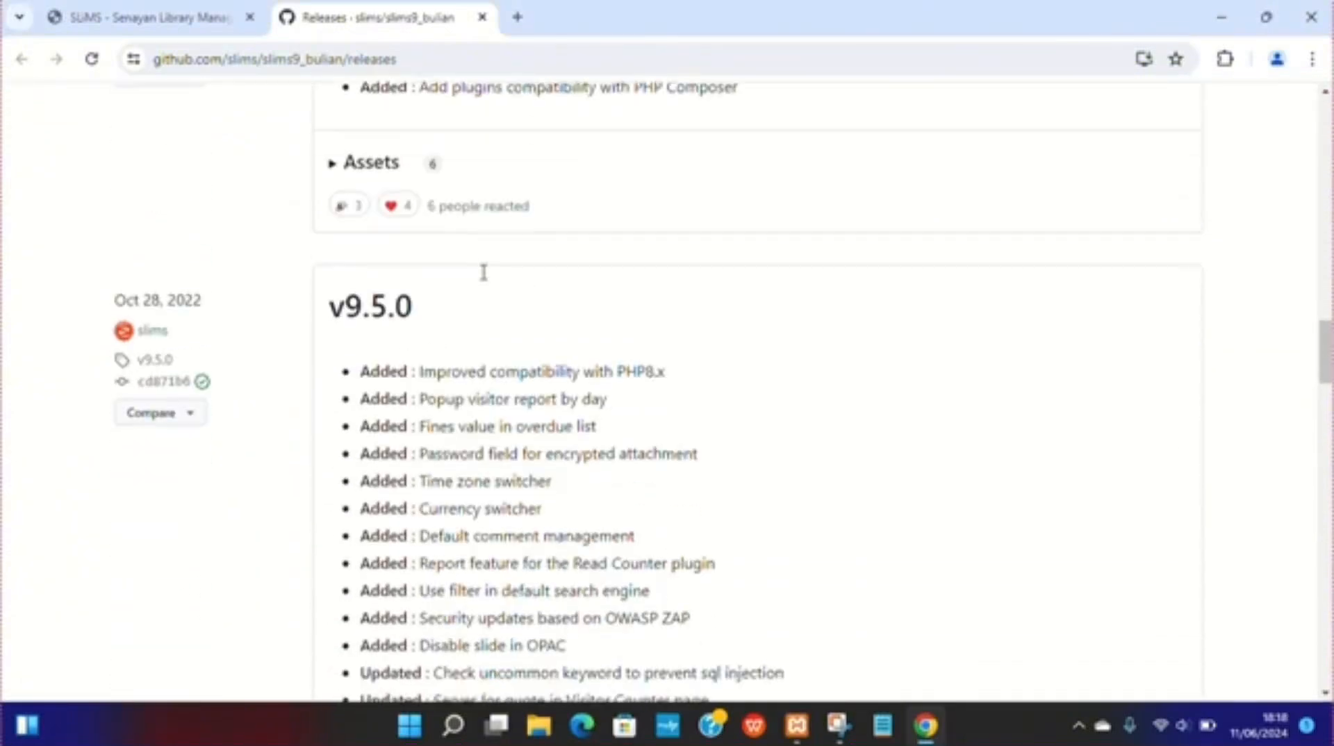
scroll(483, 272, "down", 20)
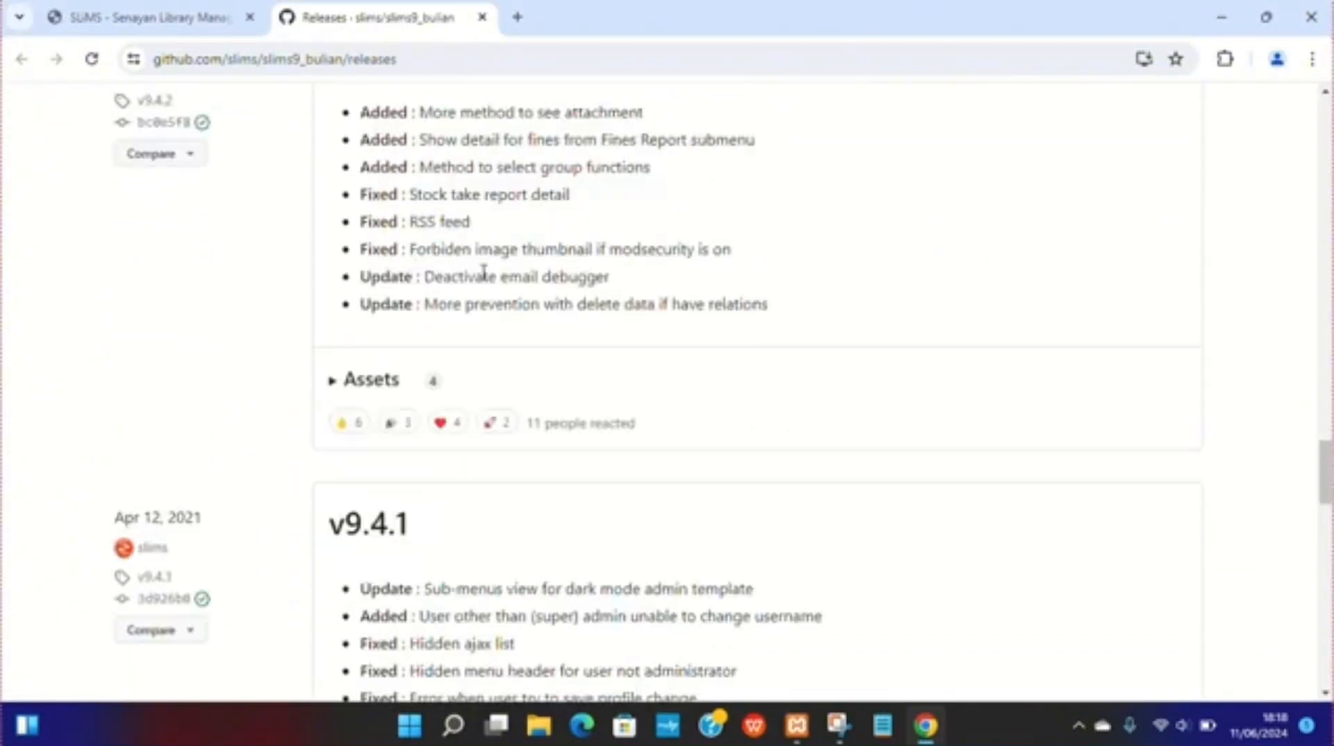
scroll(483, 272, "down", 1)
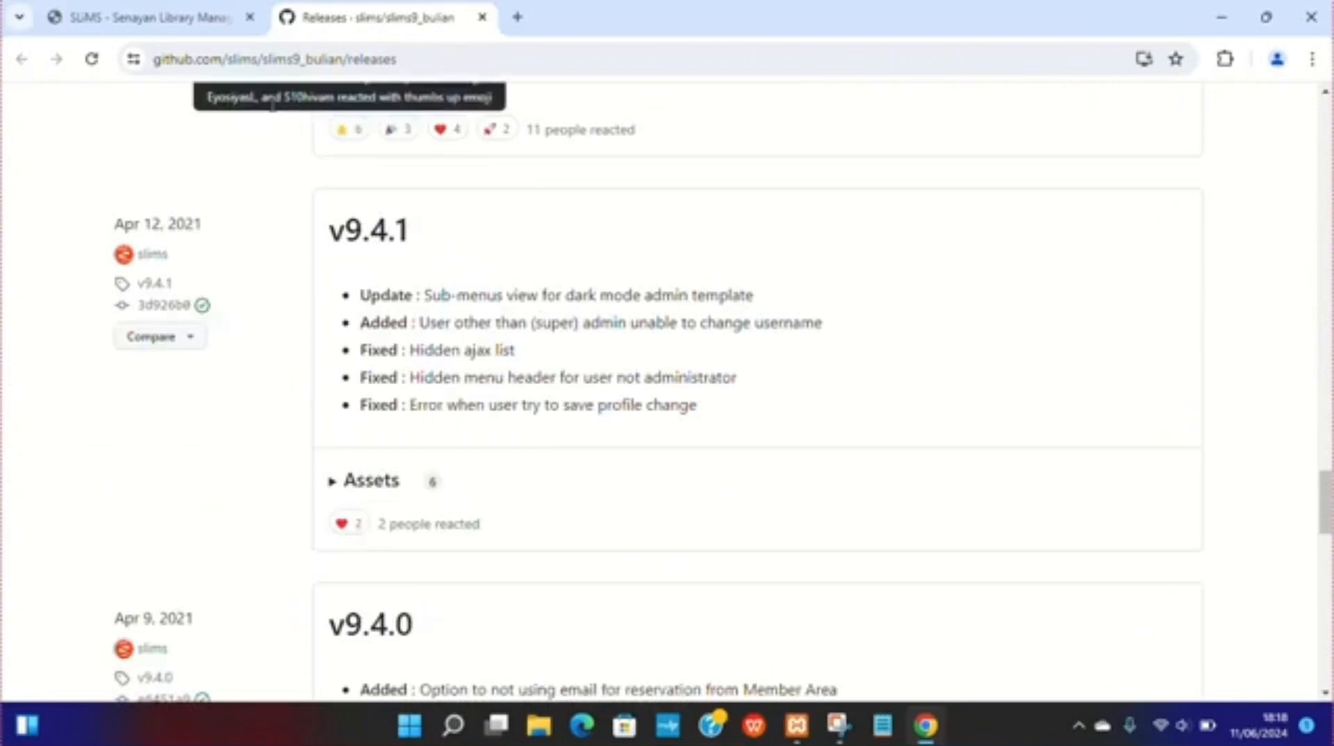
Step: Return to the SLiMS site's download section and download the Source Code Zip file of SLiMS 9 Bulian
left_click(200, 17)
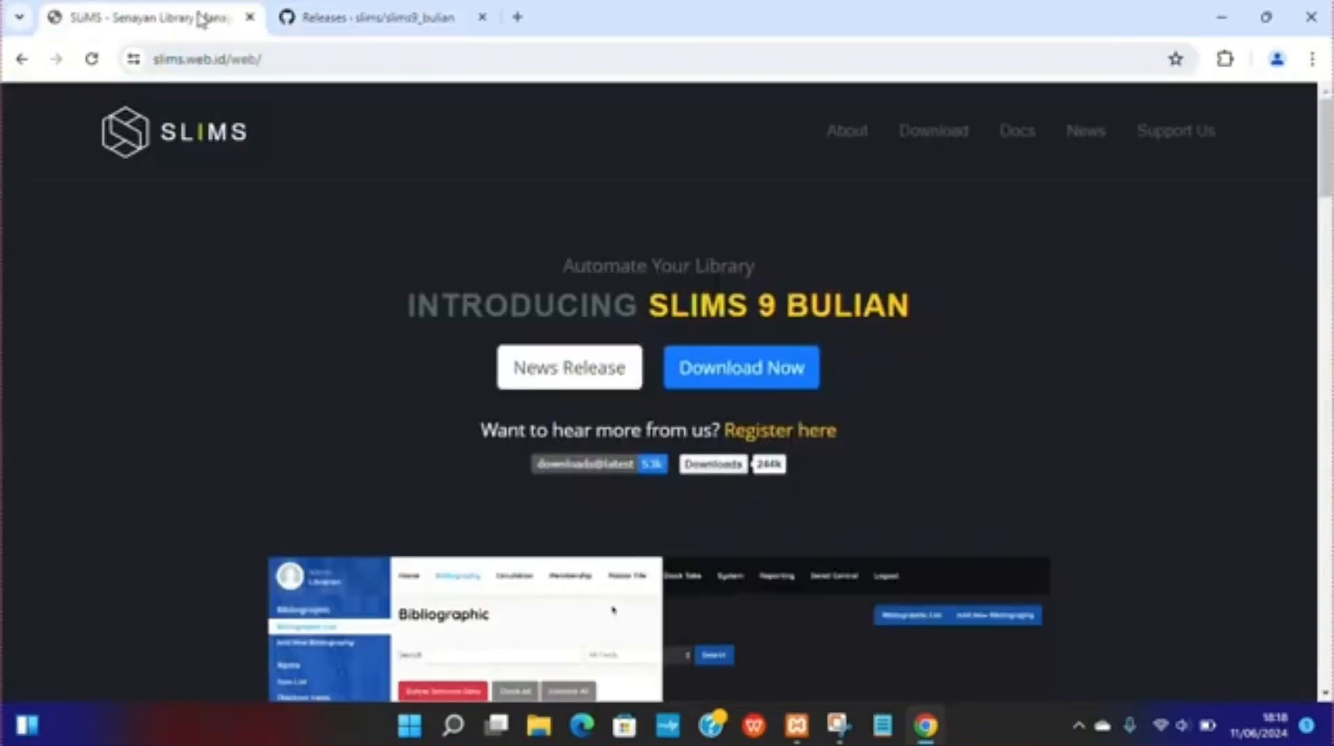
scroll(791, 393, "down", 3)
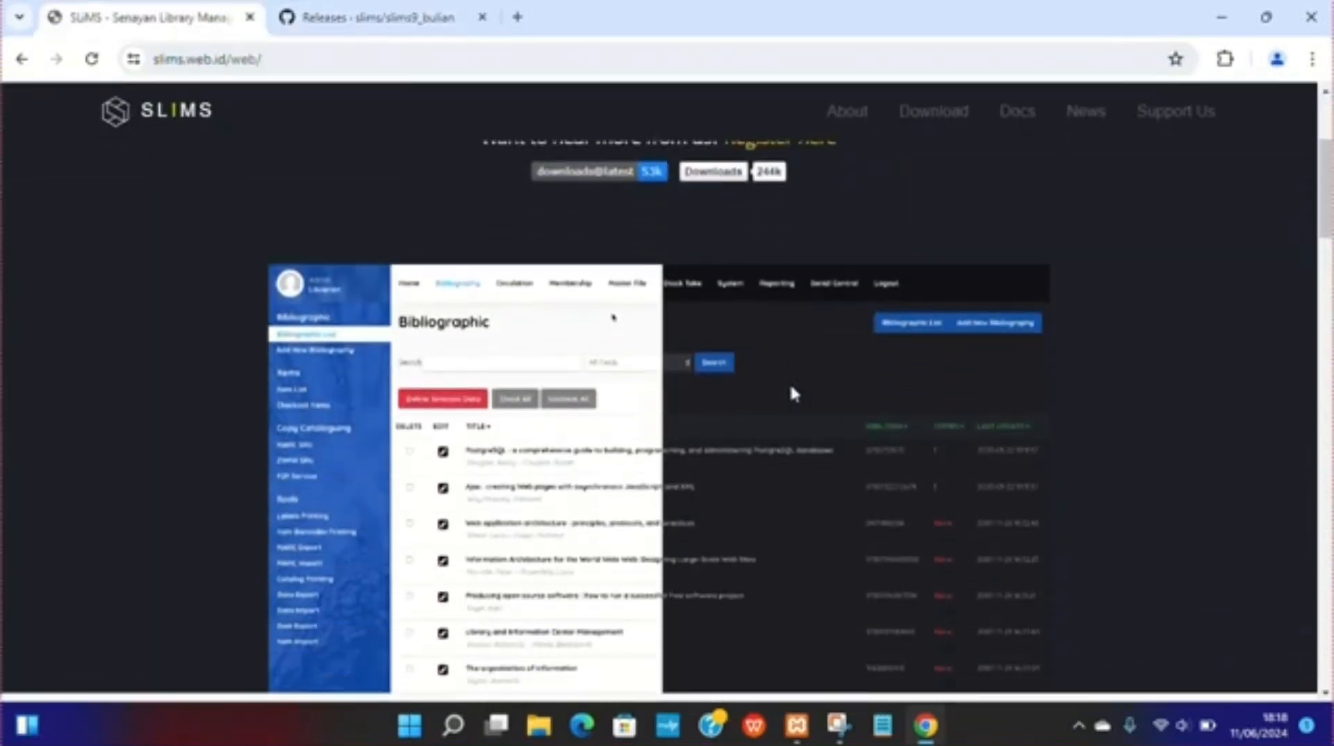
scroll(789, 387, "down", 6)
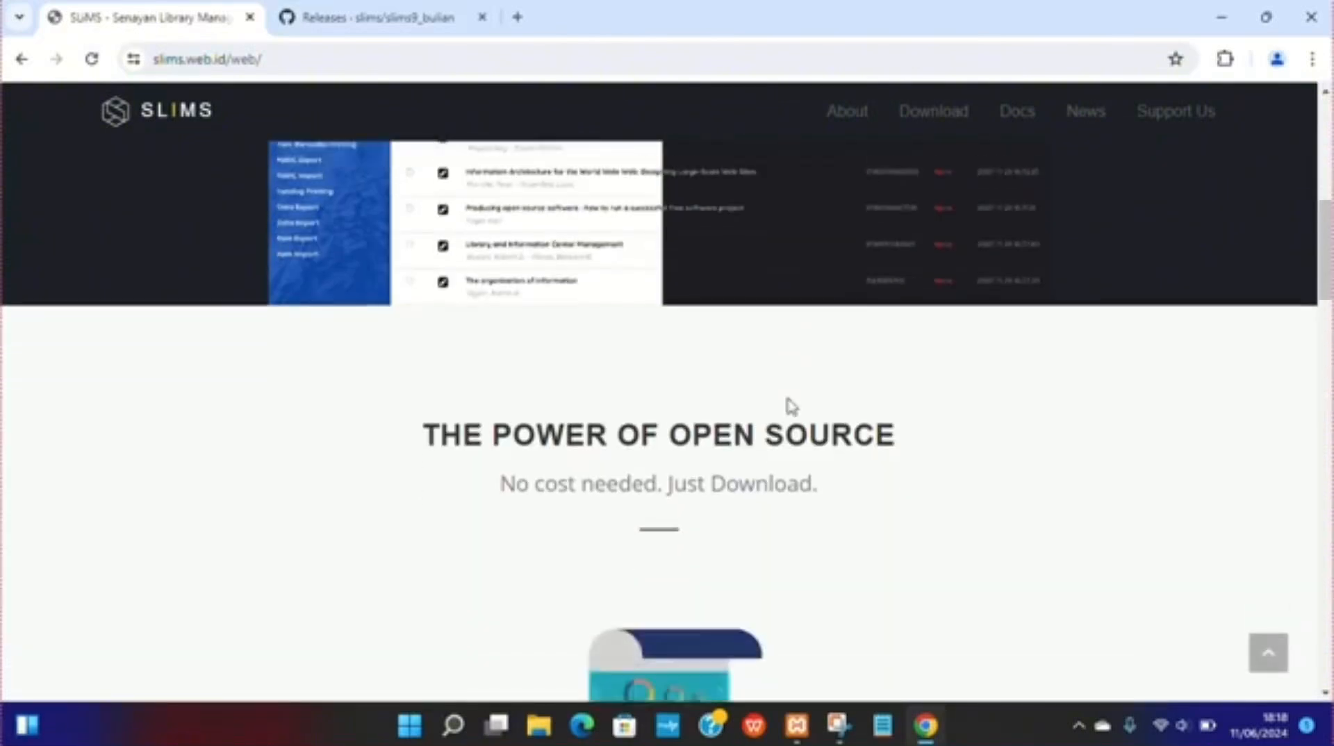
scroll(850, 237, "down", 12)
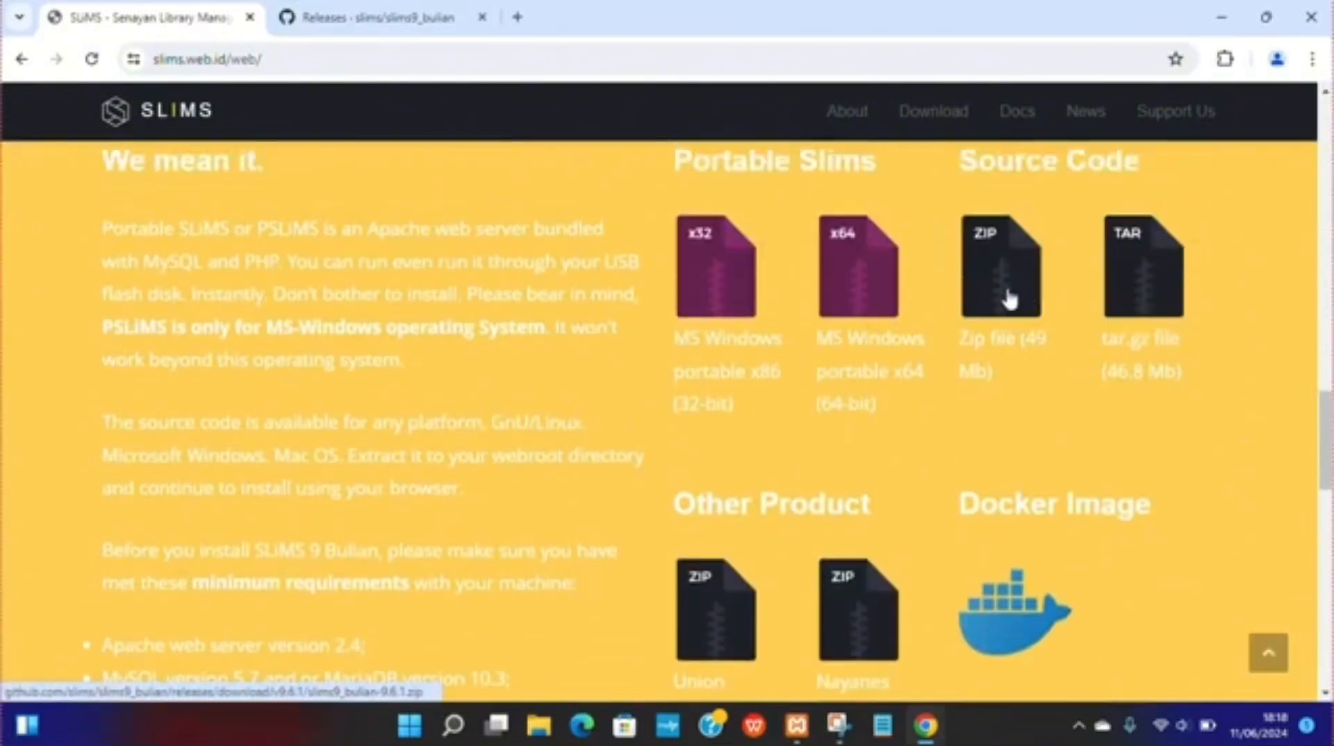
left_click(920, 112)
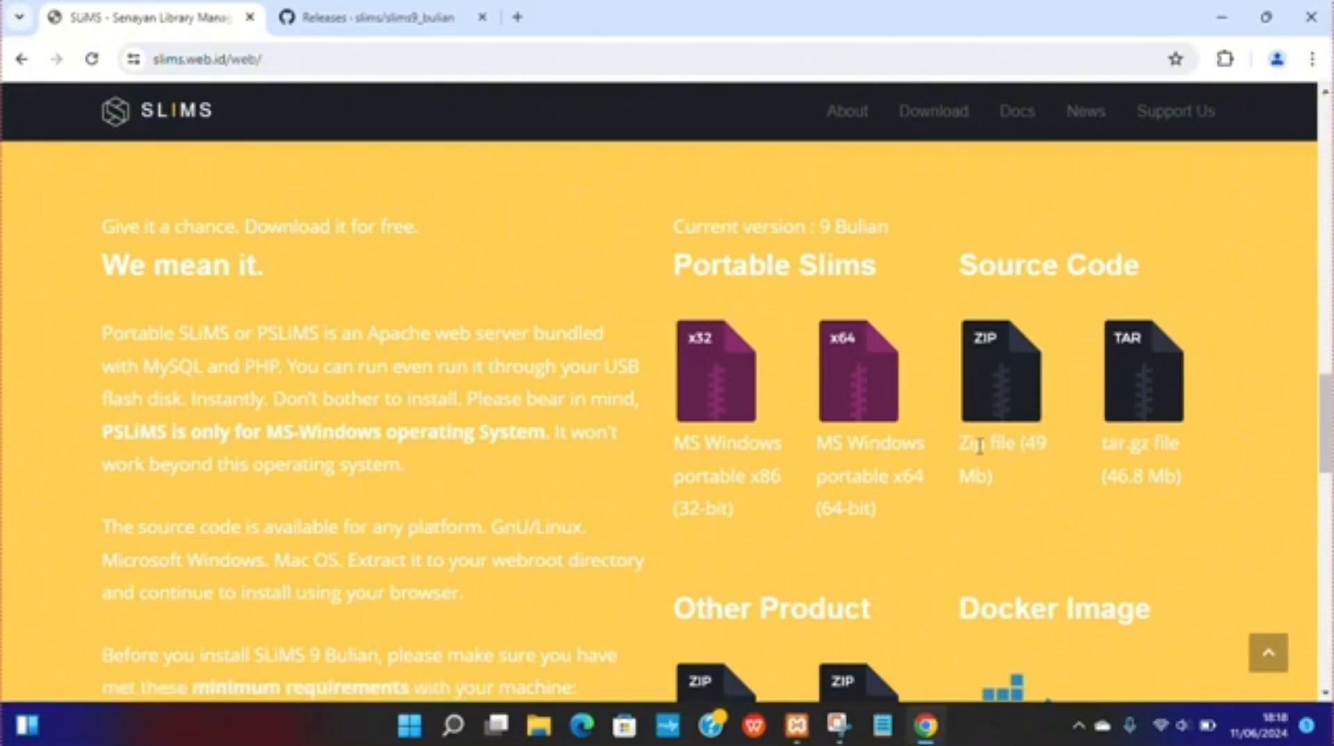
left_click(983, 405)
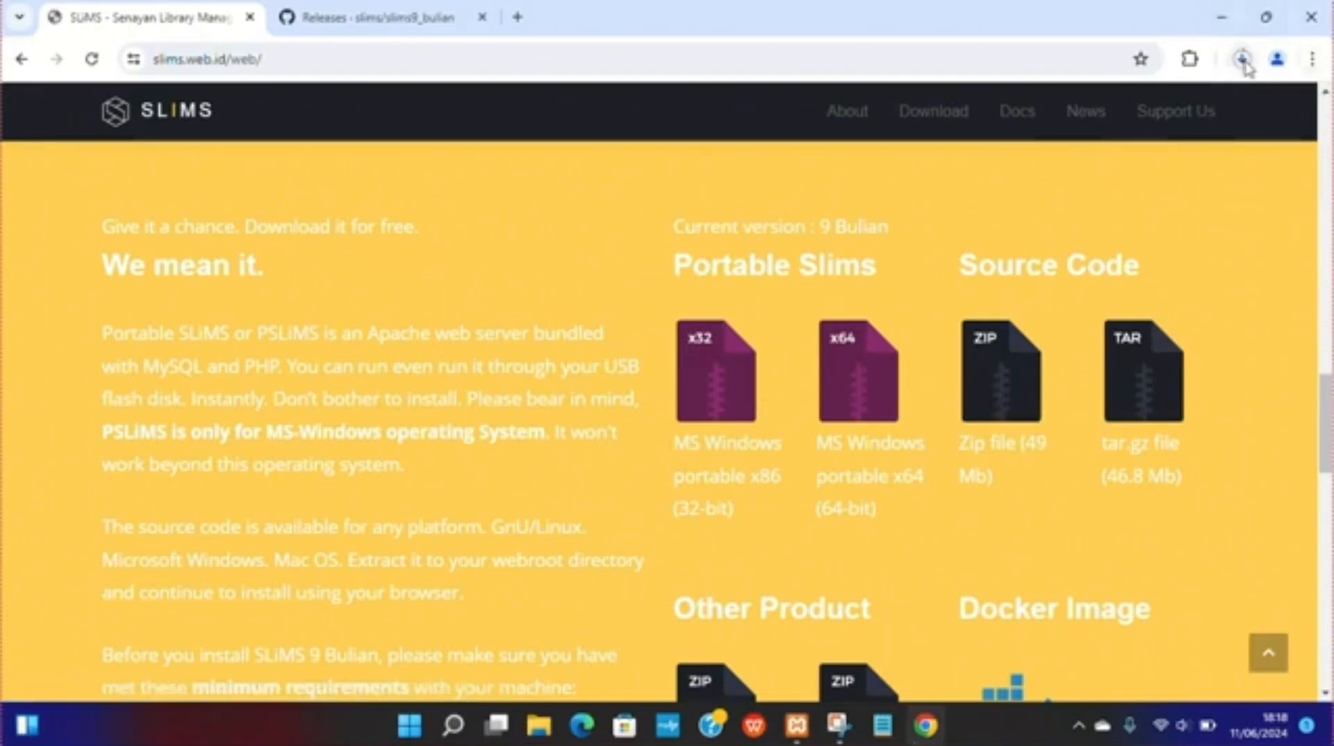
Step: Manage the slims9_bulian-9.6.1.zip entry in the recent download history and close the download scanning notification
left_click(1243, 60)
left_click(1228, 103)
left_click(1244, 56)
left_click(1225, 152)
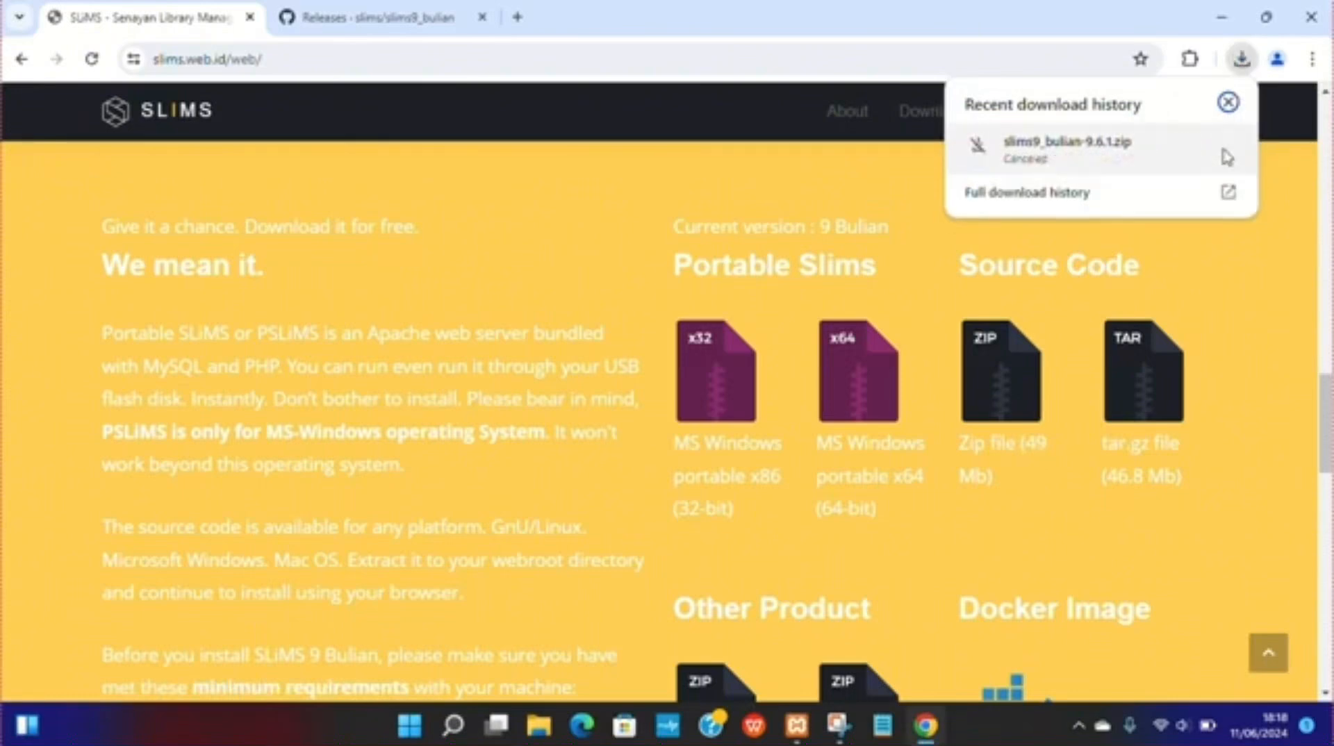
left_click(1228, 102)
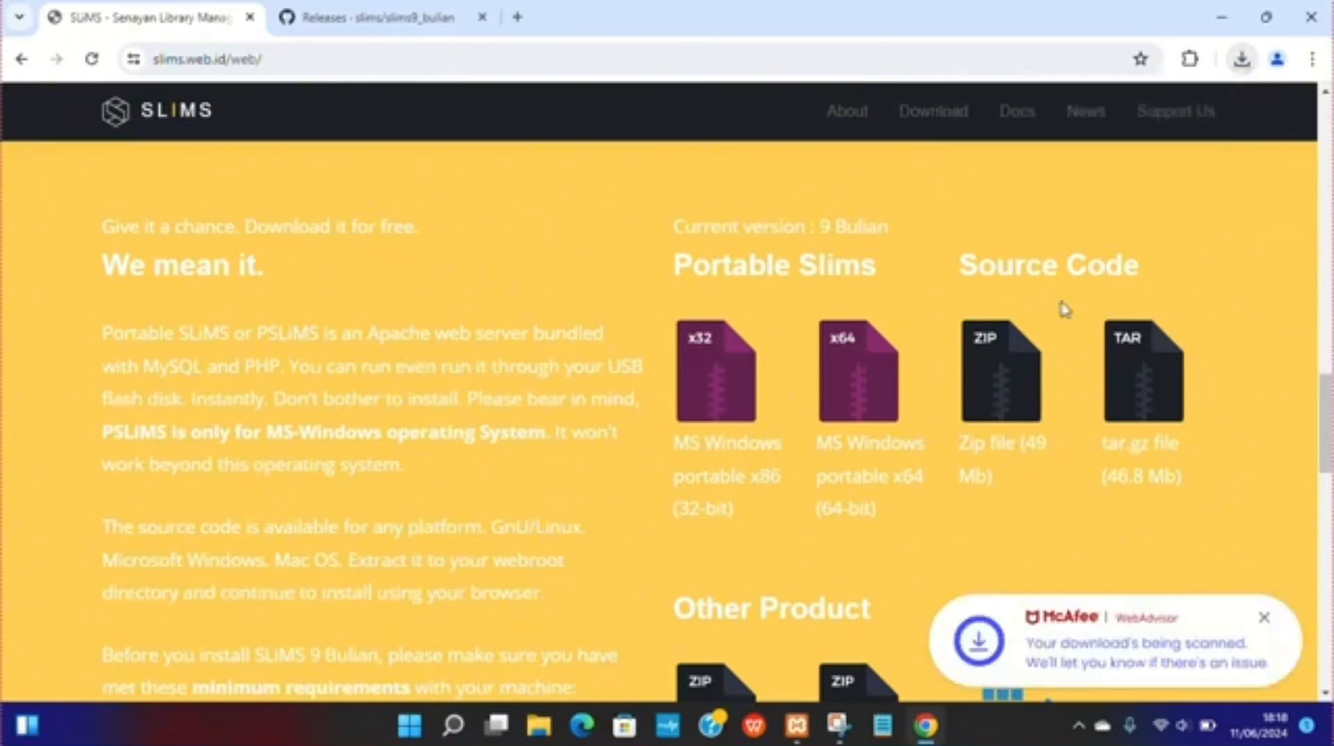
left_click(1265, 619)
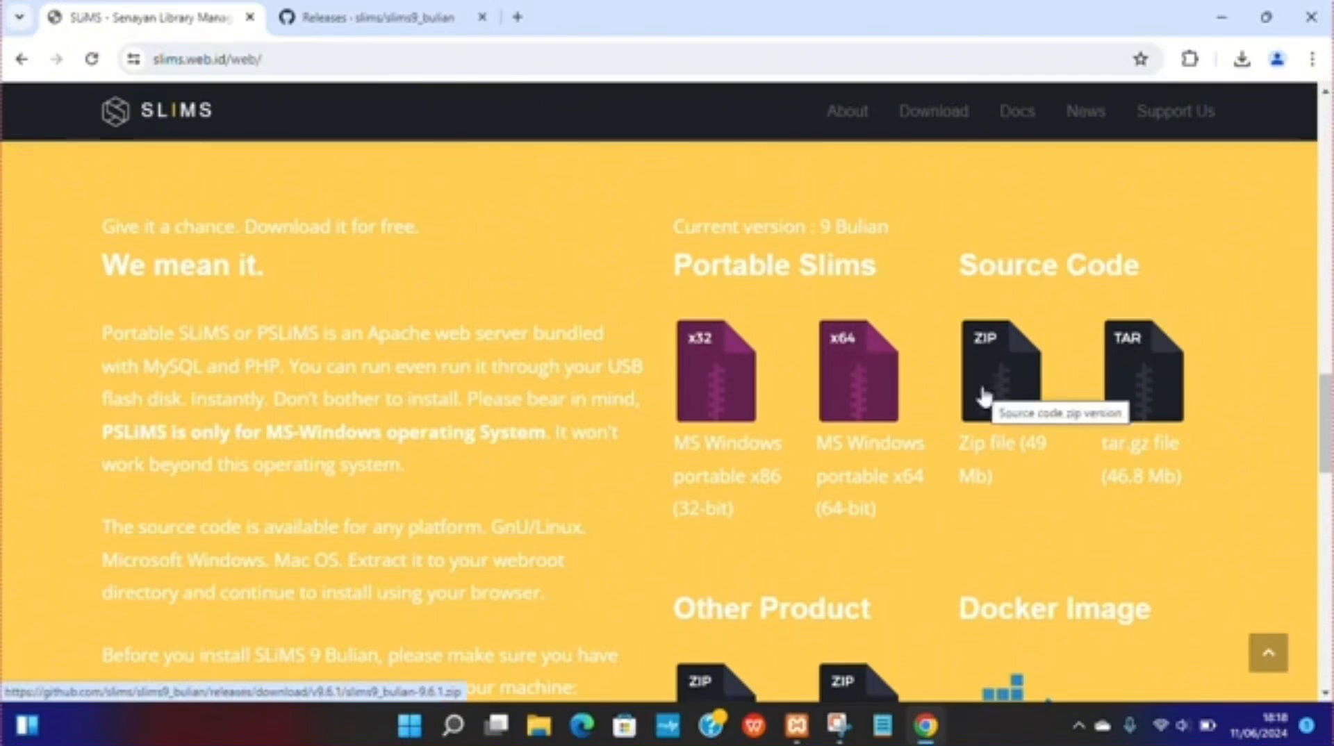
Step: Close the GitHub releases tab and open a new browser tab
left_click(348, 19)
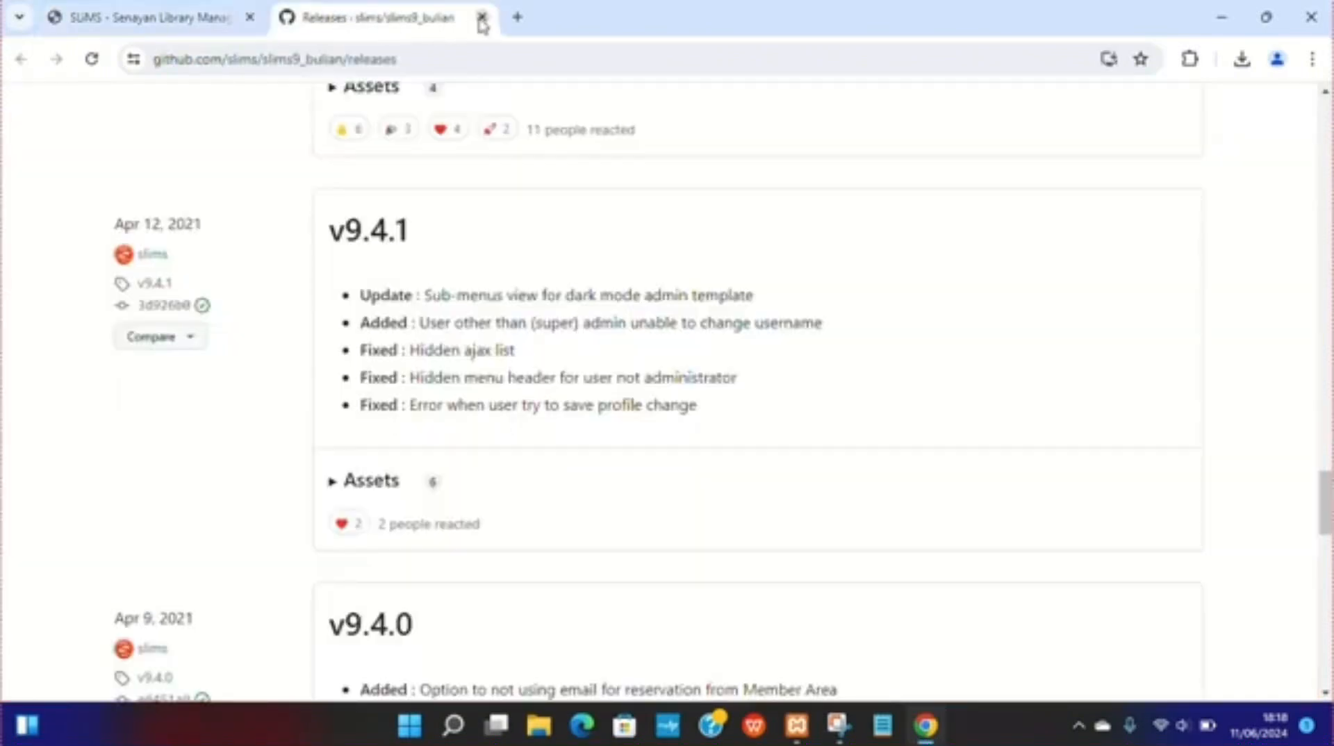
left_click(481, 18)
left_click(285, 18)
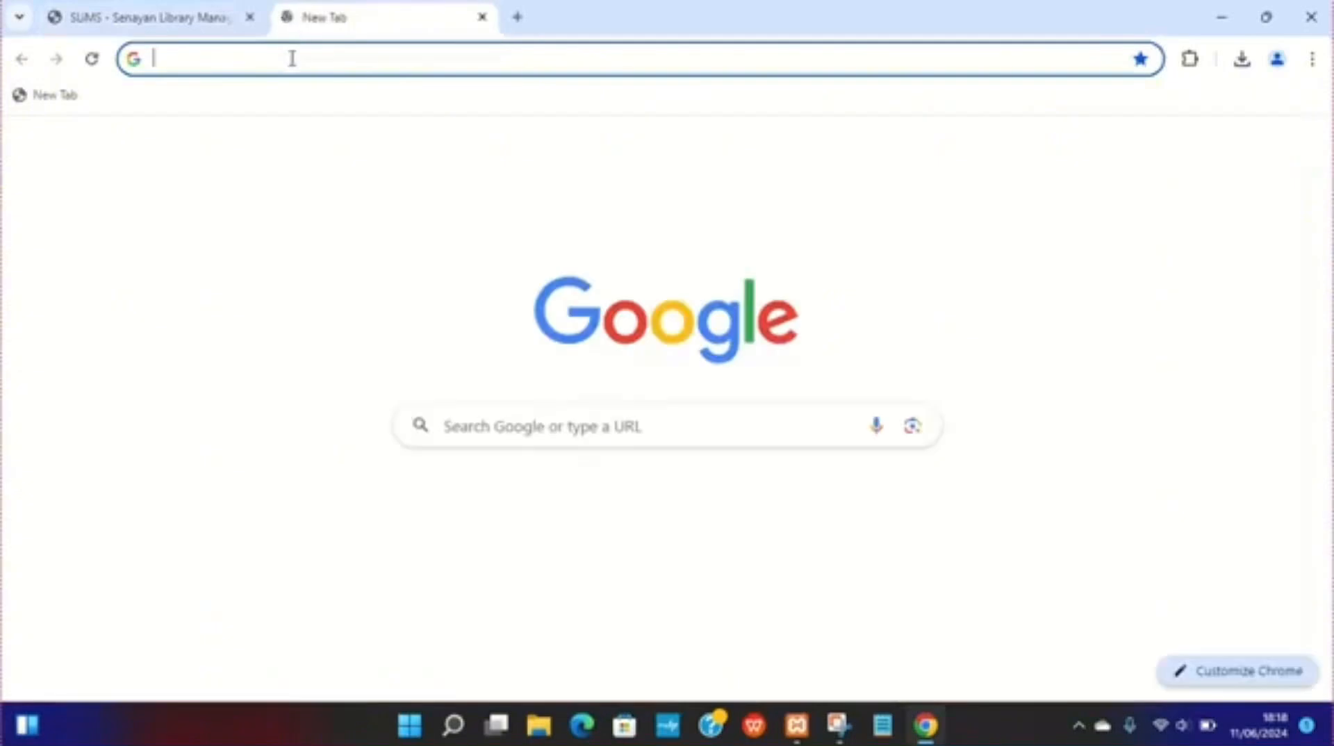
Step: Search Google for xampp download and open the Download XAMPP result from apachefriends.org
left_click(620, 425)
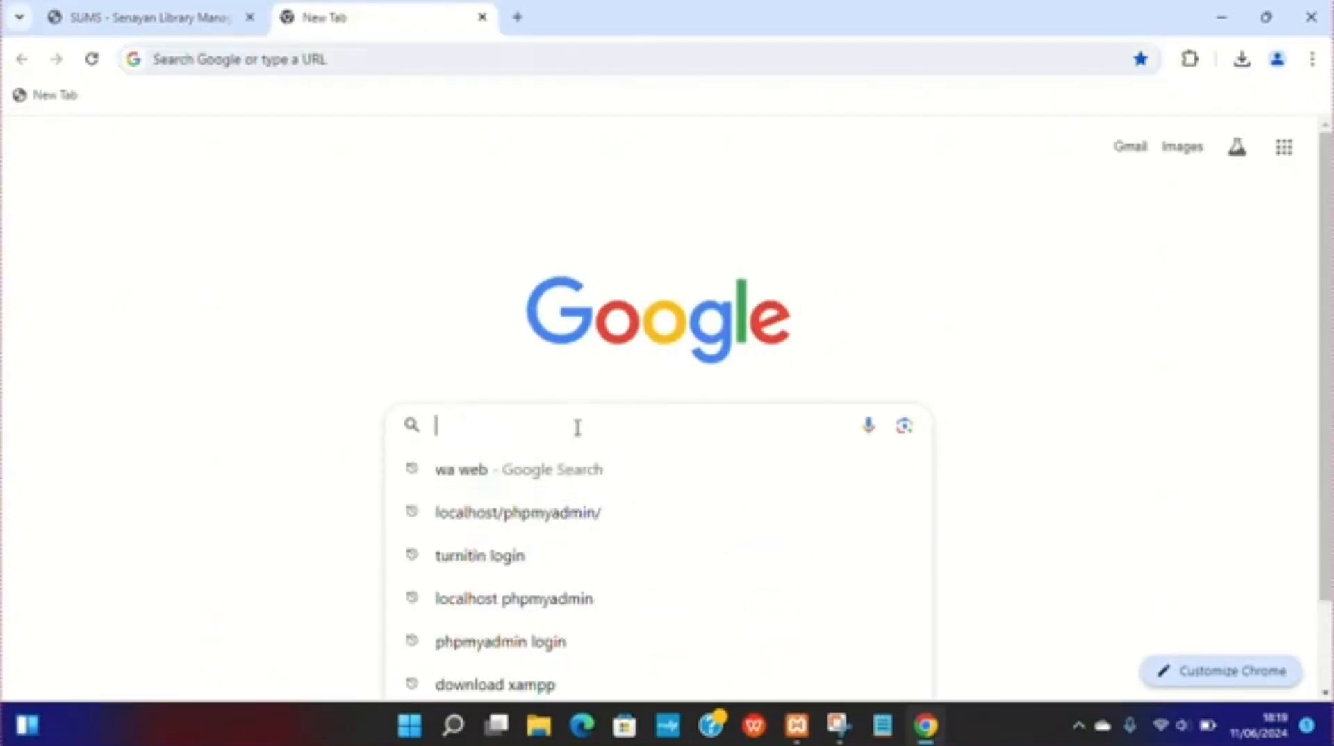
type("xampp")
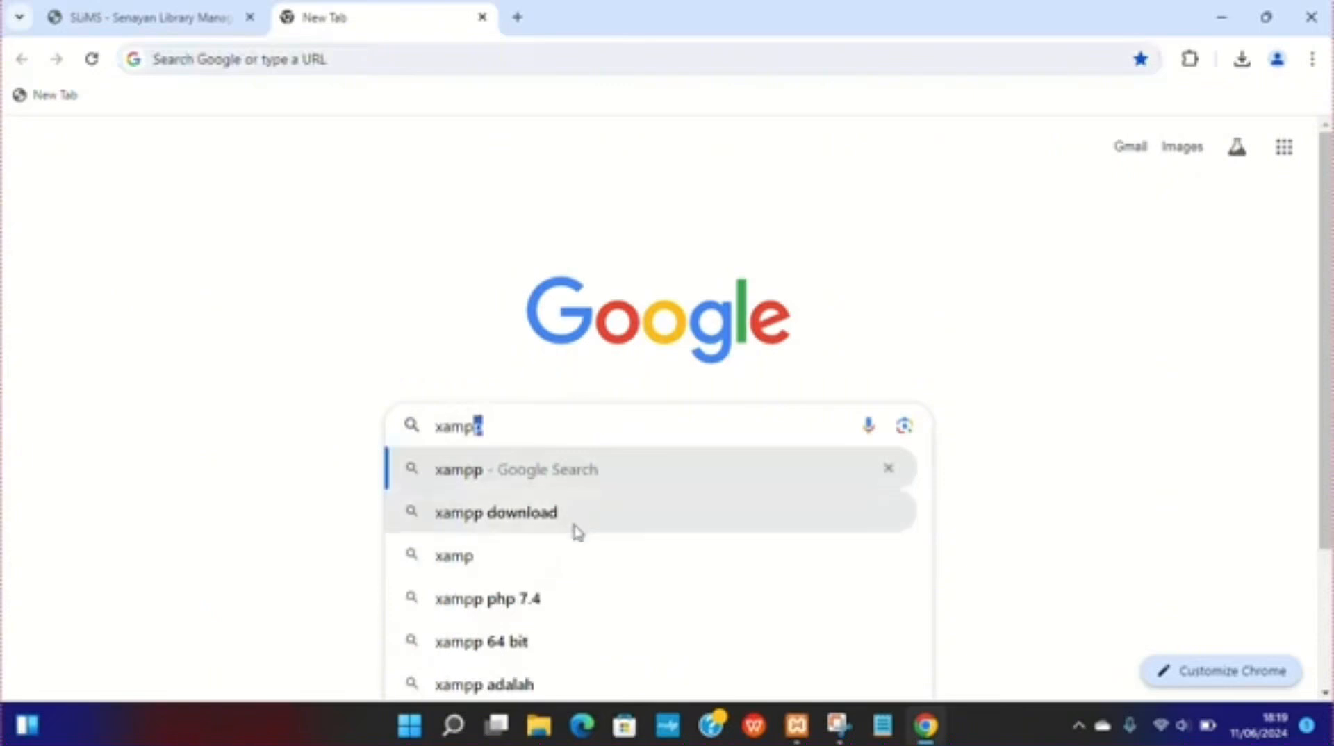
left_click(577, 524)
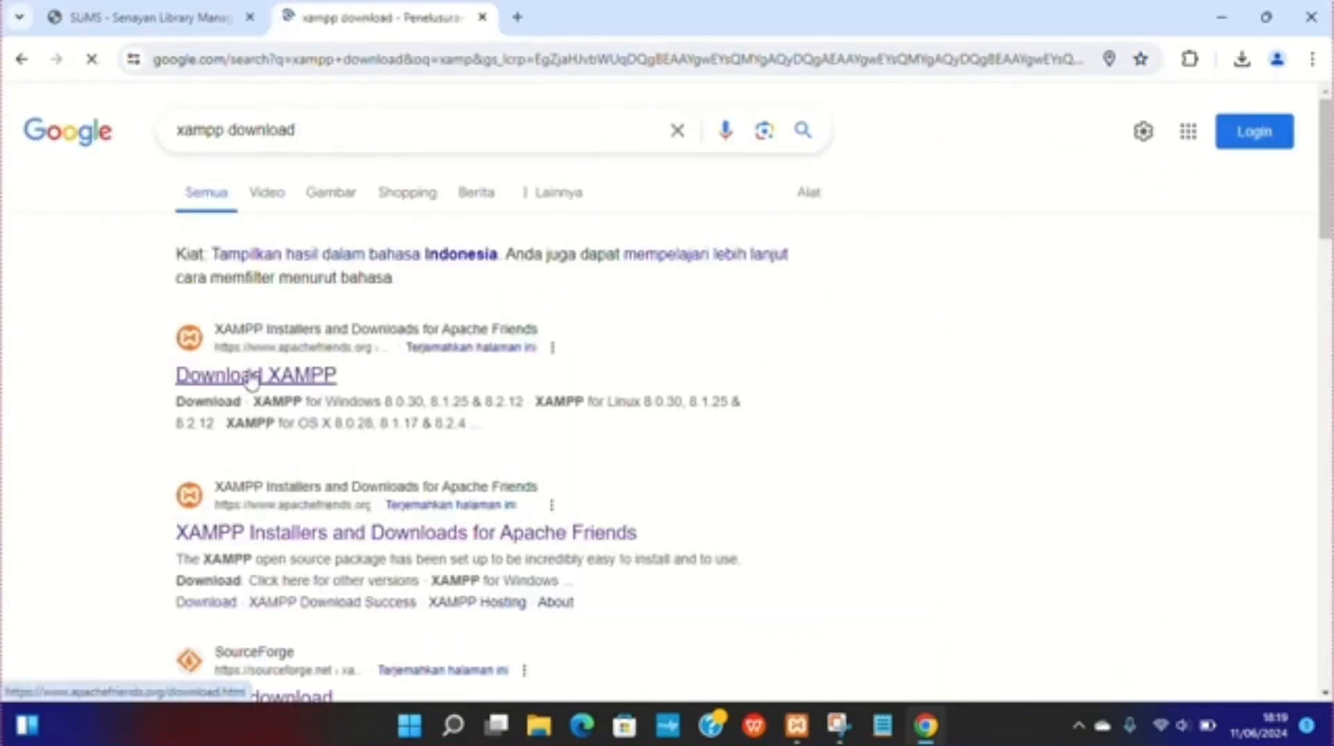
left_click(244, 389)
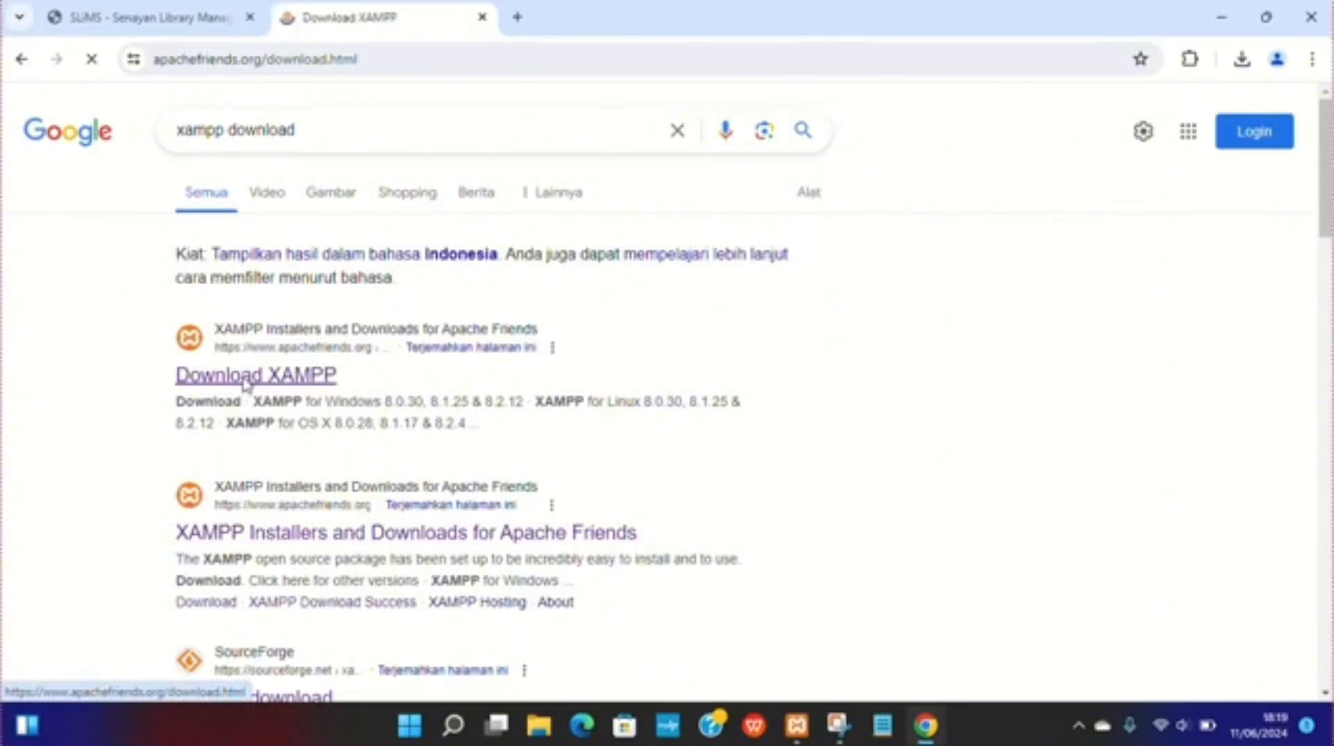
Step: Review the XAMPP download options for Windows, Linux and OS X, and switch back to the SLiMS tab
scroll(518, 452, "down", 1)
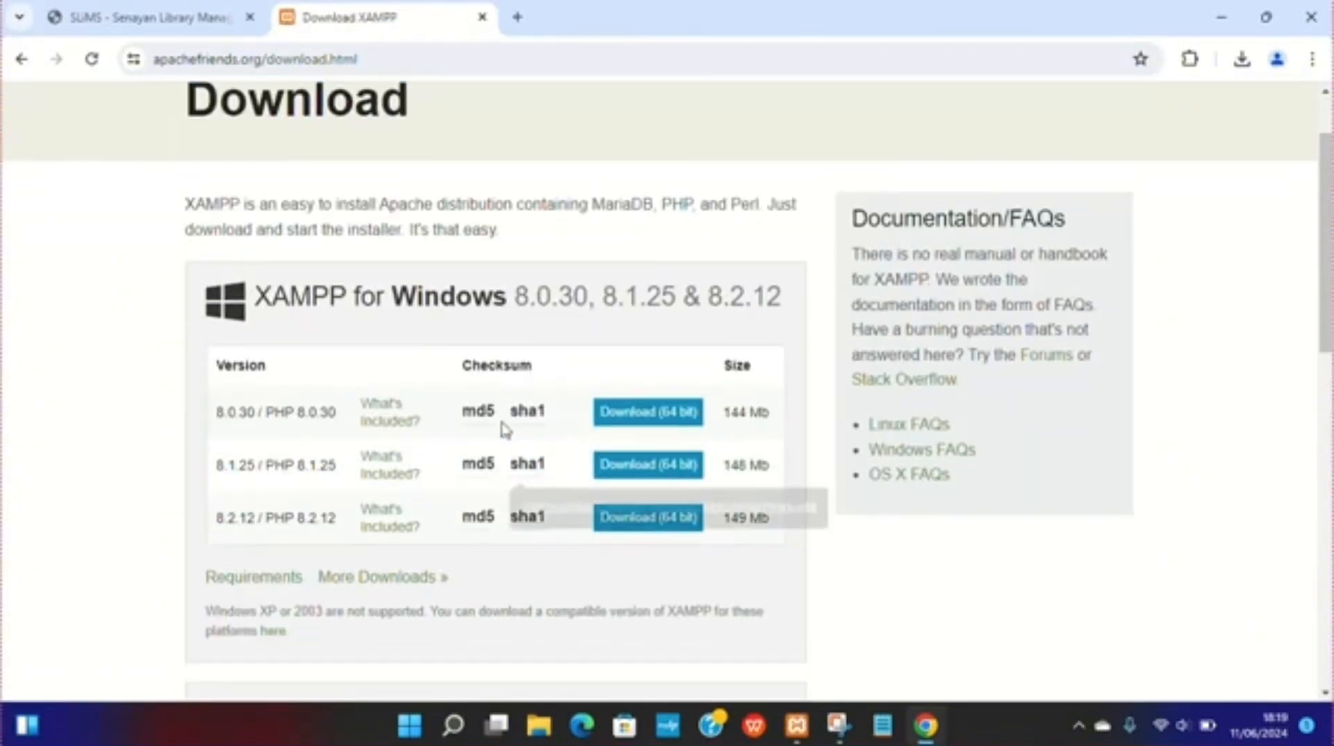
scroll(640, 369, "down", 4)
scroll(643, 377, "down", 1)
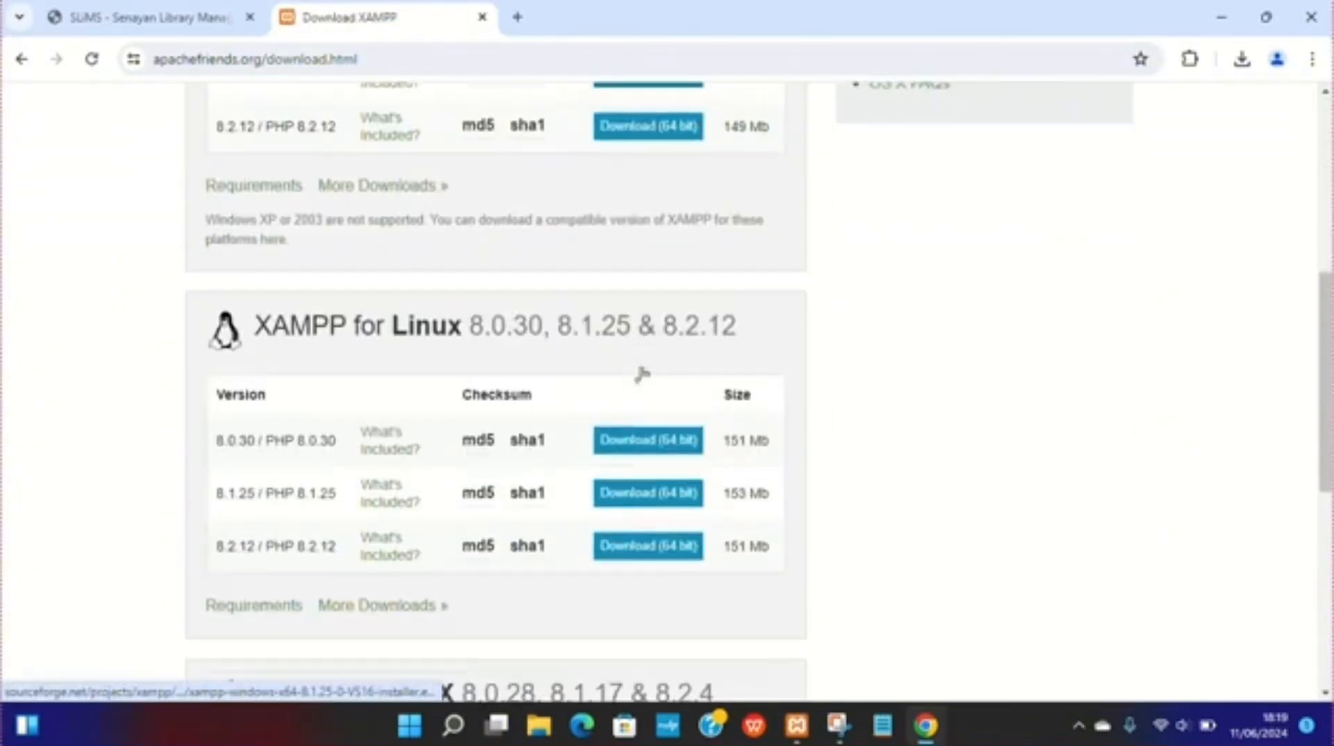
scroll(641, 375, "down", 5)
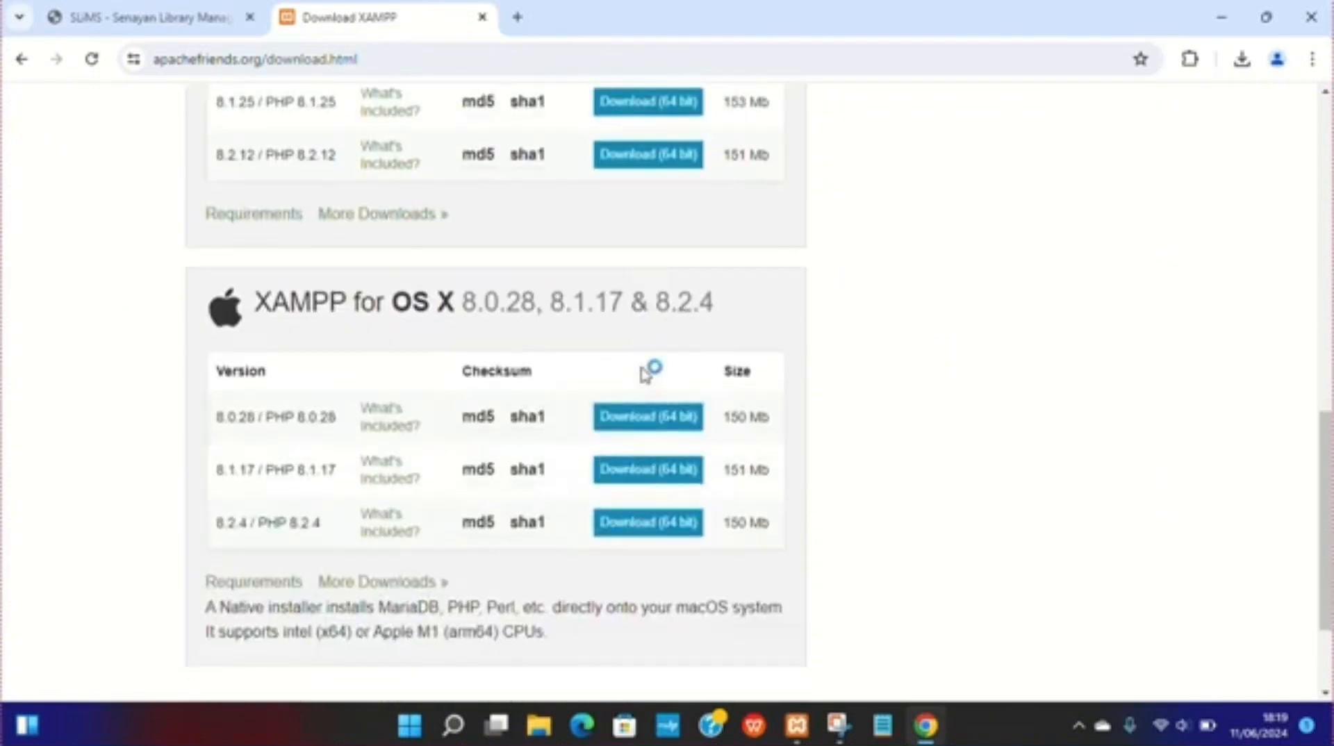
scroll(643, 375, "up", 10)
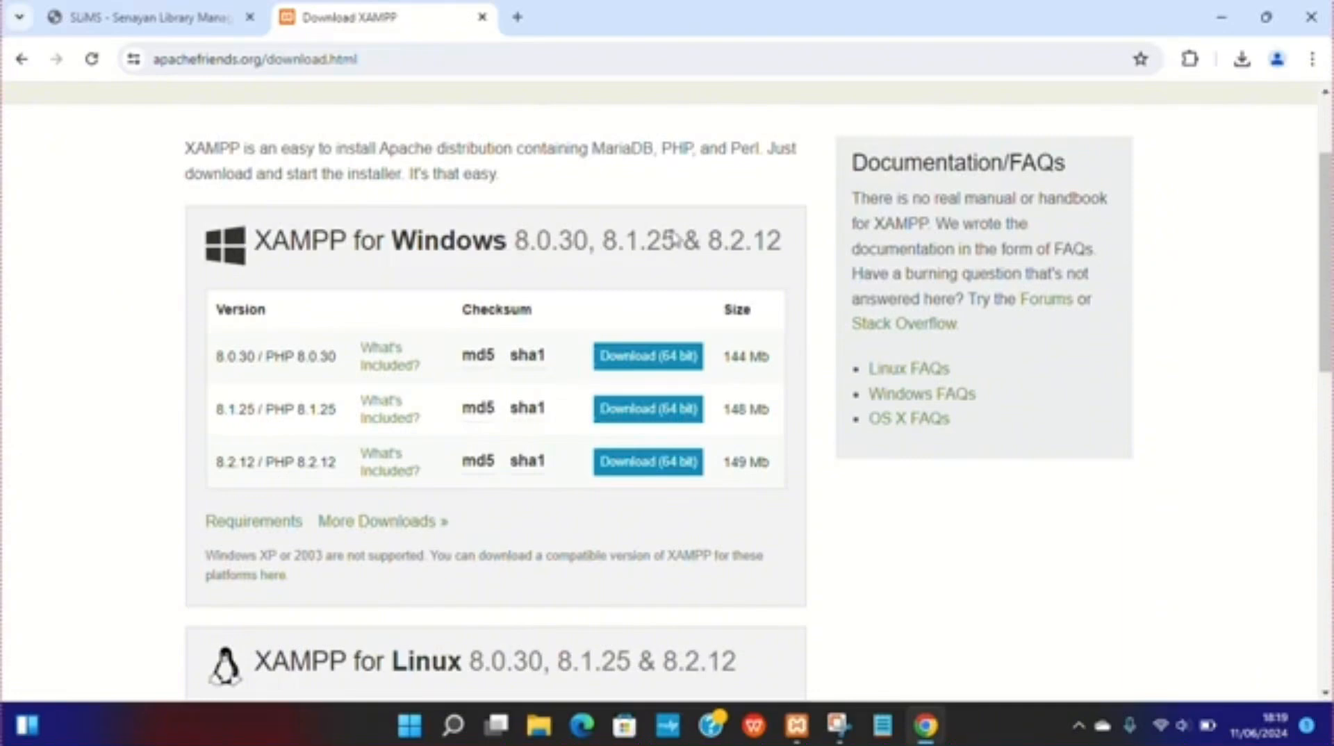
left_click(198, 17)
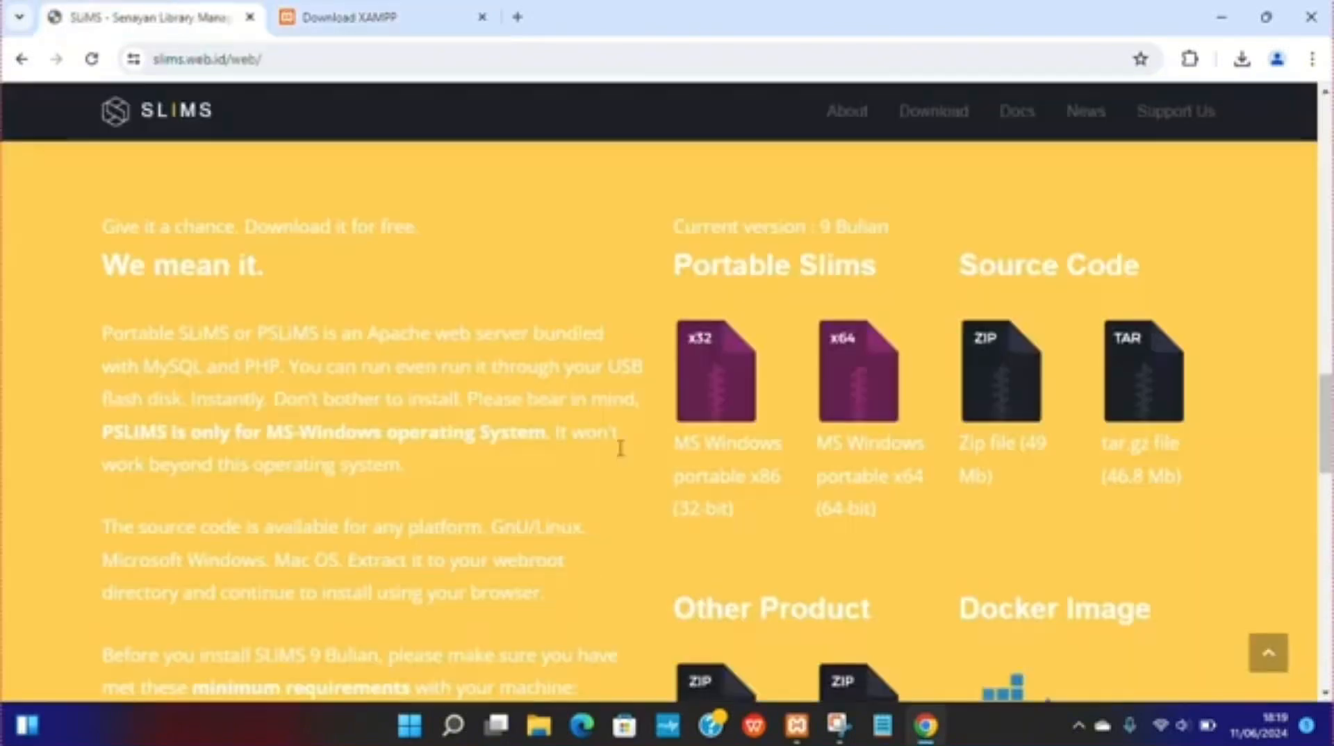
Step: Cut the downloaded slims9_bulian-9.6.1 (1) archive from the Downloads folder
left_click(538, 727)
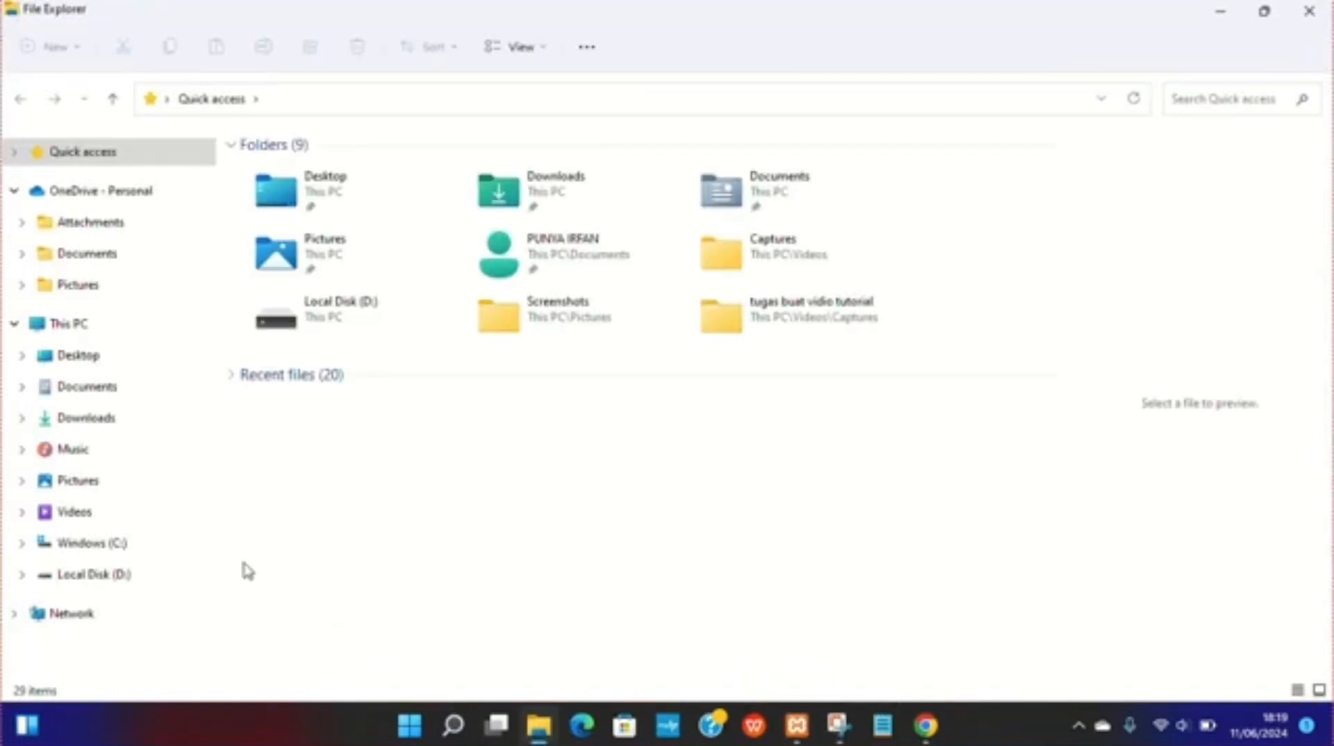
left_click(87, 419)
scroll(368, 503, "down", 2)
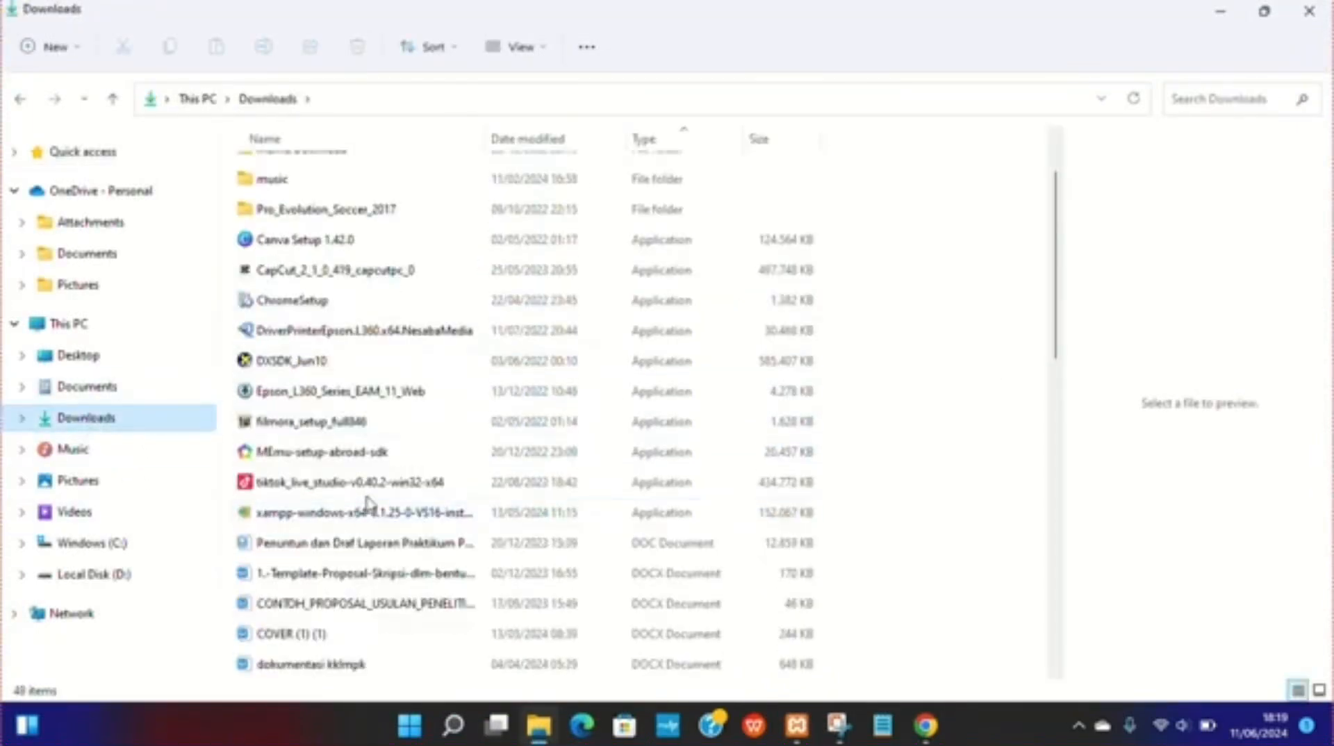
scroll(368, 499, "down", 8)
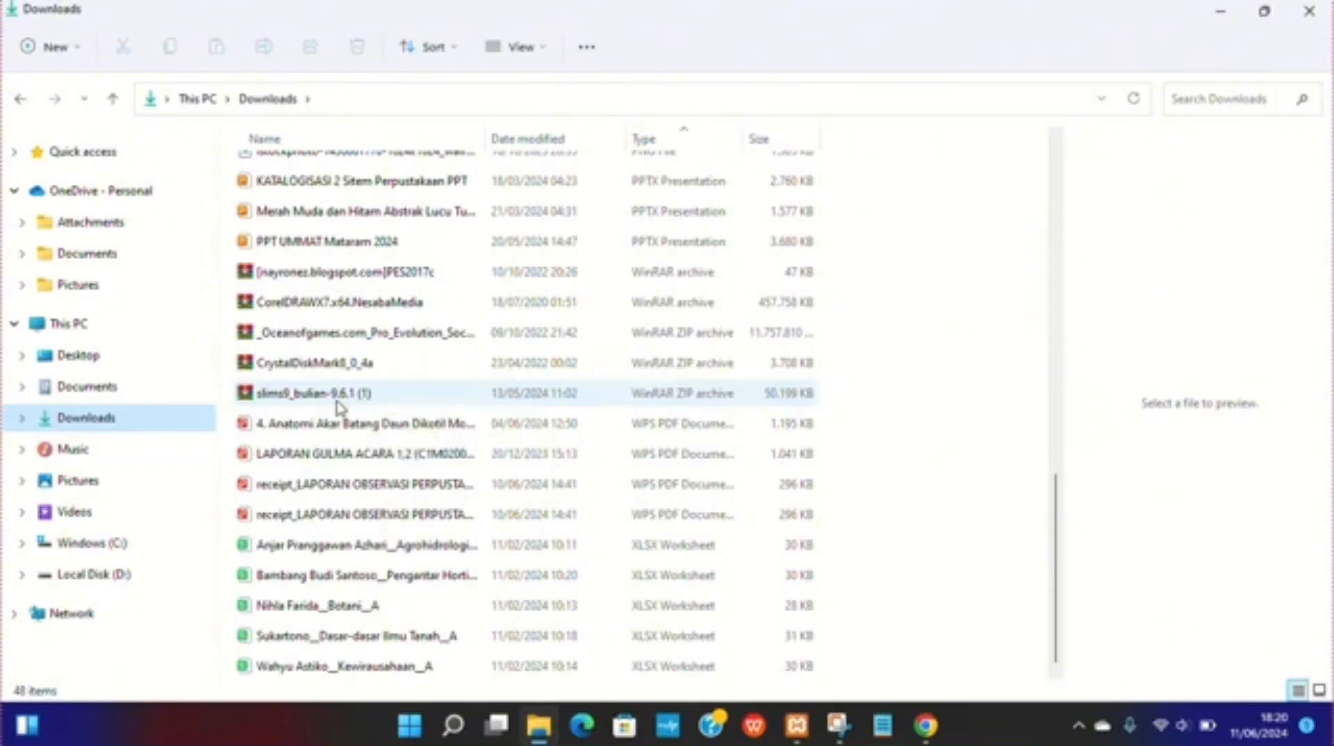
right_click(382, 161)
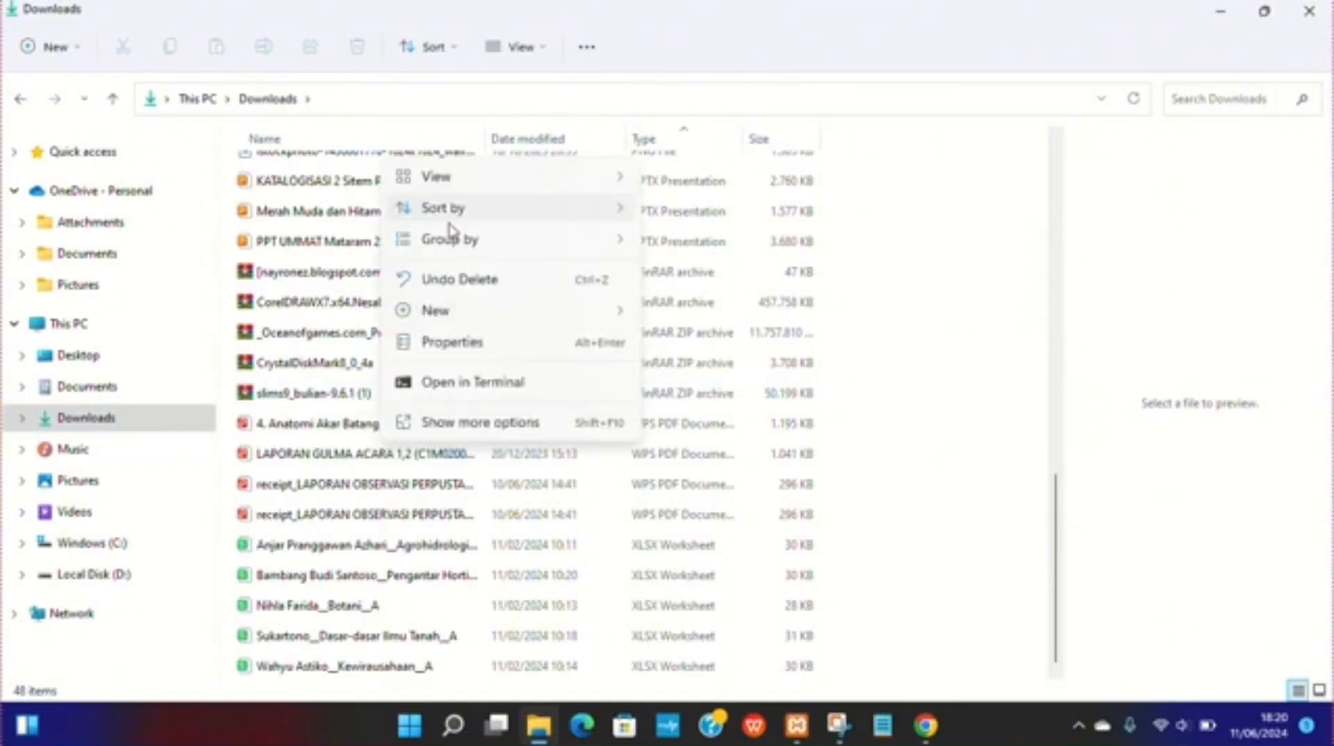
left_click(321, 402)
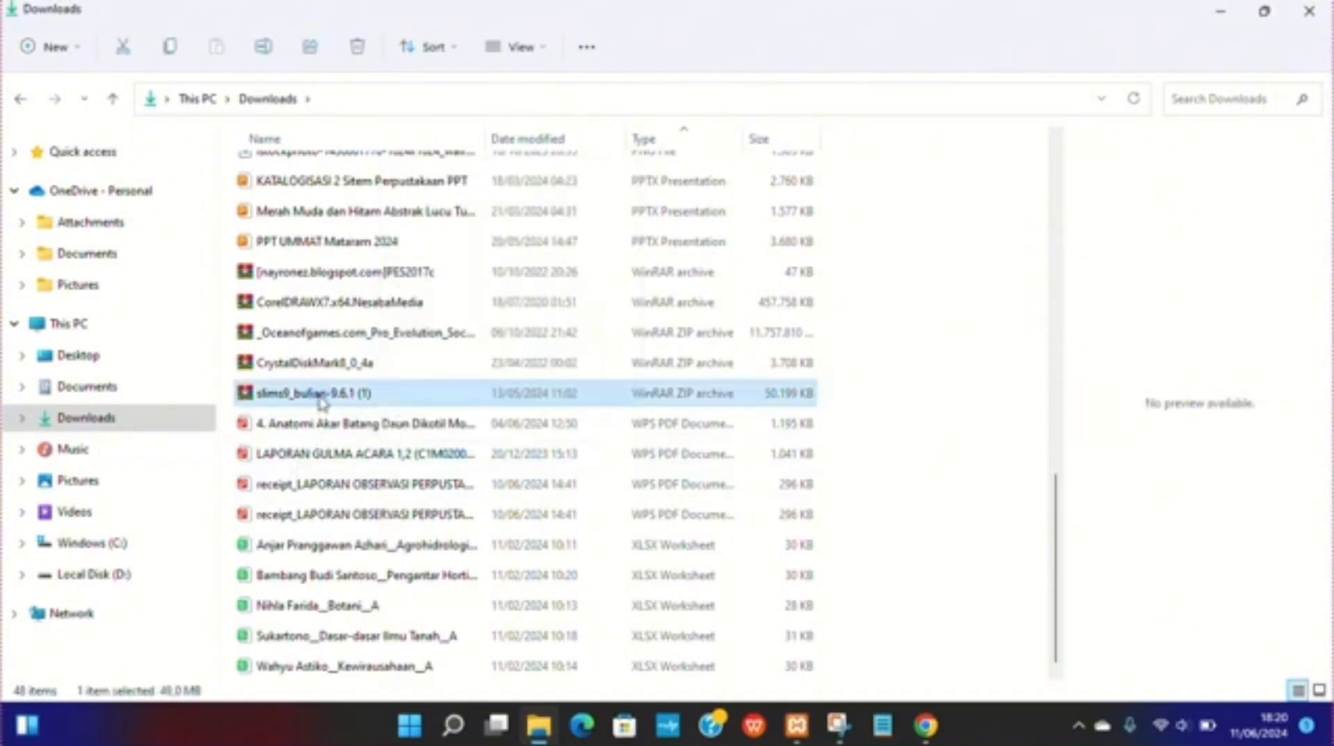
right_click(320, 397)
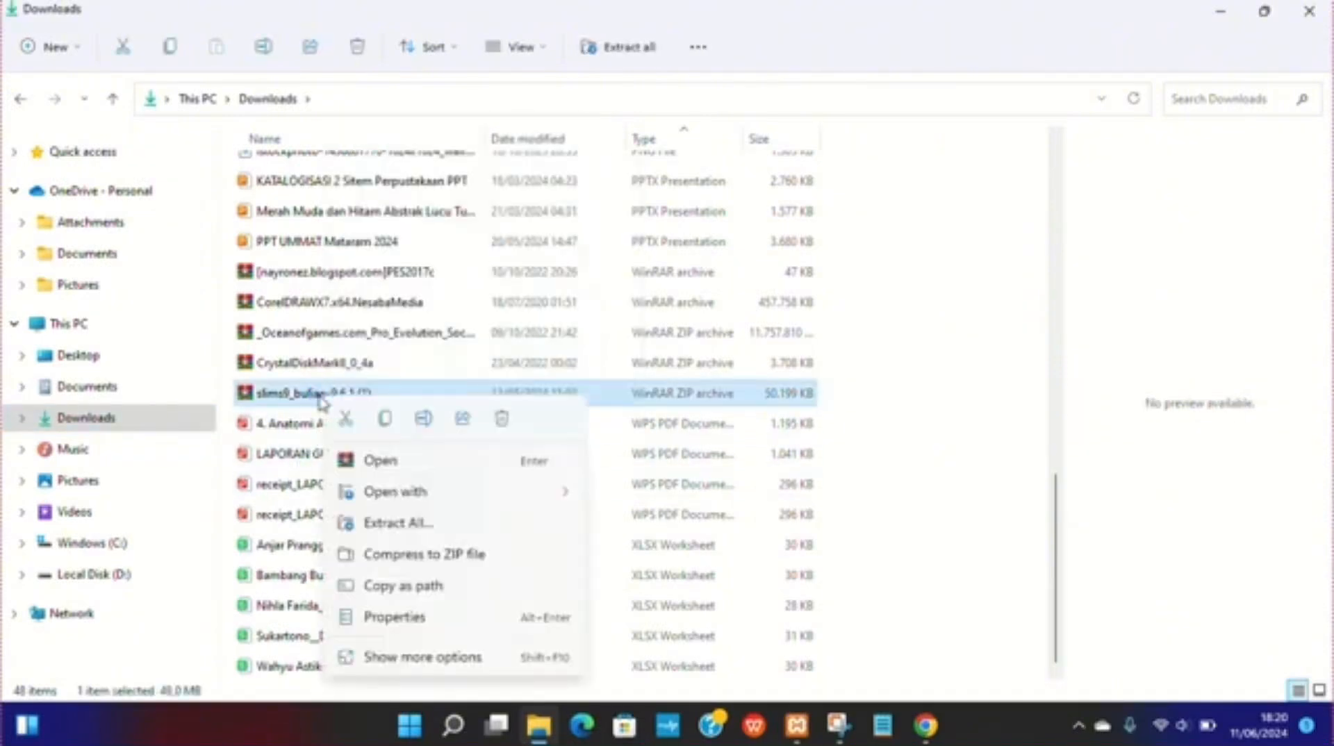
left_click(348, 421)
Step: Paste the archive into the htdocs folder inside C:\xampp
left_click(119, 549)
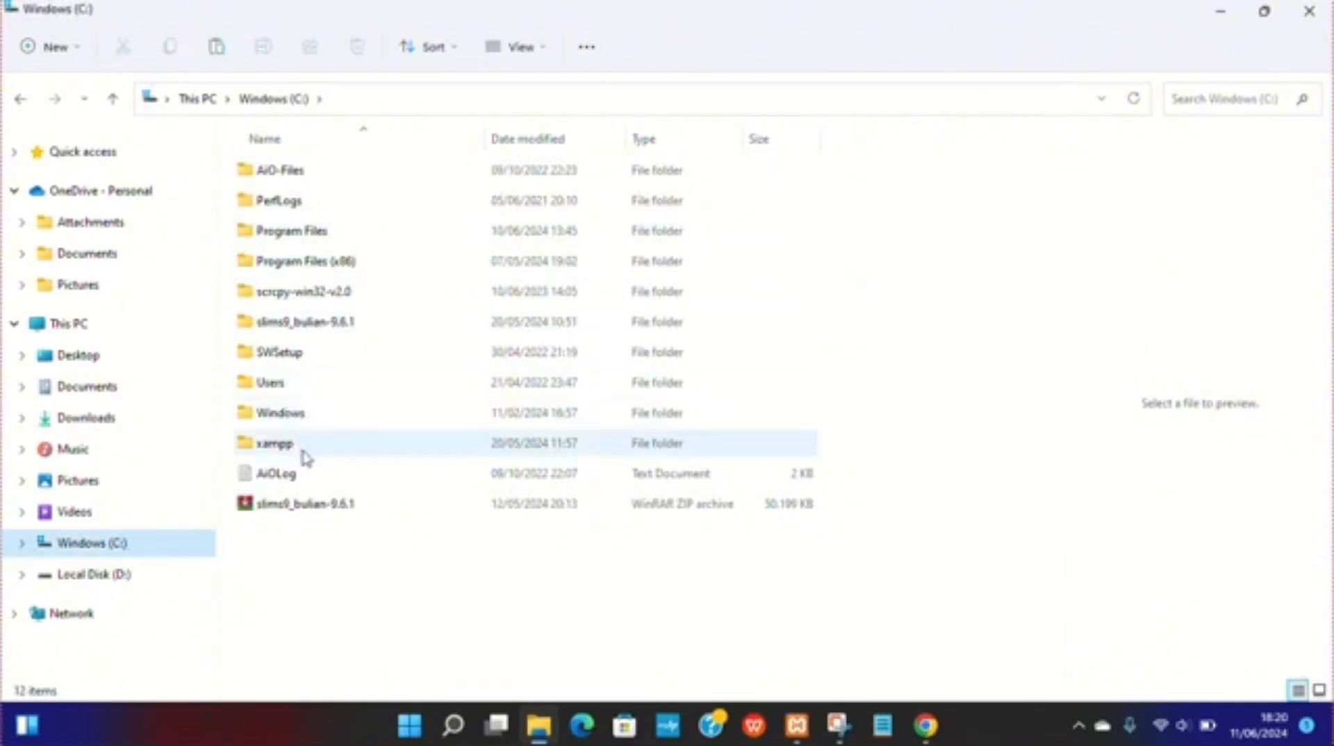
double_click(300, 451)
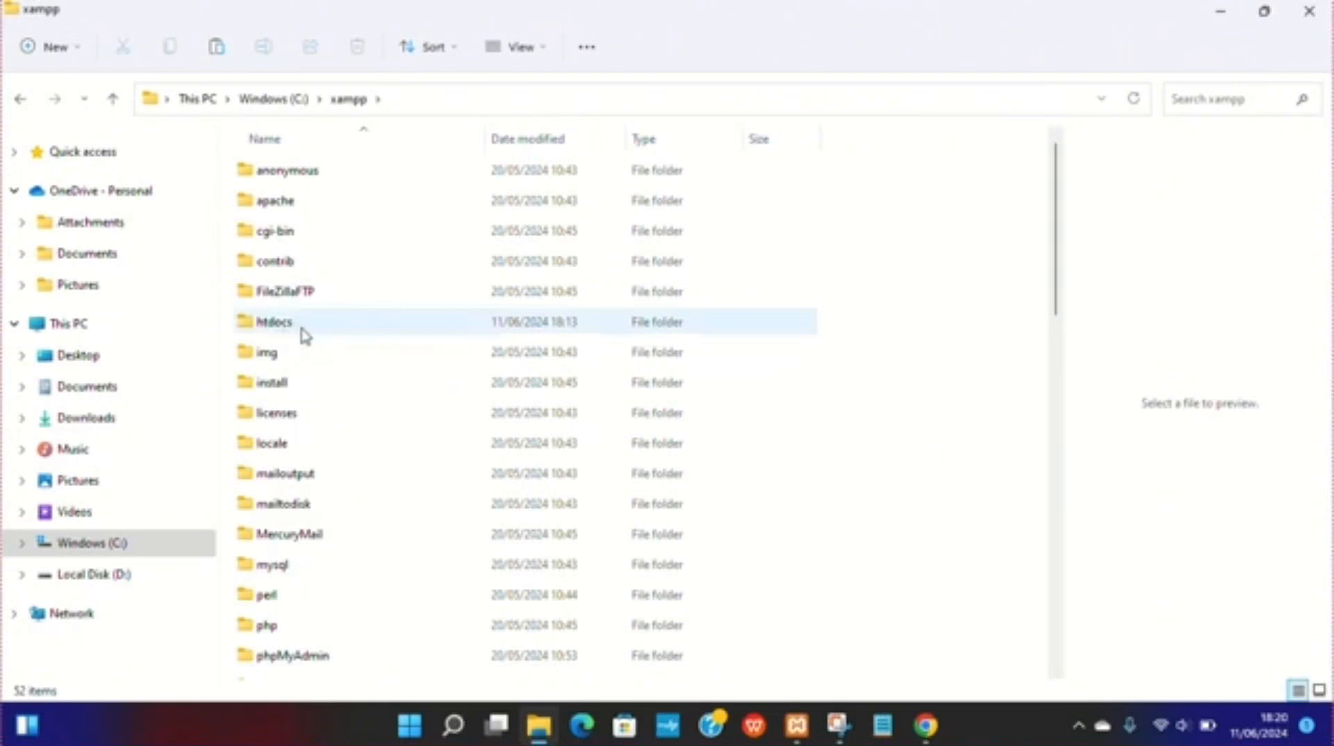
double_click(313, 330)
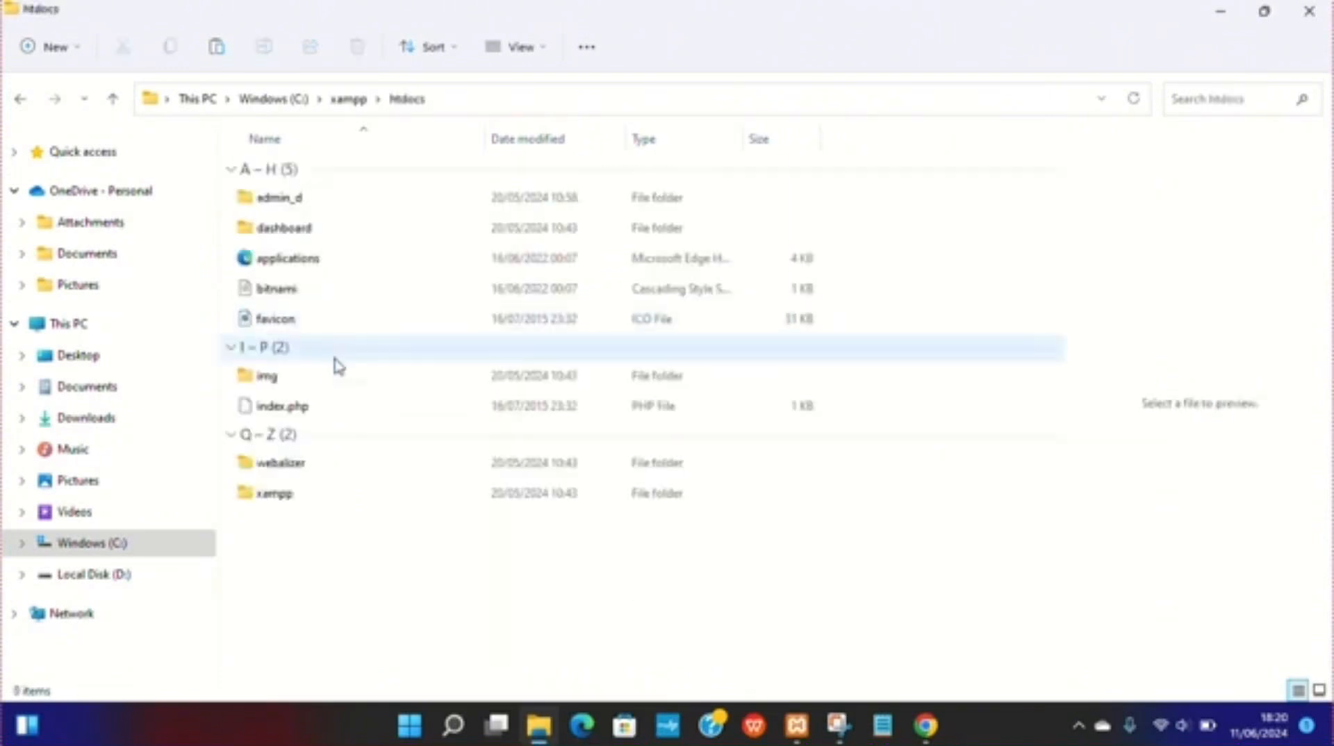
left_click(218, 49)
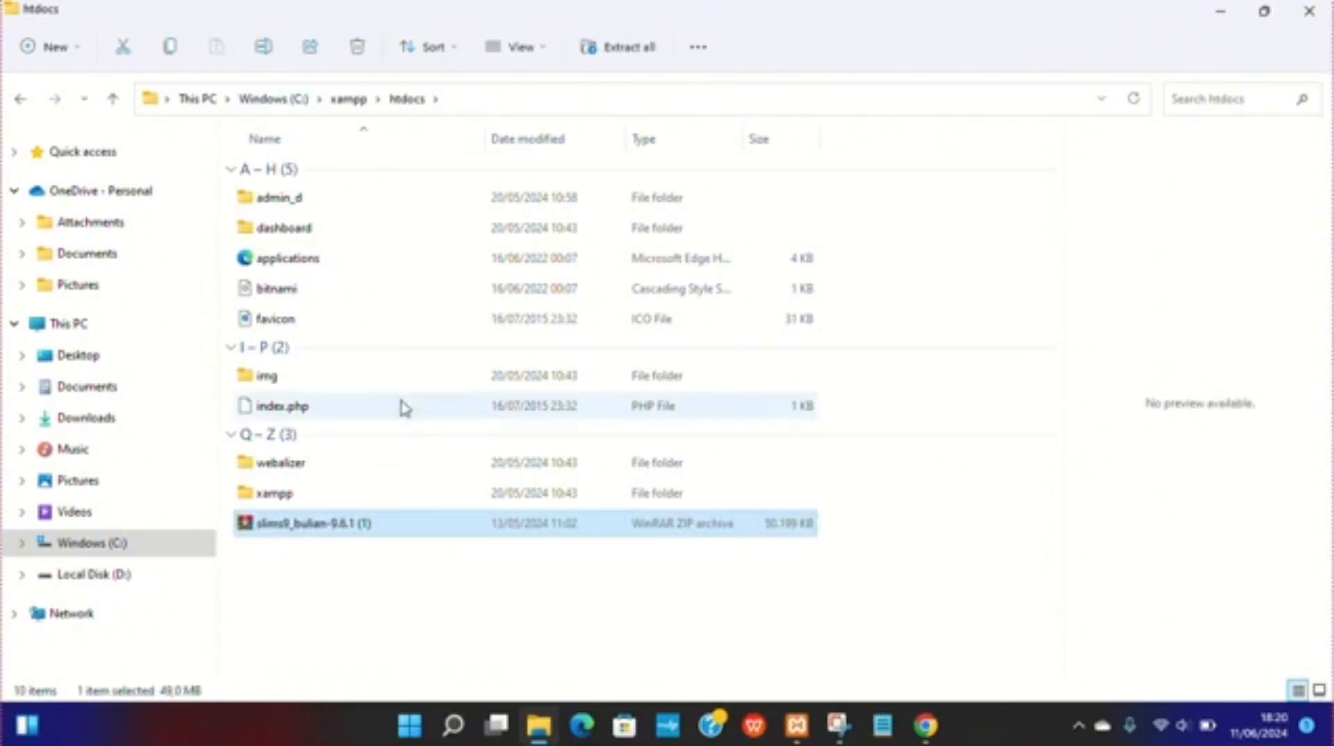
Step: Open the archive in WinRAR to inspect its contents and close it again
right_click(336, 530)
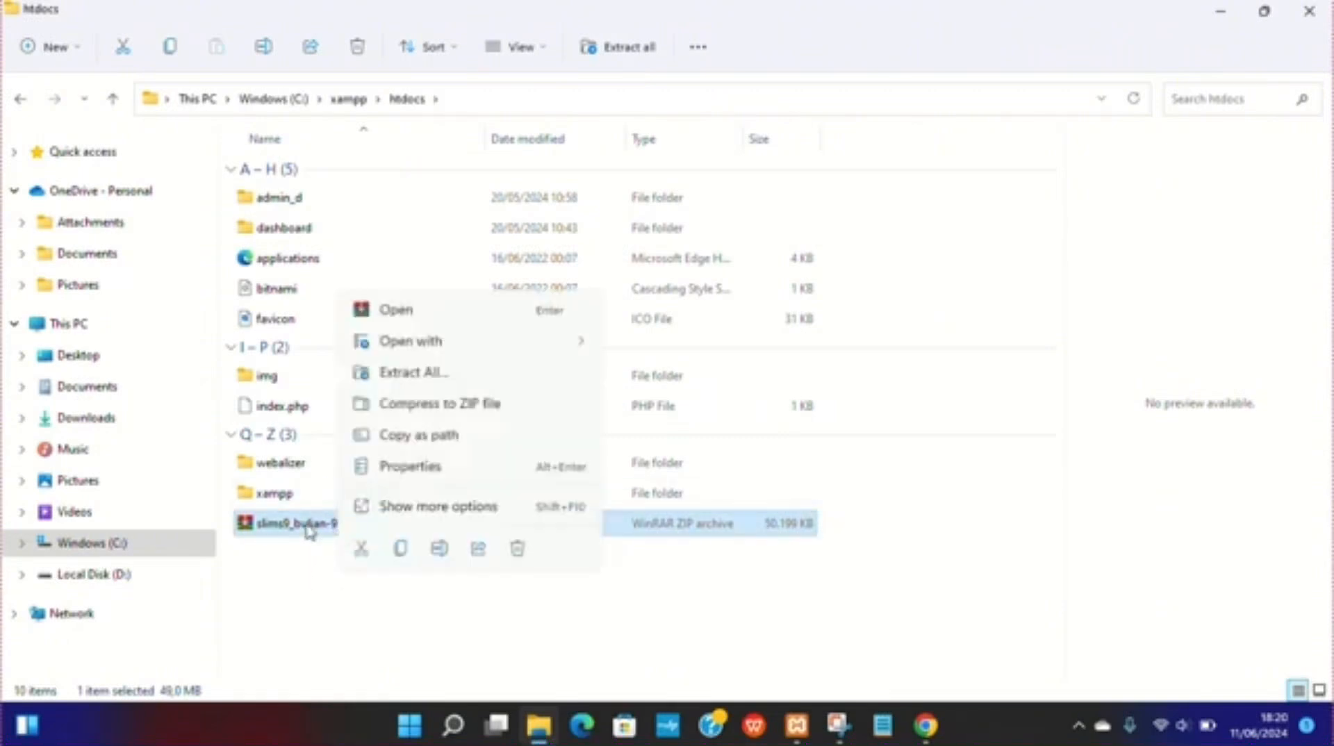
left_click(308, 528)
double_click(544, 522)
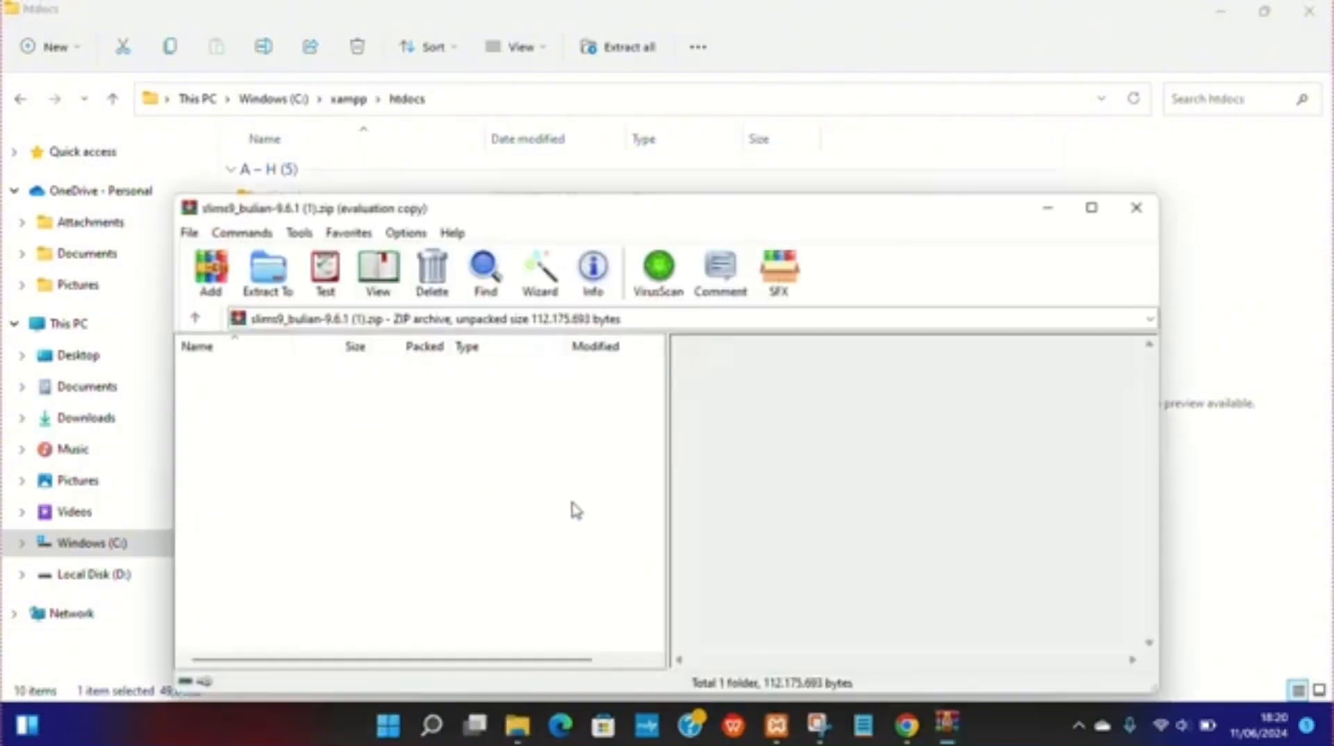
left_click(1036, 47)
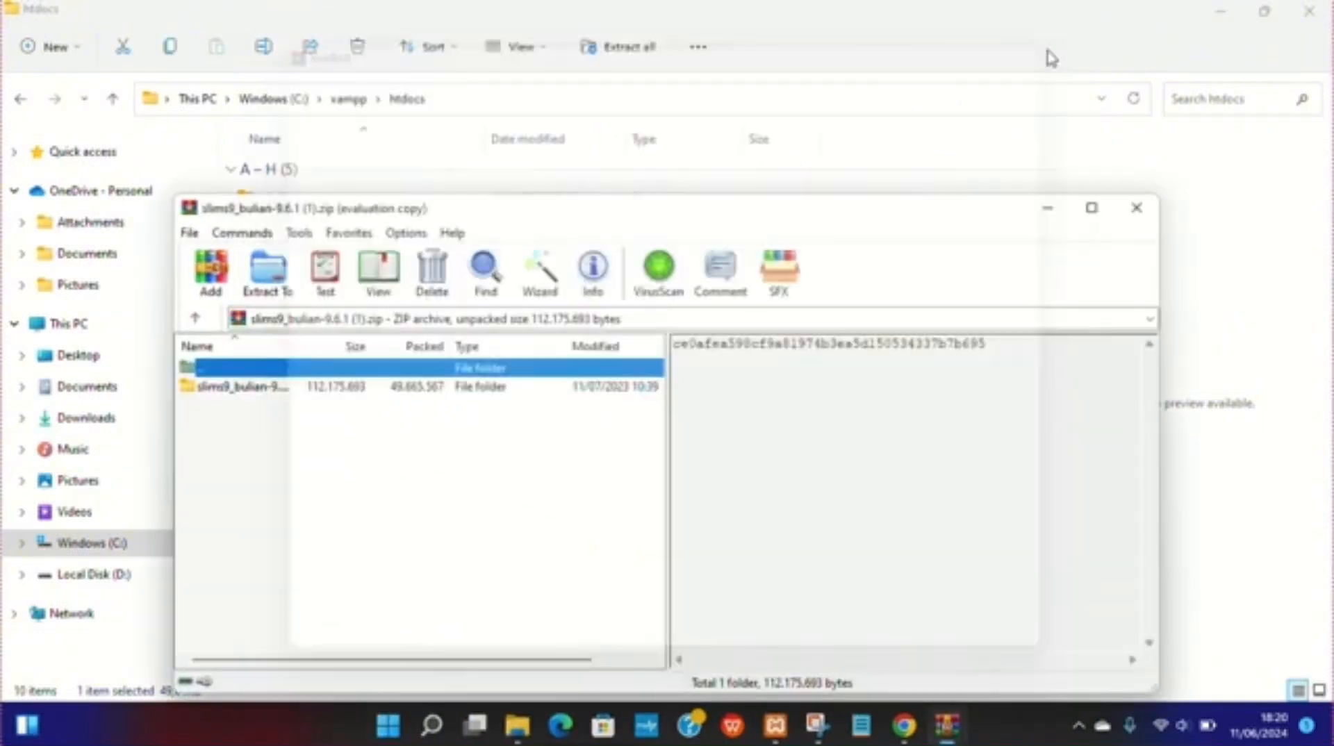
left_click(1136, 208)
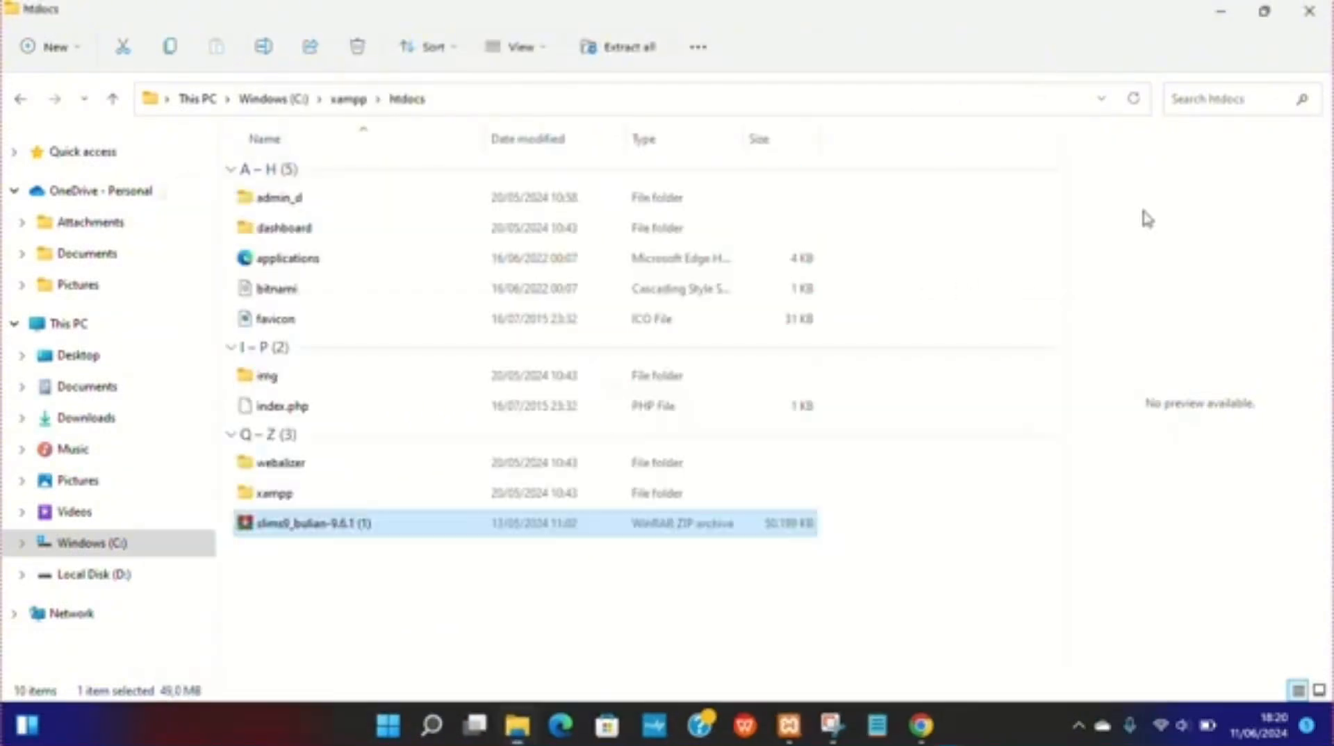
Step: Extract the archive's contents directly into the htdocs folder
right_click(378, 526)
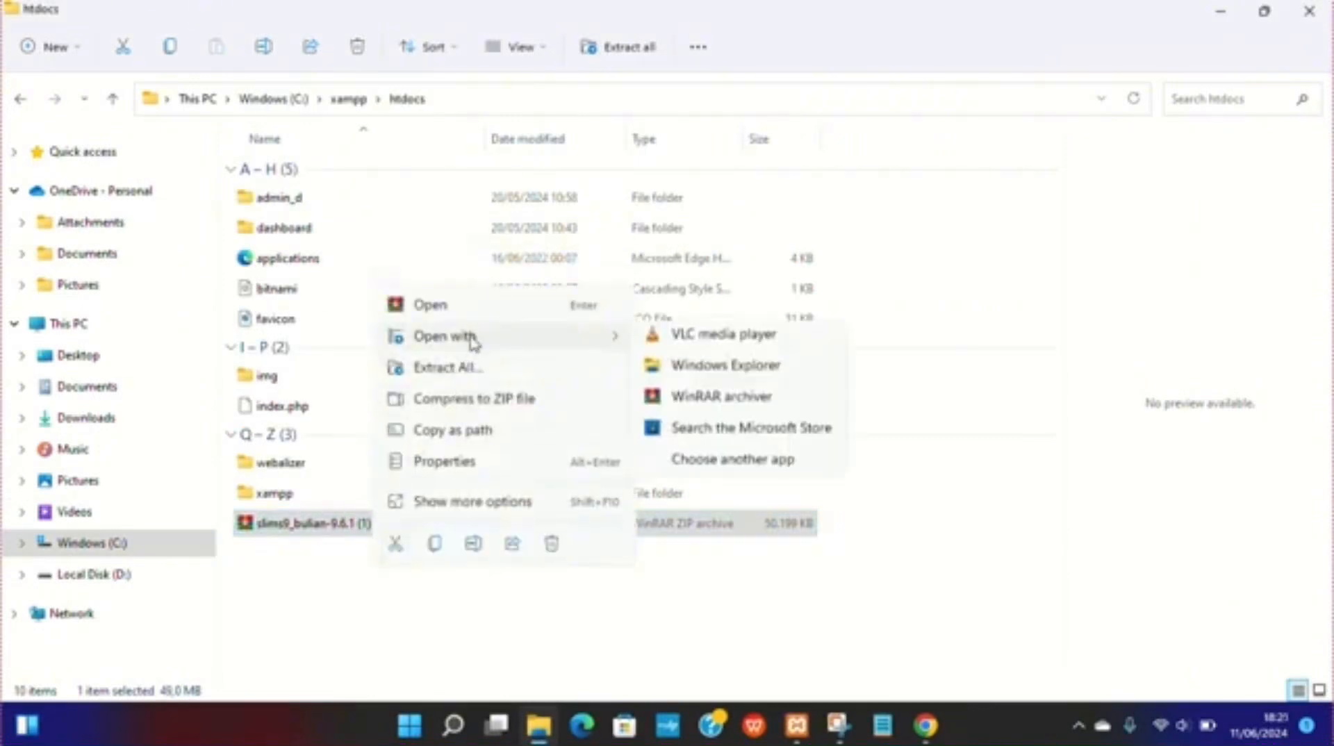
left_click(553, 502)
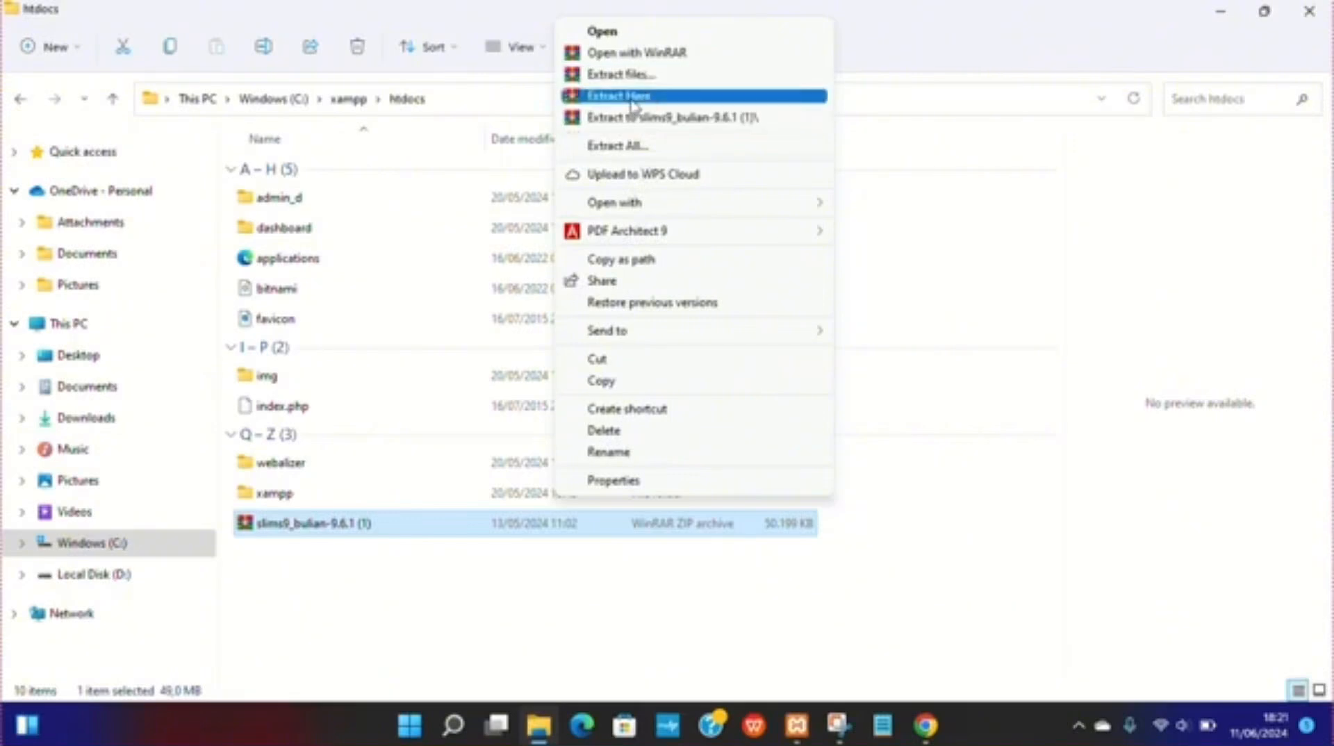
left_click(657, 103)
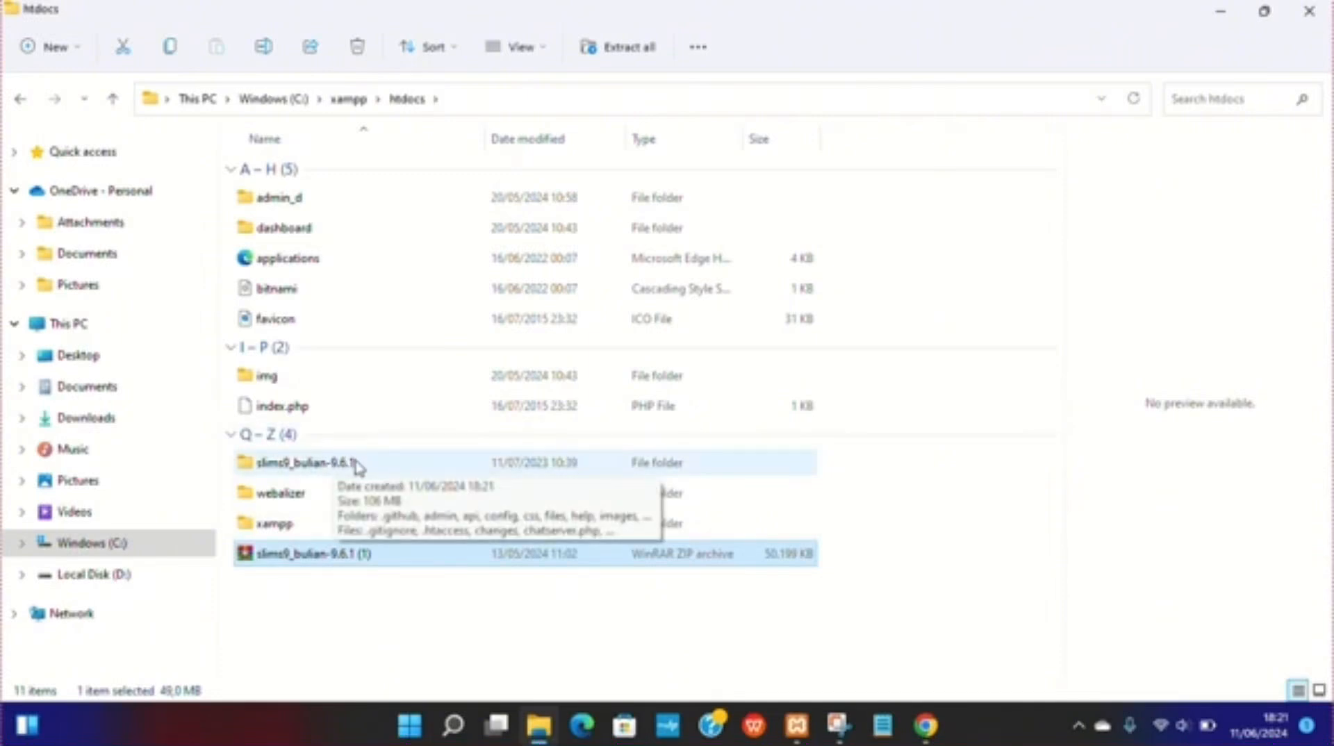
Step: Rename the extracted slims9_bulian-9.6.1 folder to slims and open it
left_click(323, 471)
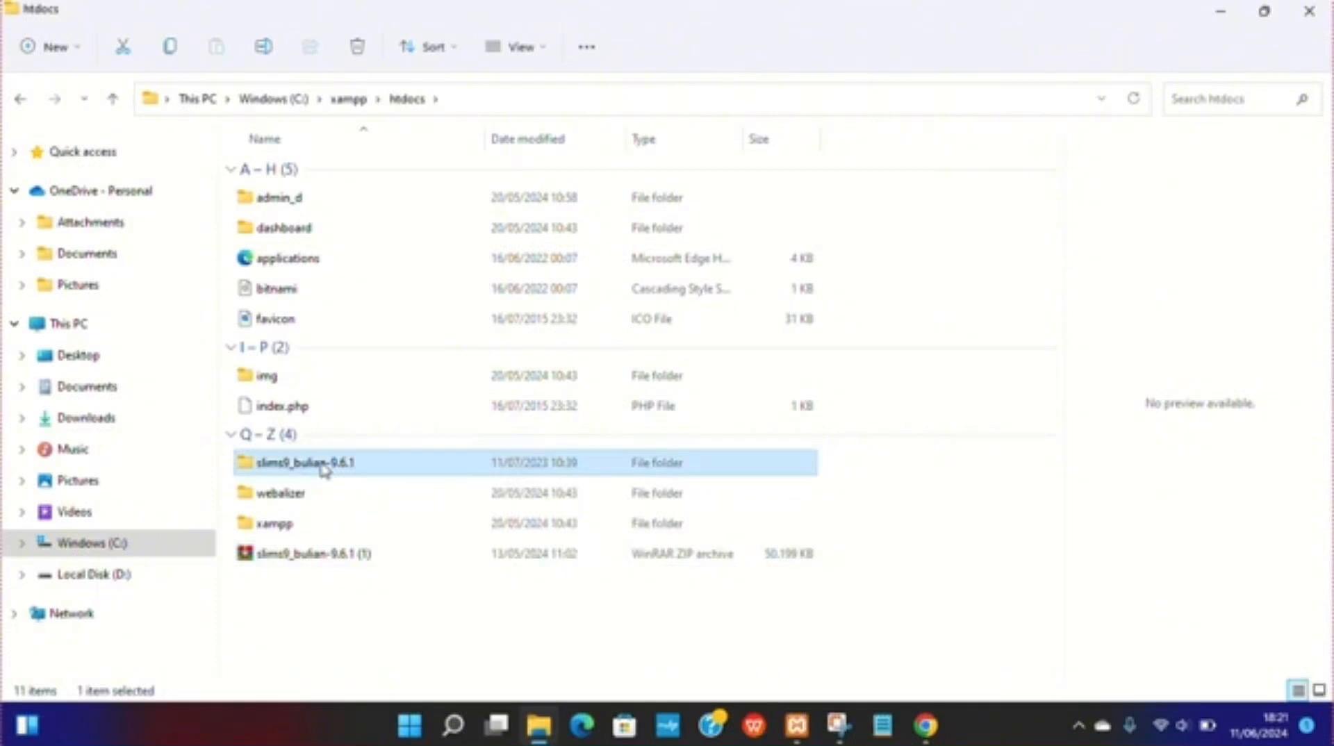
left_click(324, 469)
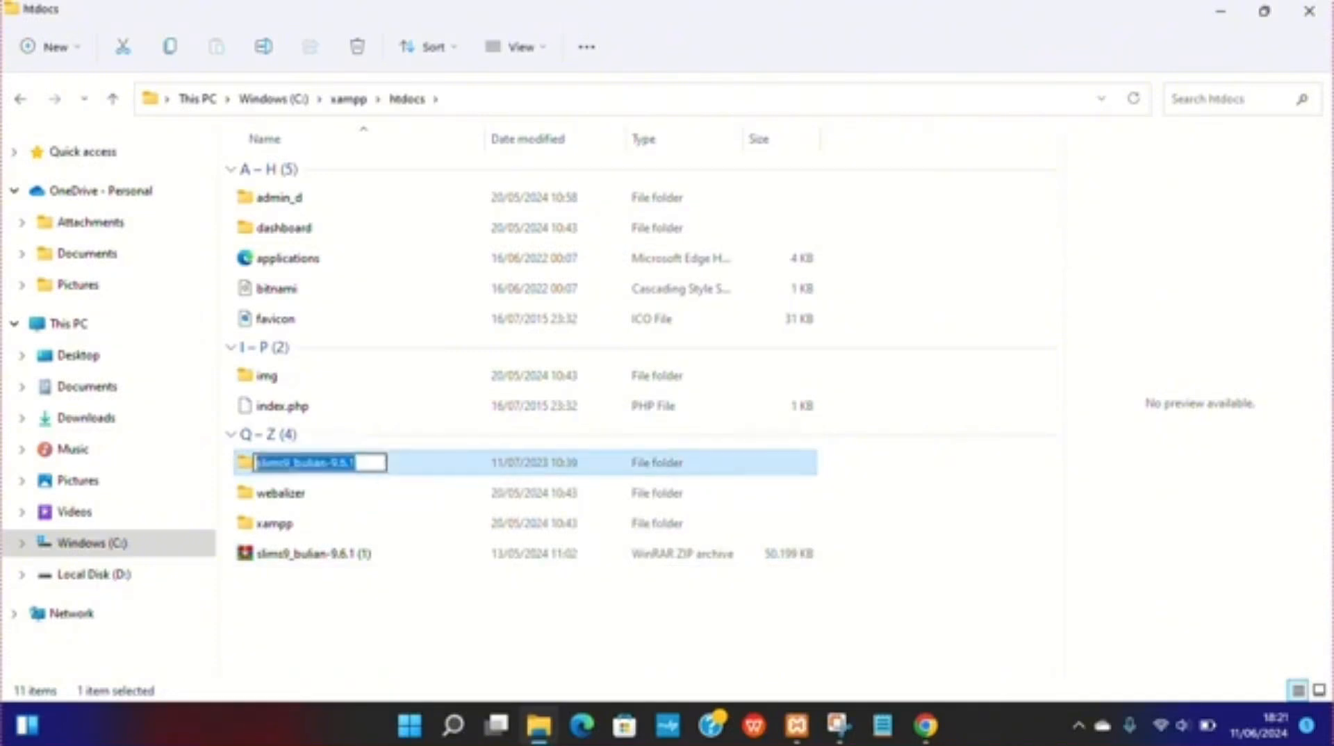
type("slims")
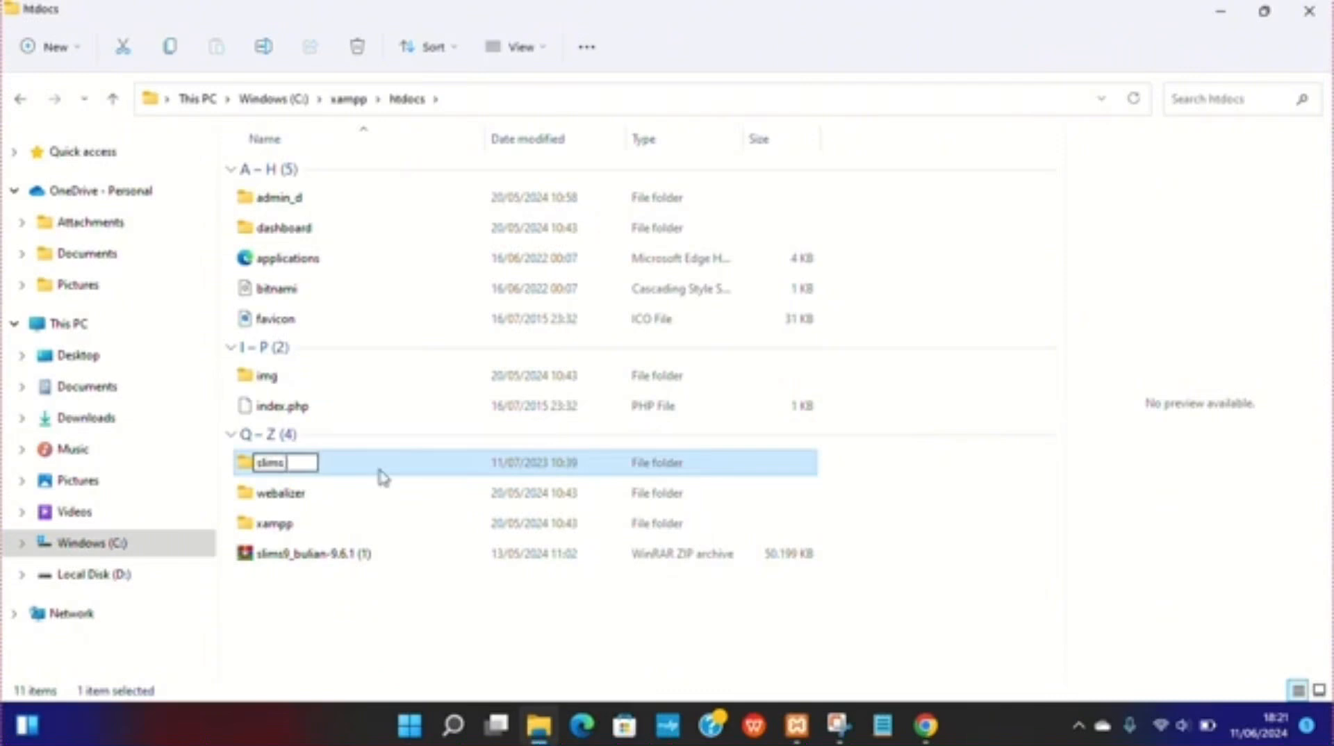
left_click(403, 630)
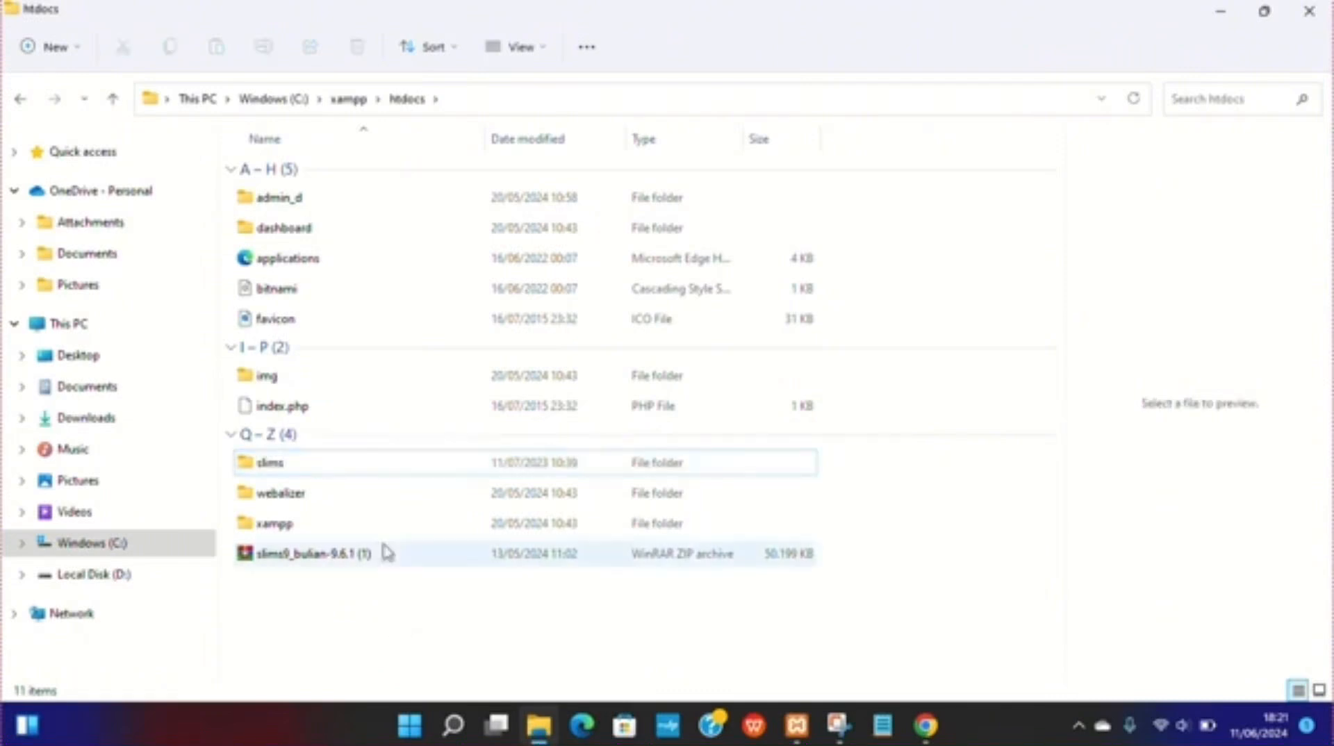
double_click(304, 471)
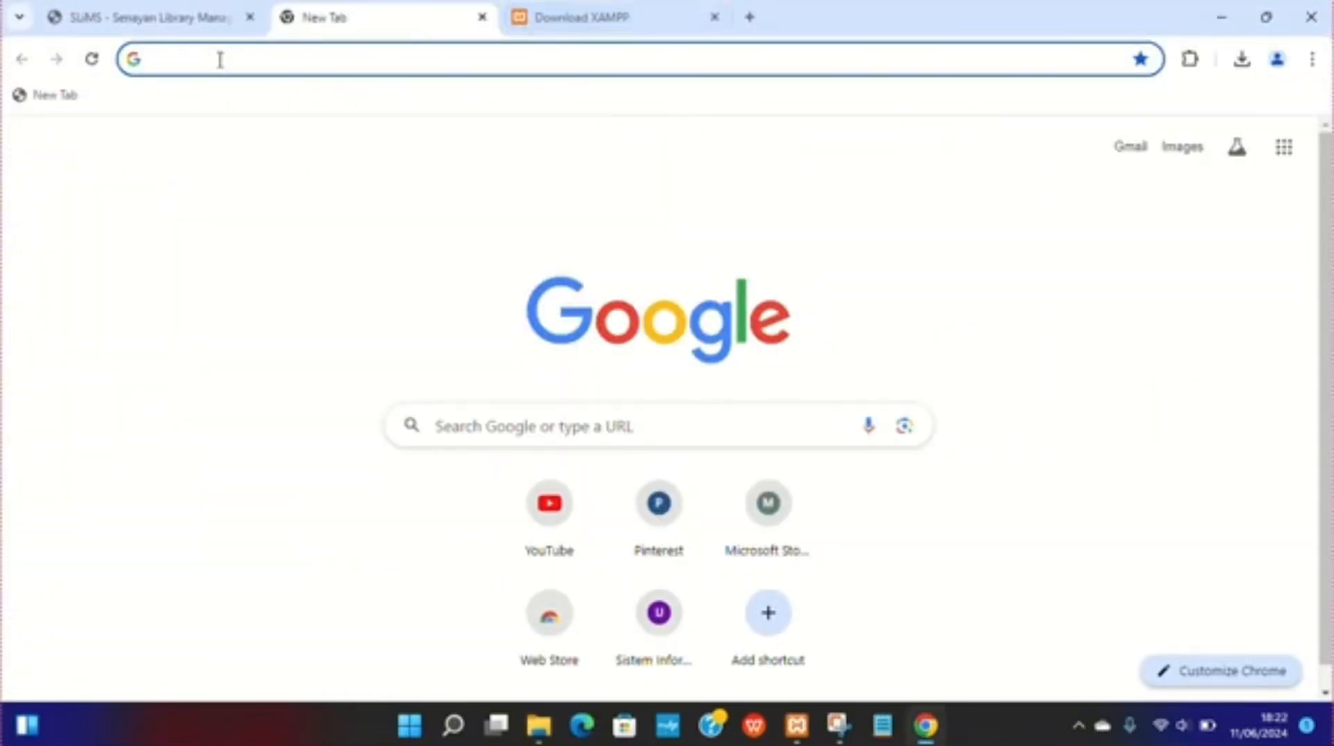
Step: Browse to localhost/slims in a new tab to launch the SLiMS installer
type("loca")
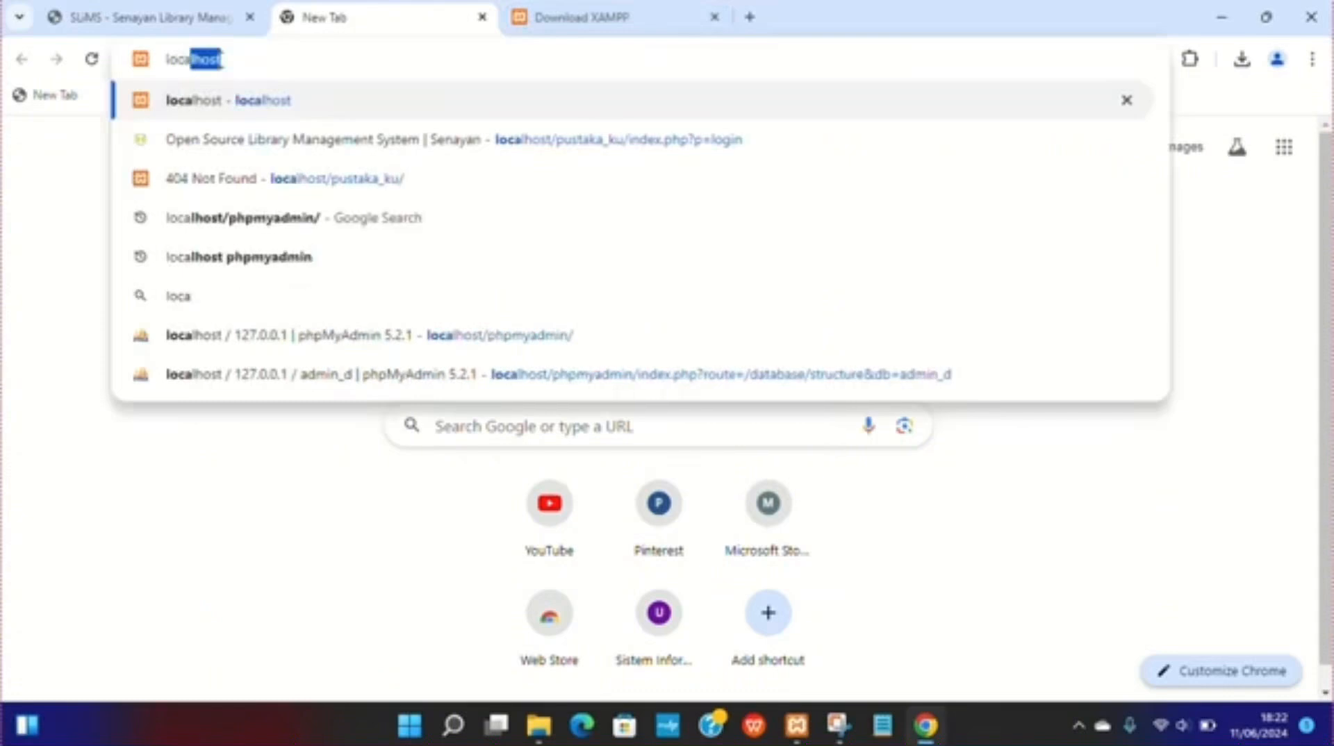
type("lhost")
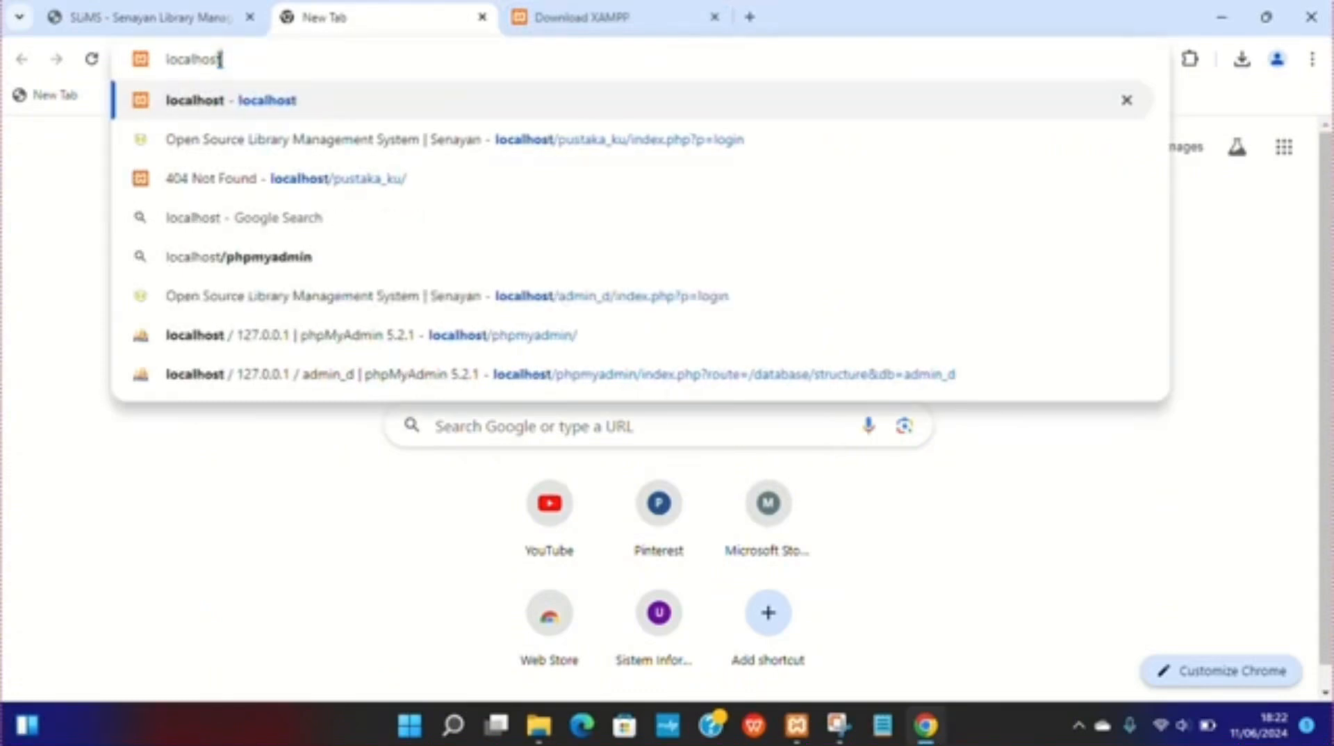
type("/sl")
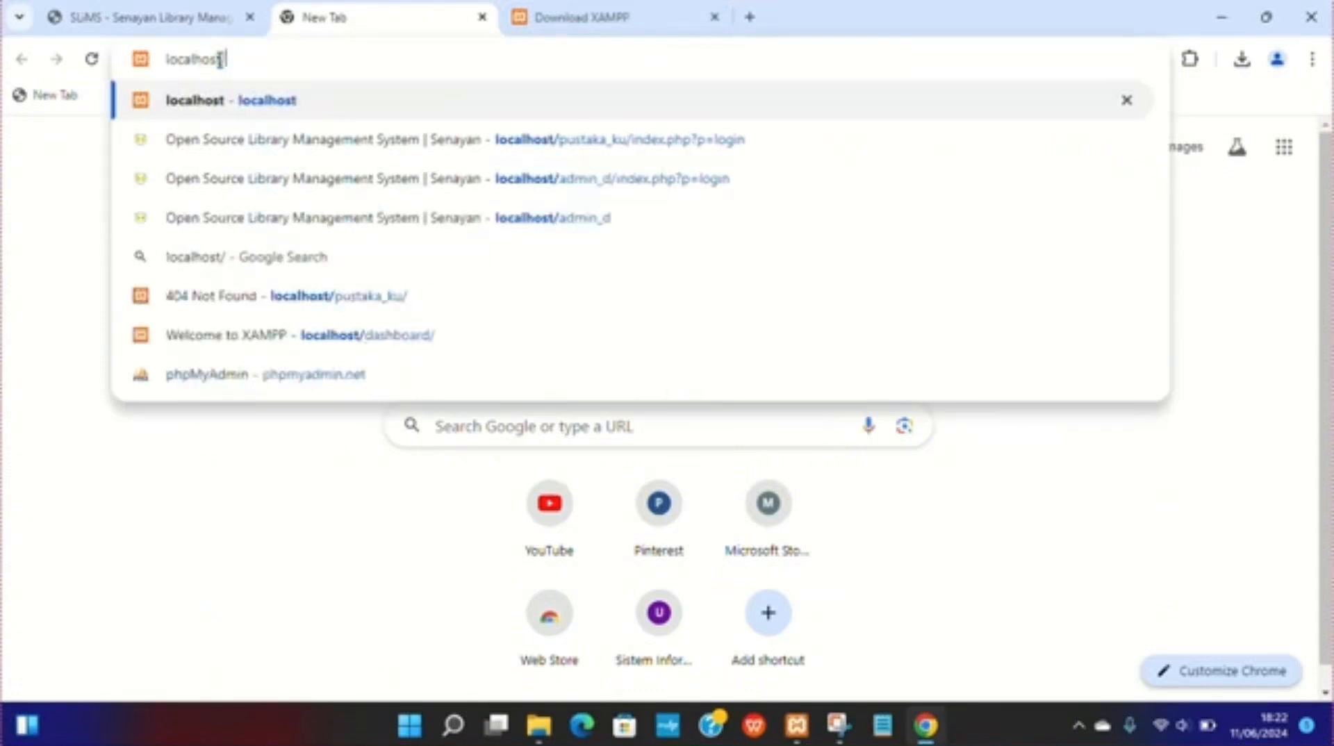
type("im")
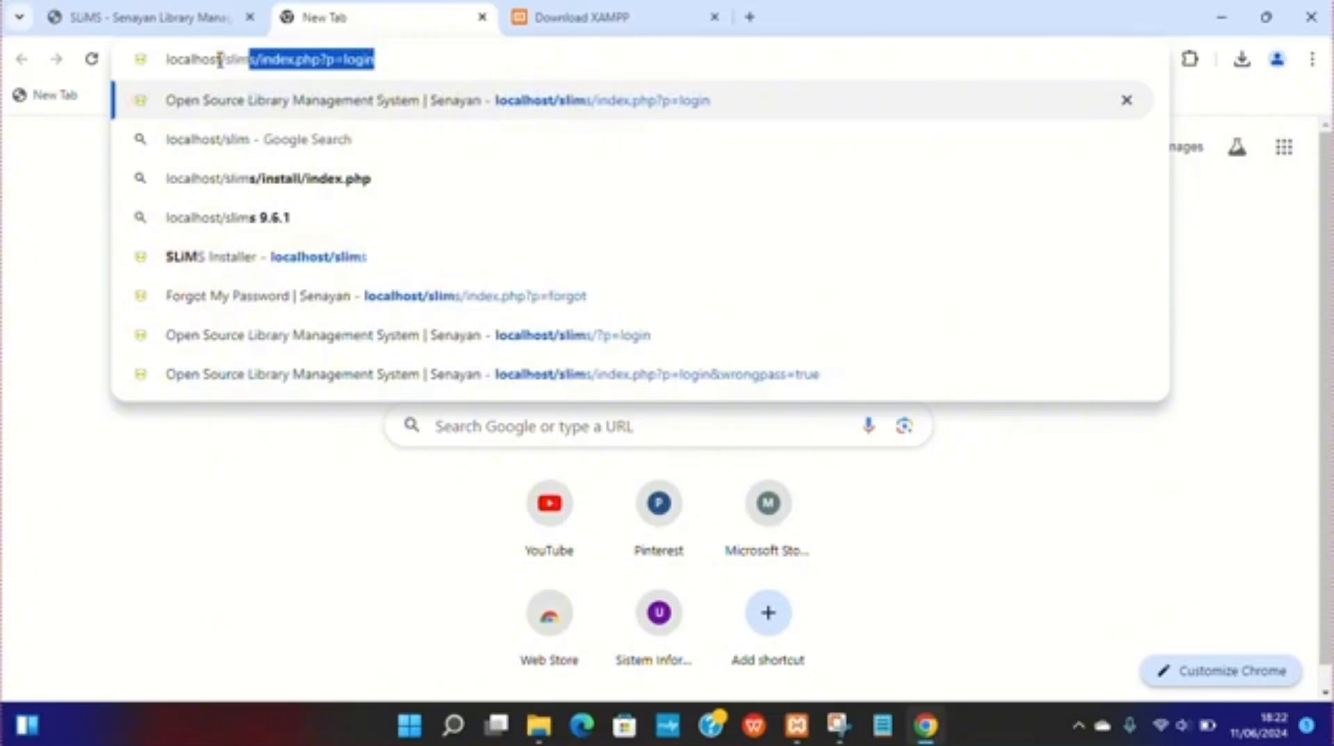
type("s")
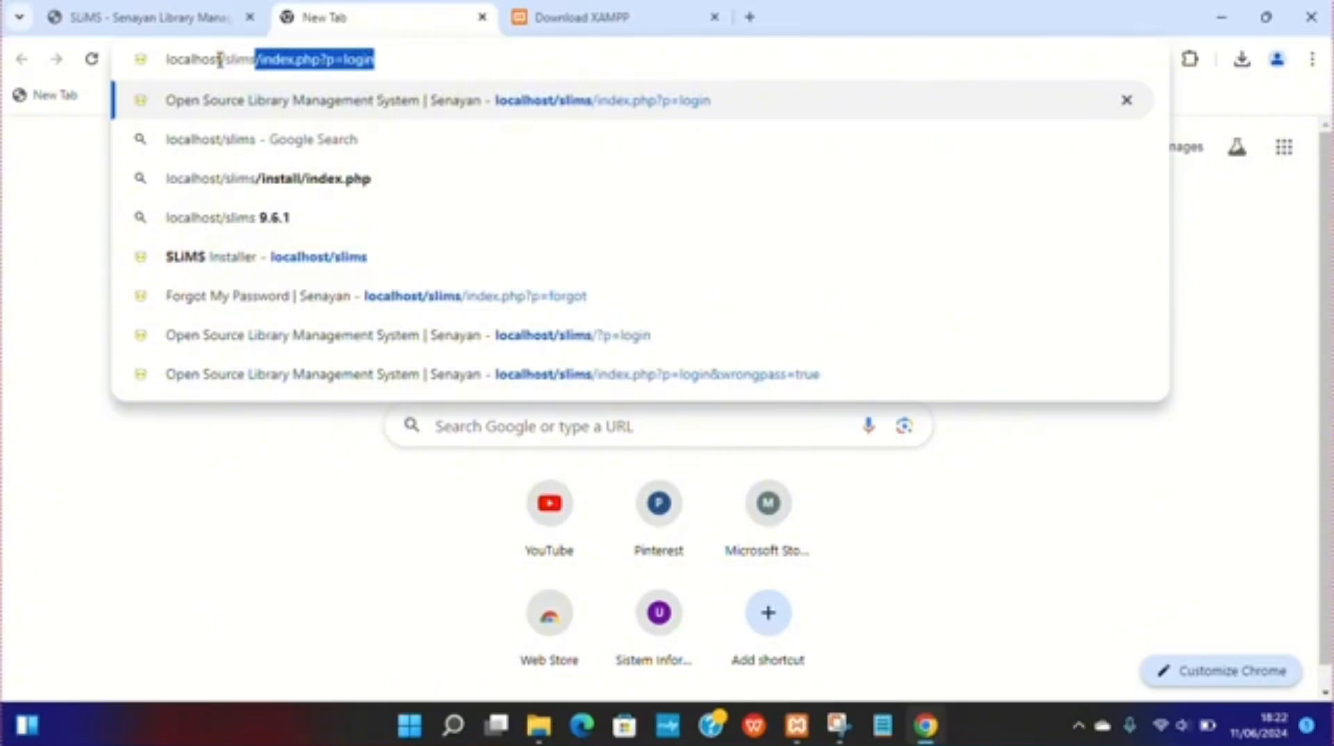
key("Delete")
key("Return")
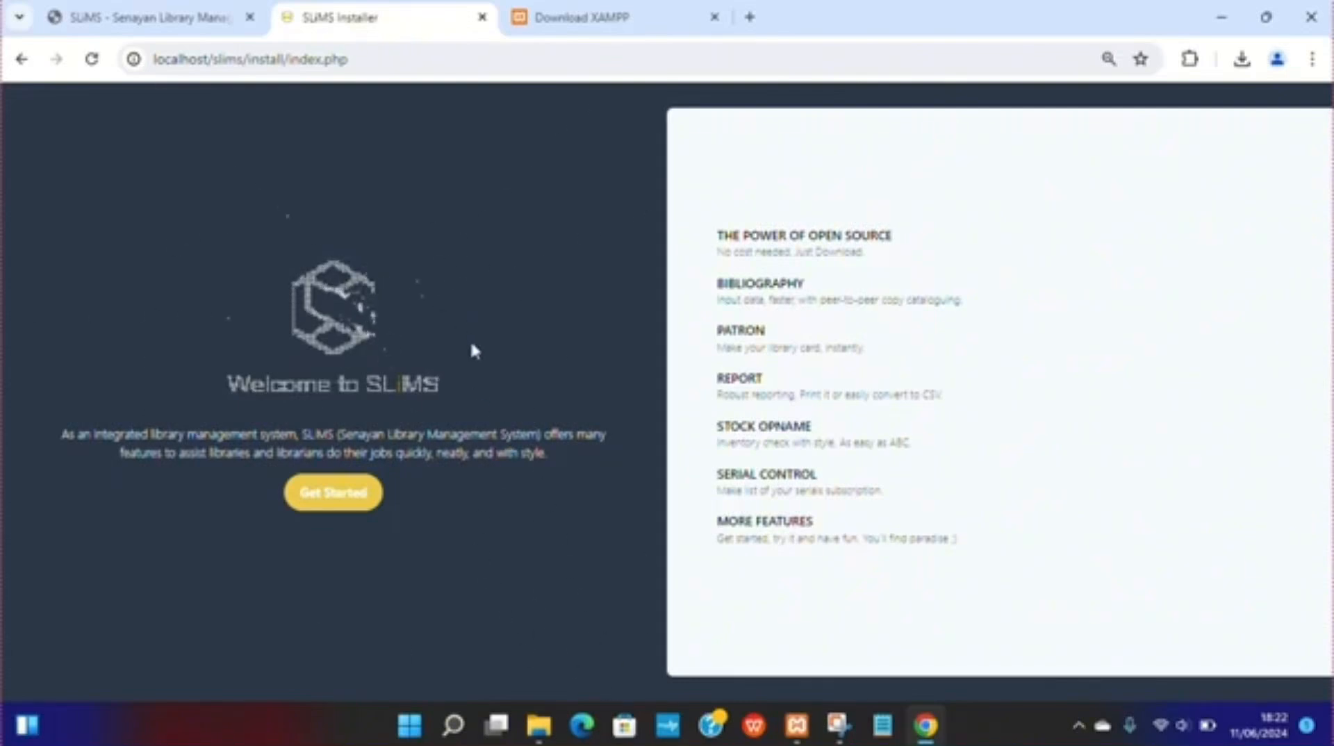
Step: Move the Download XAMPP tab beside the SLiMS tab and close it
left_click(518, 20)
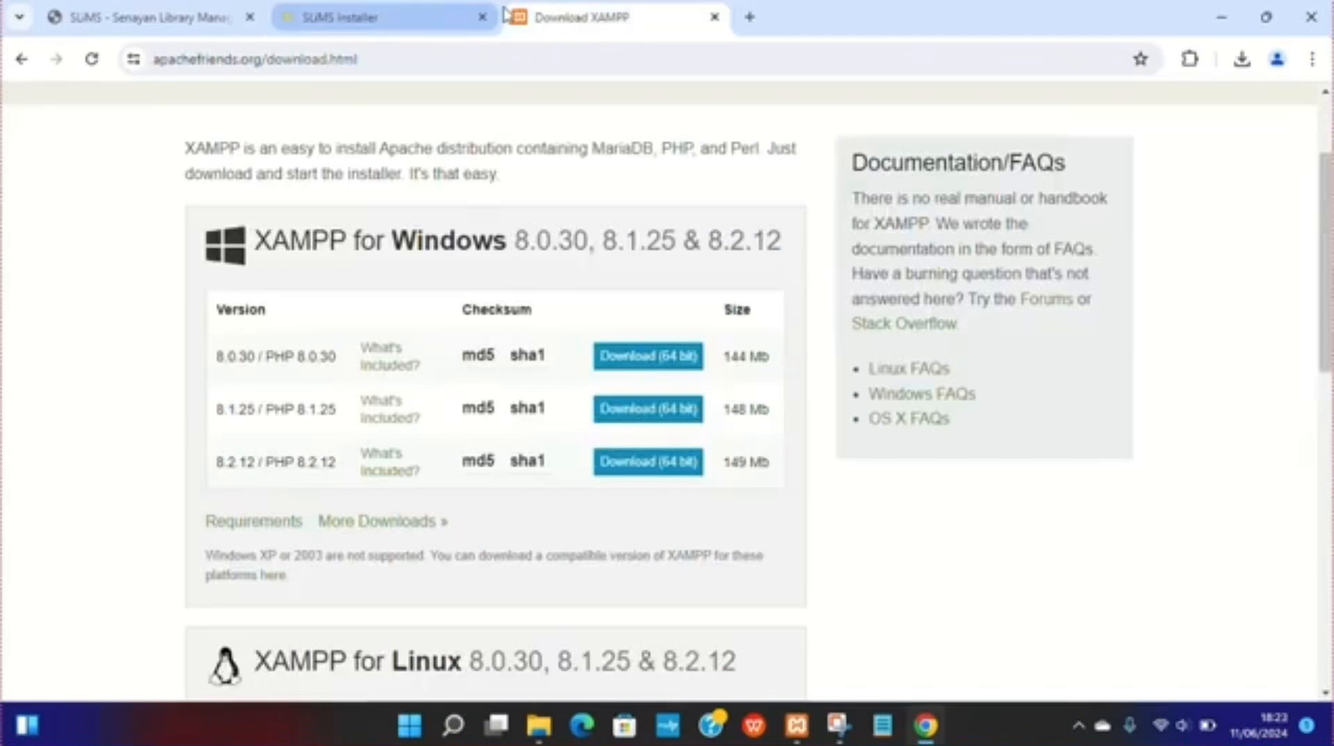
left_click_drag(530, 28, 424, 28)
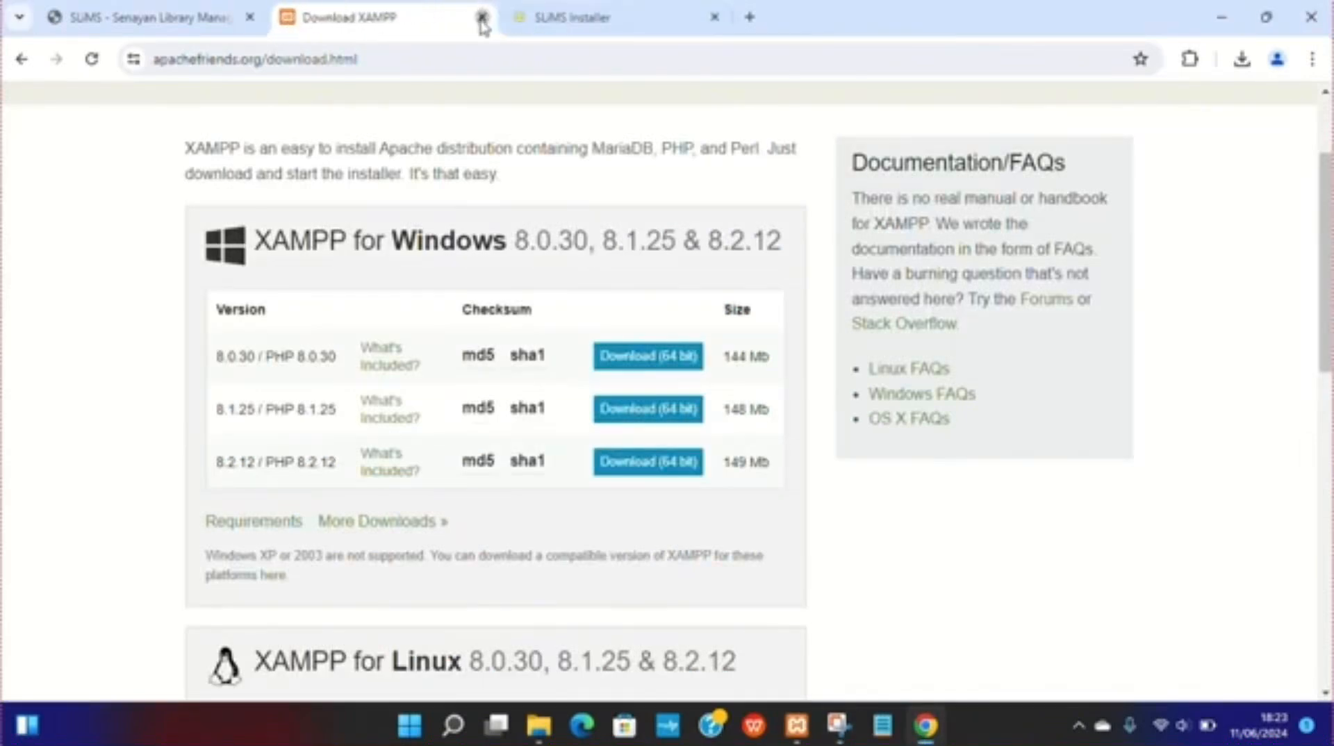
left_click(487, 17)
Step: Open phpMyAdmin at localhost/phpmyadmin in a new browser tab
left_click(516, 18)
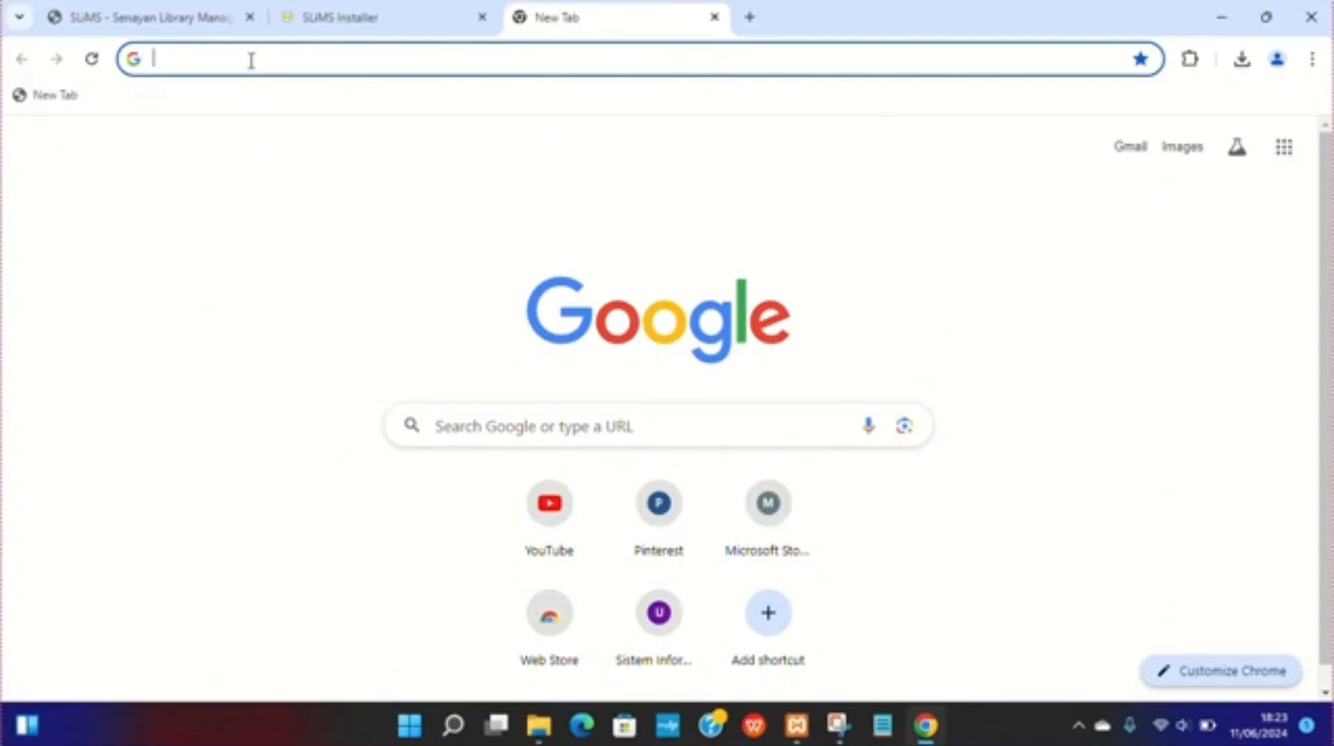
type("local")
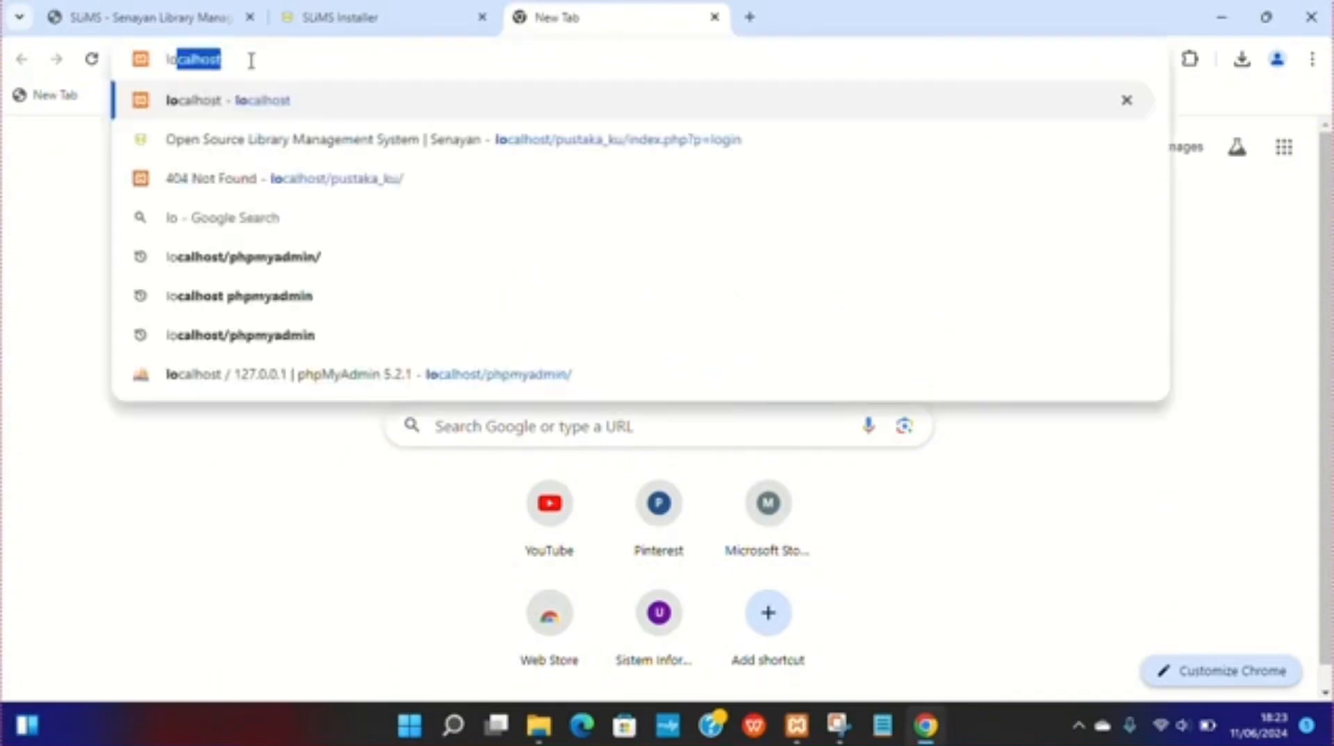
type("host")
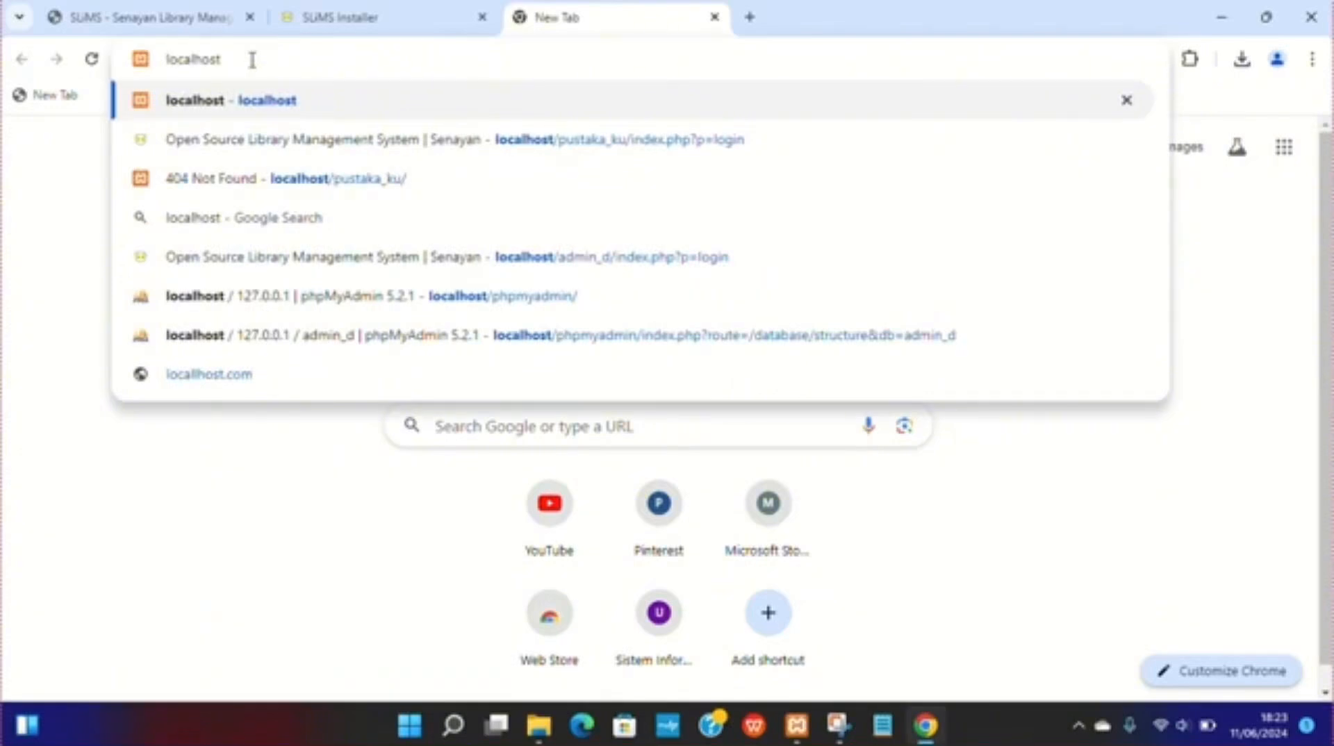
left_click(250, 298)
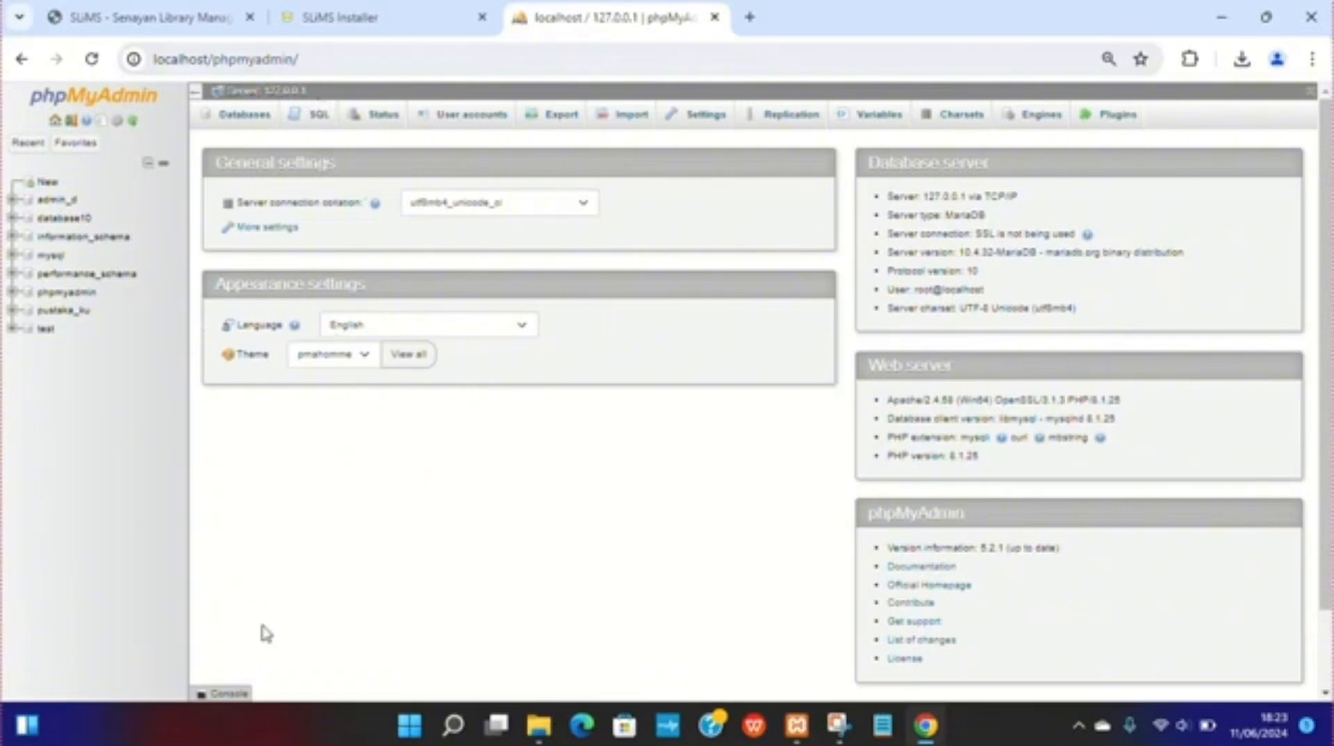
Step: Create a new database named database_20 with the utf8_unicode_ci collation
left_click(44, 186)
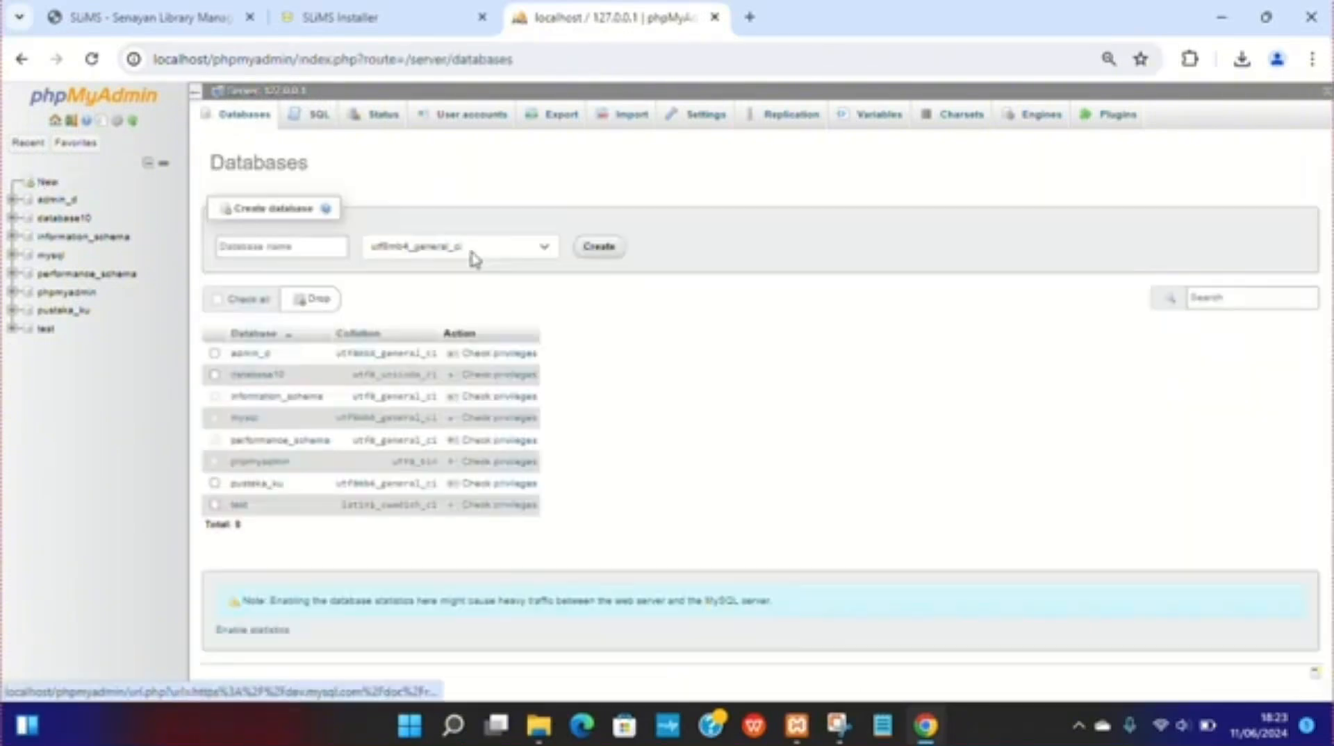
left_click(270, 248)
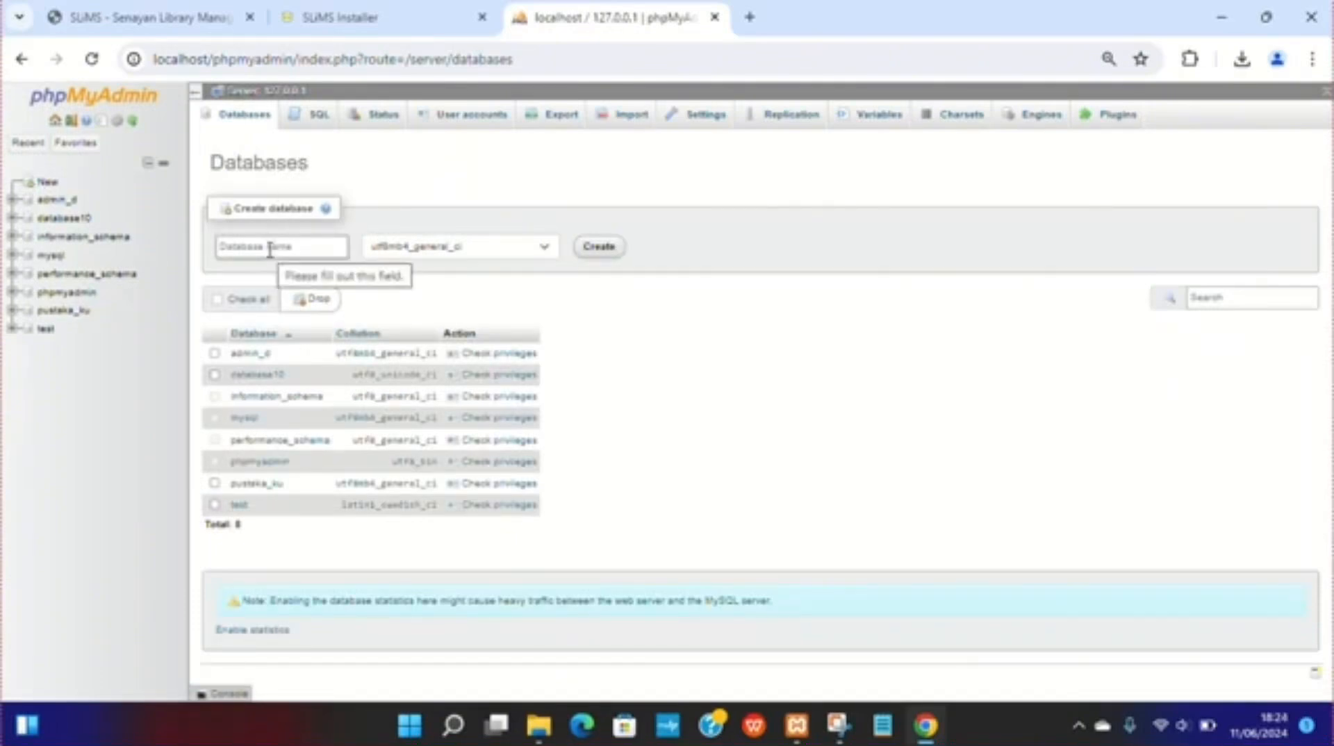
left_click(271, 249)
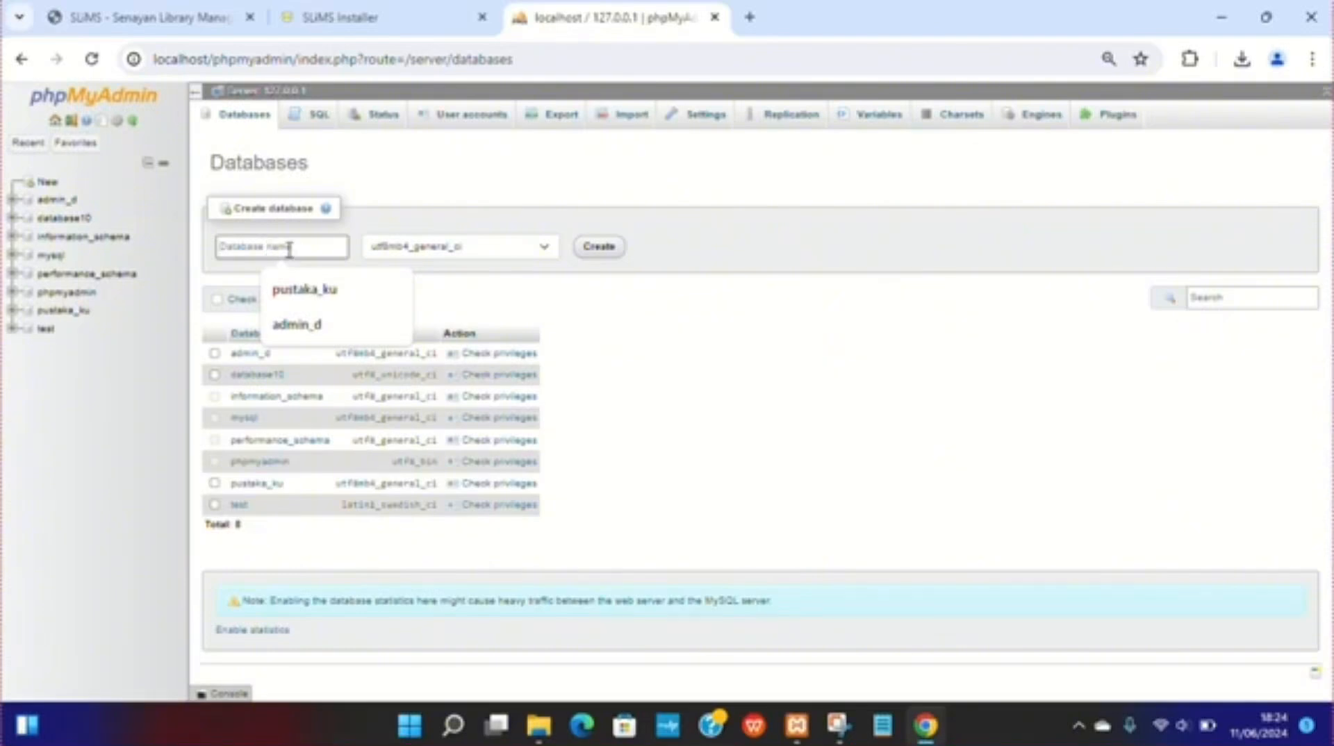
type("database_20")
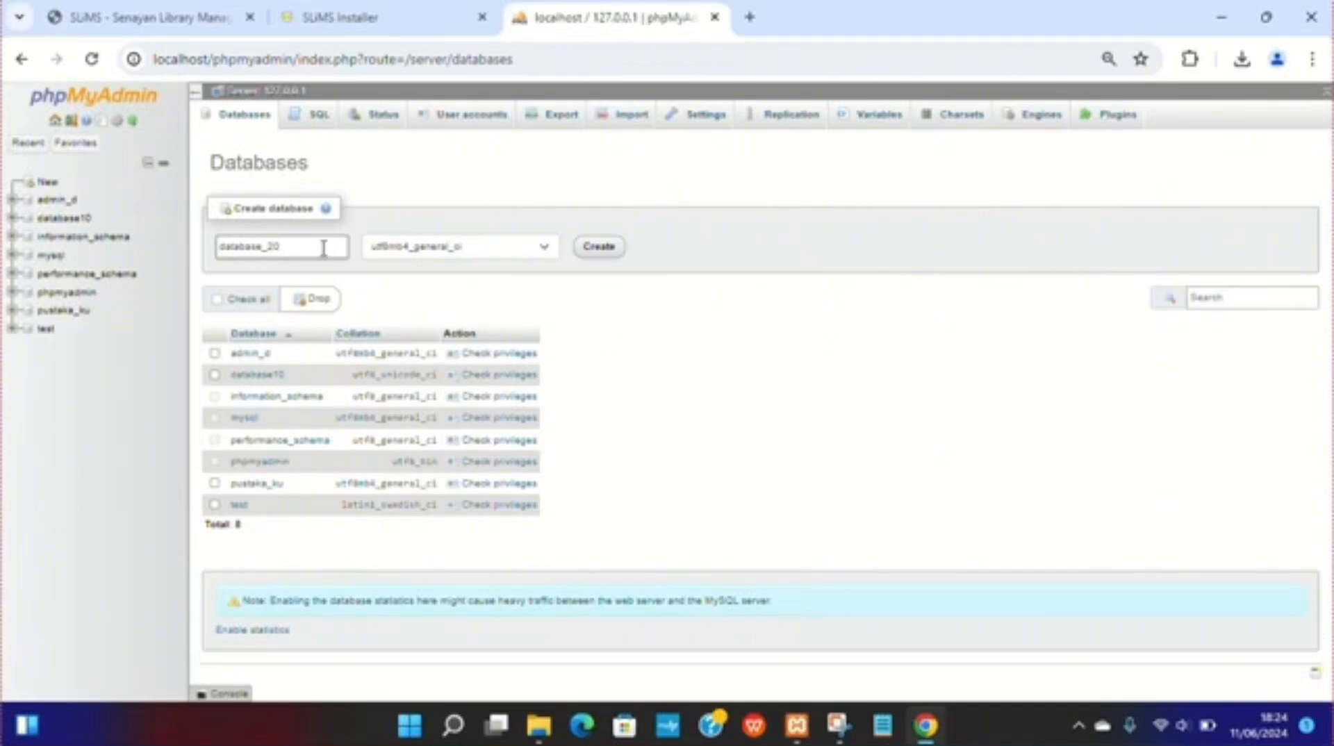
left_click(461, 250)
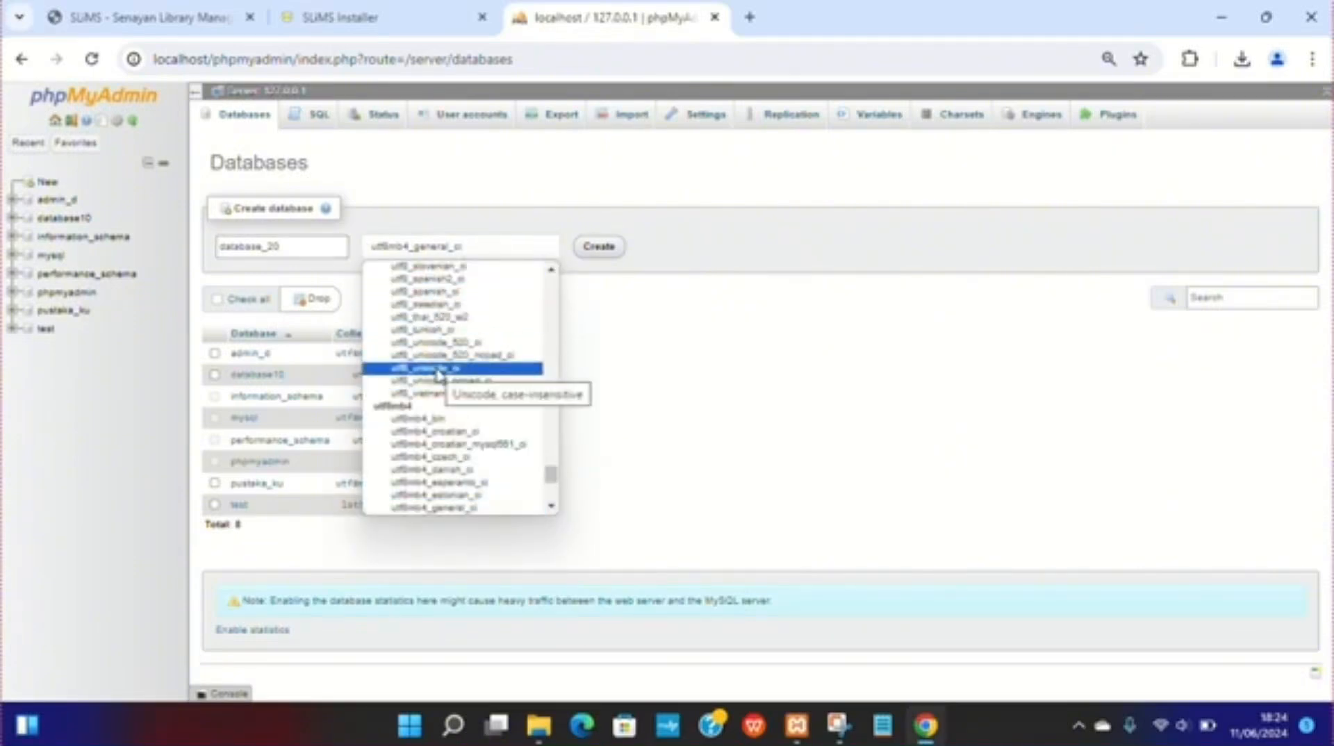
left_click(439, 369)
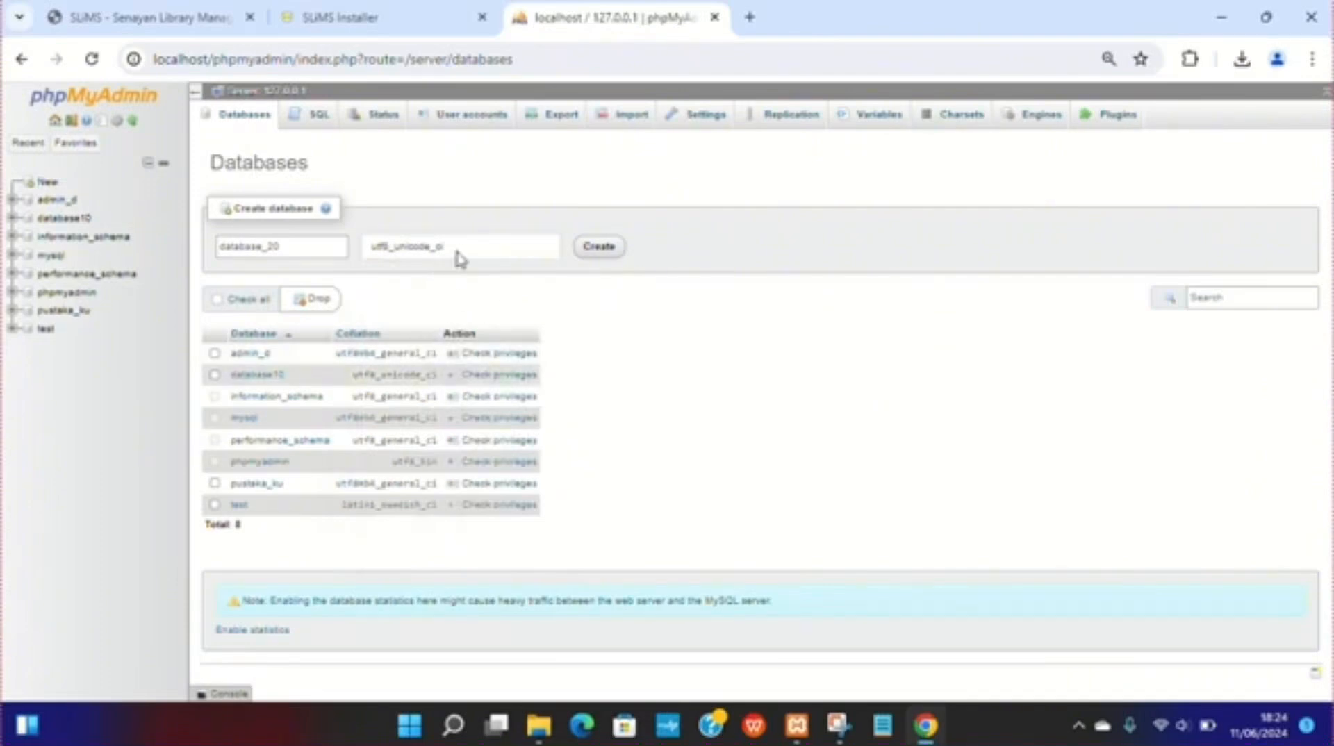
left_click(600, 250)
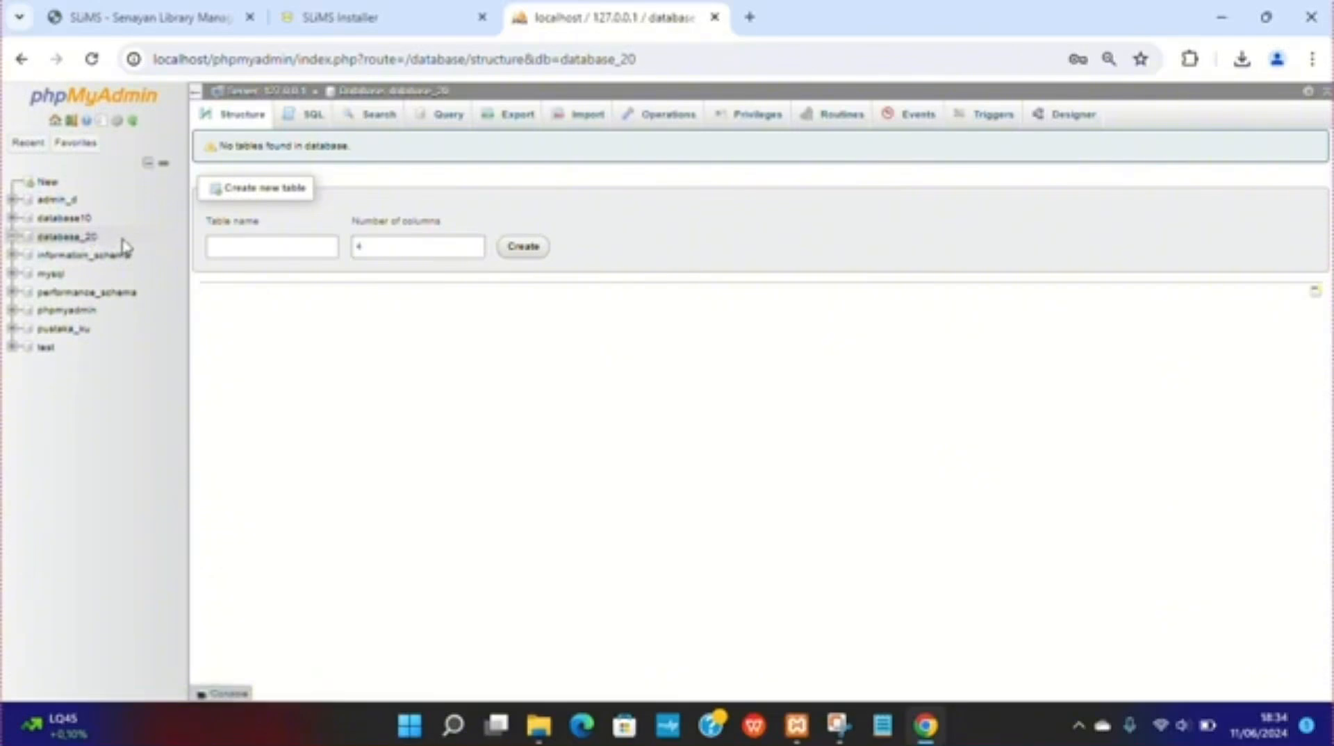
Step: Start adding a new user account named user_tutorial with the host name set to Local
left_click(255, 93)
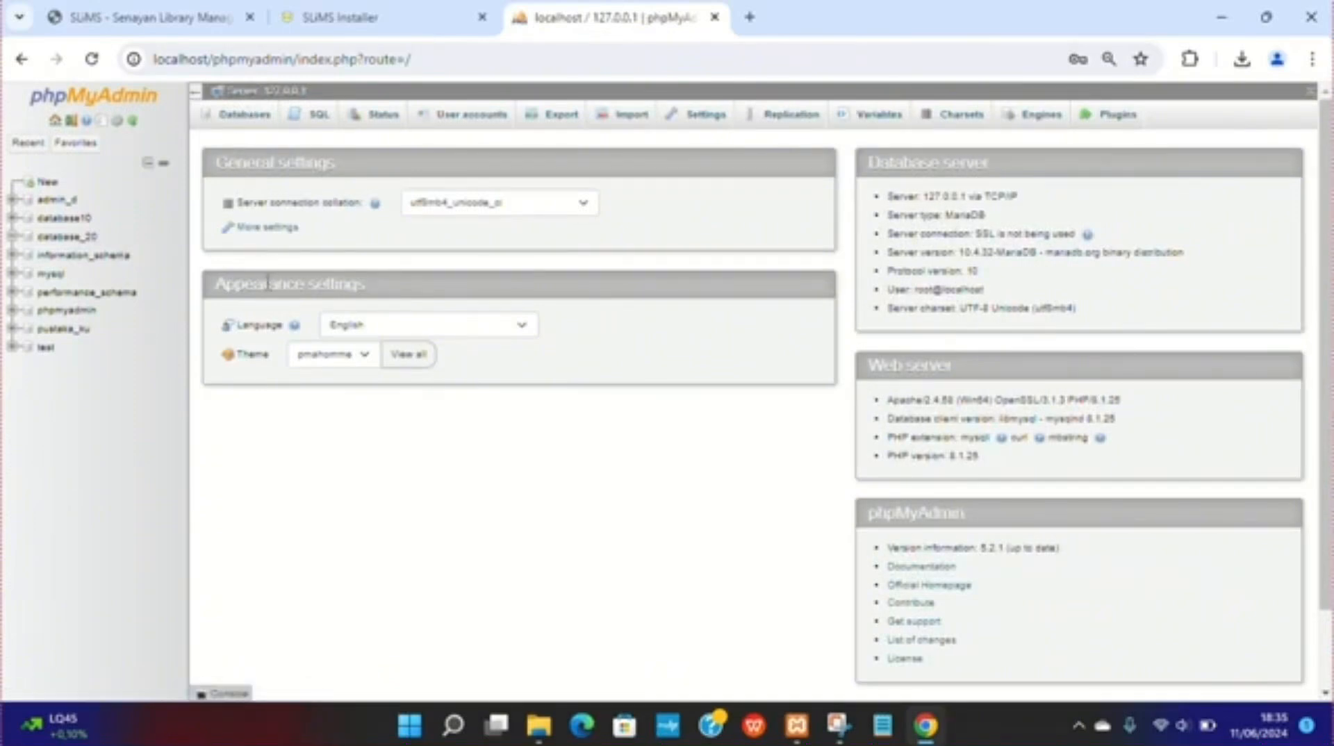
left_click(458, 125)
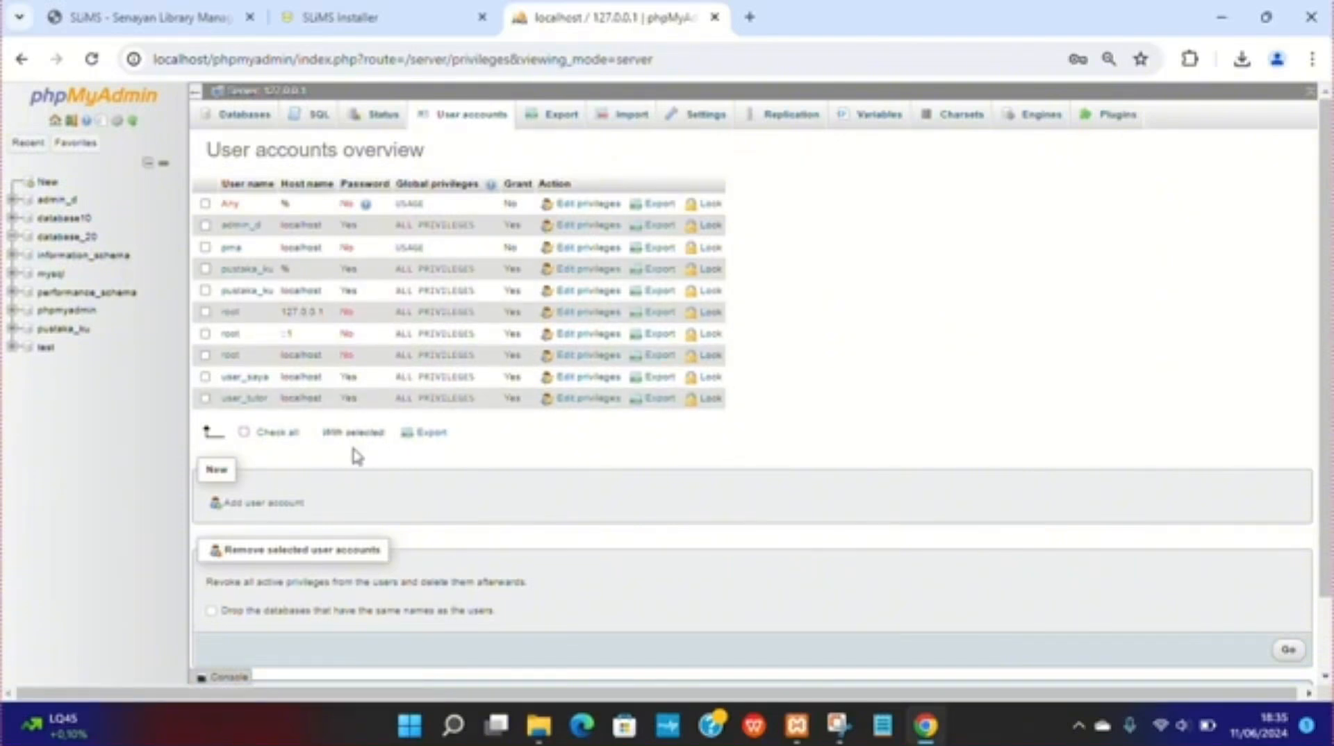
left_click(253, 505)
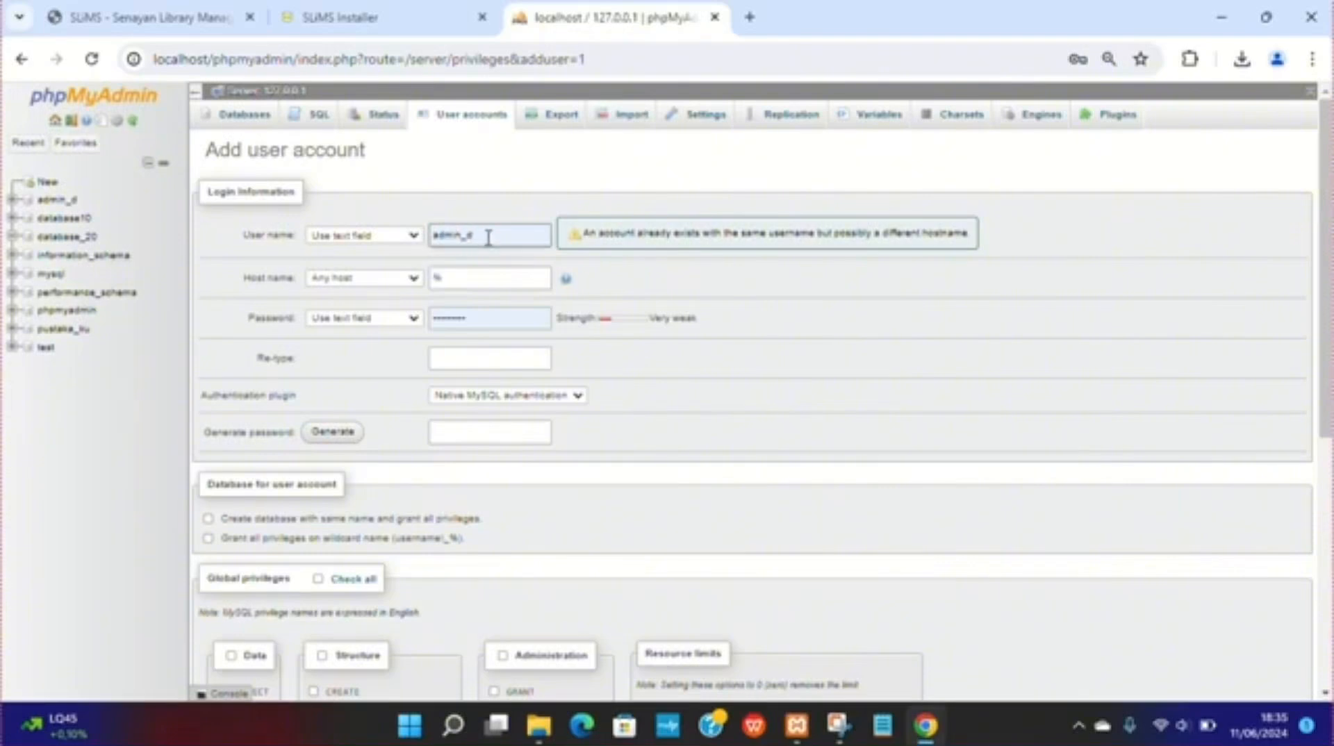
left_click(464, 237)
double_click(464, 236)
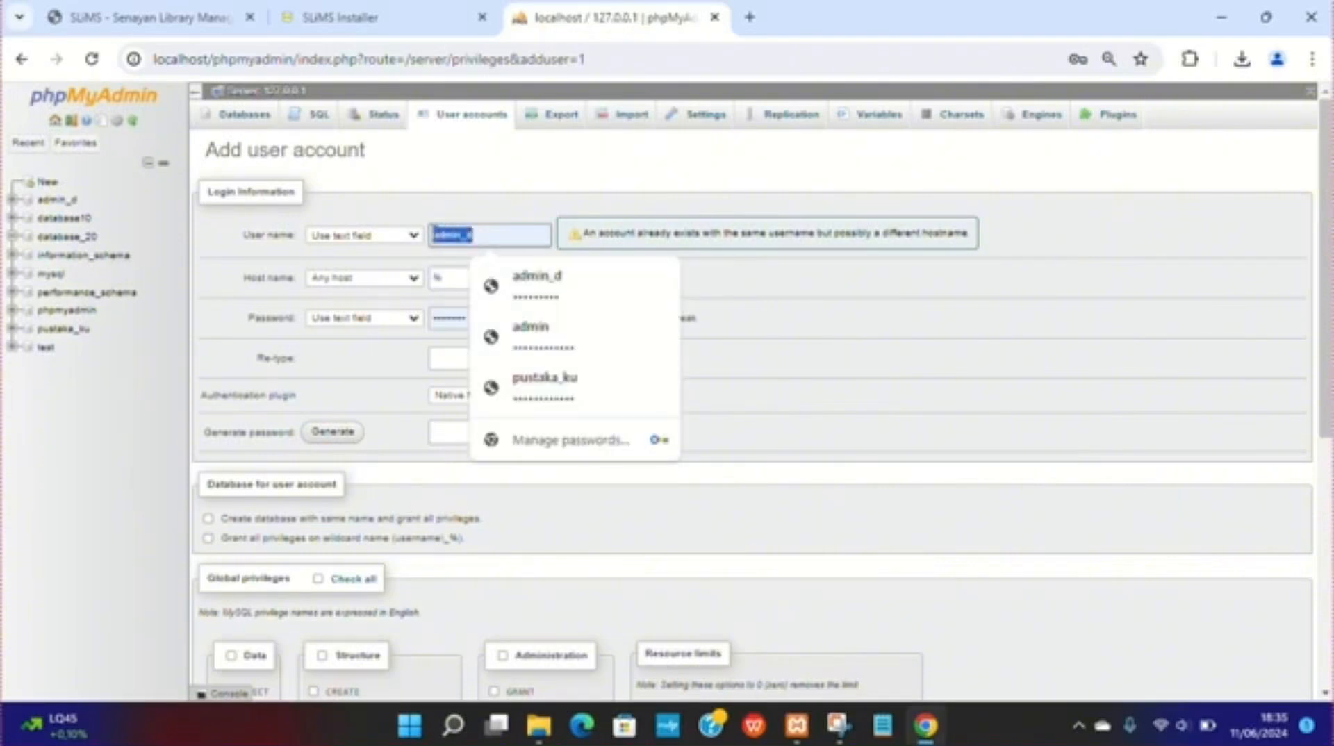
type("ser_tu")
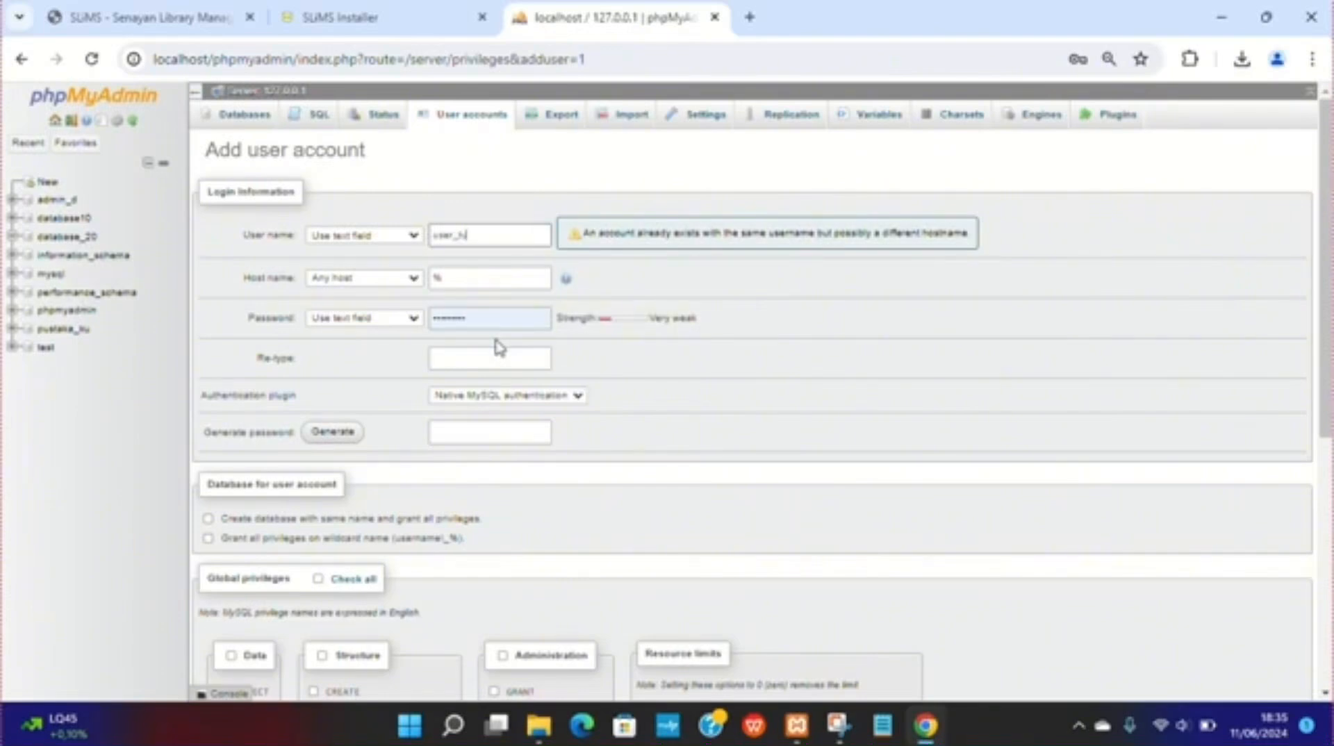
type("torial")
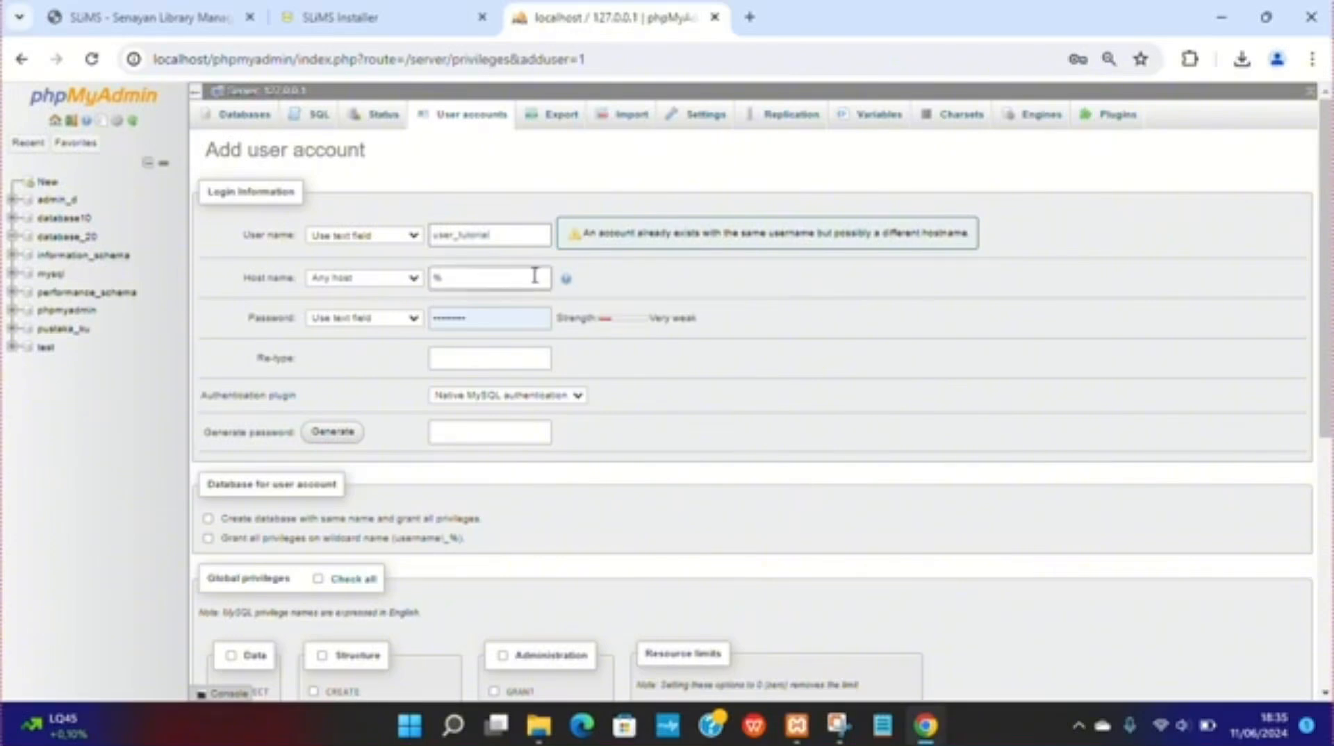
left_click(412, 278)
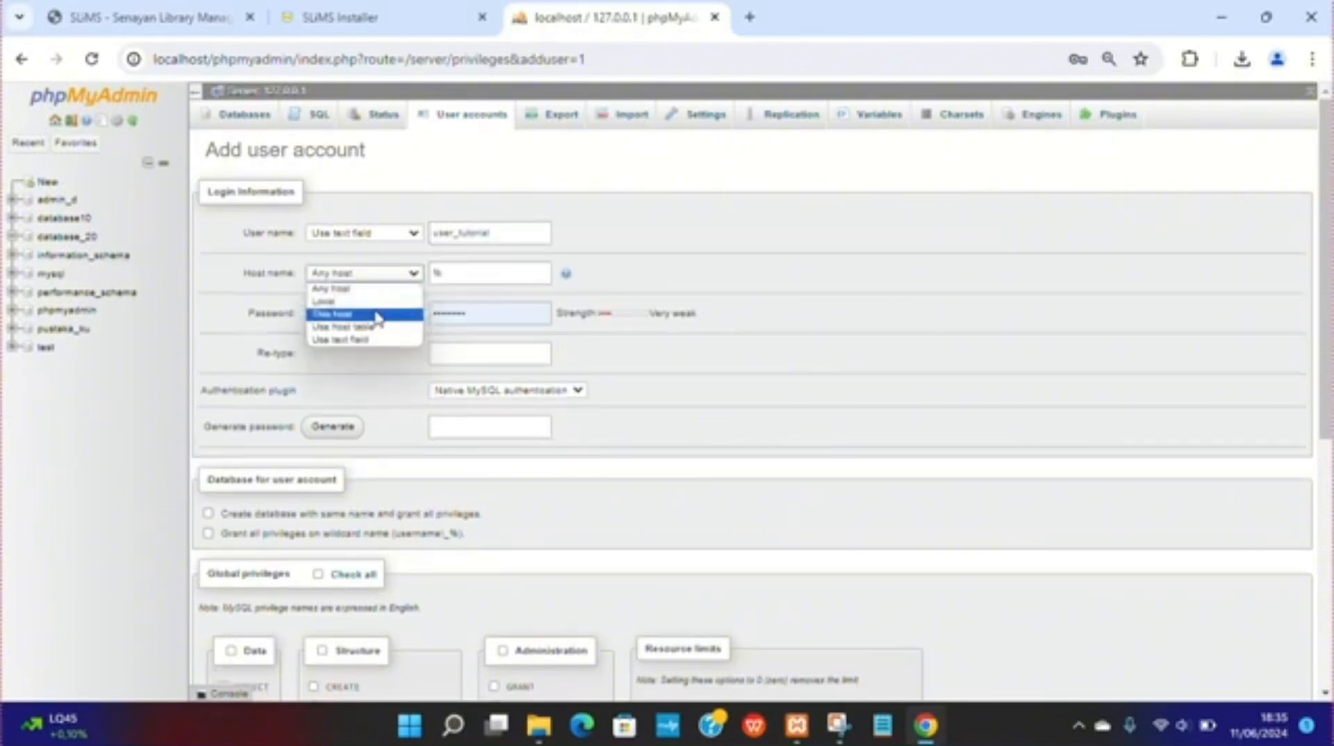
left_click(370, 302)
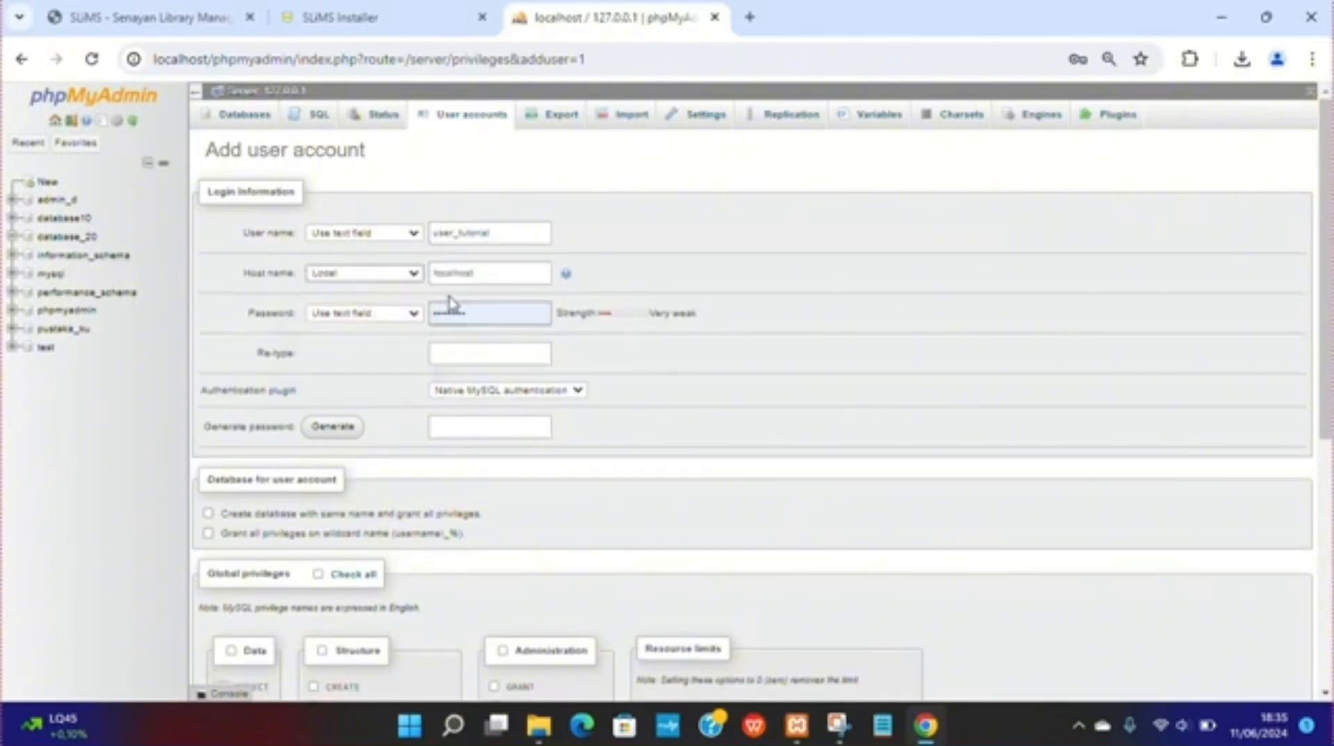
Step: Enter the new account's password and re-type it in the confirmation field
double_click(476, 313)
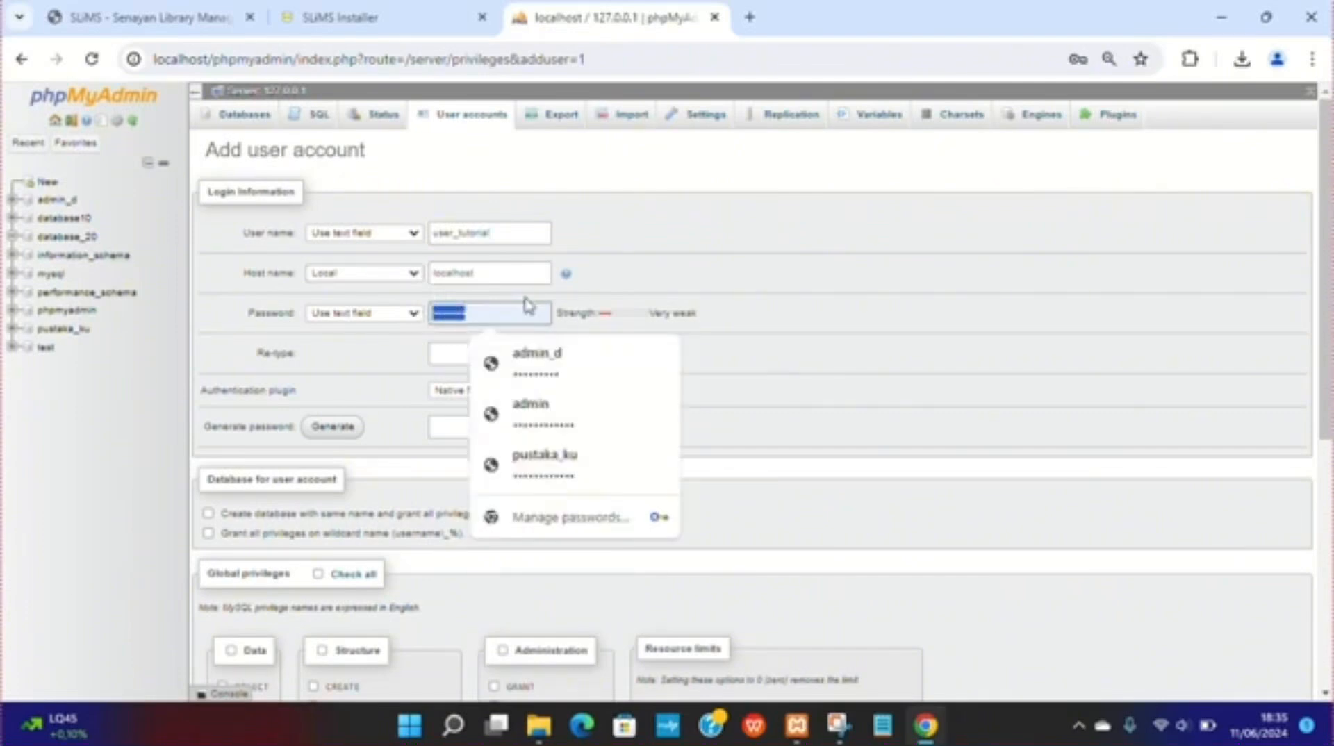
type("••••")
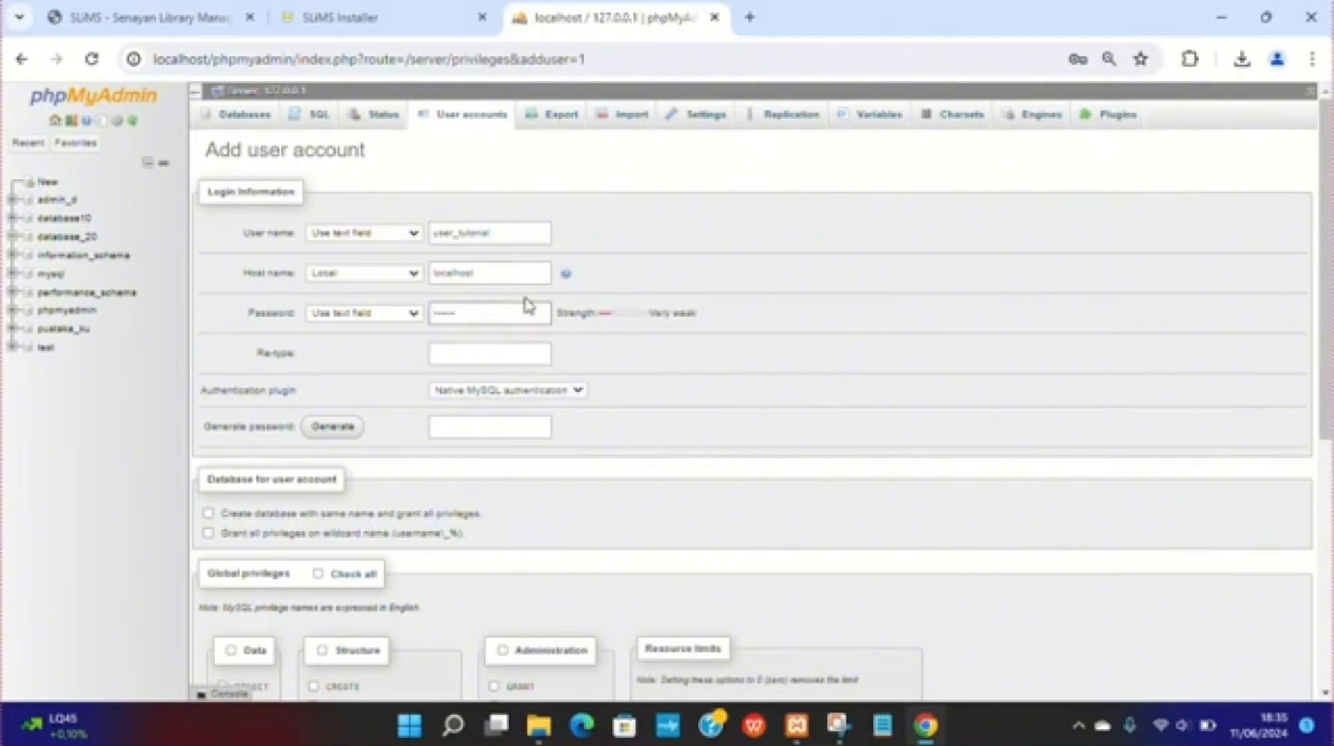
key("BackSpace")
key("BackSpace")
key("BackSpace")
key("BackSpace")
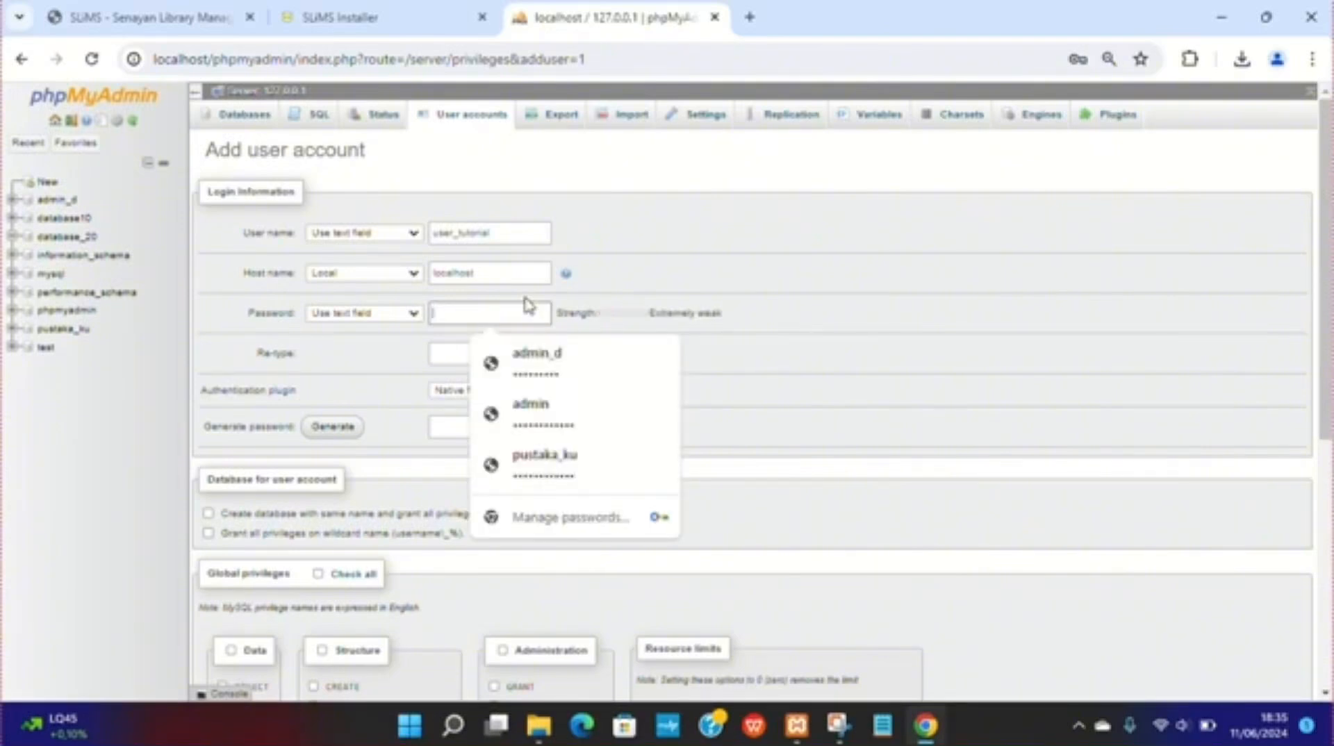
type("•")
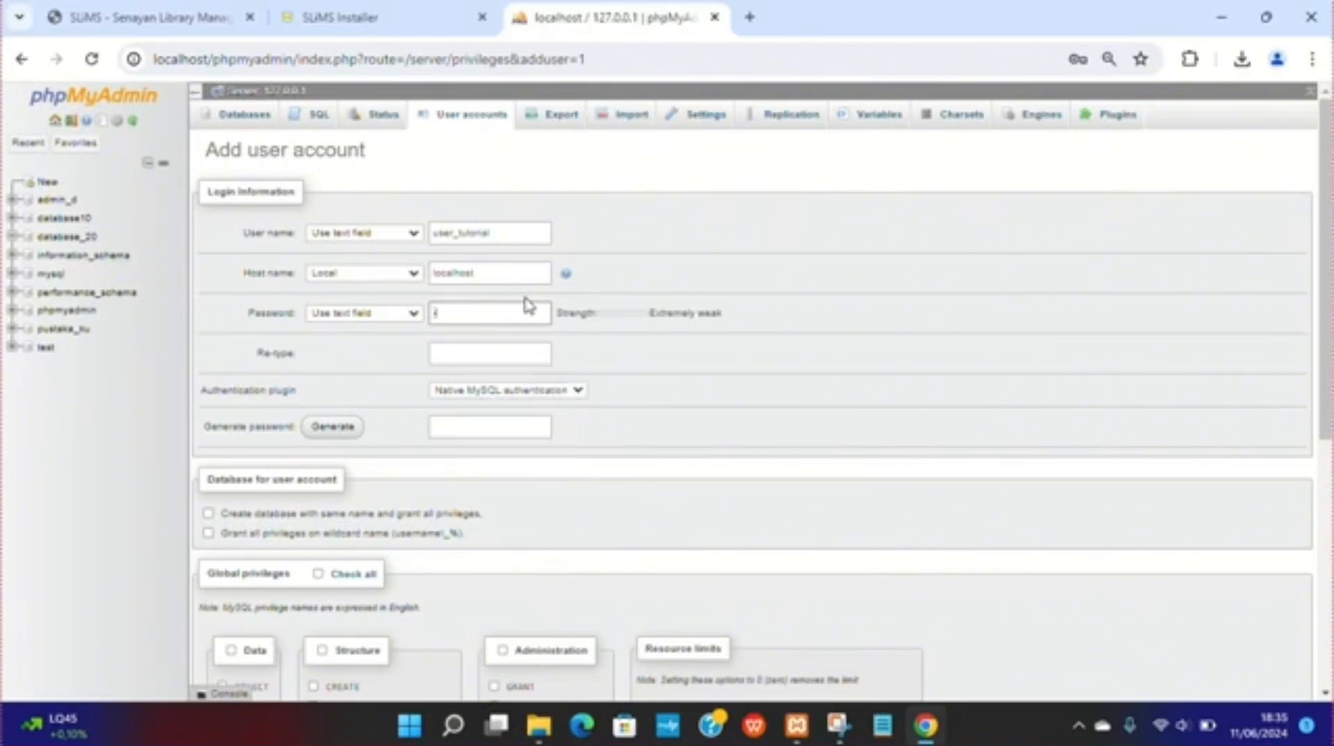
key("BackSpace")
type("••••••")
left_click(505, 352)
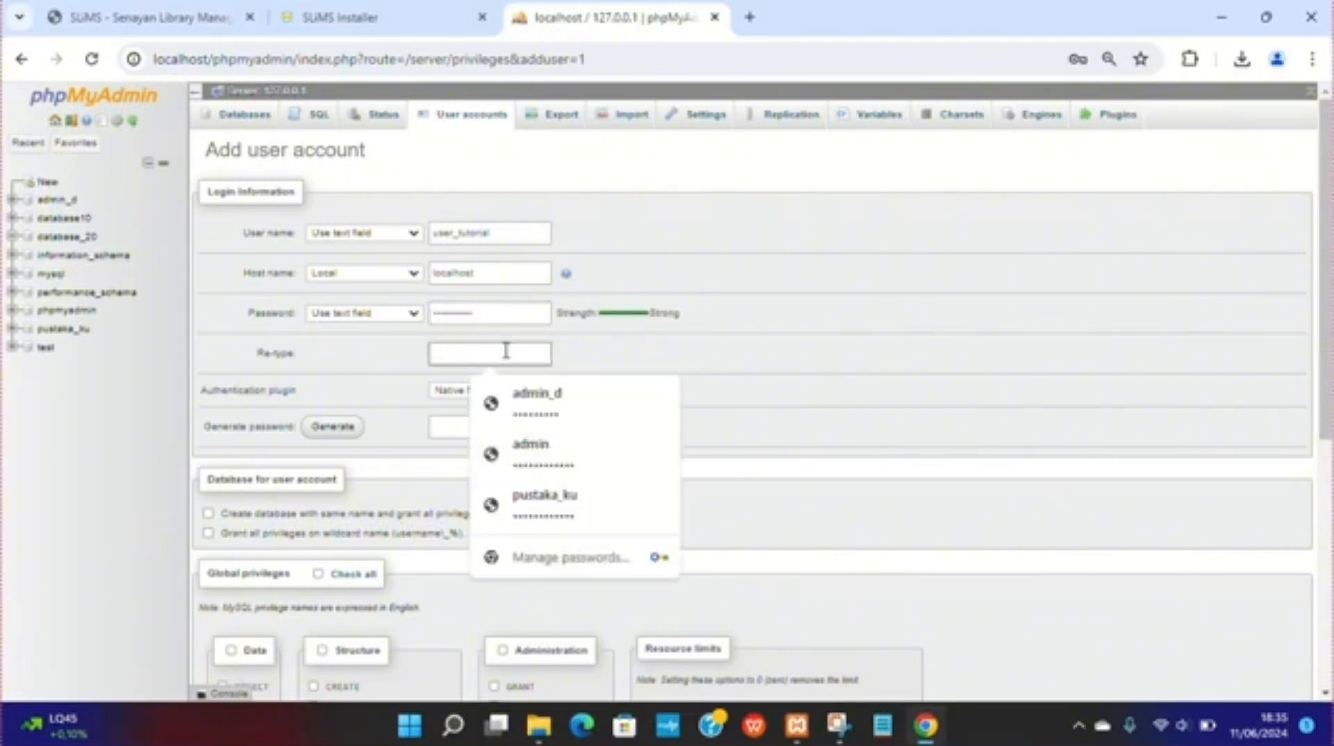
type("••")
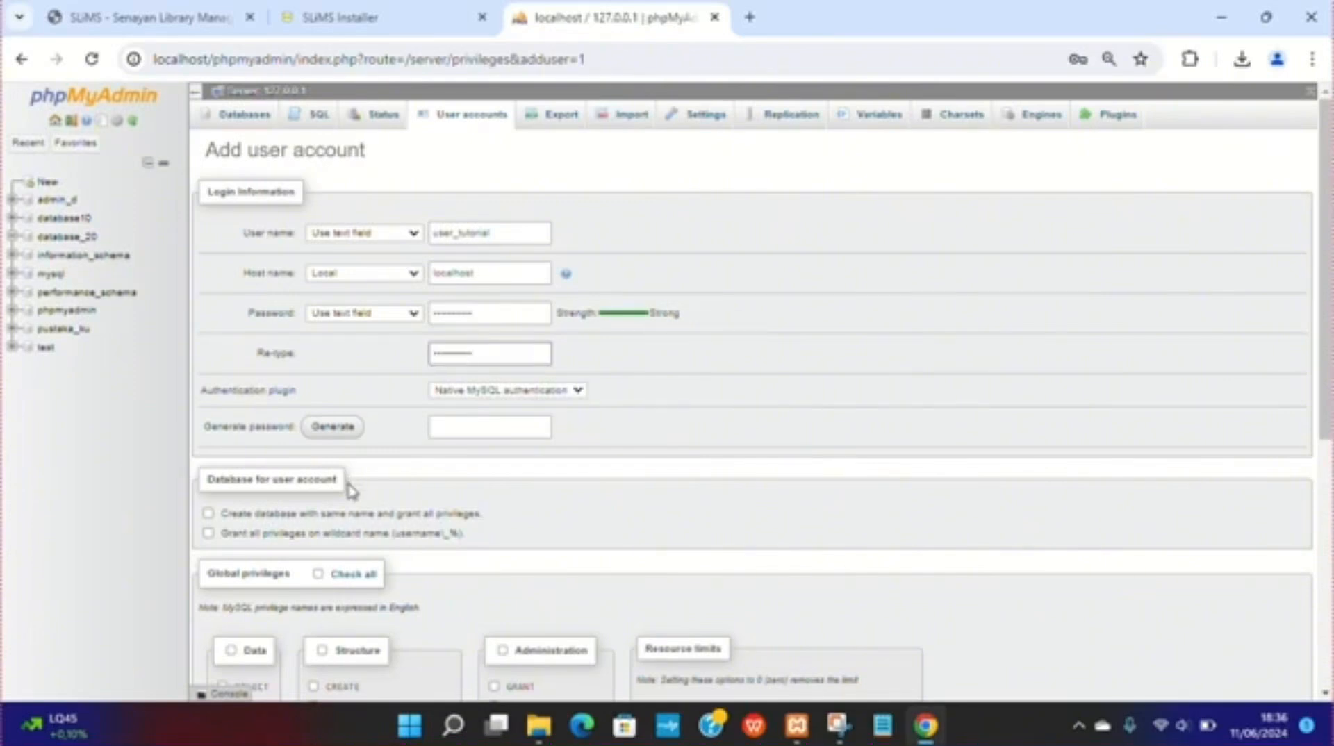
Step: Check all global privileges and create the user account
scroll(351, 576, "down", 1)
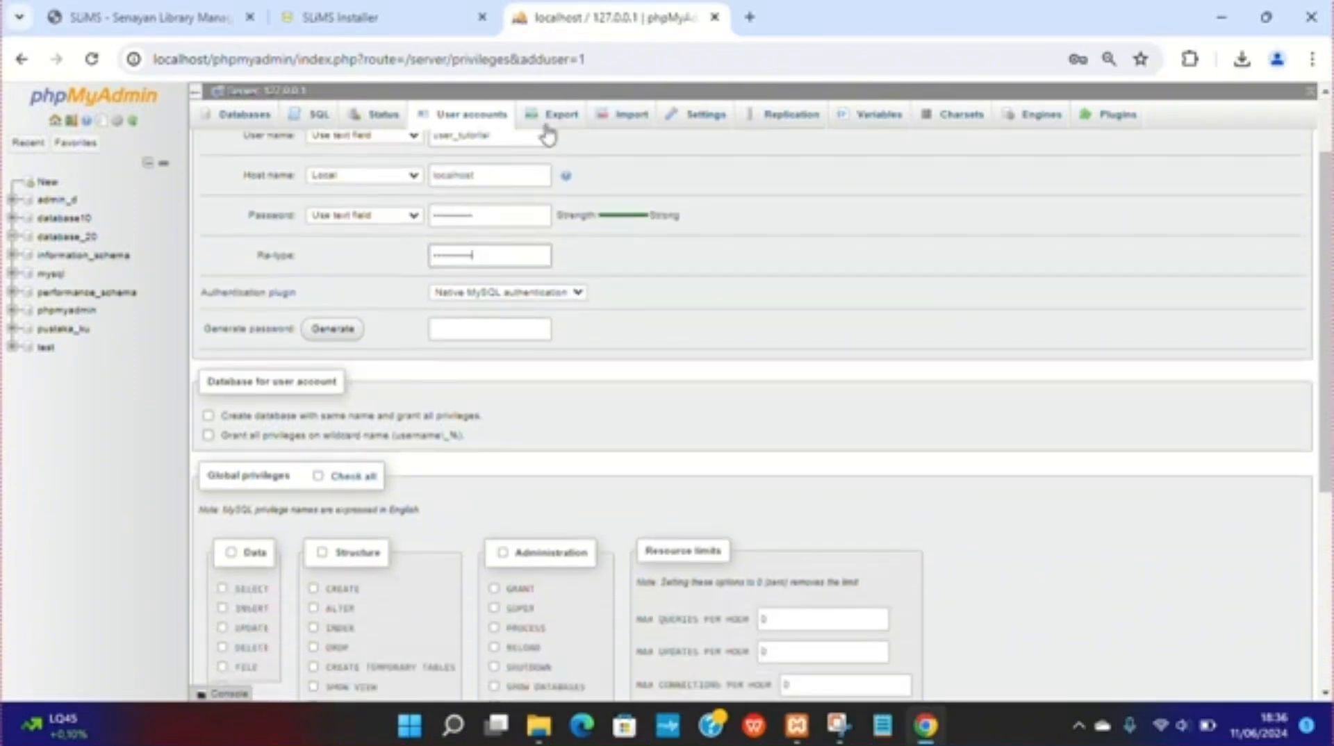
left_click(318, 477)
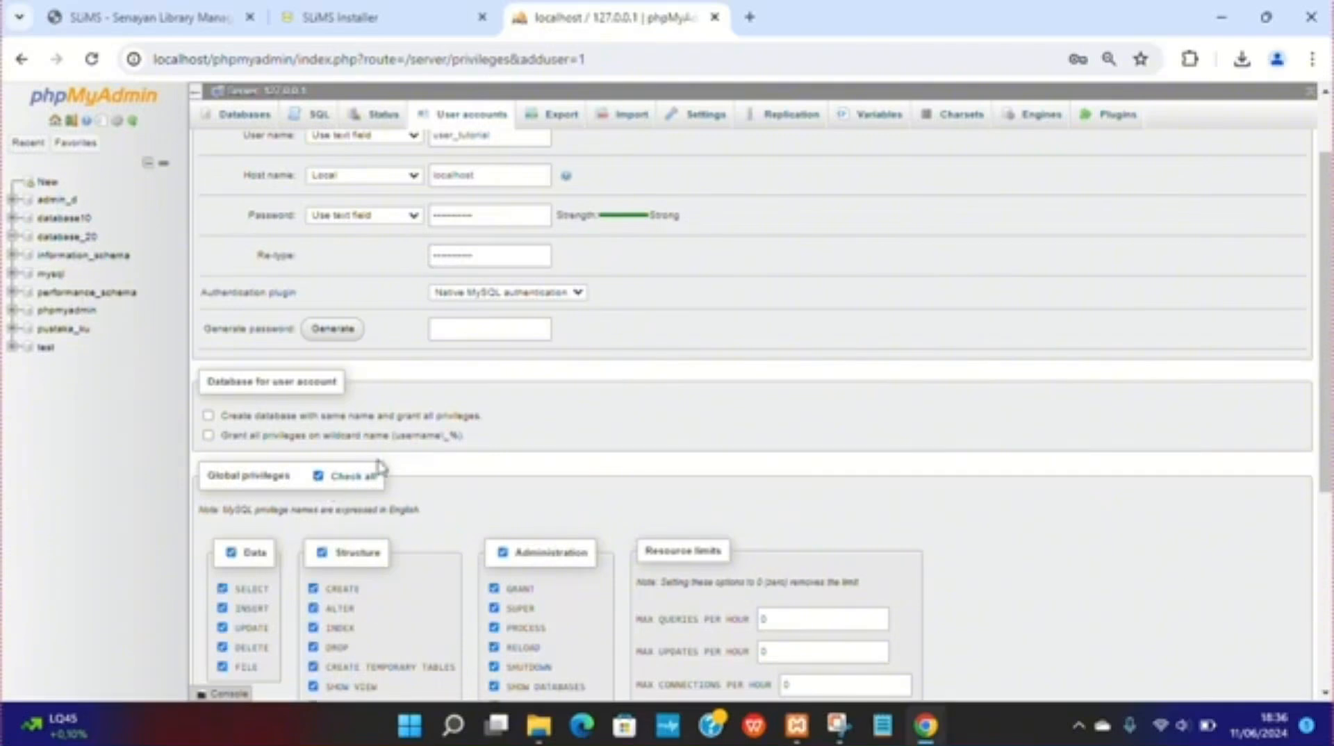
scroll(319, 485, "down", 4)
left_click(214, 651)
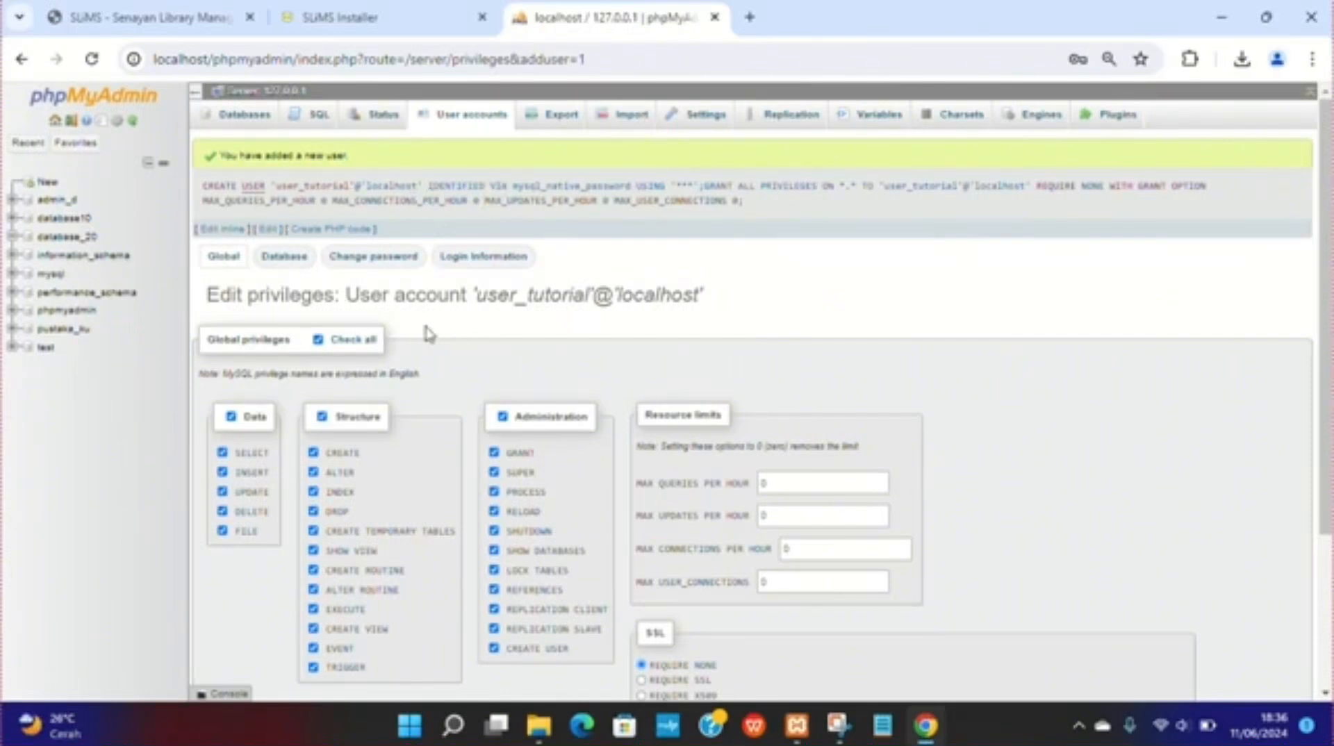
Step: Grant user_tutorial all database-specific privileges on database_20
left_click(292, 265)
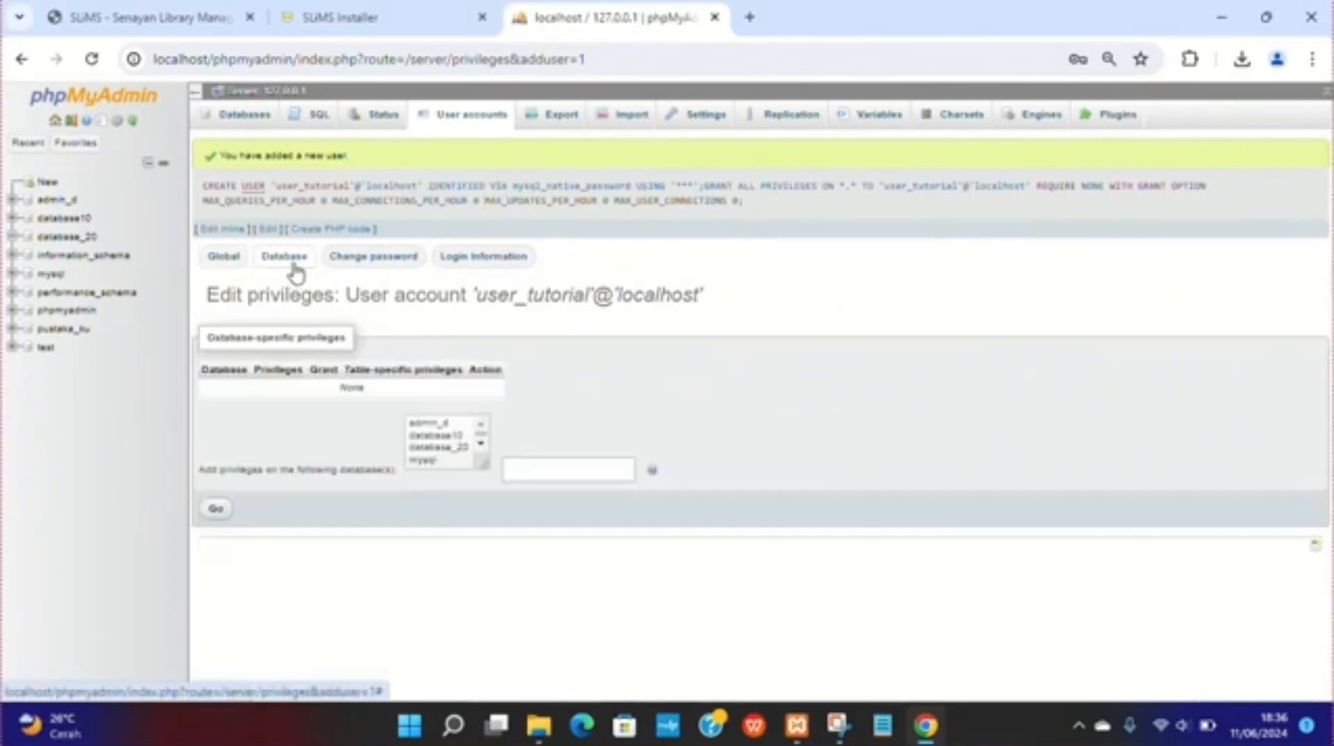
left_click(437, 447)
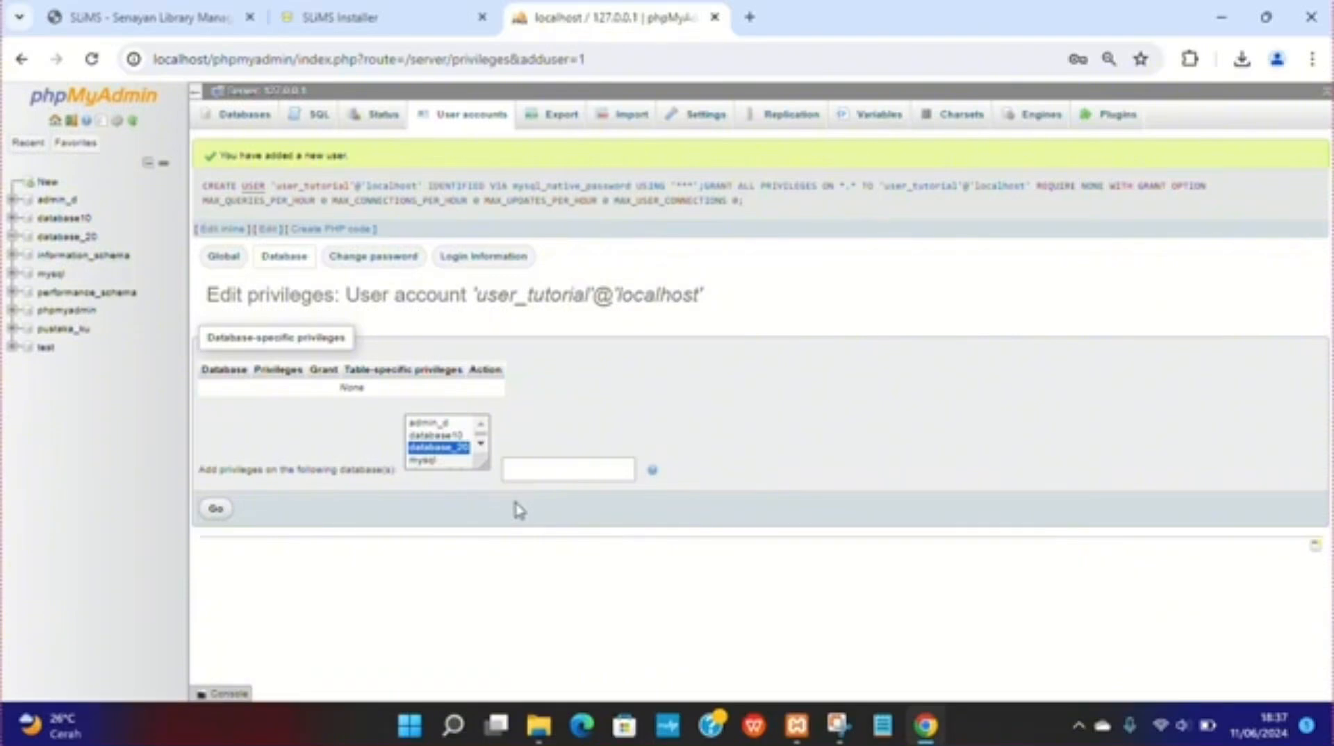
left_click(216, 510)
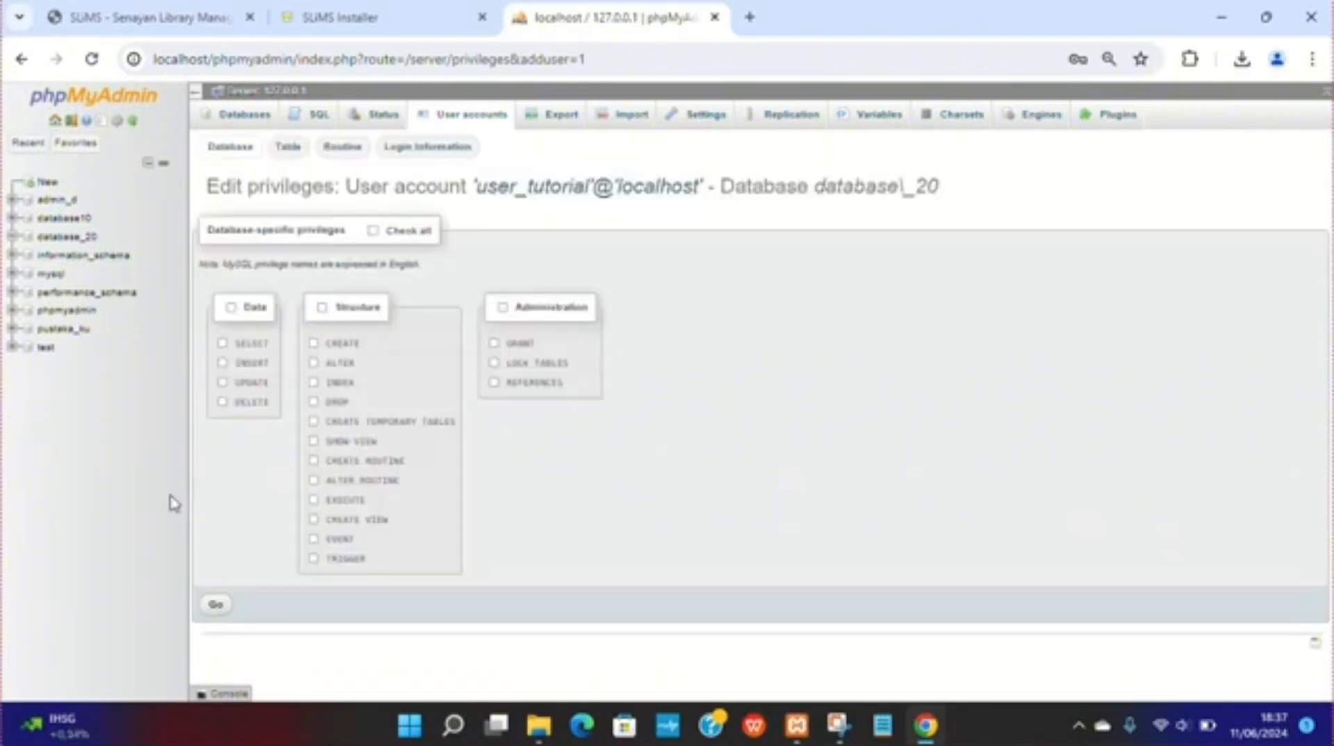
left_click(406, 238)
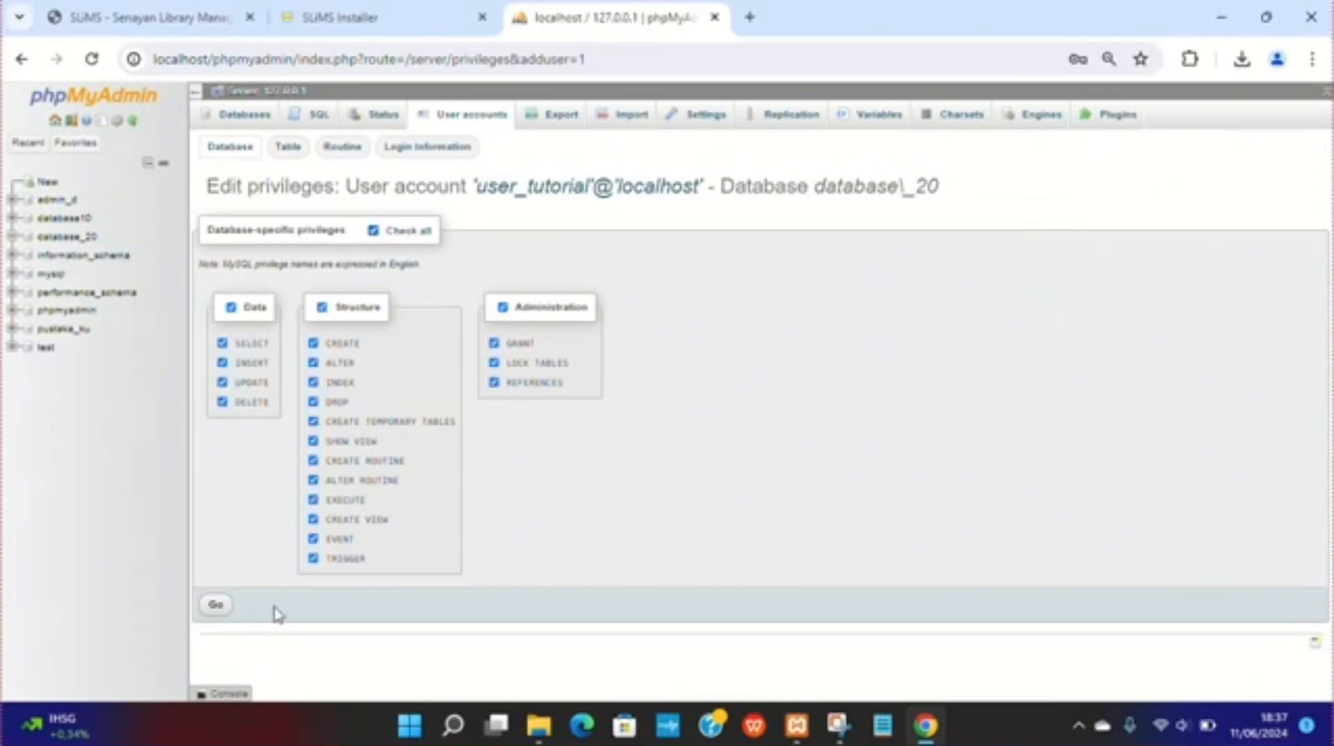
left_click(216, 606)
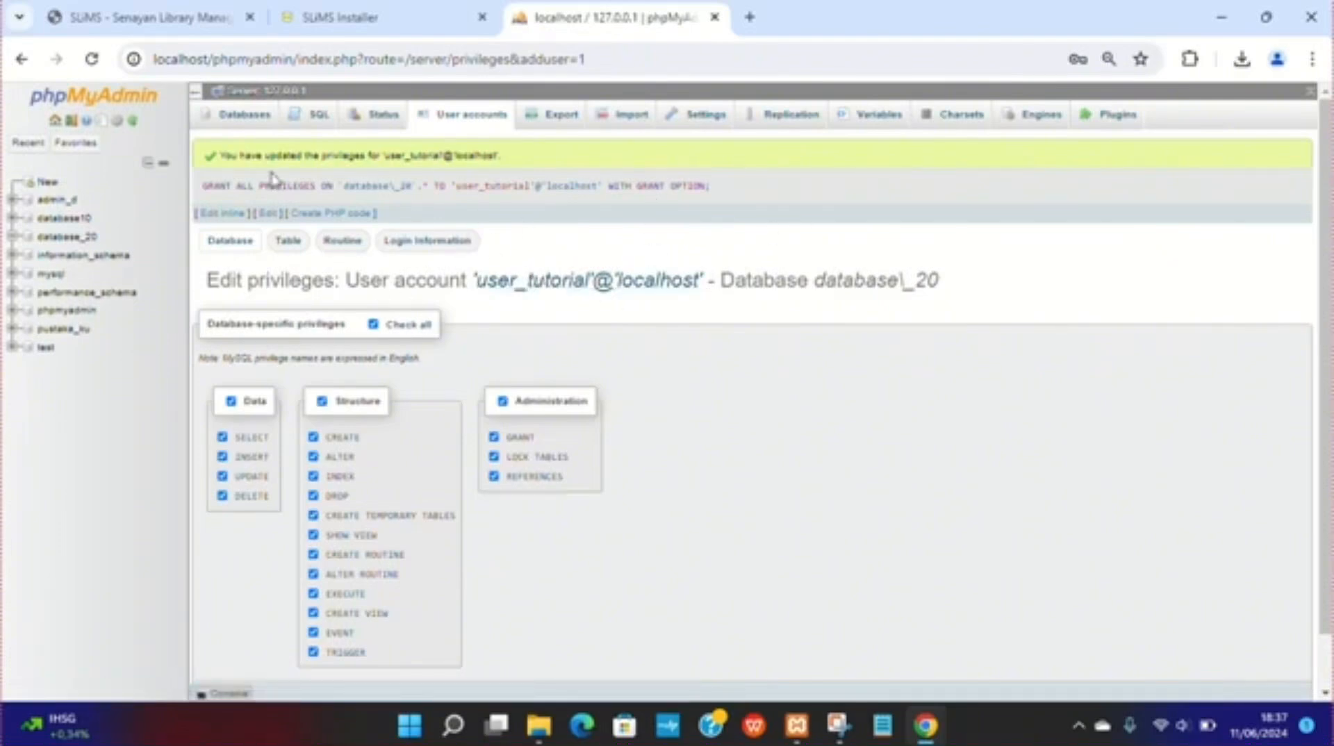
Step: Switch back to the SLiMS Installer tab
left_click(133, 12)
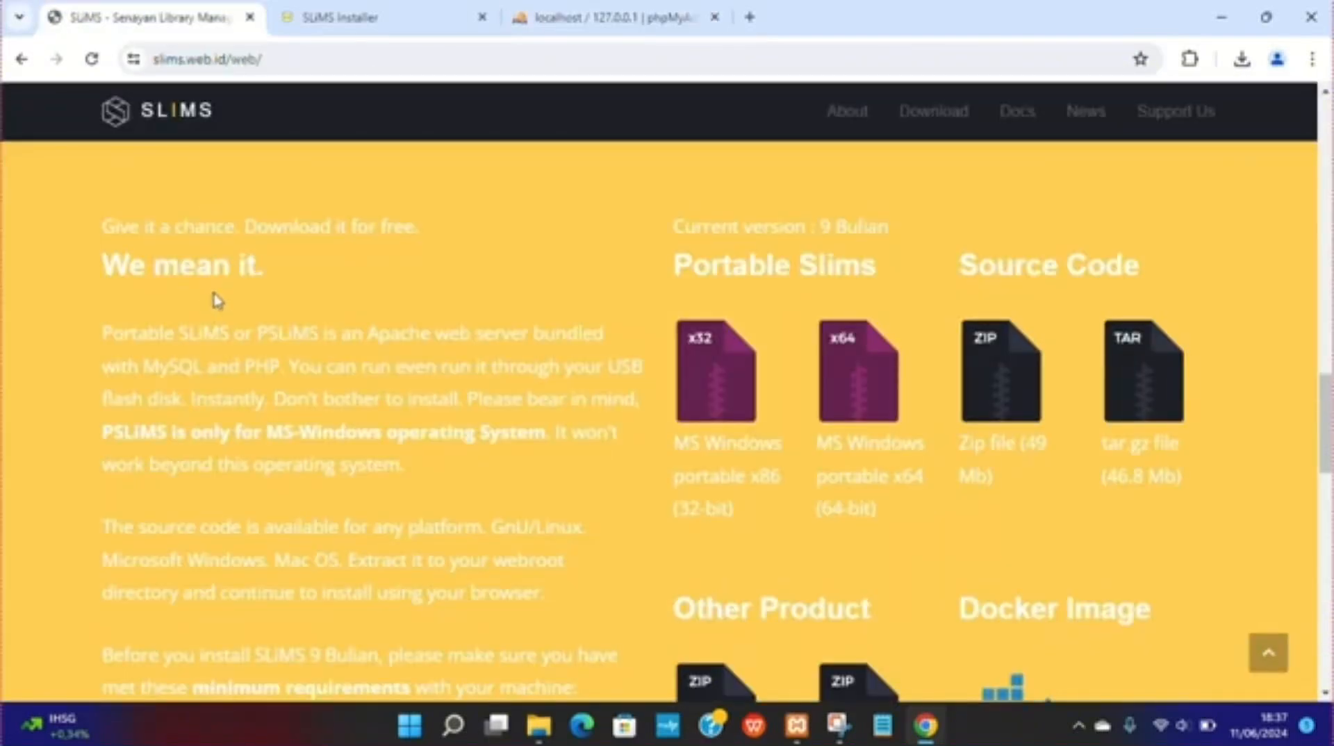
left_click(340, 17)
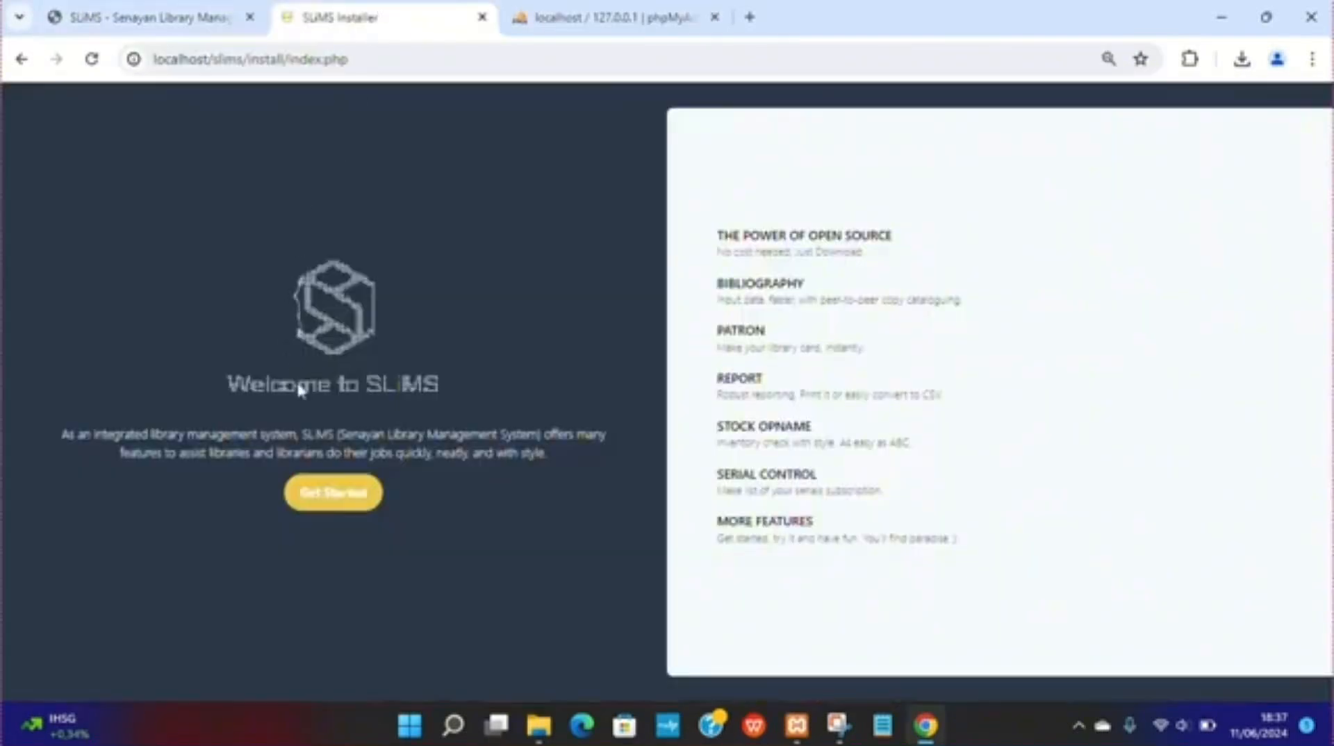
Step: Start the SLiMS installer, pass the system requirements page, and choose a brand new SLiMS installation
left_click(326, 500)
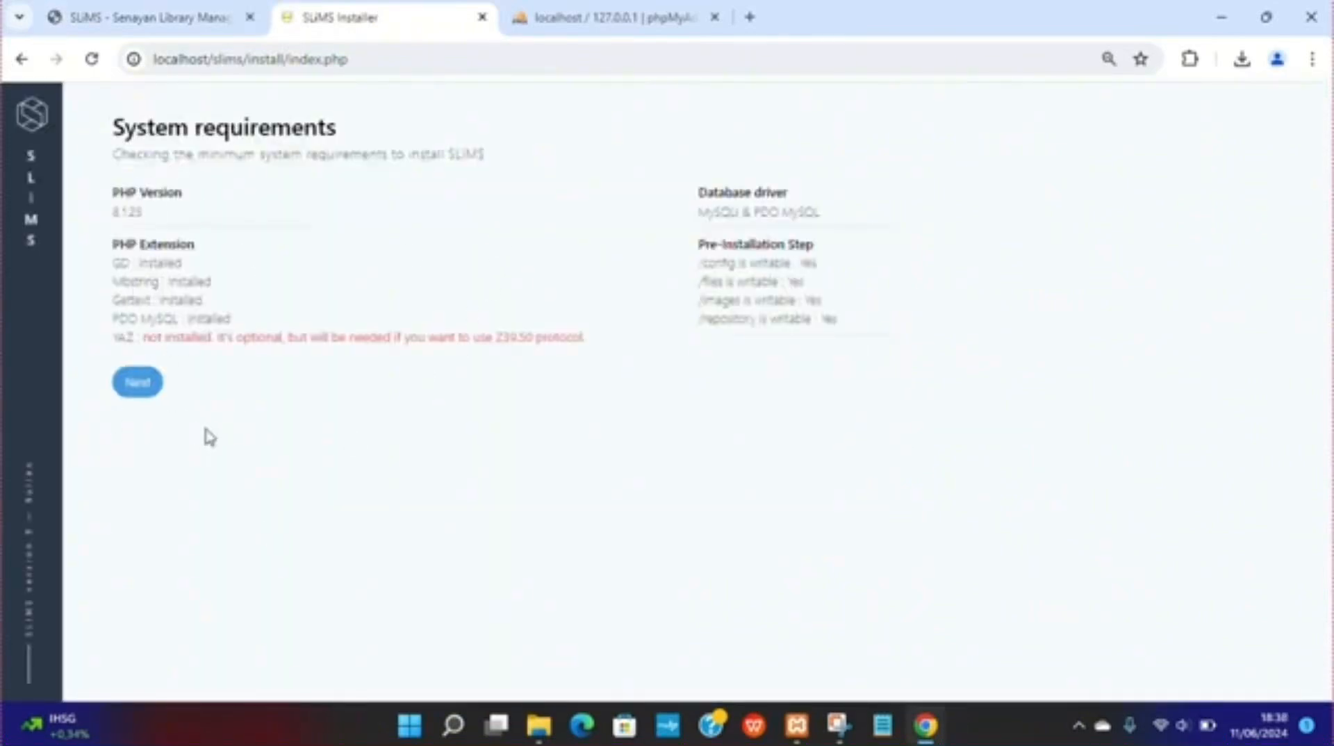
left_click(139, 383)
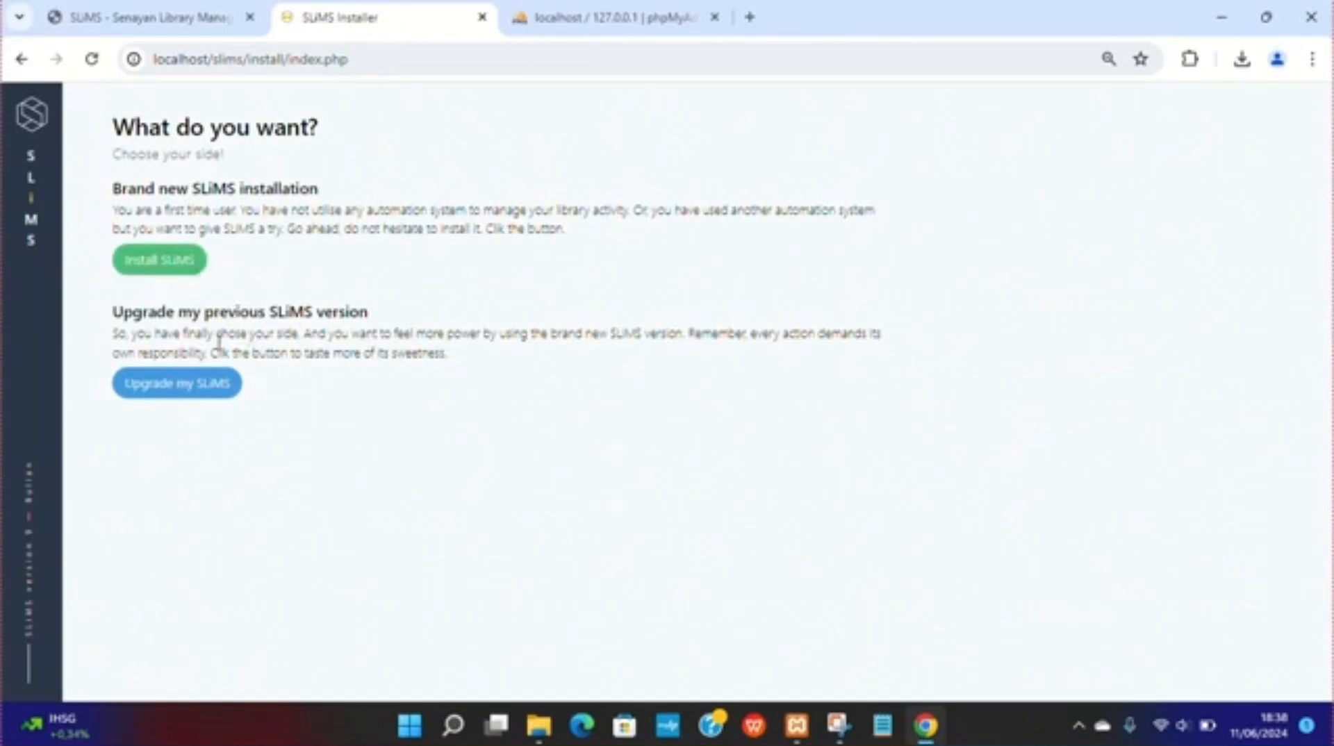
left_click(177, 262)
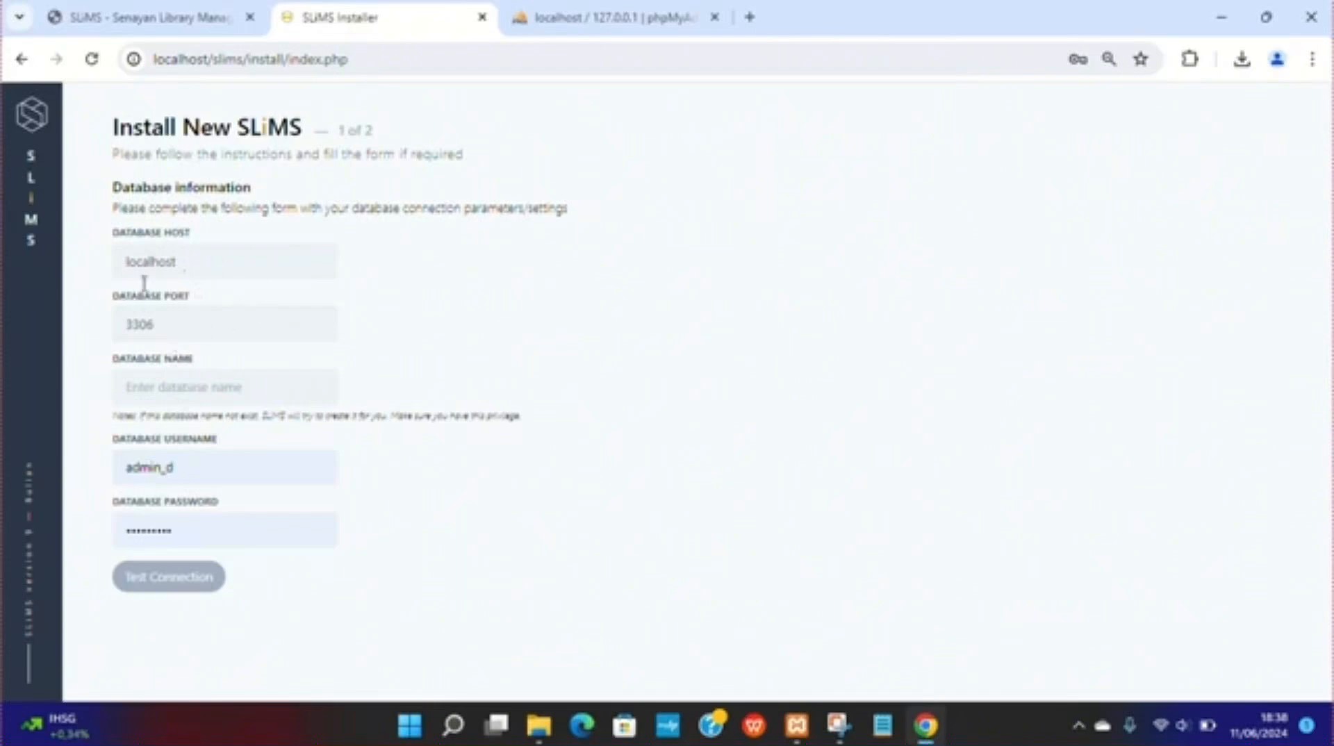
Step: Enter database20 as the database name
left_click(194, 389)
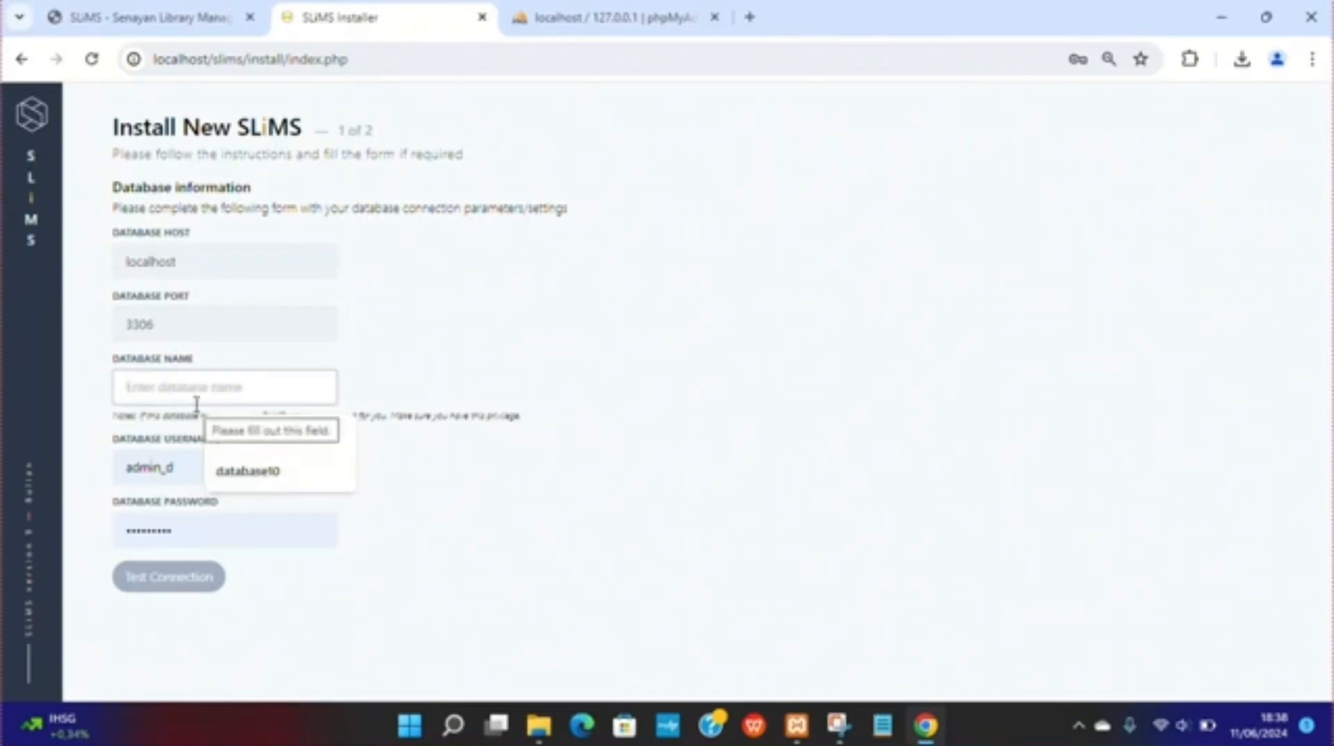
type("database")
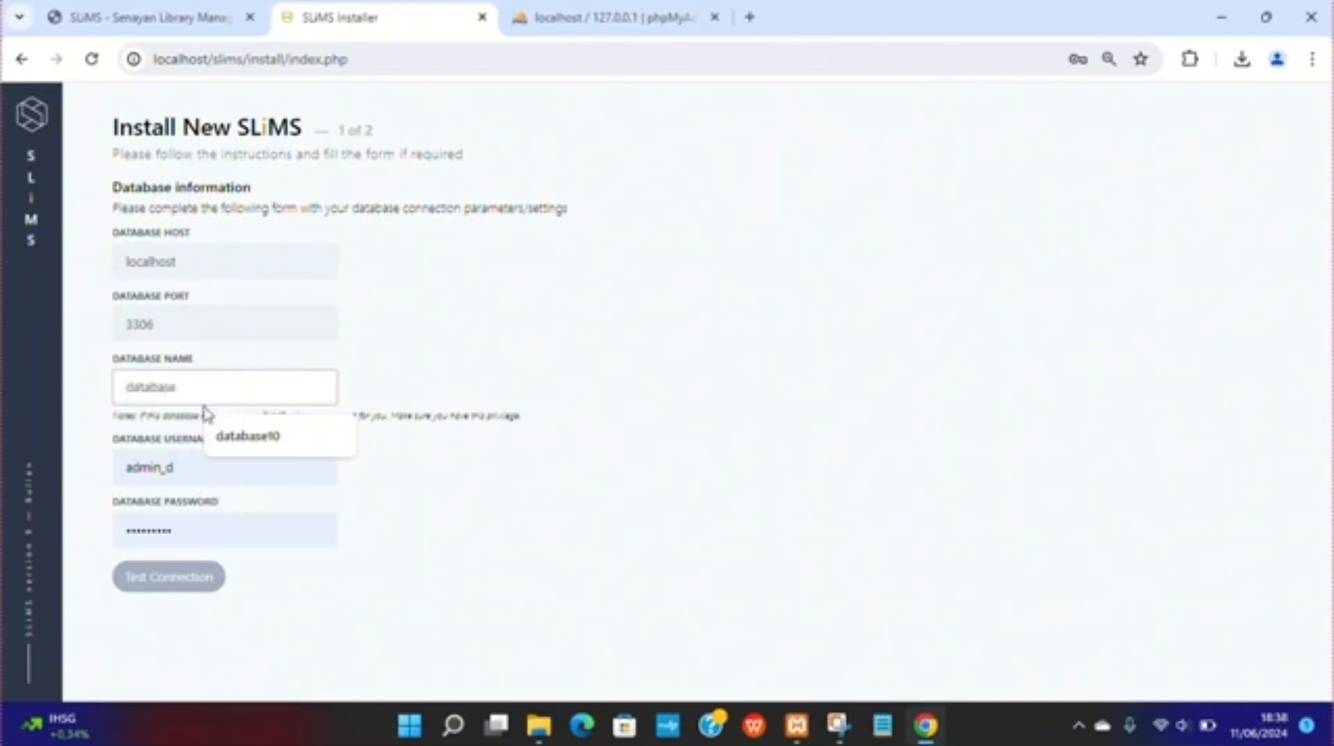
type("20")
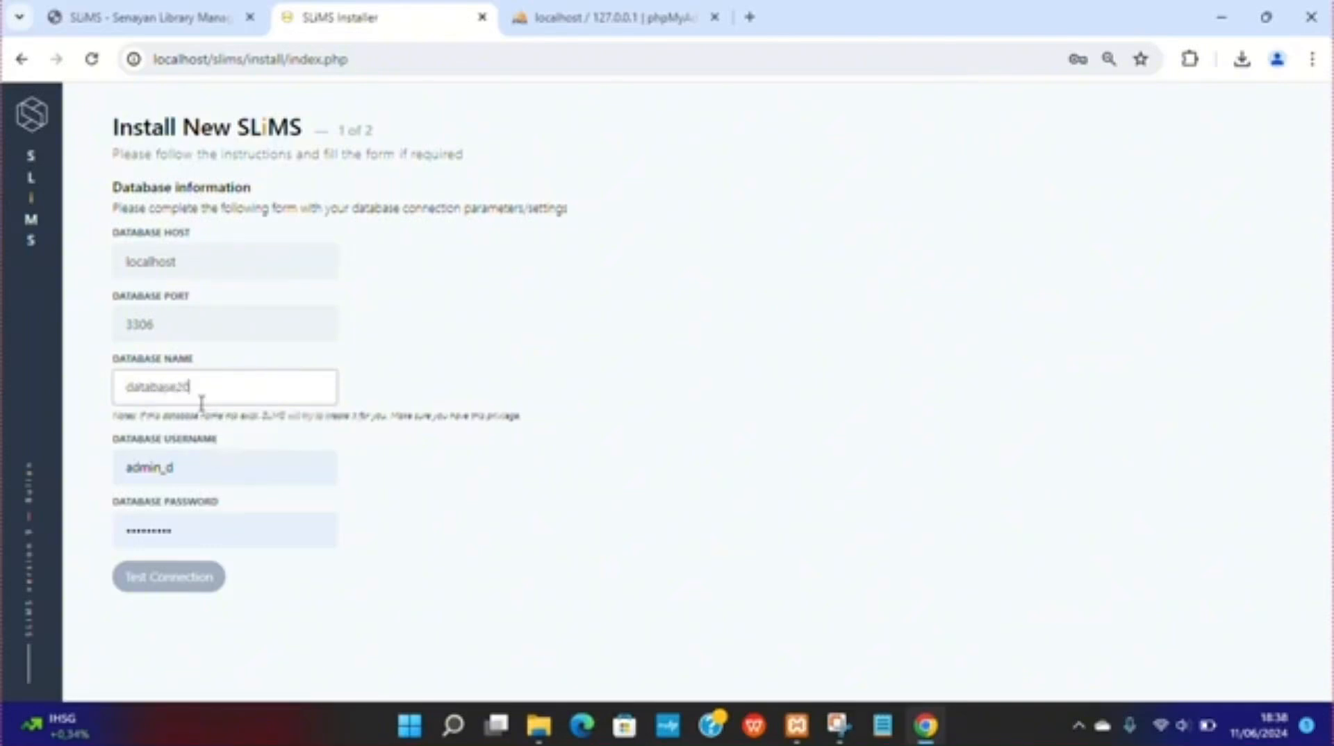
Step: Set the database username to user_tutorial, after glancing at the phpMyAdmin tab
left_click(524, 19)
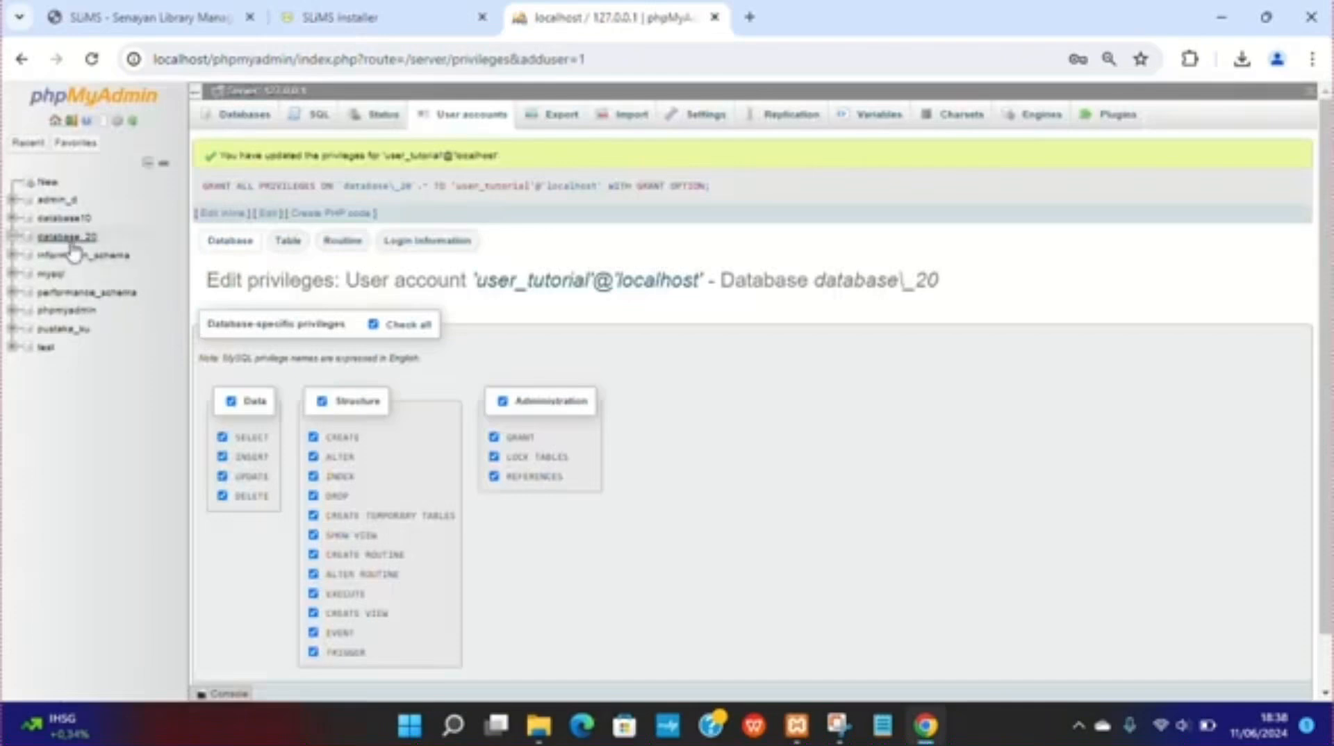
left_click(323, 10)
double_click(182, 471)
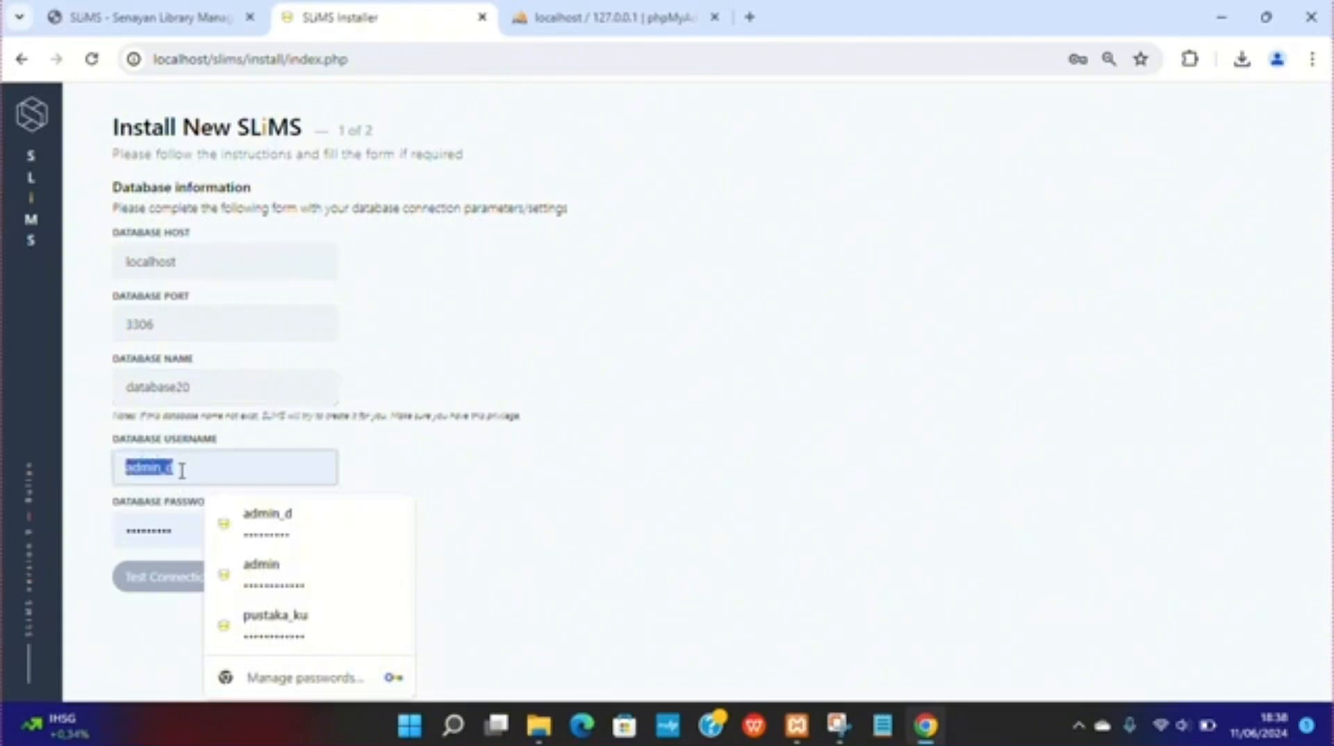
type("user")
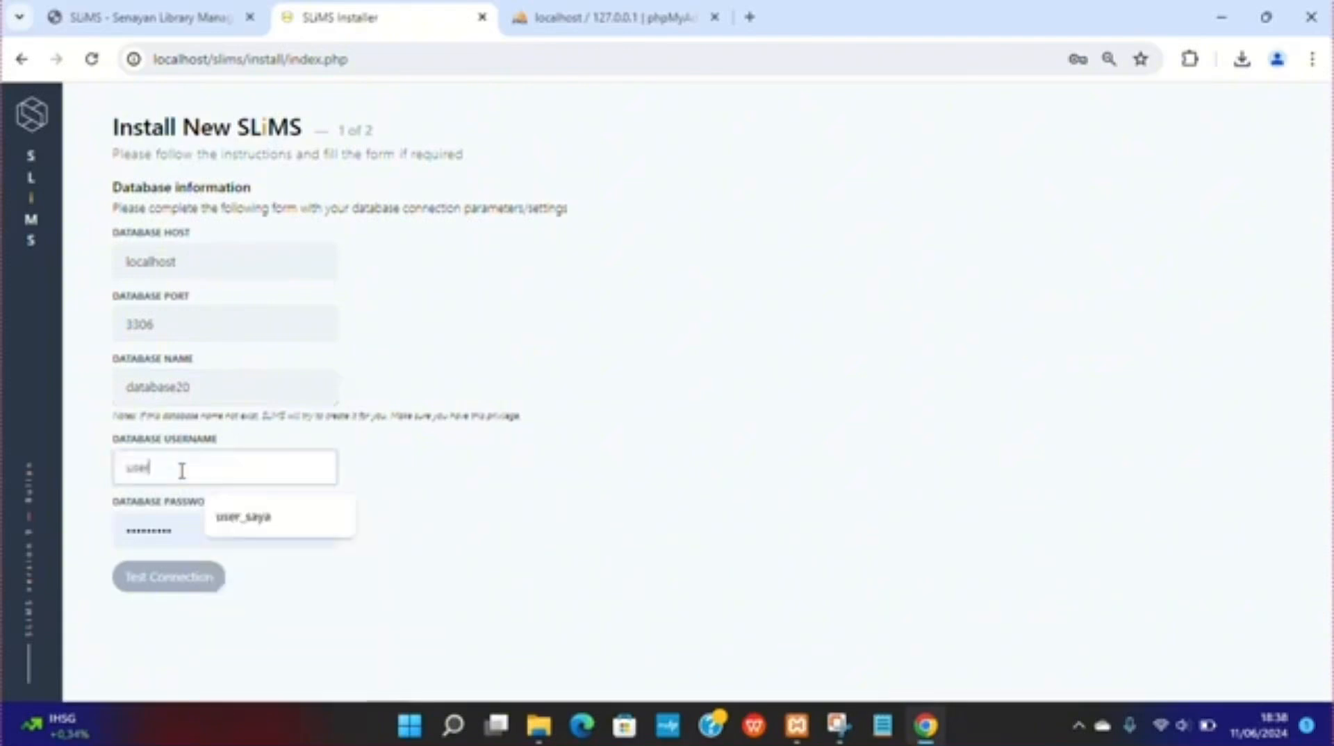
type("_tutp")
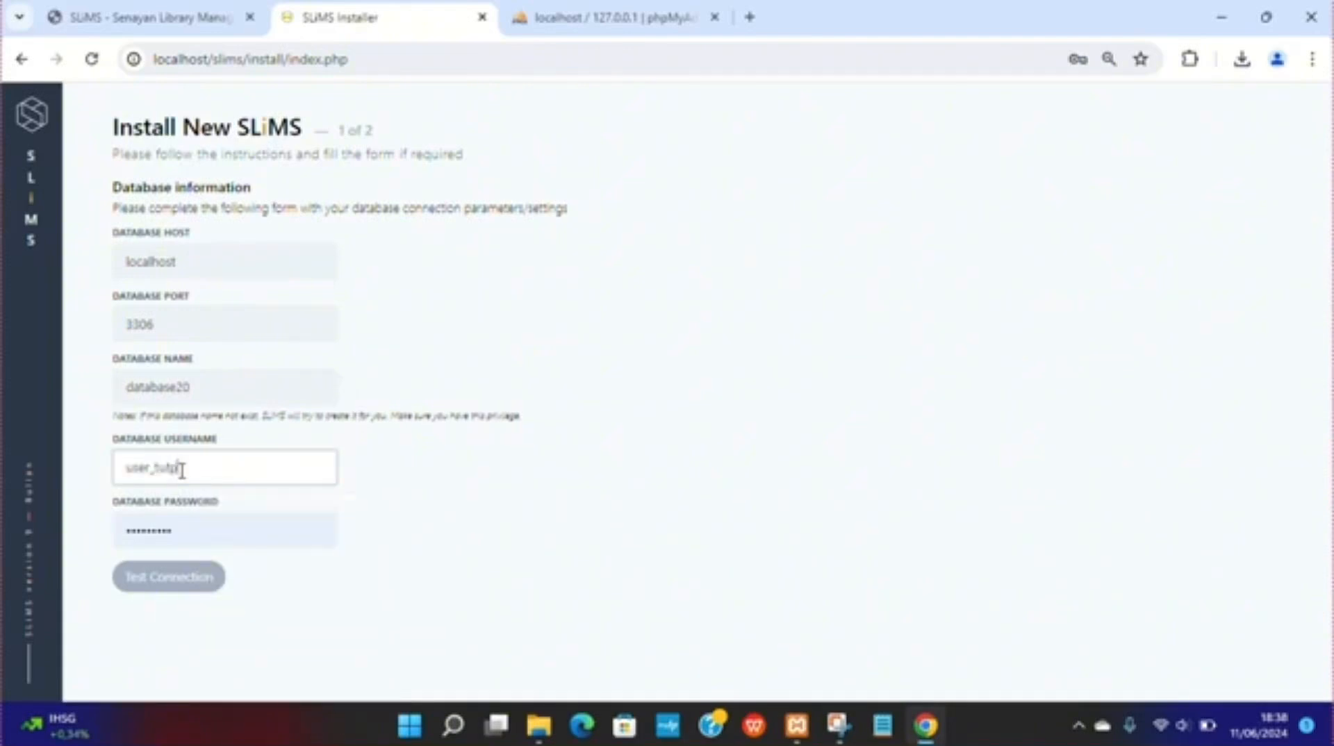
key("BackSpace")
type("orial")
Step: Enter the database user's password, test the connection, and continue to the next installer page
double_click(204, 533)
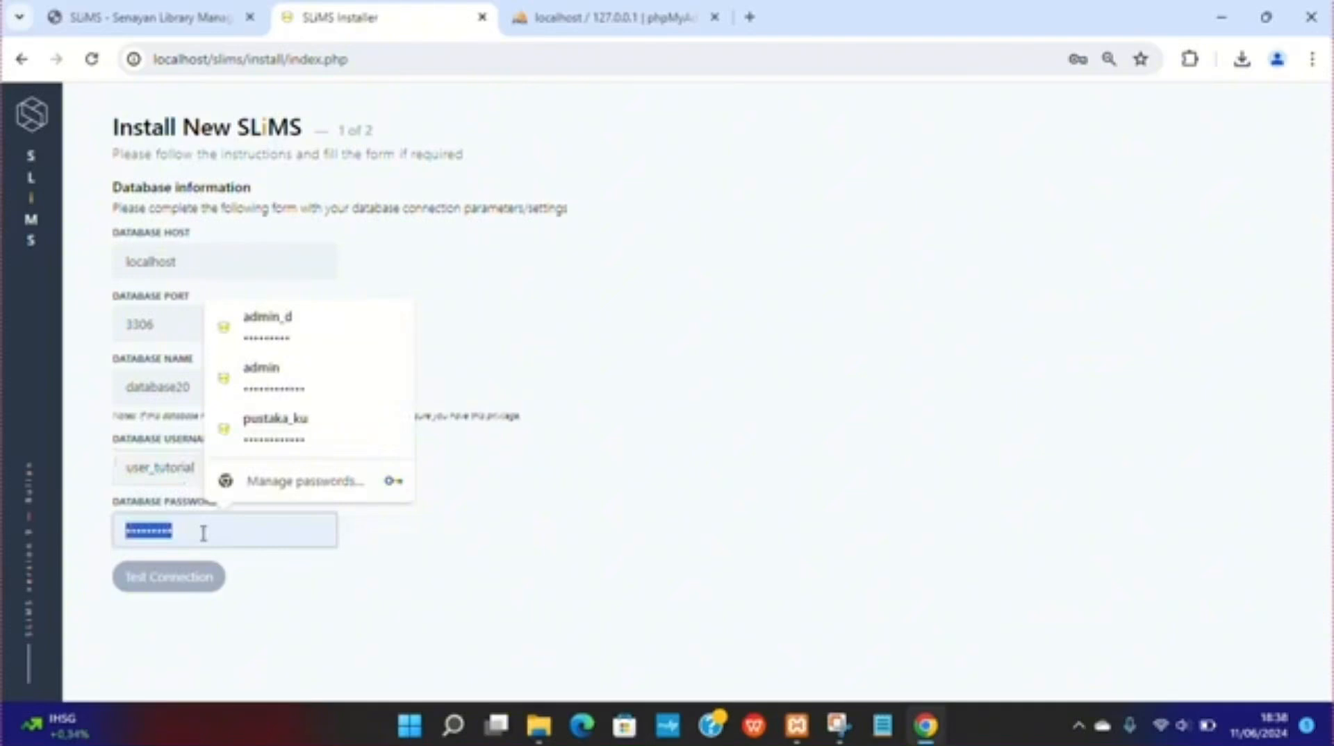
type("12345678••••")
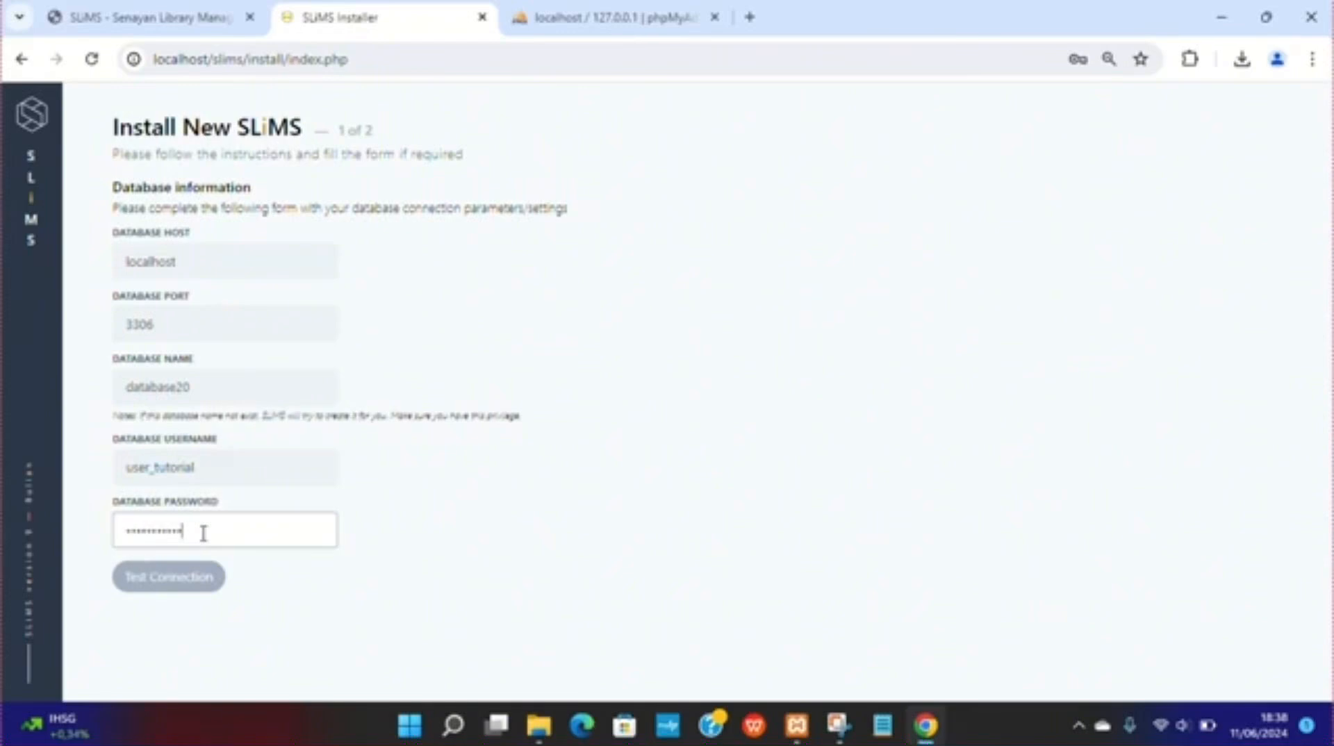
left_click(163, 592)
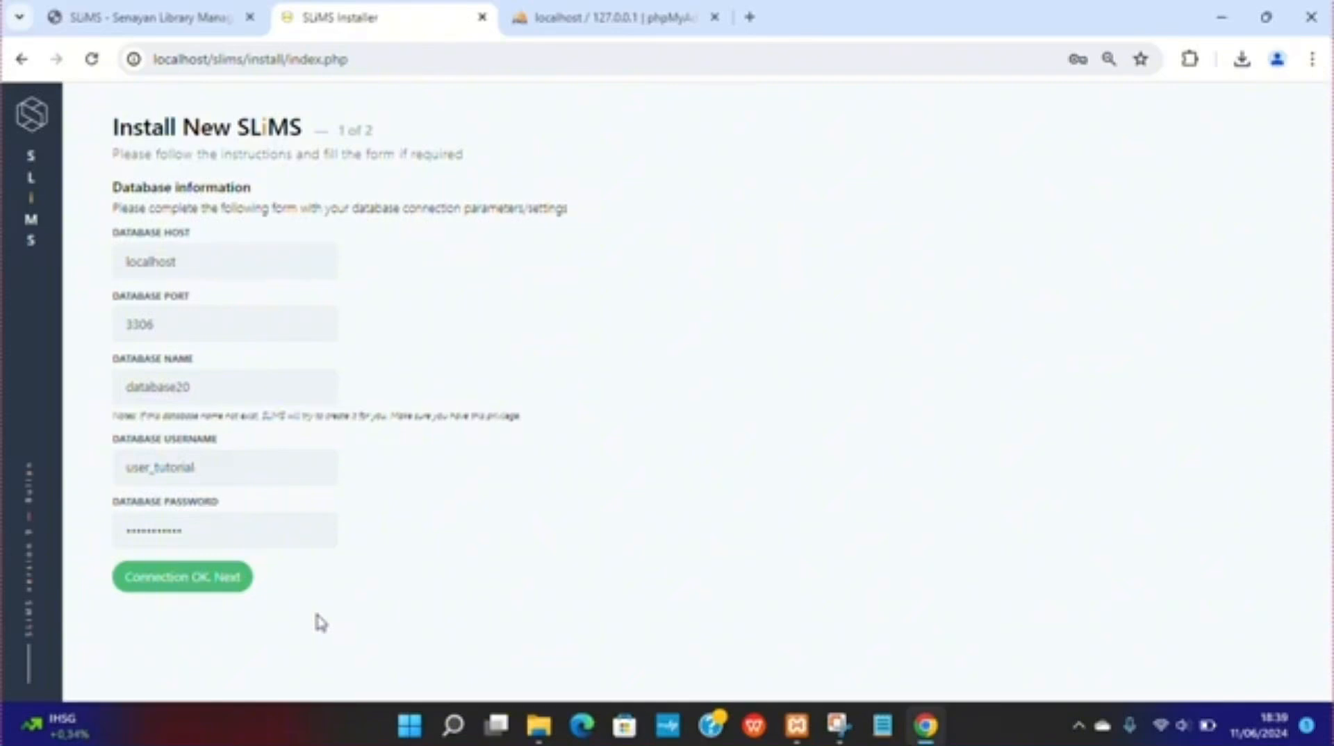
left_click(139, 584)
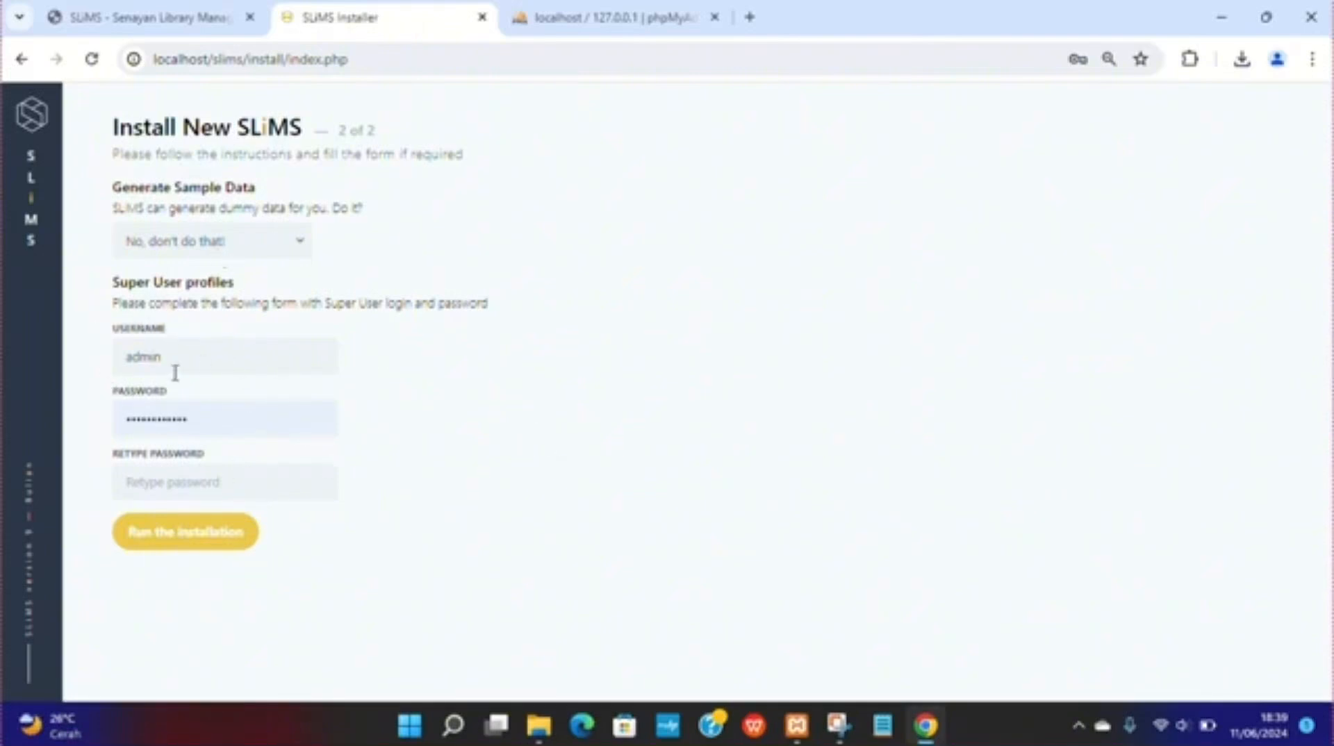
Step: Enter the super user password, retype it in the confirmation field, and run the installation
left_click(236, 477)
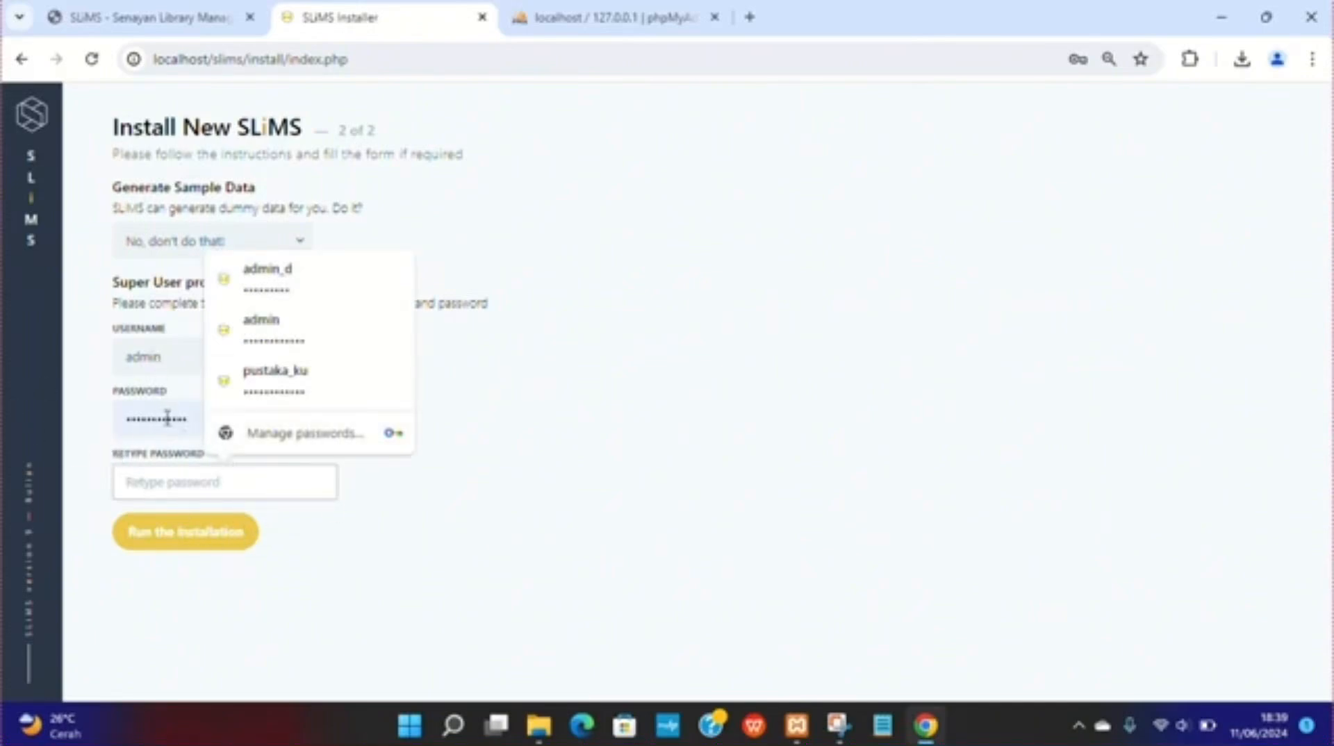
left_click(199, 423)
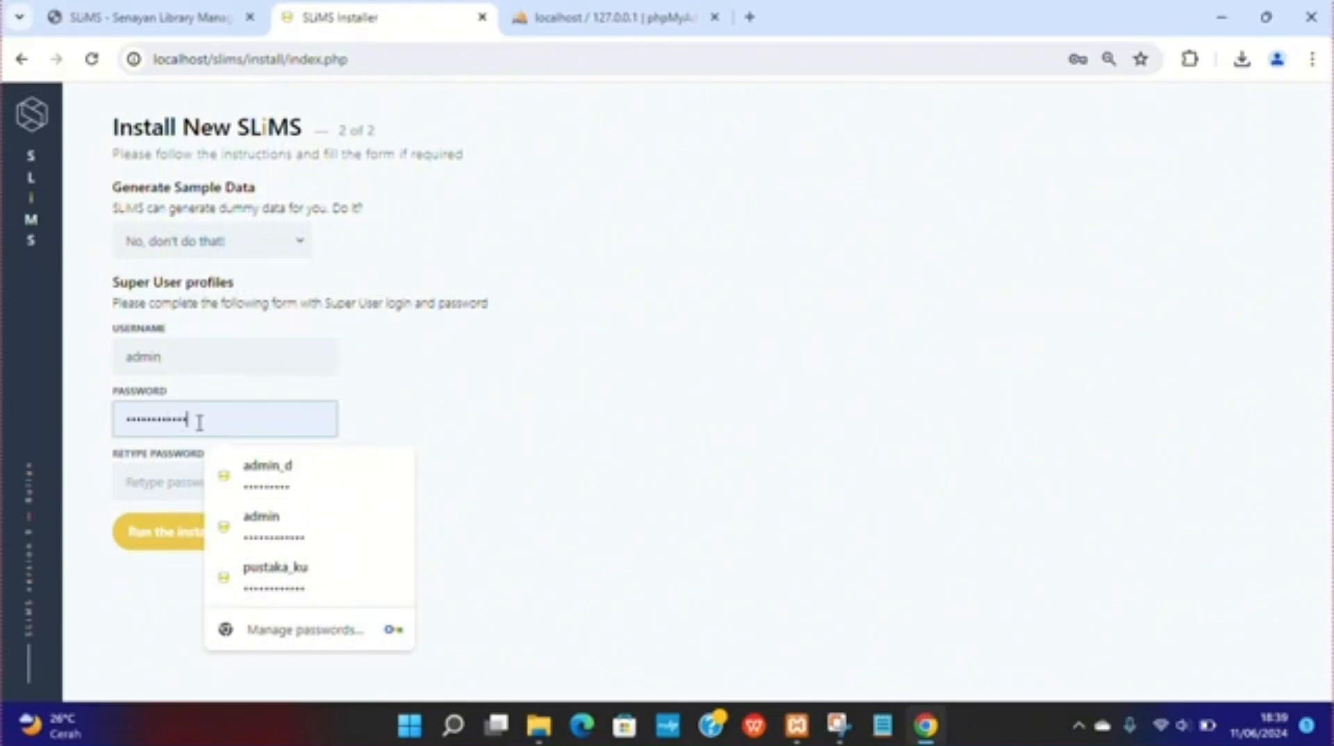
left_click_drag(199, 422, 90, 426)
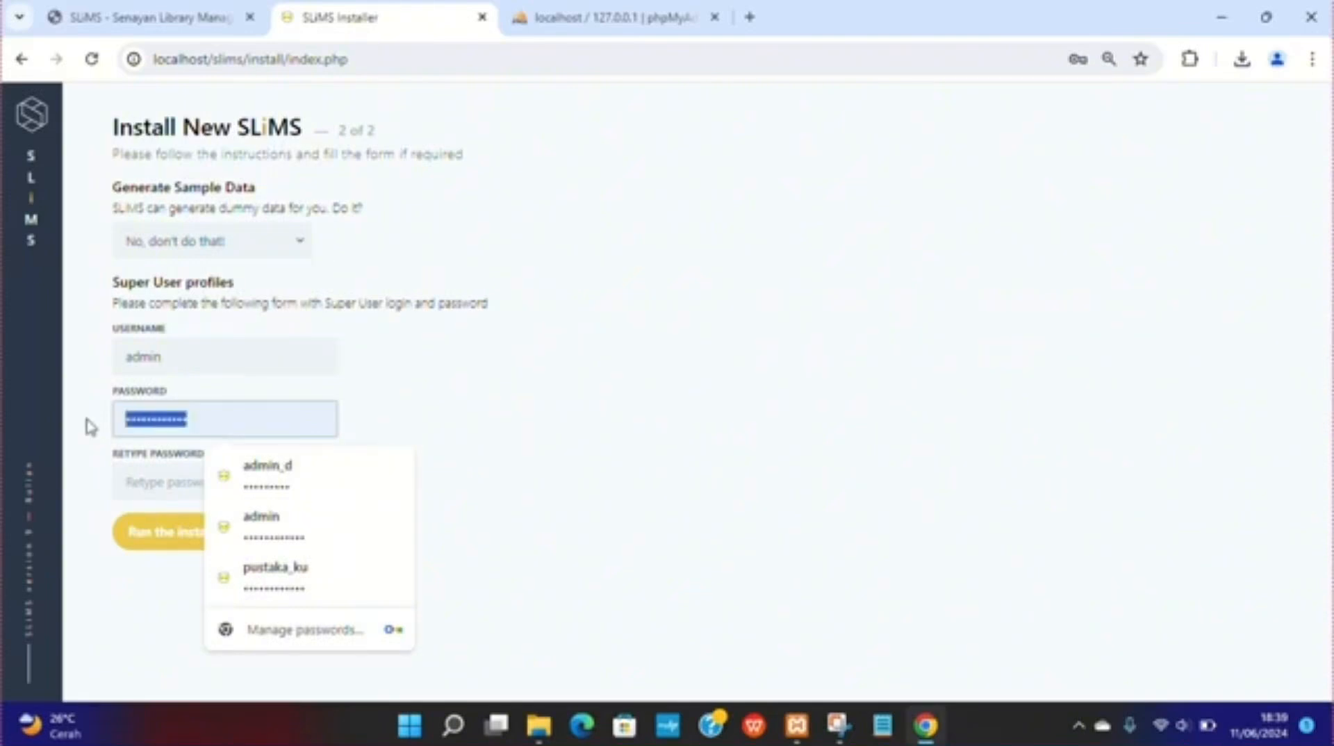
type("••••••••••")
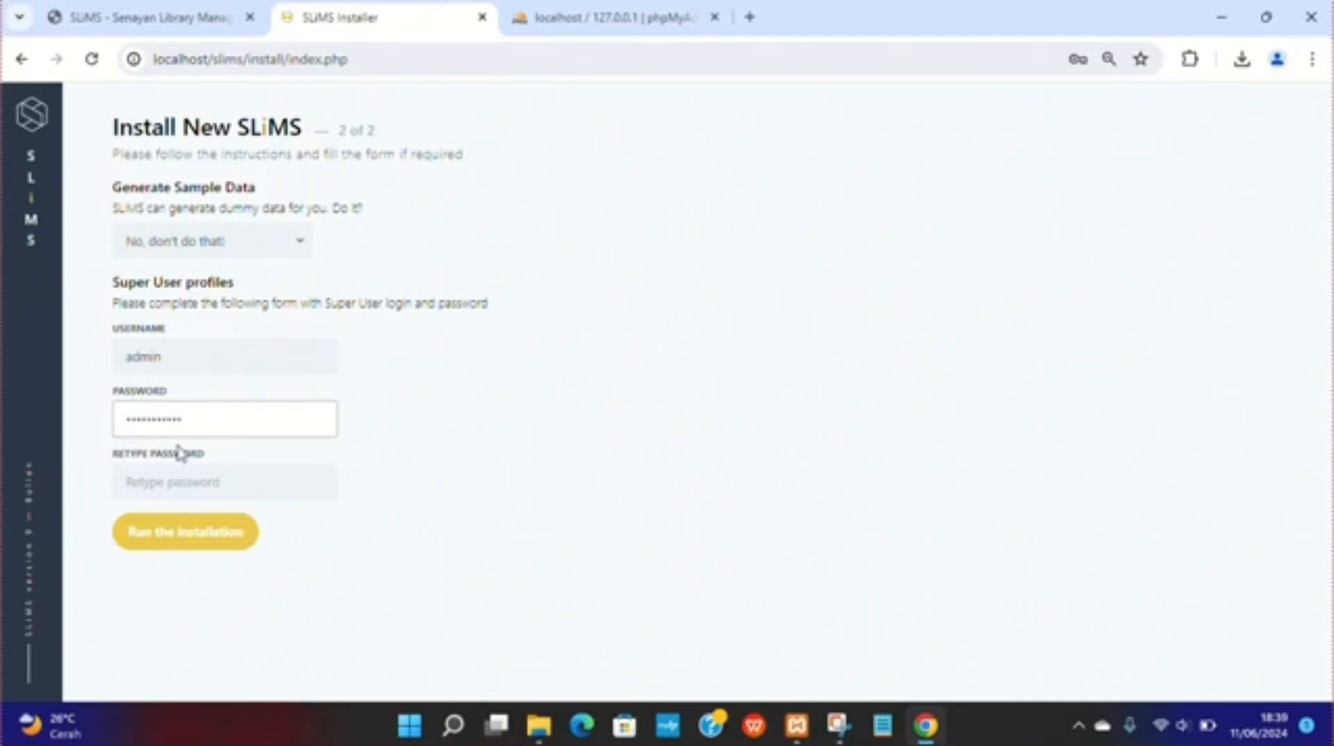
left_click(295, 492)
type("••••••••••")
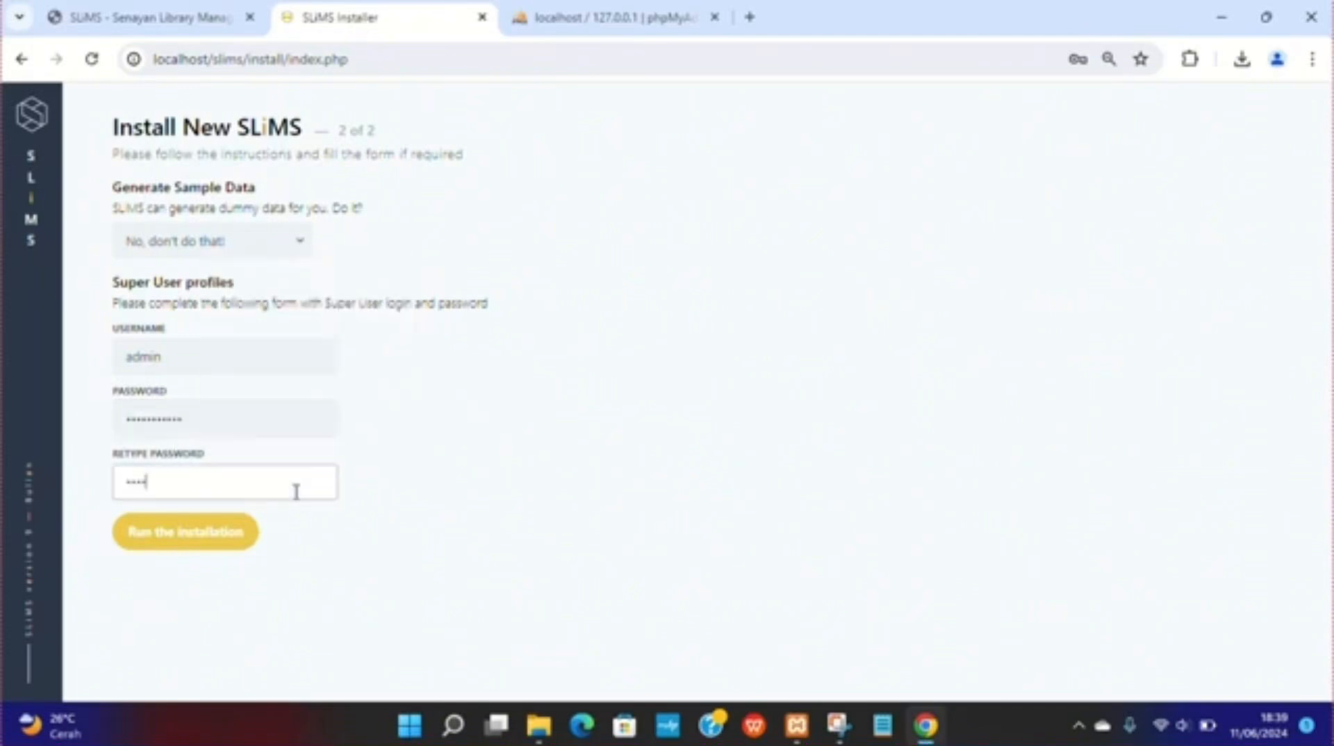
type("••")
left_click(163, 548)
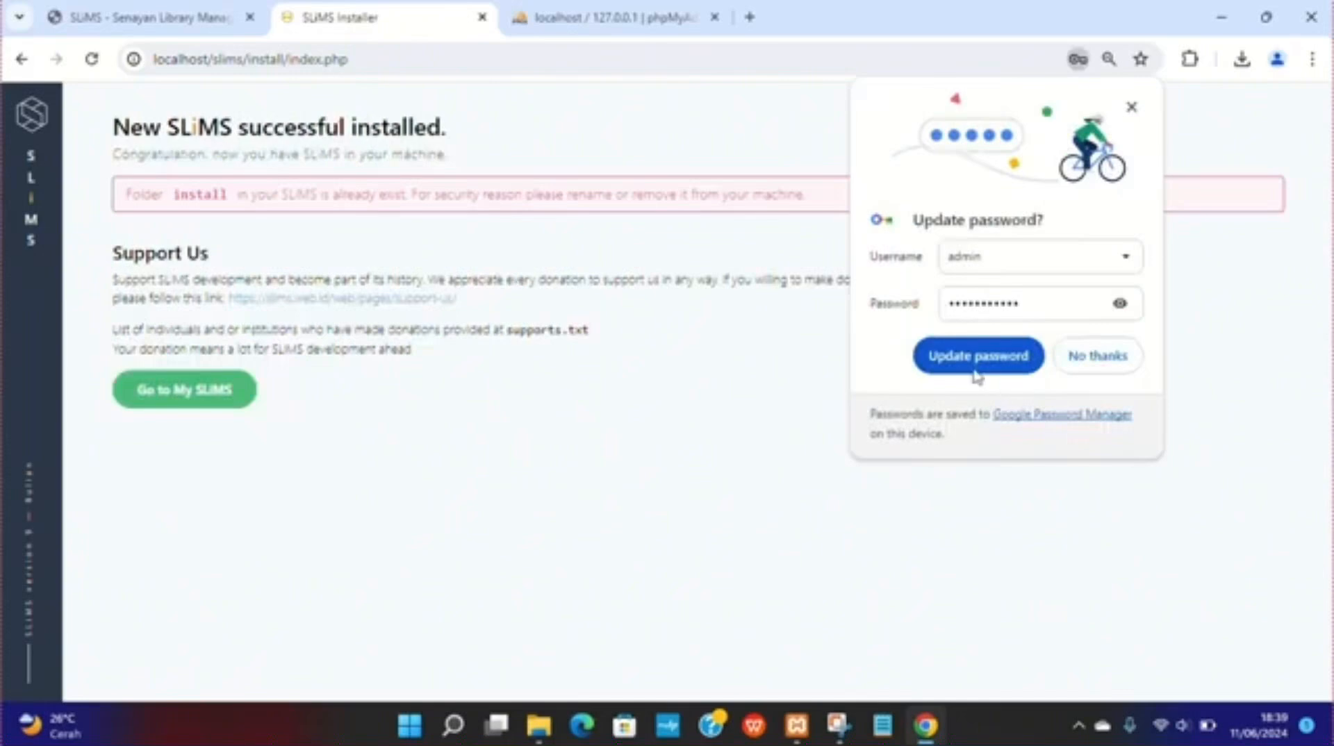
Step: Save the updated password in the browser and go to the new SLiMS site
left_click(1011, 357)
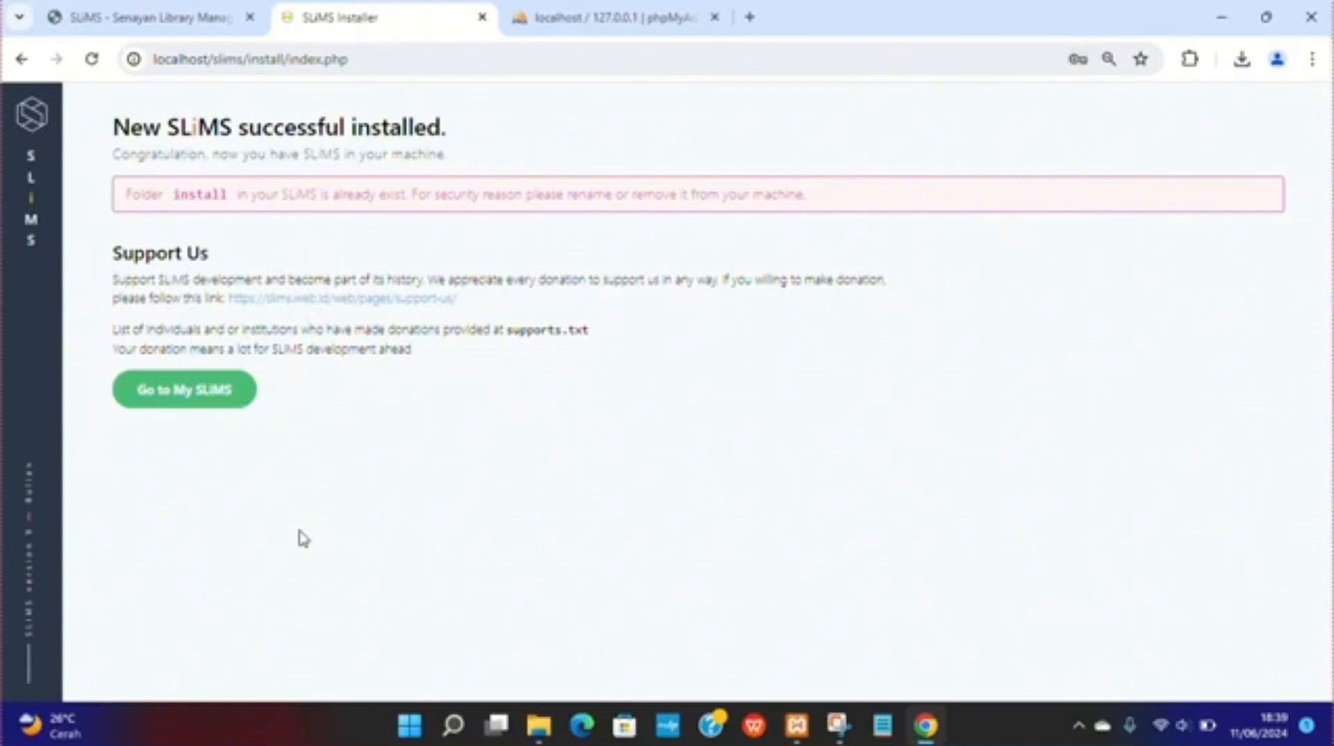
left_click(182, 405)
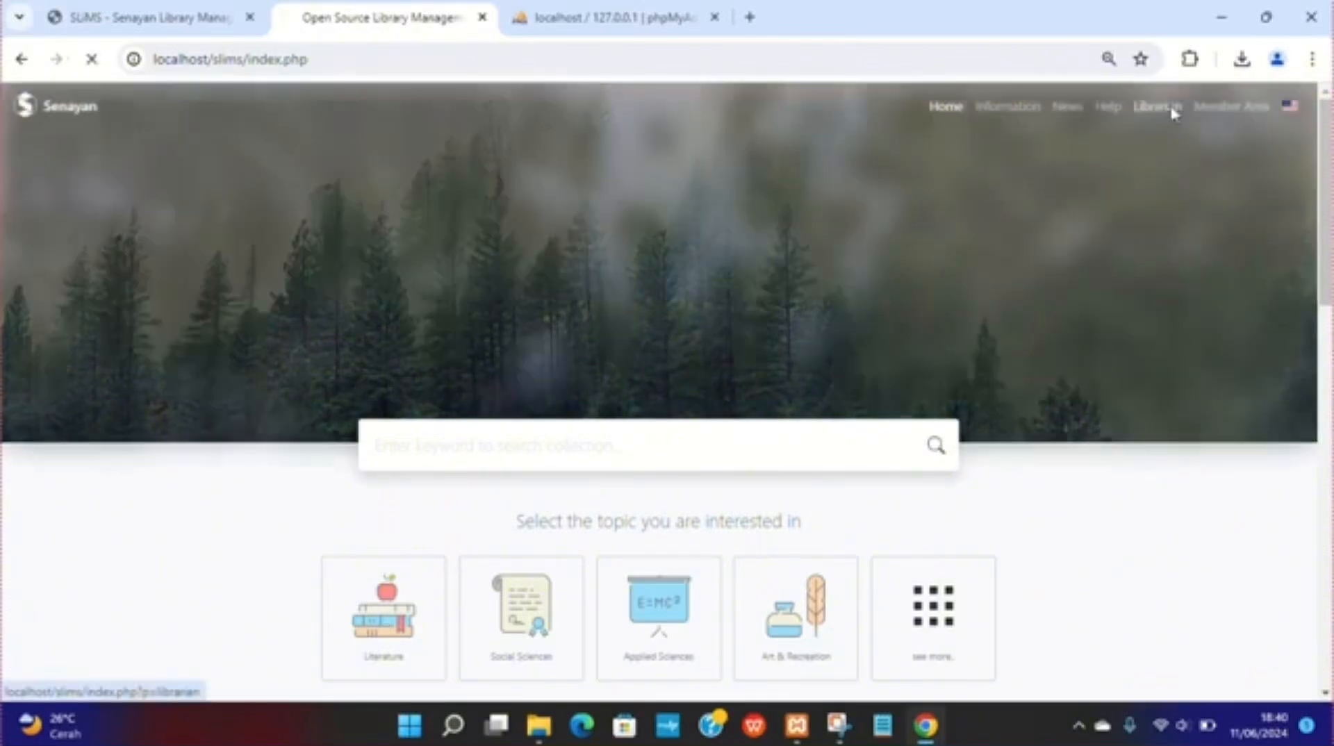
Step: Open the SLiMS login page at localhost/slims/index.php?p=login
left_click(1171, 114)
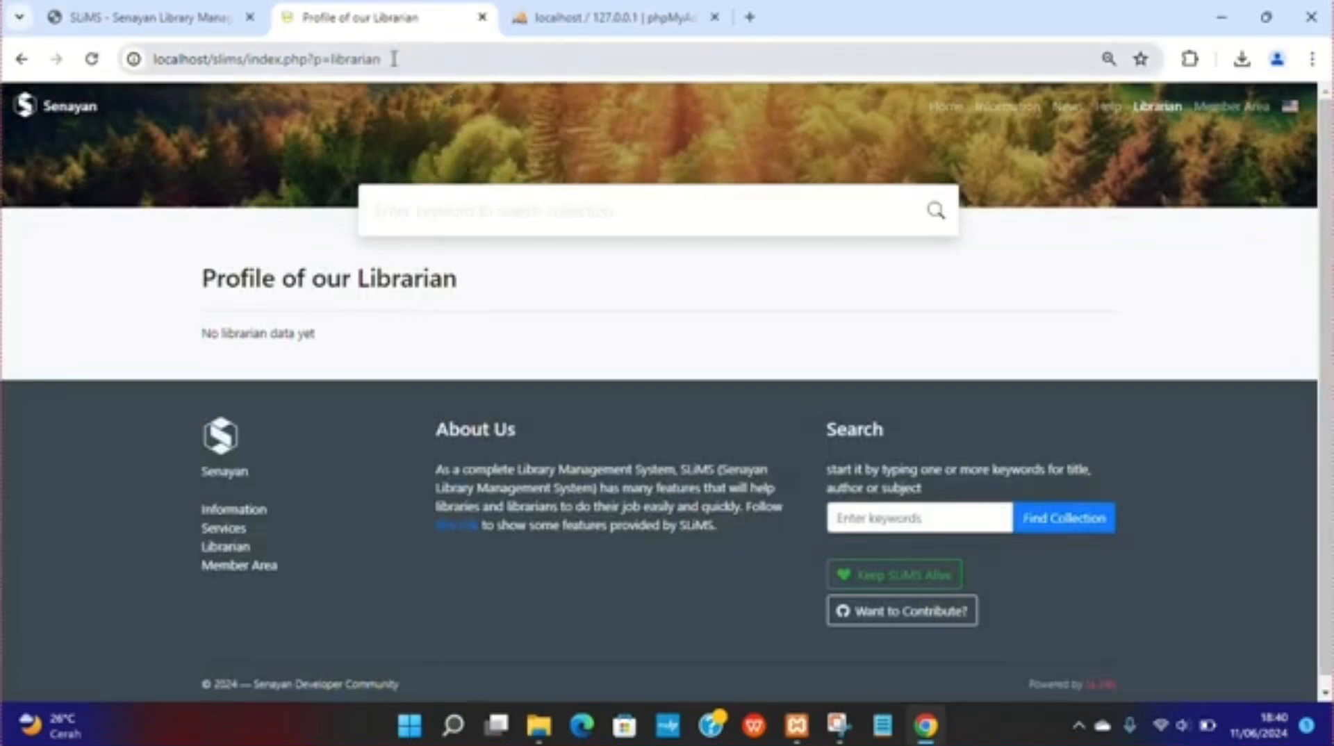
left_click(393, 59)
left_click(252, 61)
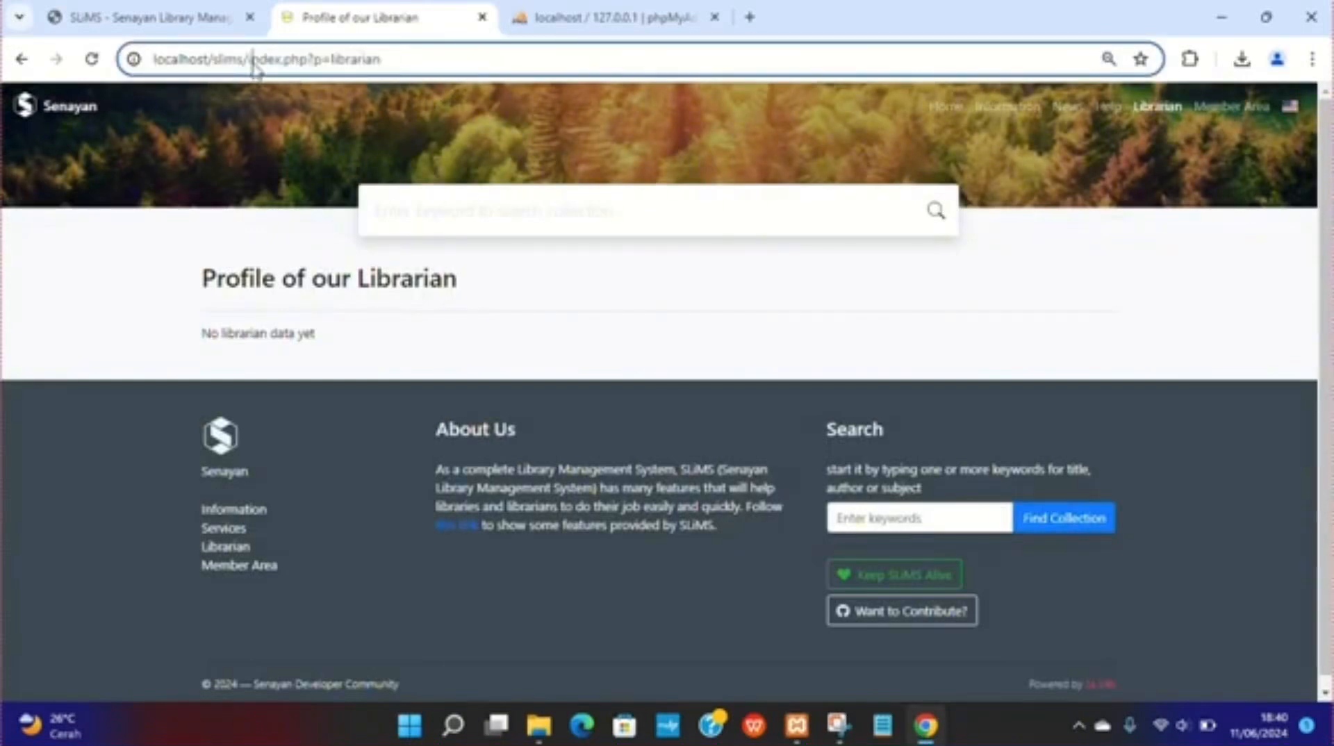
left_click_drag(330, 60, 414, 60)
type("login")
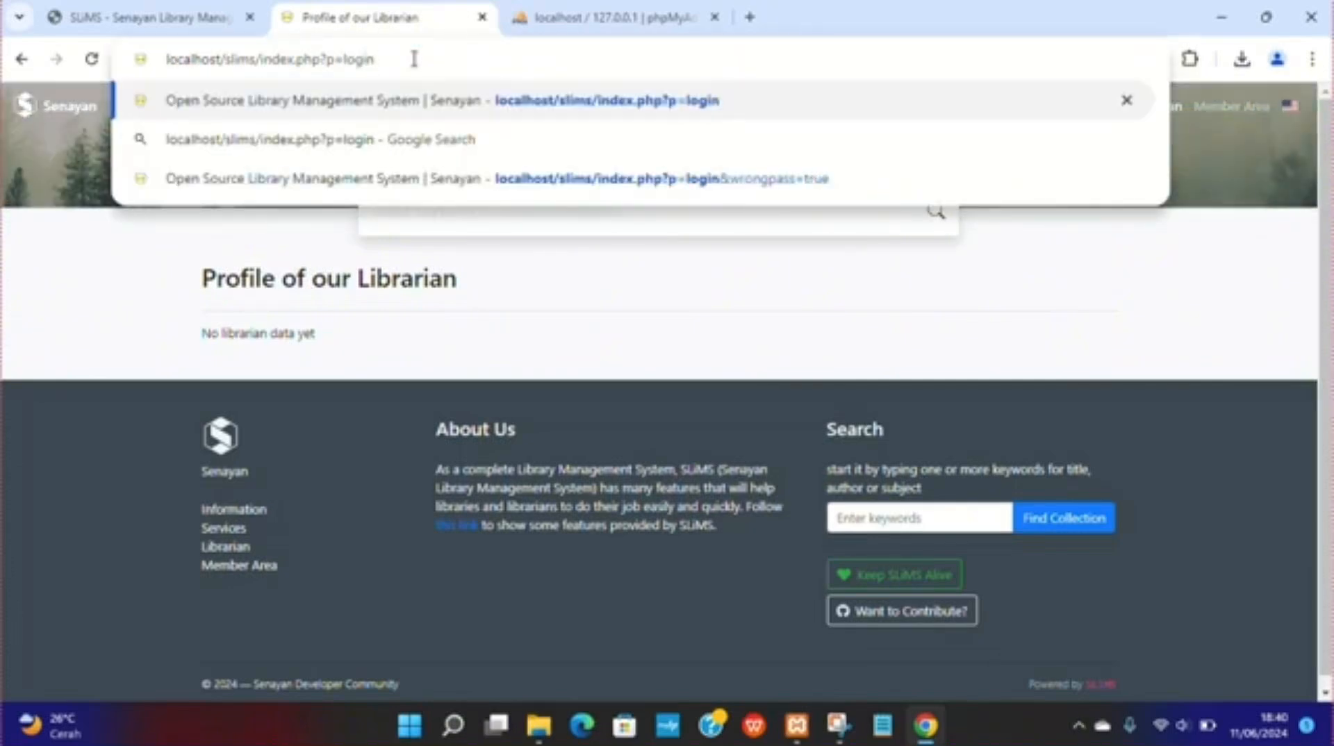
key("Return")
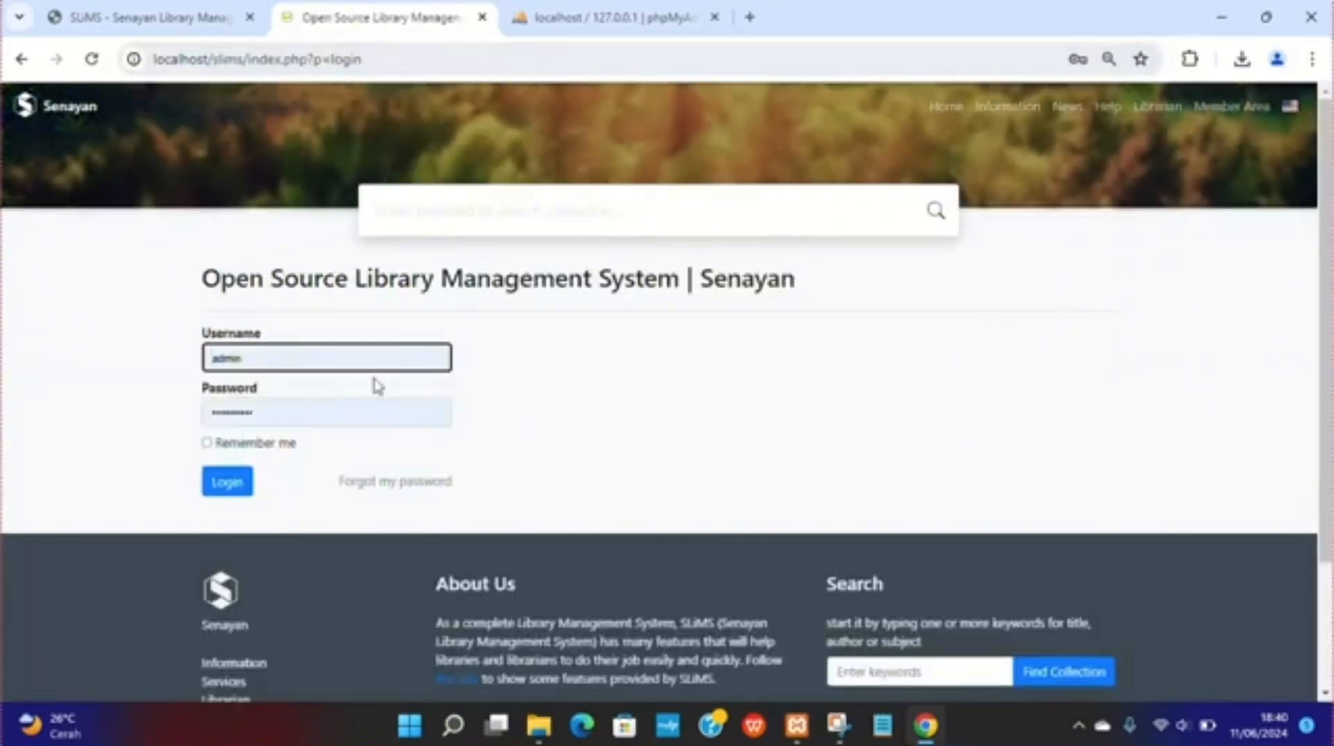
Step: Log in as admin with the super user password, ticking Remember me
left_click(266, 360)
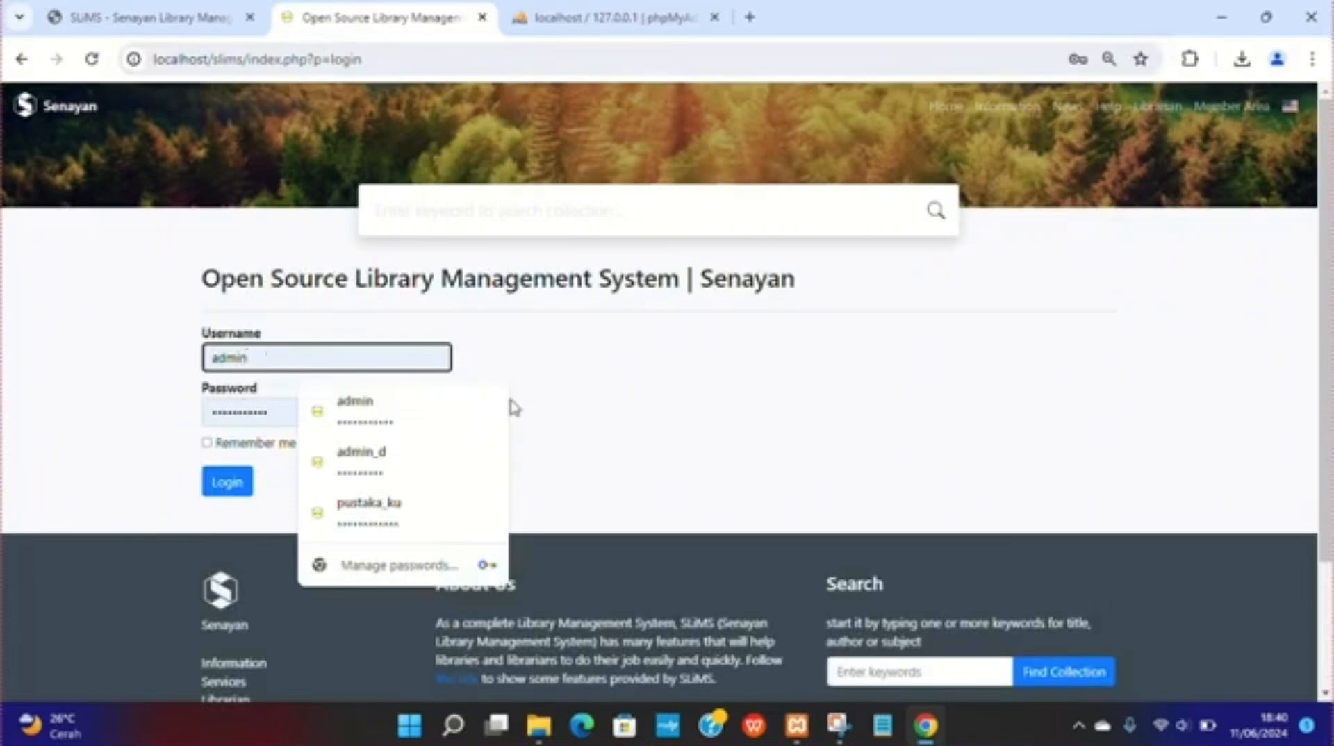
left_click(332, 406)
left_click_drag(332, 407, 209, 408)
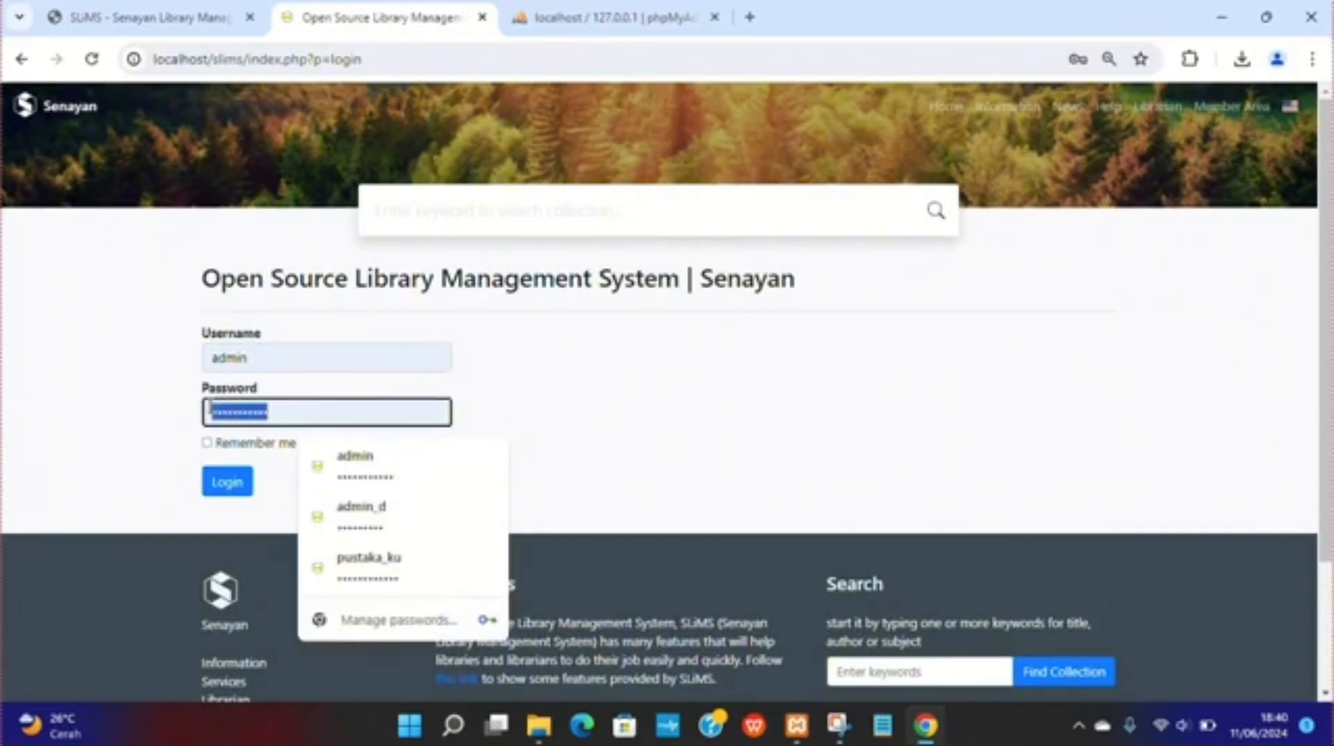
type("••••")
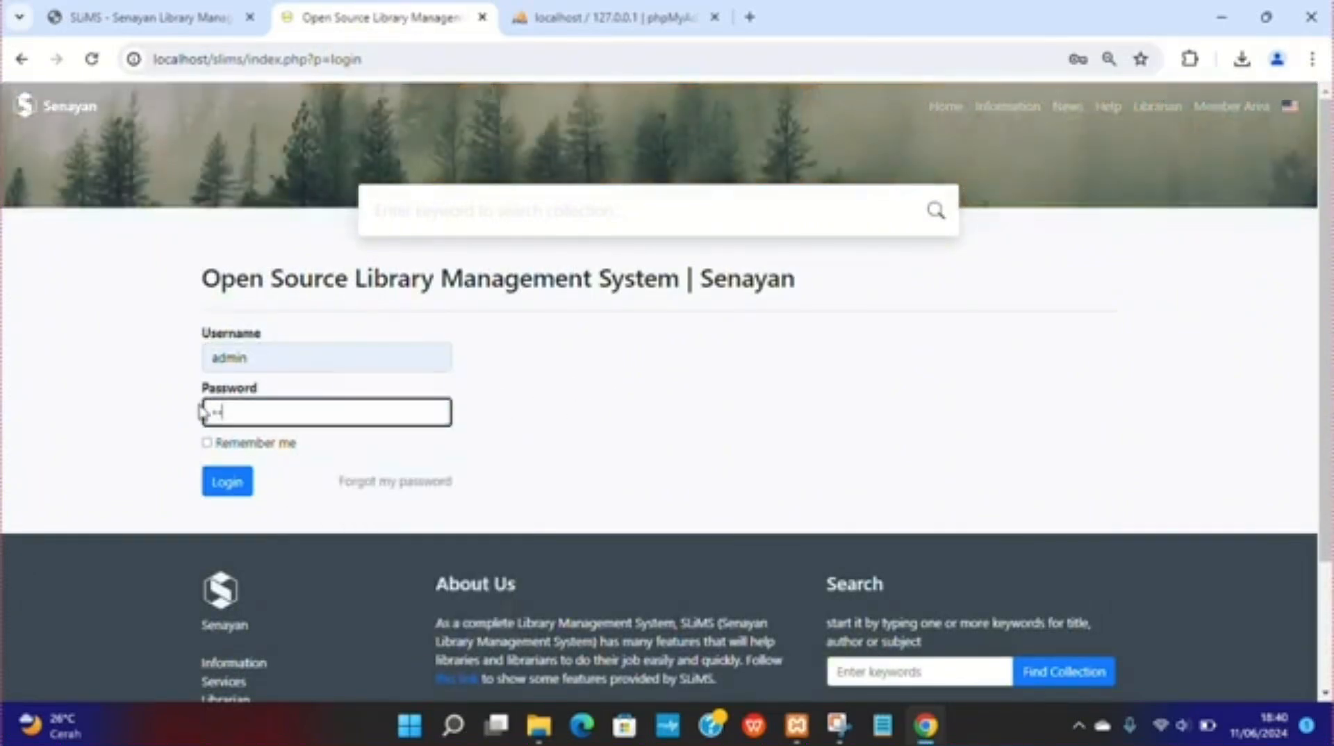
type("••••••••")
left_click(206, 443)
left_click(219, 482)
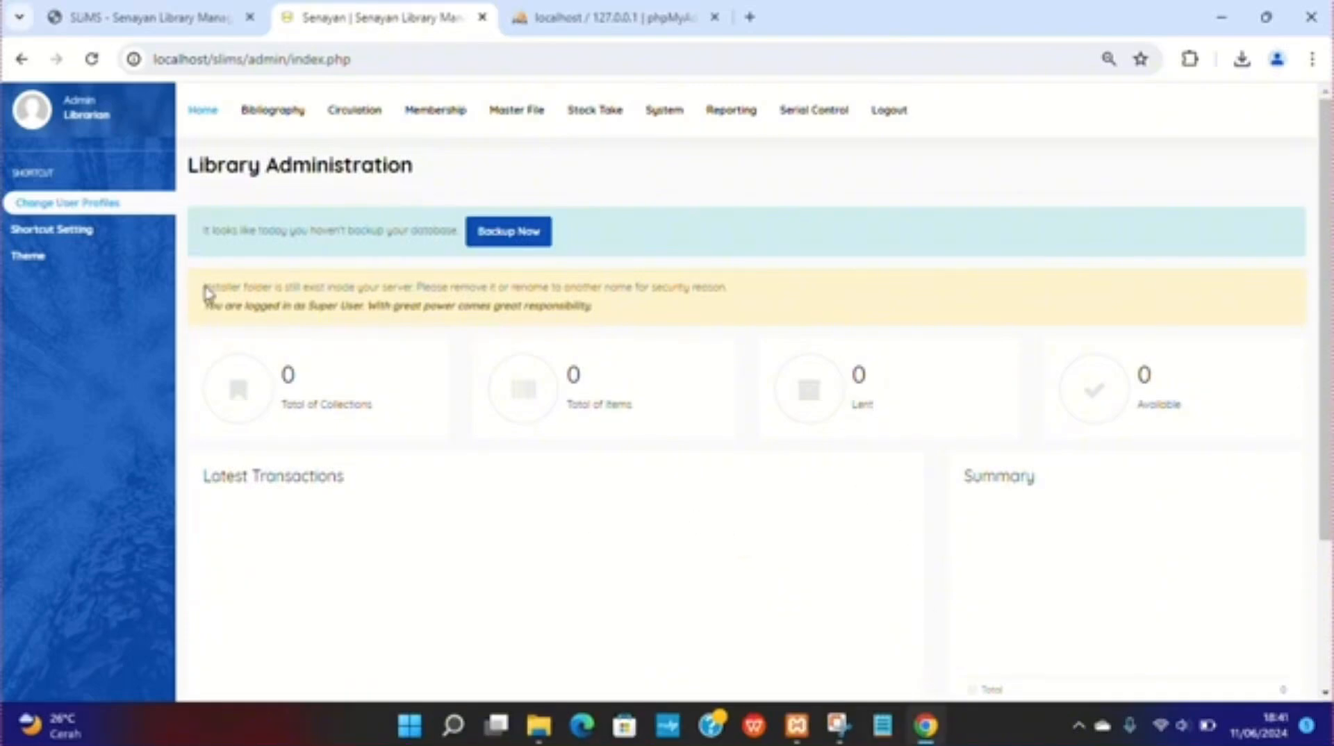
Step: Switch to File Explorer and open the slims folder inside xampp's htdocs
left_click_drag(208, 287, 665, 320)
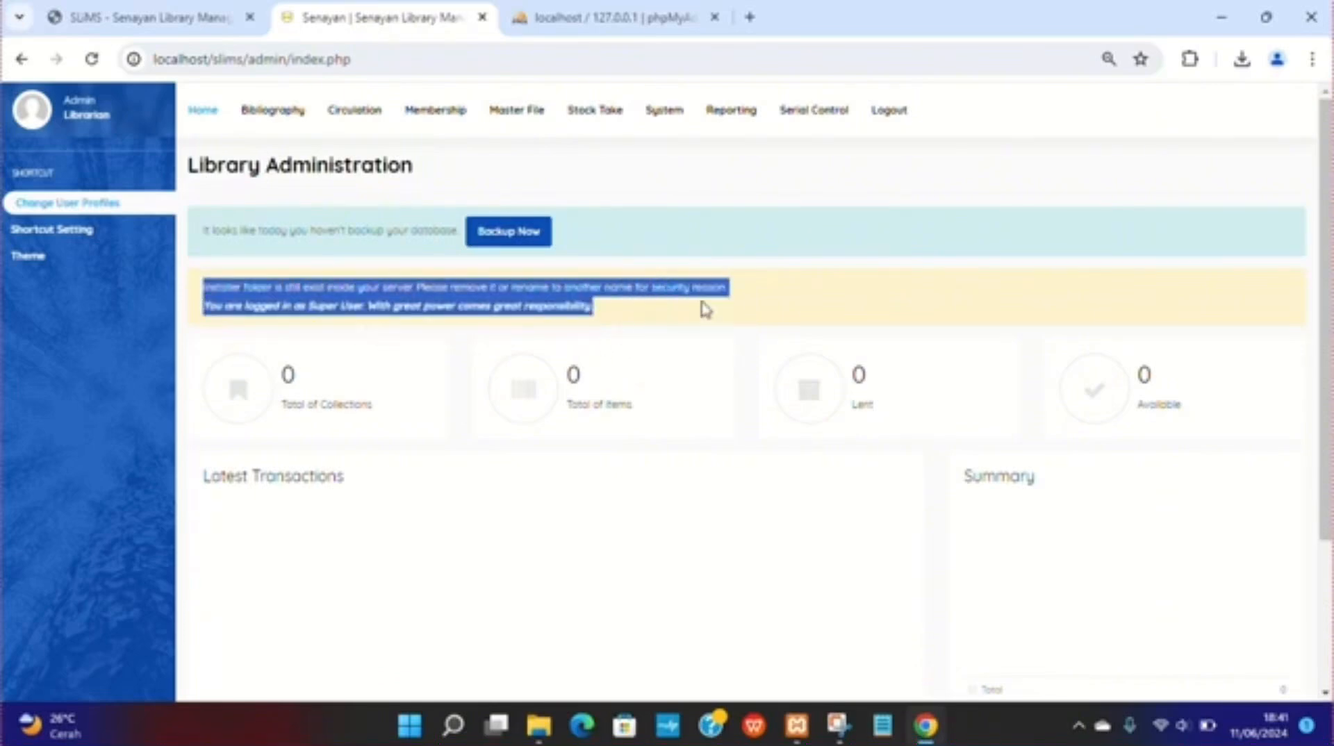
left_click(764, 301)
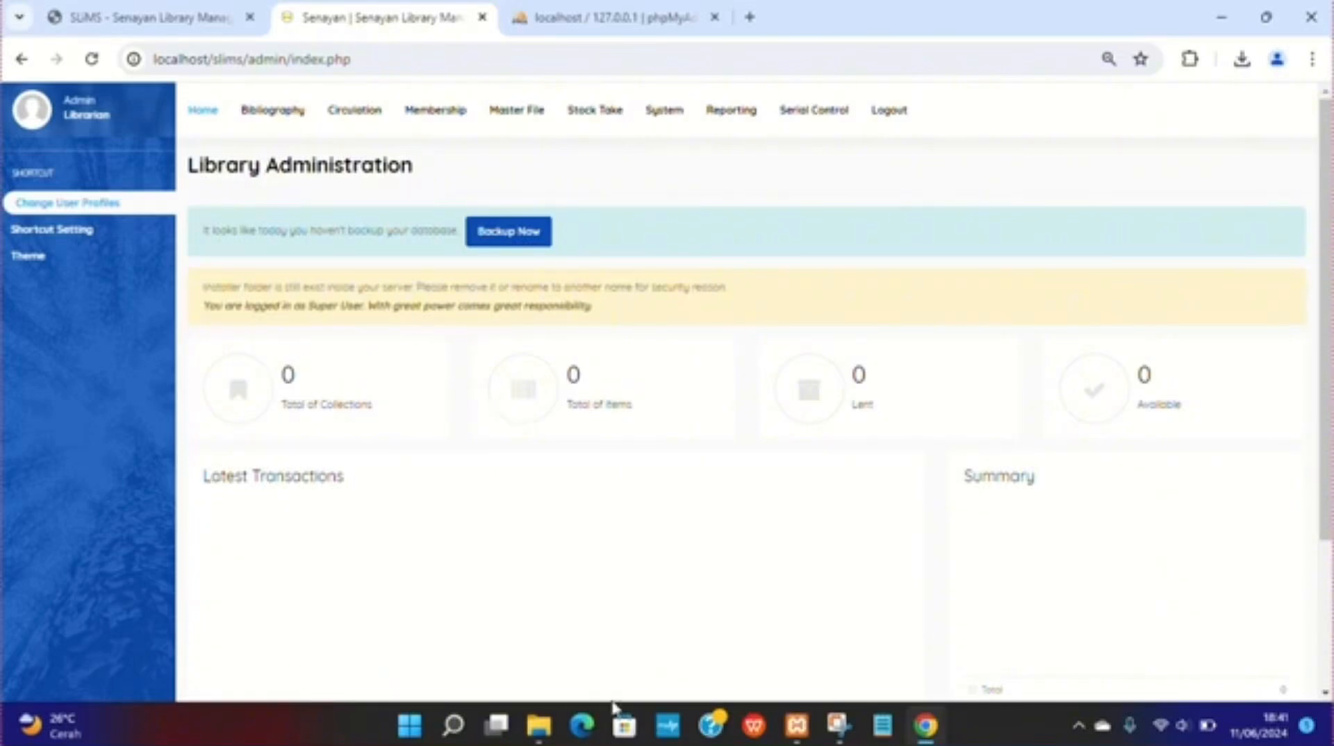
left_click(538, 725)
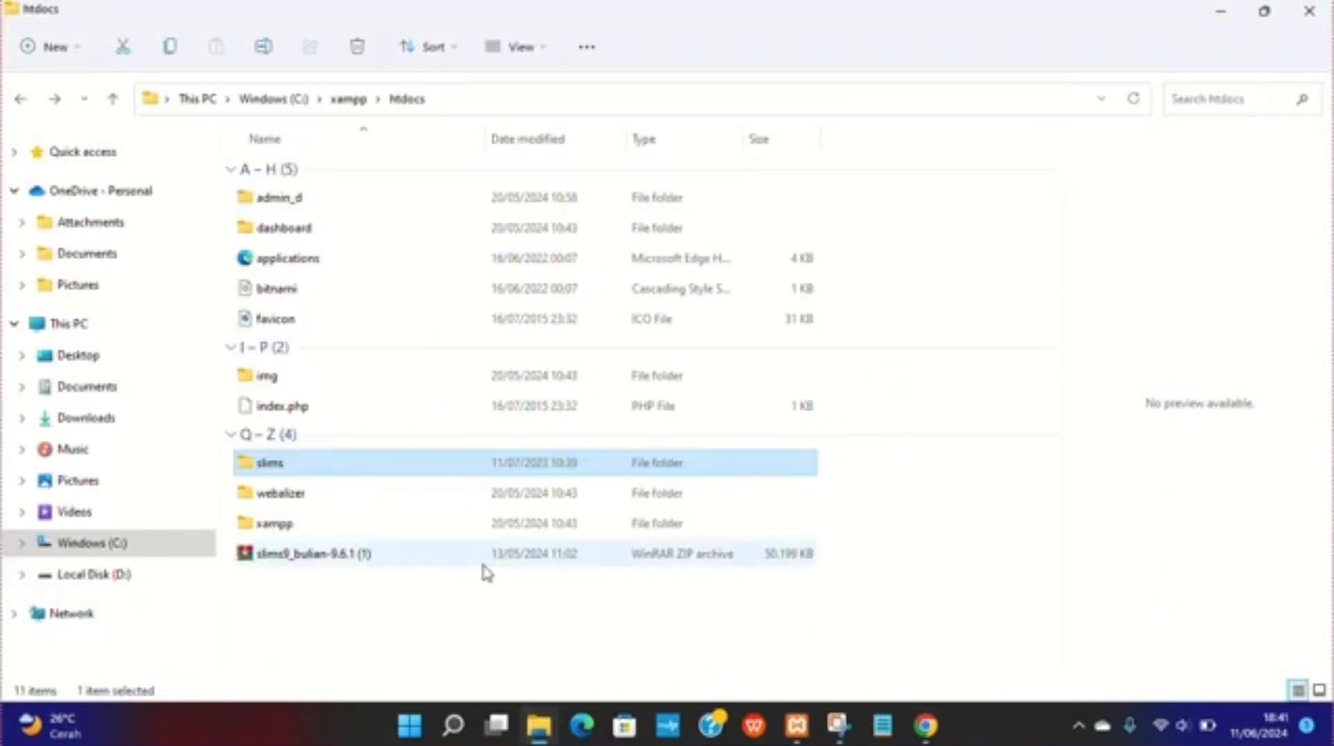
double_click(359, 477)
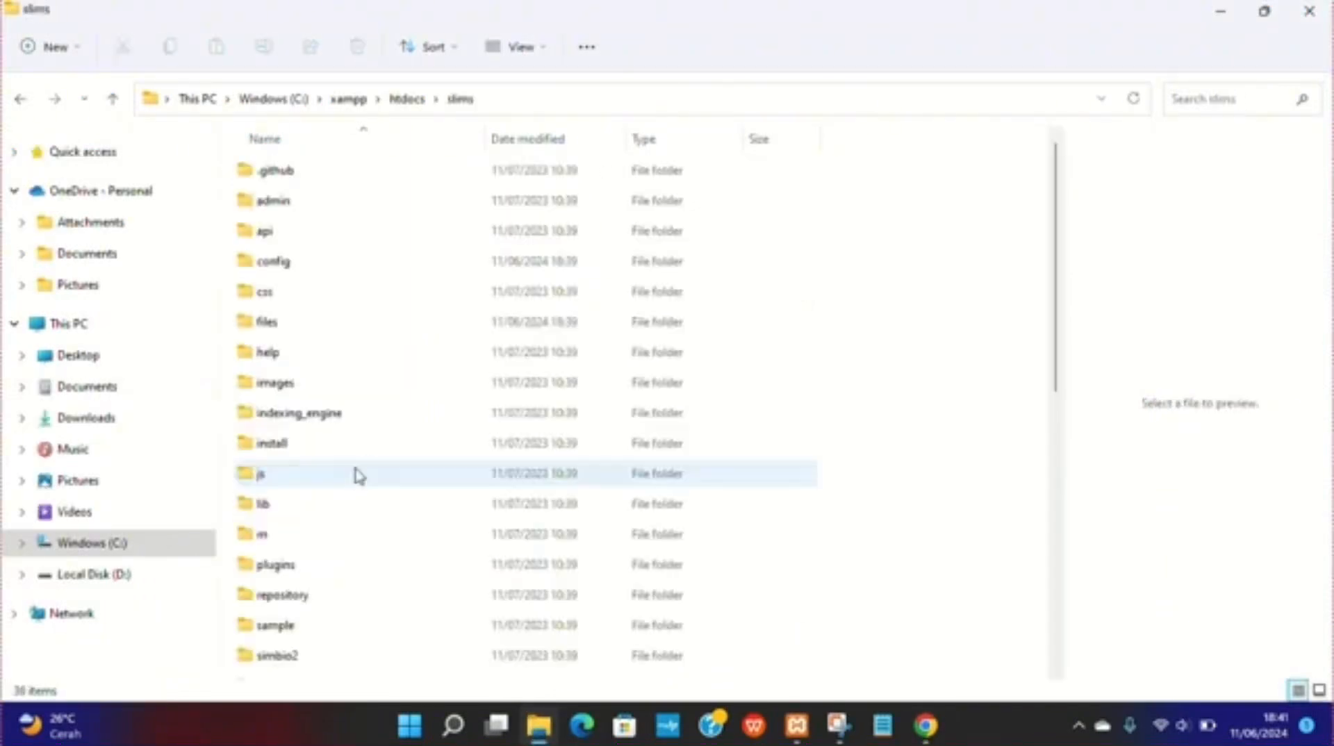
Step: Rename the install folder inside slims to install_
left_click(298, 452)
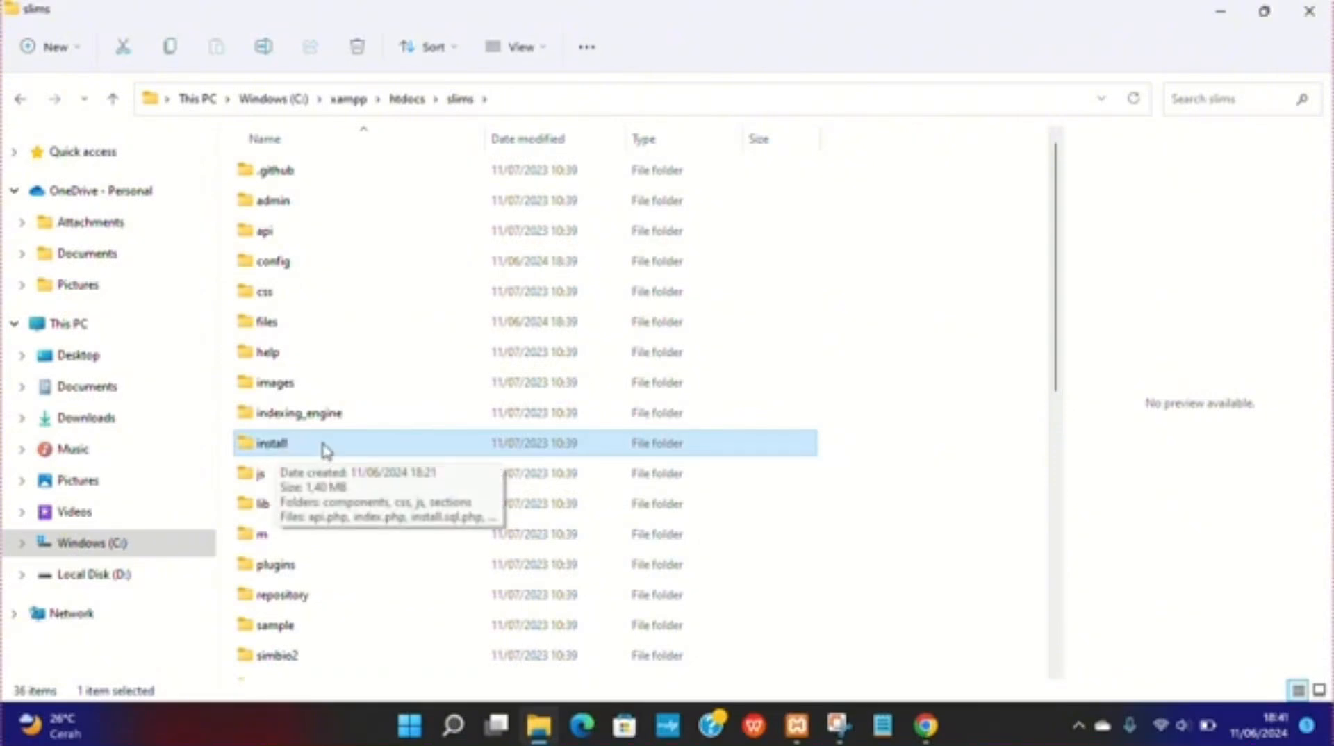
key("F2")
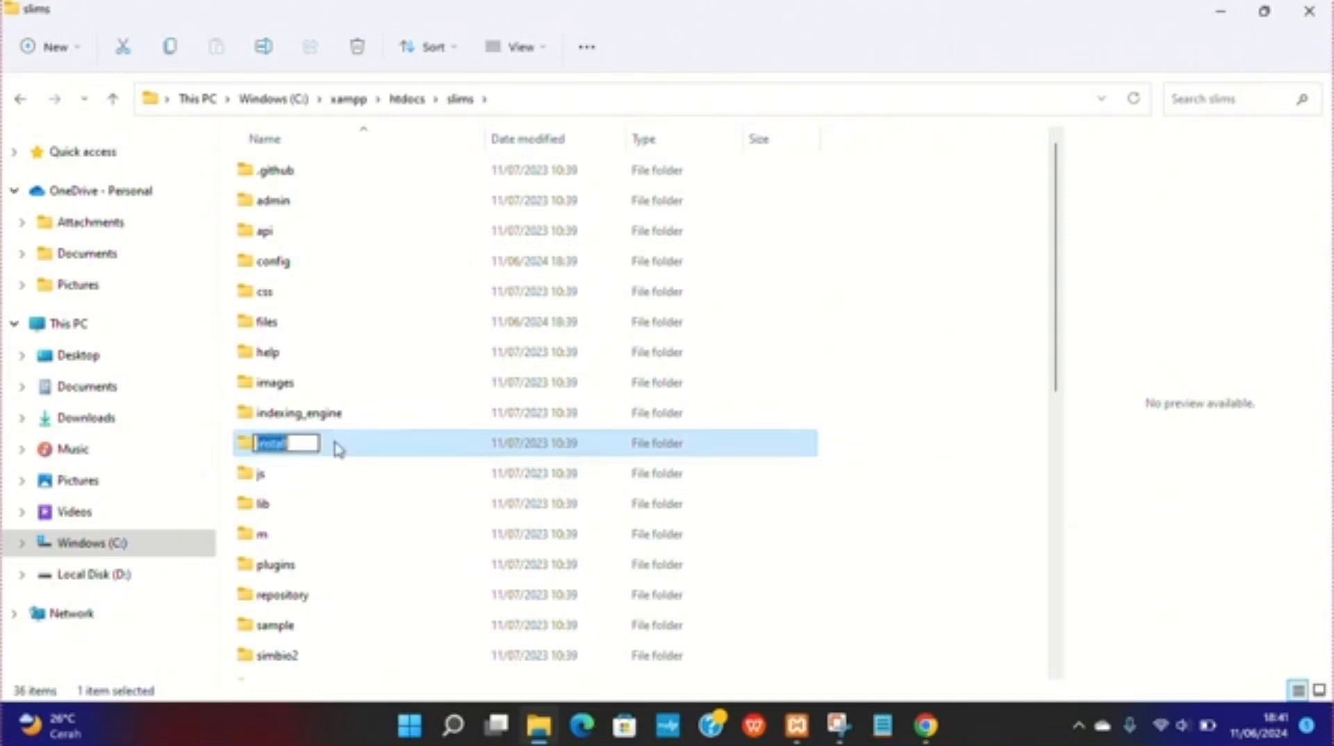
type("_")
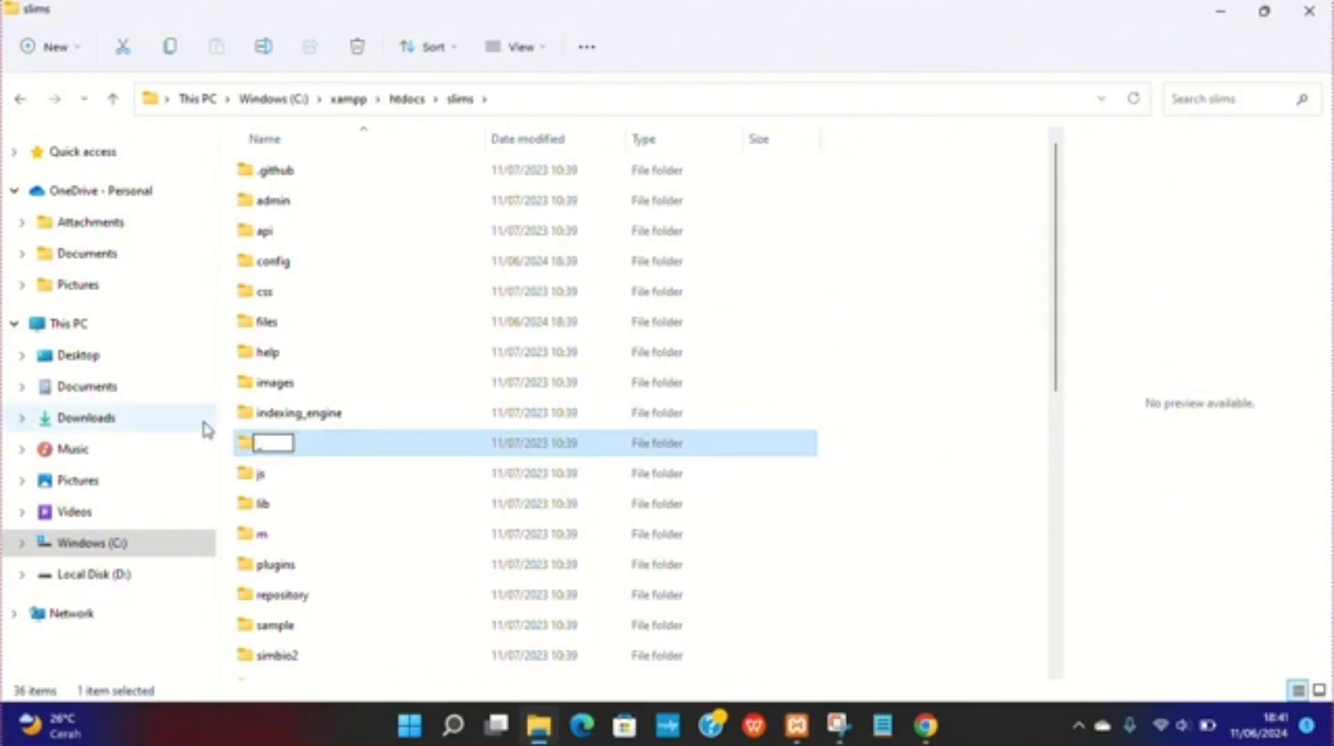
type("IN")
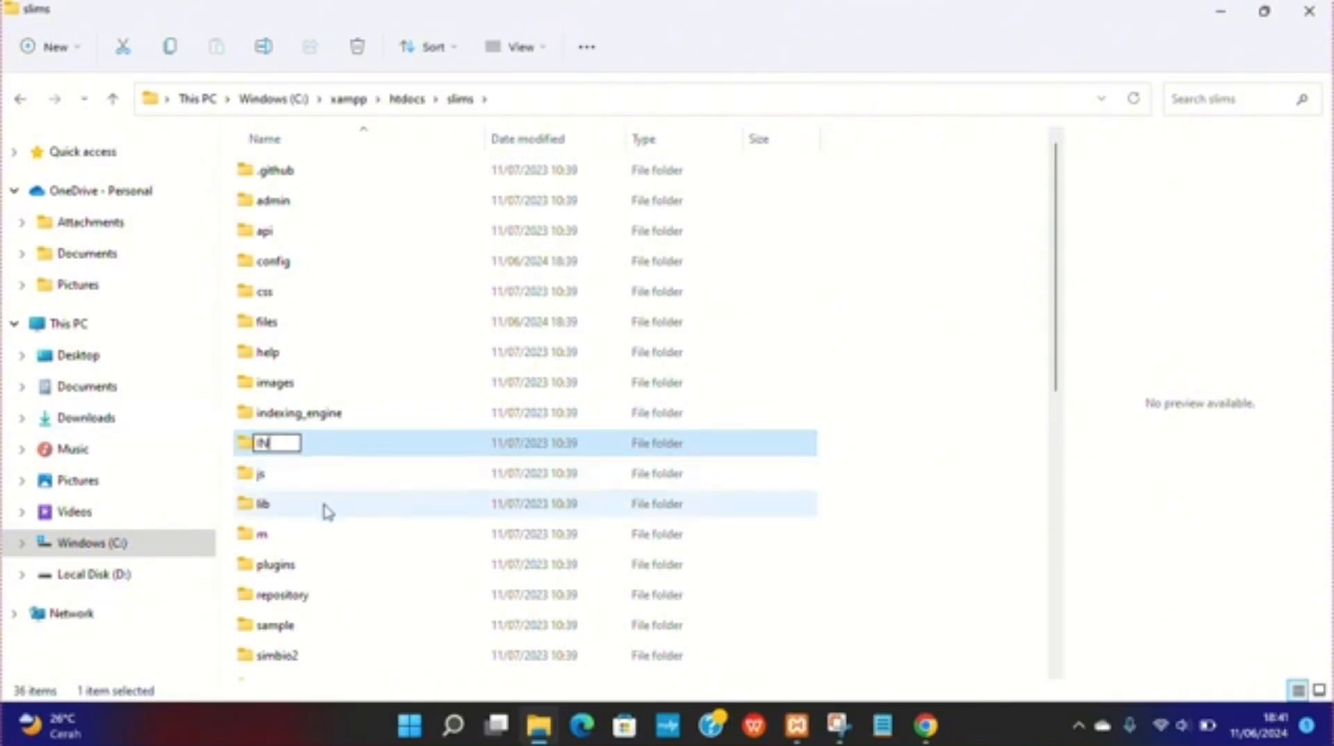
key("BackSpace")
key("BackSpace")
type("install_")
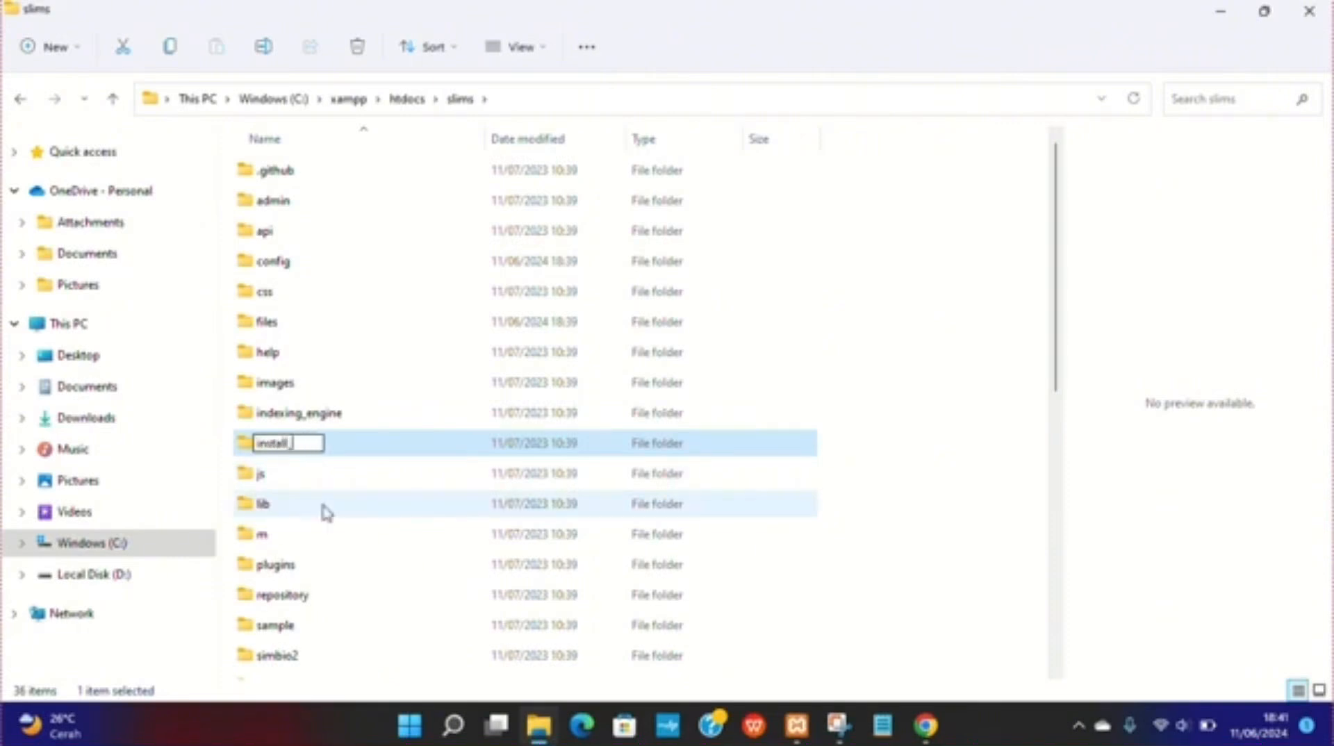
left_click(978, 343)
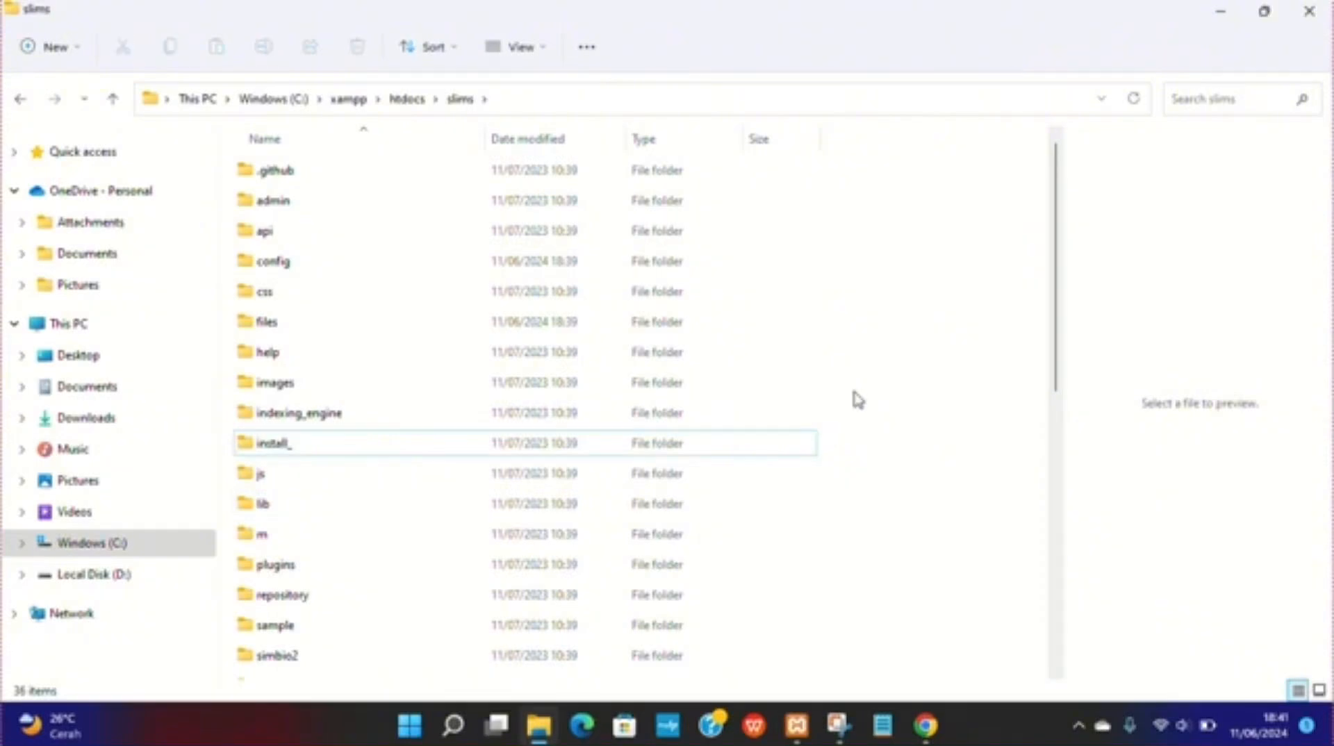
Step: Switch back to the browser and reload the SLiMS admin dashboard
left_click(925, 725)
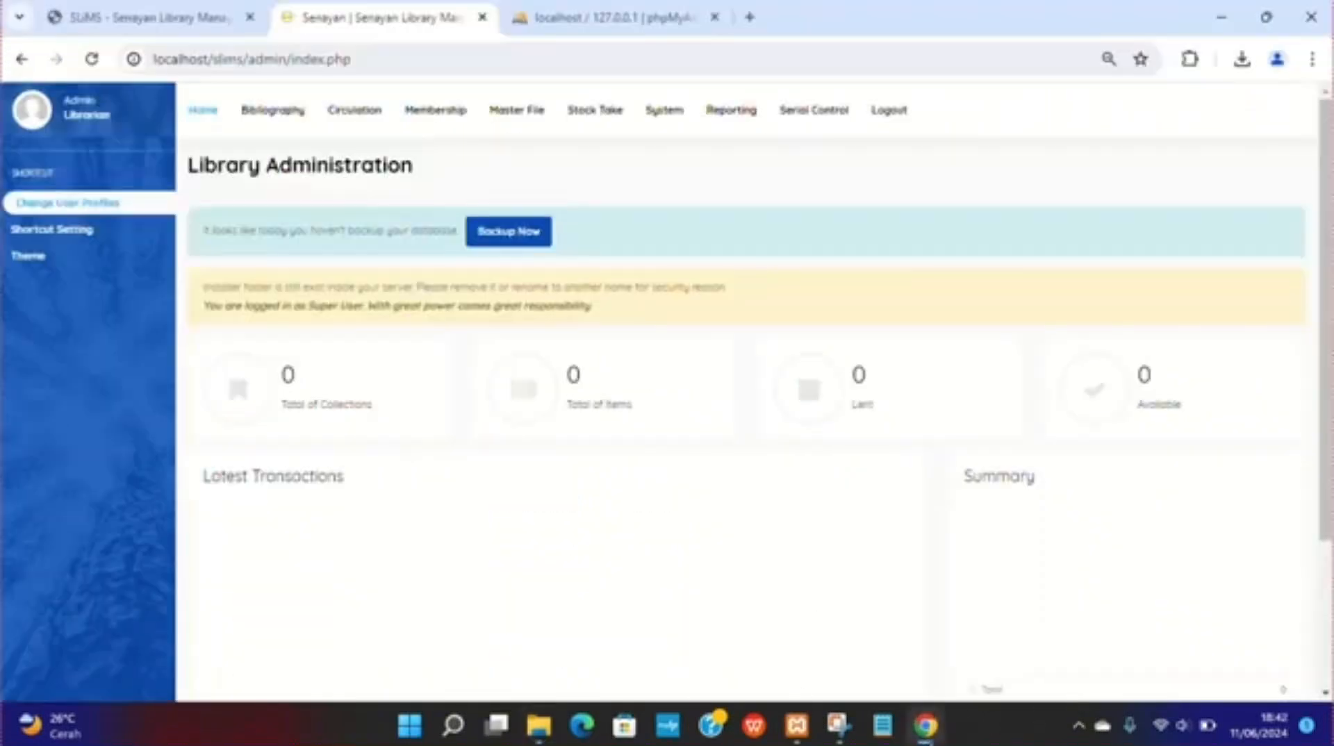
left_click(93, 62)
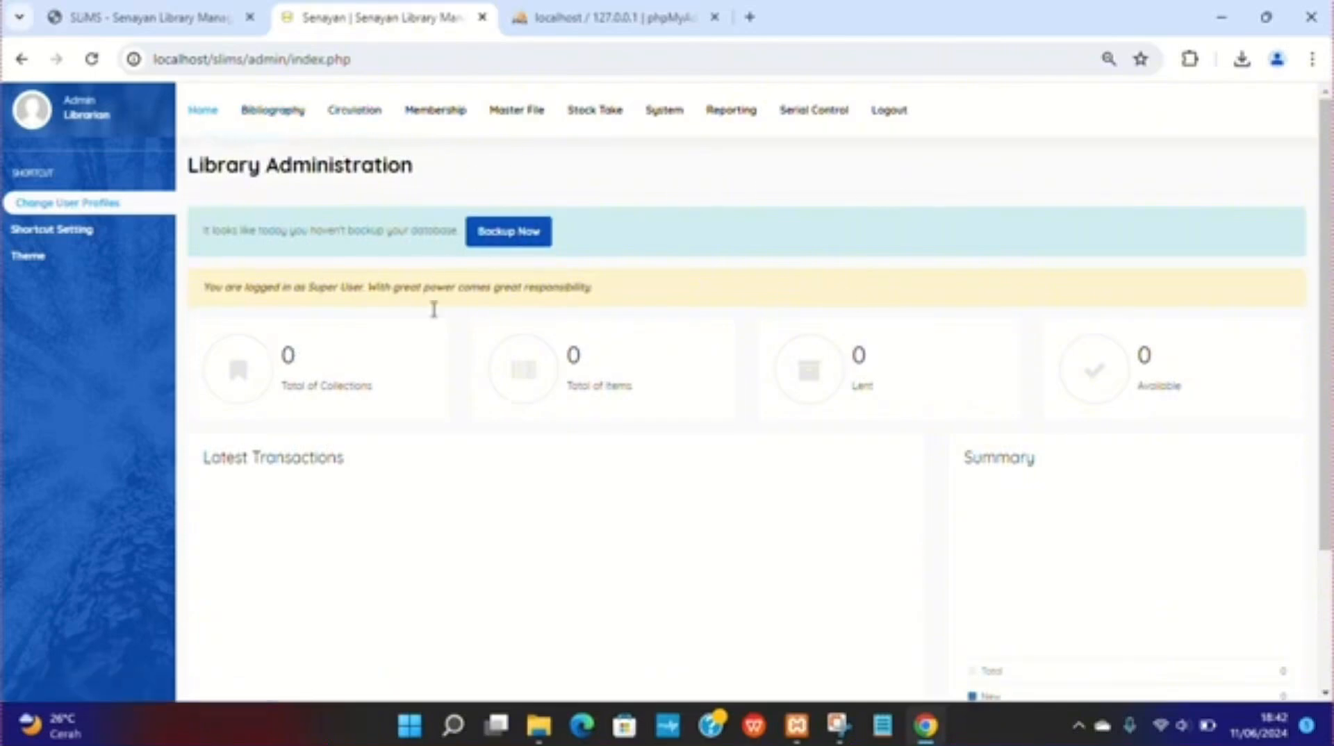
Step: Start a new bibliography record and enter the title Pengantar Ilmu Perpustakaan
left_click(261, 126)
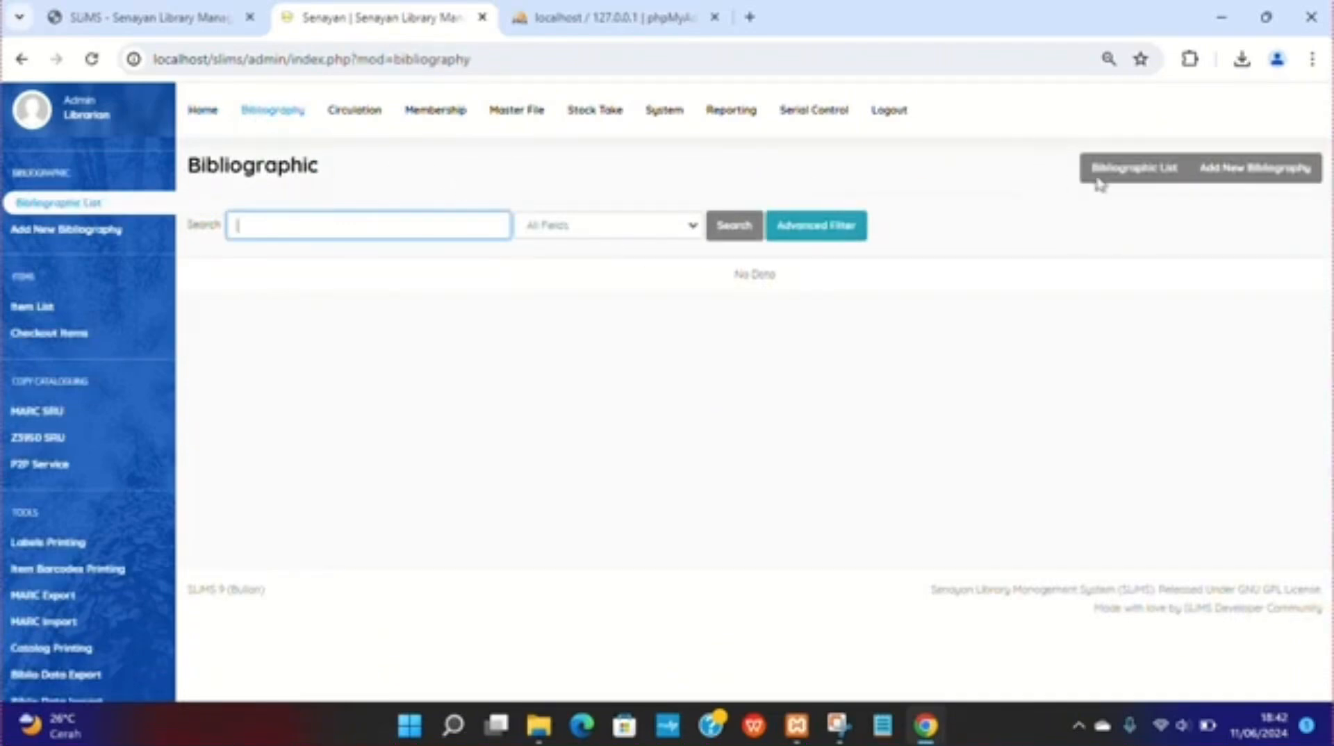
left_click(1248, 180)
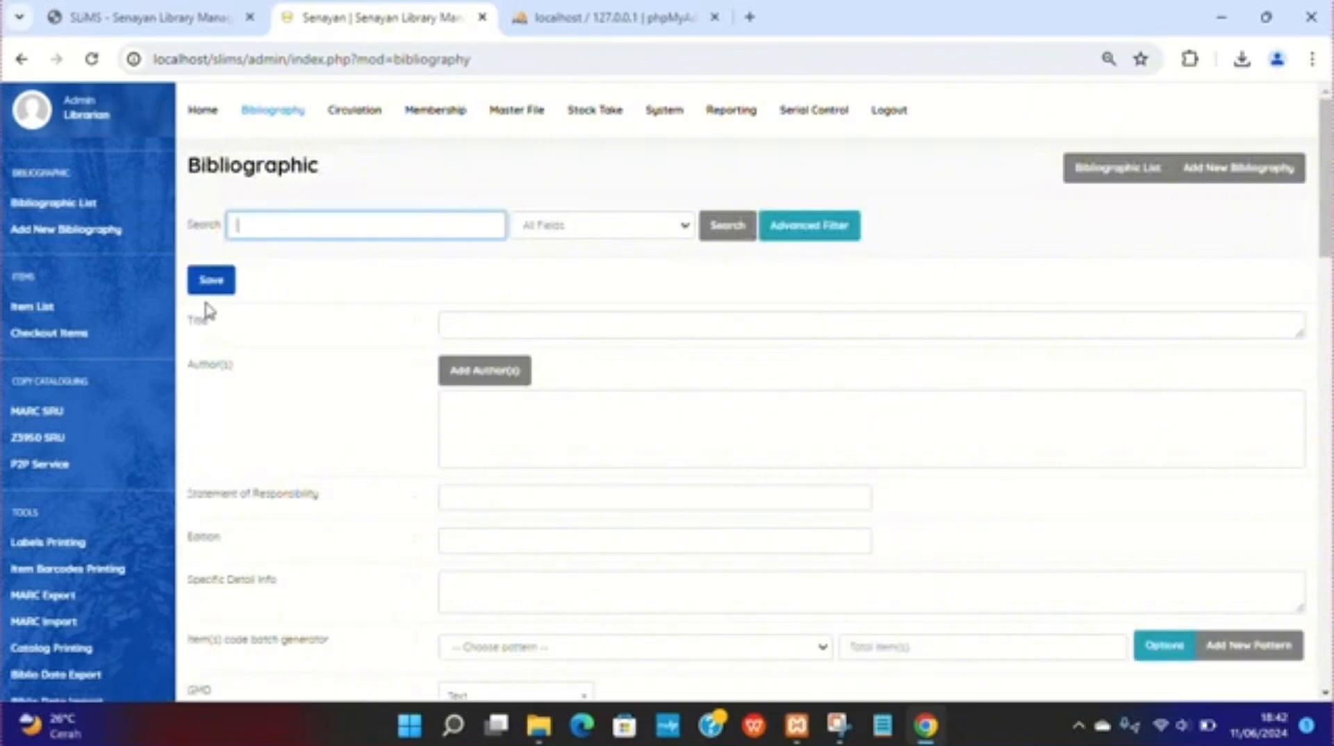
left_click(482, 333)
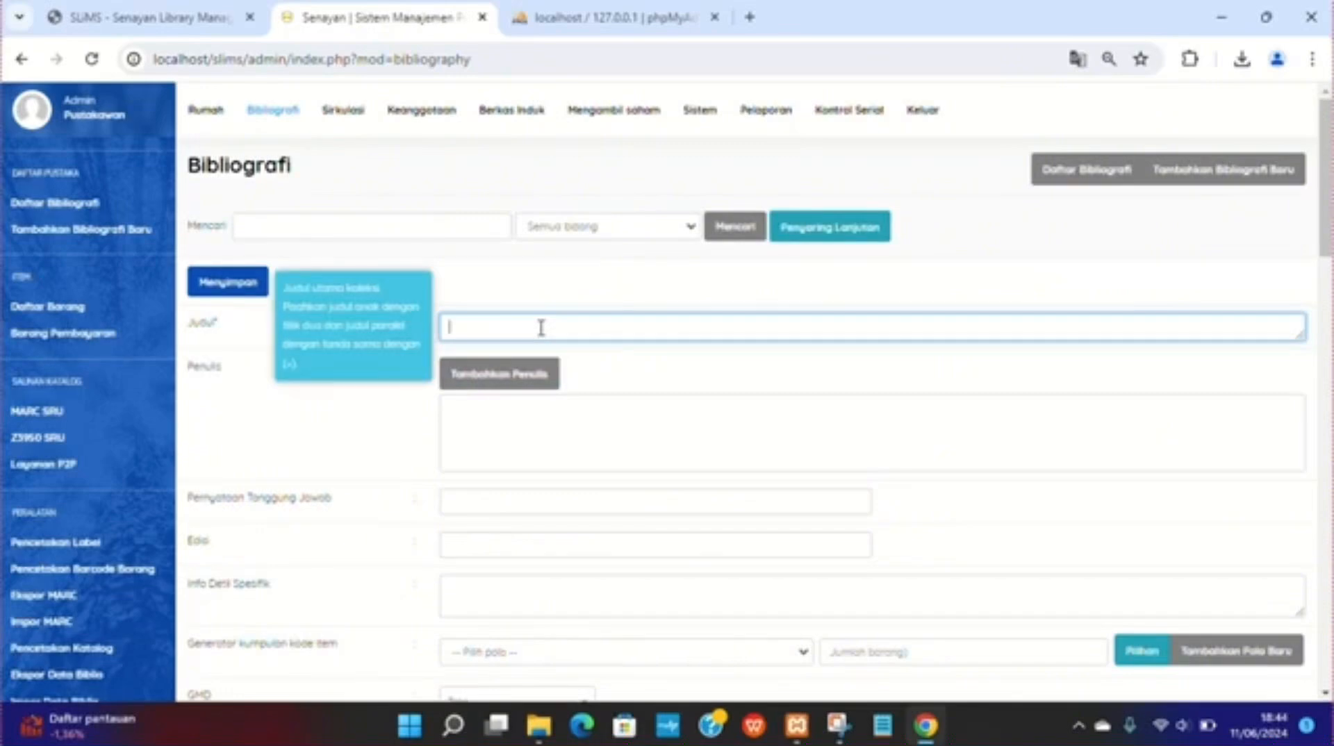
type("pe")
key("BackSpace")
key("BackSpace")
type("pe")
key("BackSpace")
key("BackSpace")
type("Pengantar Ilmu ")
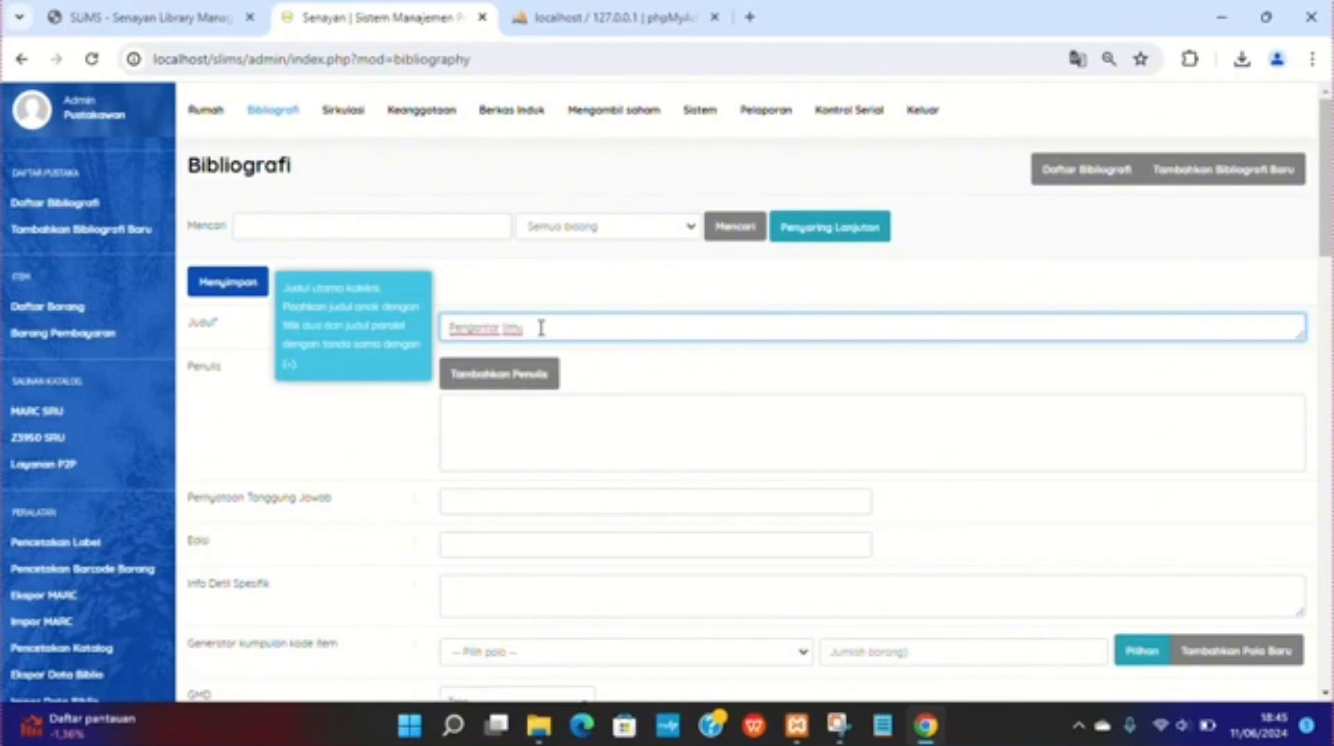
type("Perpustakaan")
Step: Open the add-author dialog and enter the author's name
left_click(473, 386)
left_click(539, 329)
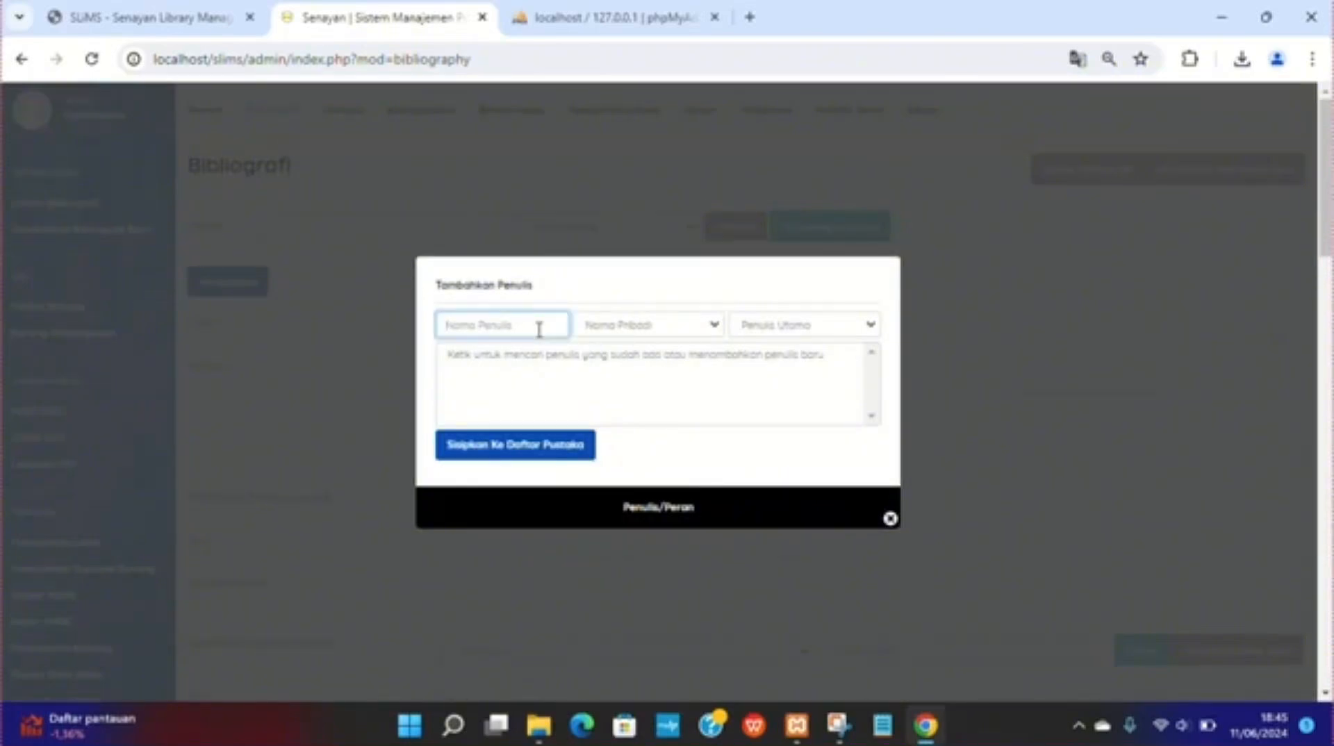
type("boig")
key("BackSpace")
key("BackSpace")
key("BackSpace")
key("BackSpace")
type("B")
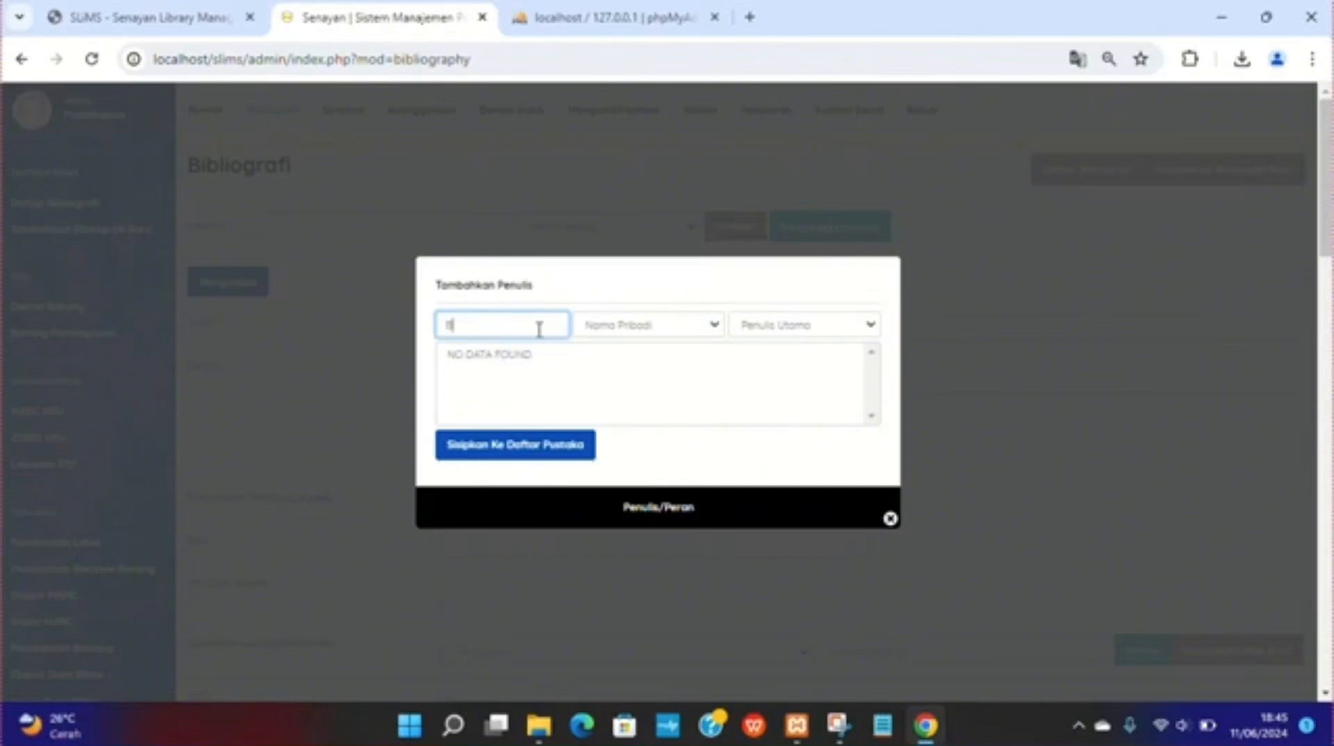
type("oig Komala")
key("BackSpace")
key("BackSpace")
key("BackSpace")
key("BackSpace")
key("BackSpace")
key("BackSpace")
key("BackSpace")
type("Roro")
Step: Set the author type to Nama Pribadi and role to Penulis Utama, insert the author into the record, and close the dialog
left_click(697, 336)
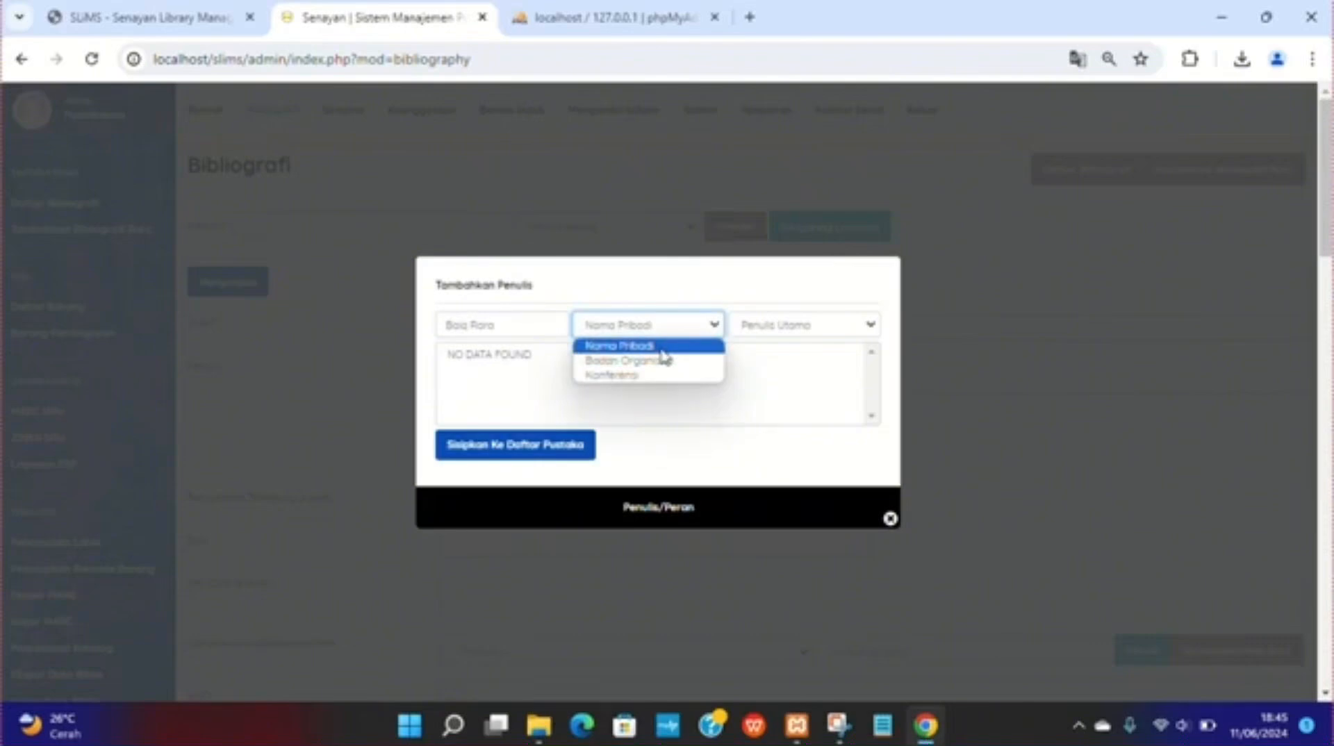
left_click(799, 326)
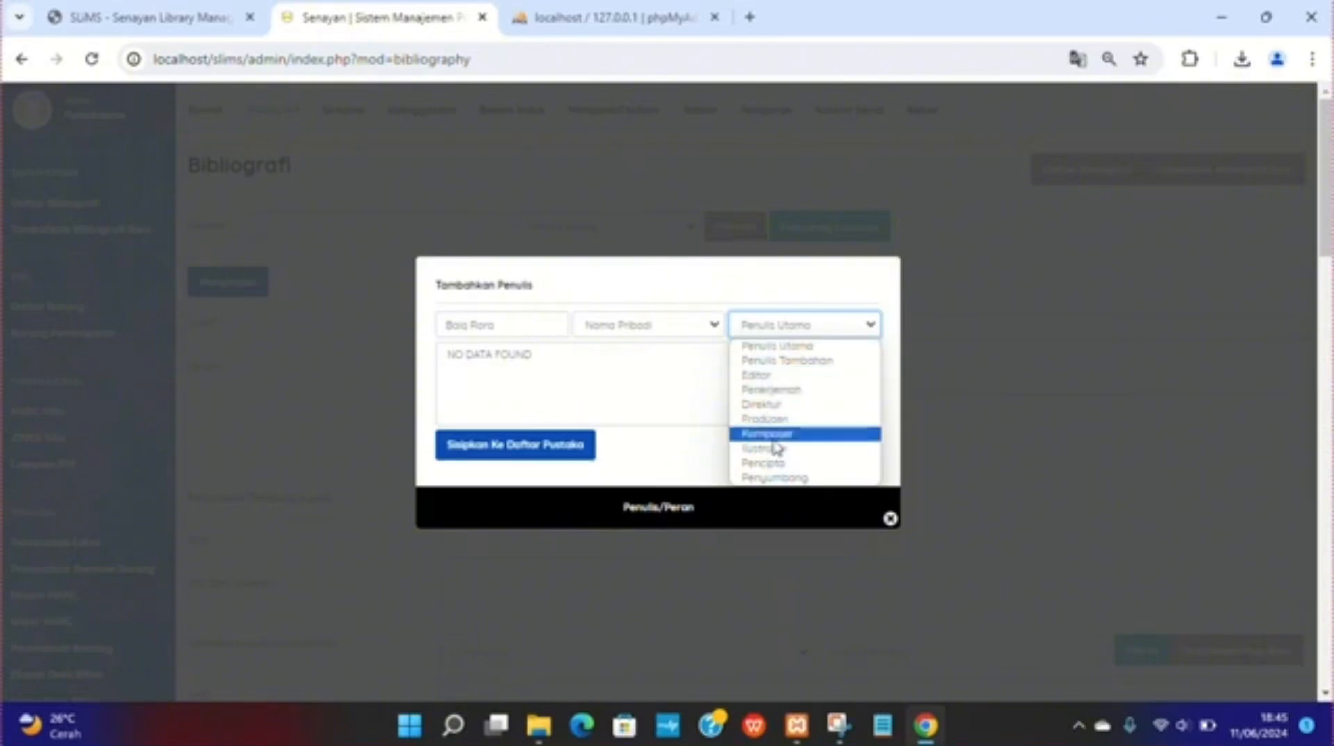
left_click(778, 355)
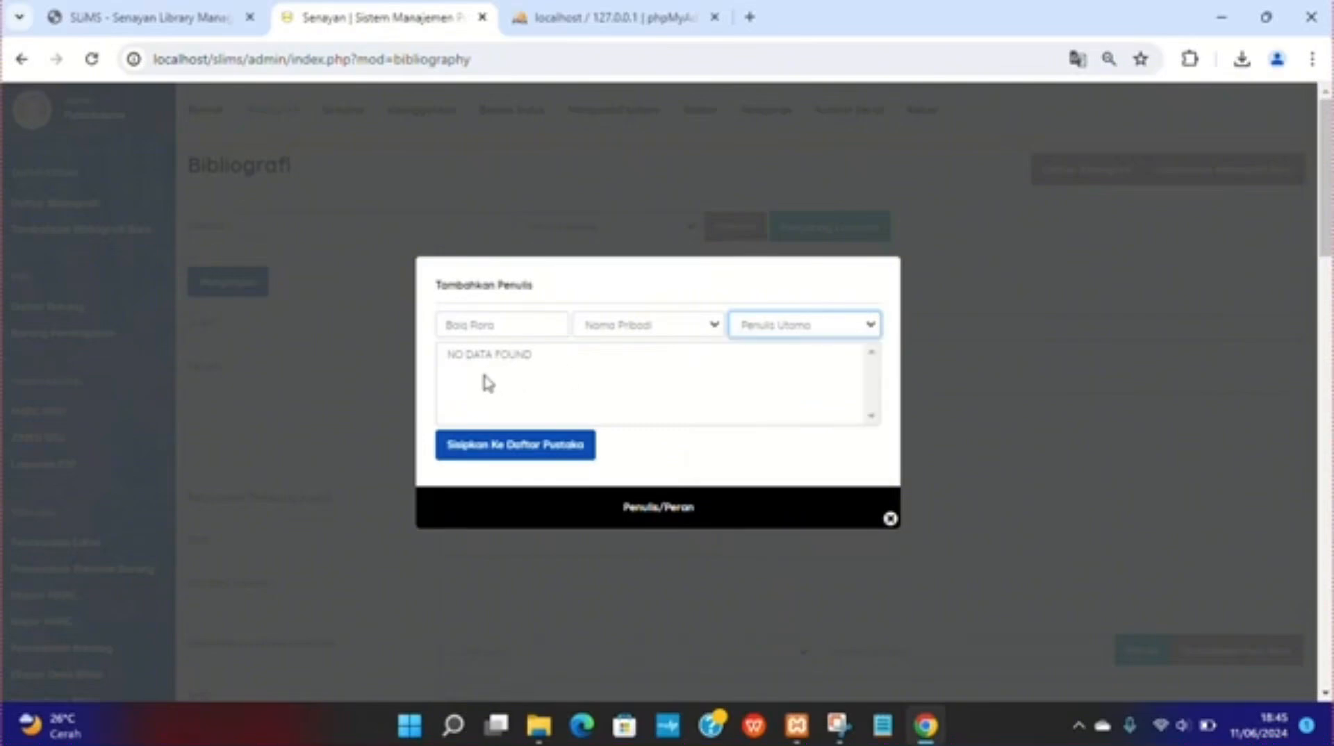
left_click(490, 450)
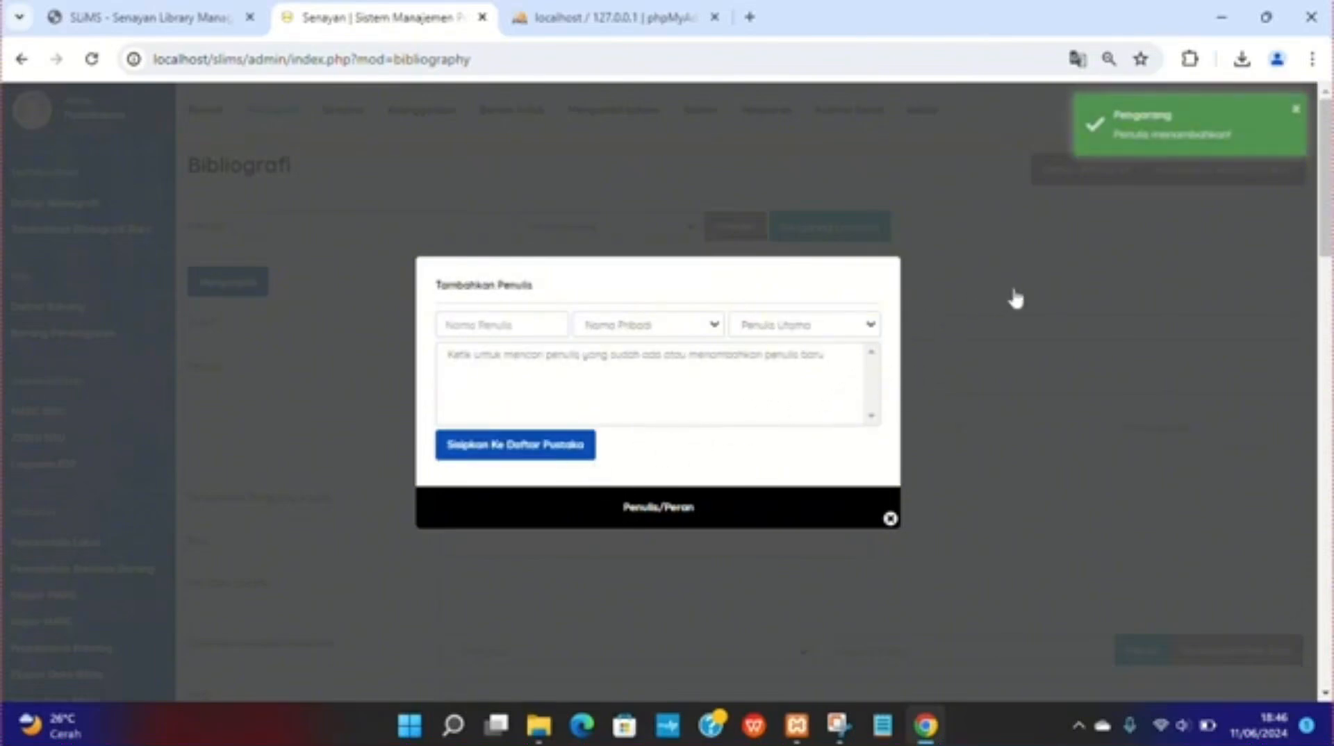
left_click(1039, 334)
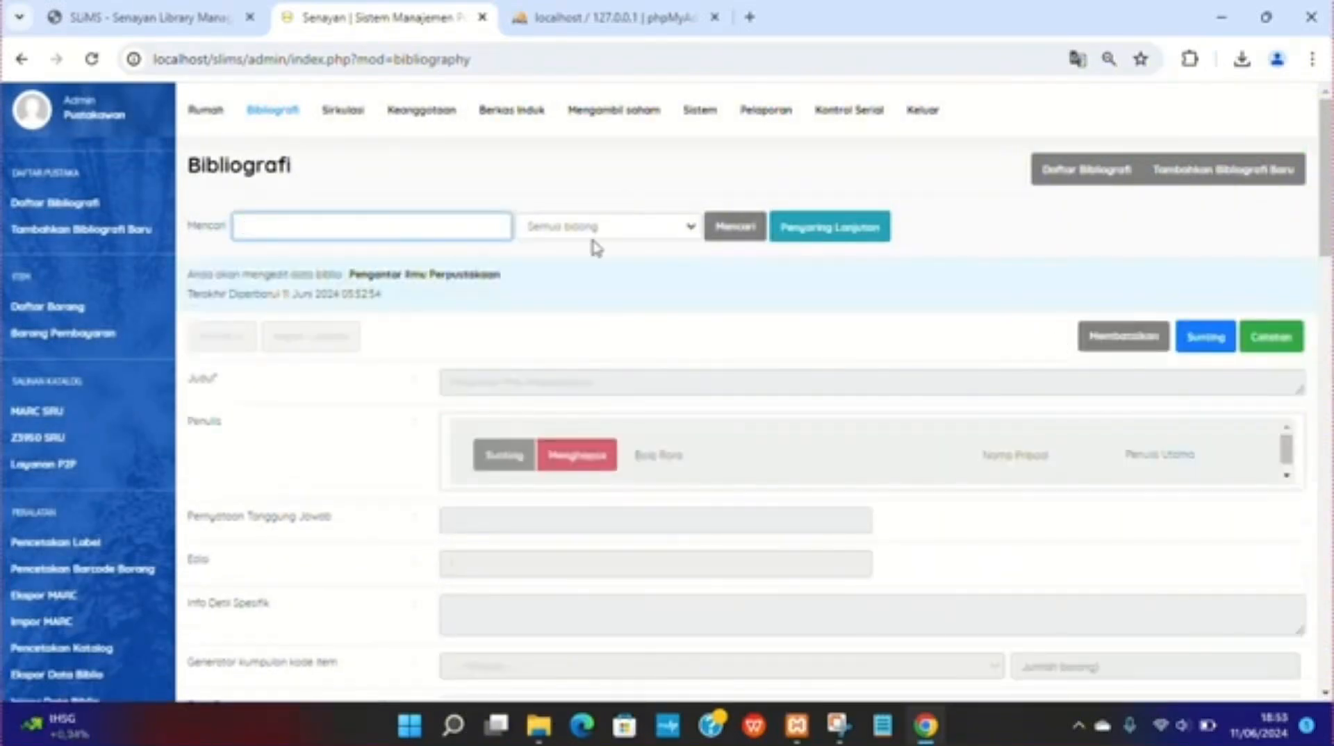
Step: Open Membership Type and start adding a new membership type
left_click(45, 217)
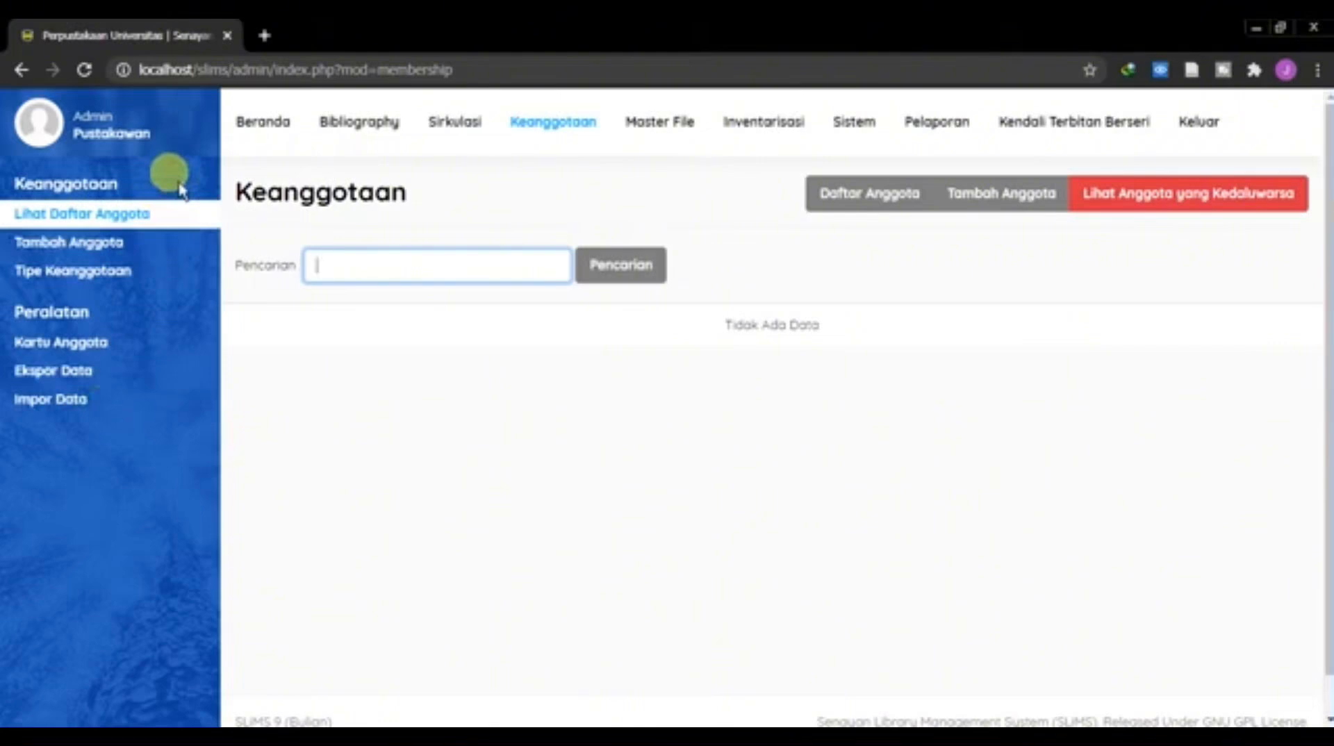
left_click(105, 270)
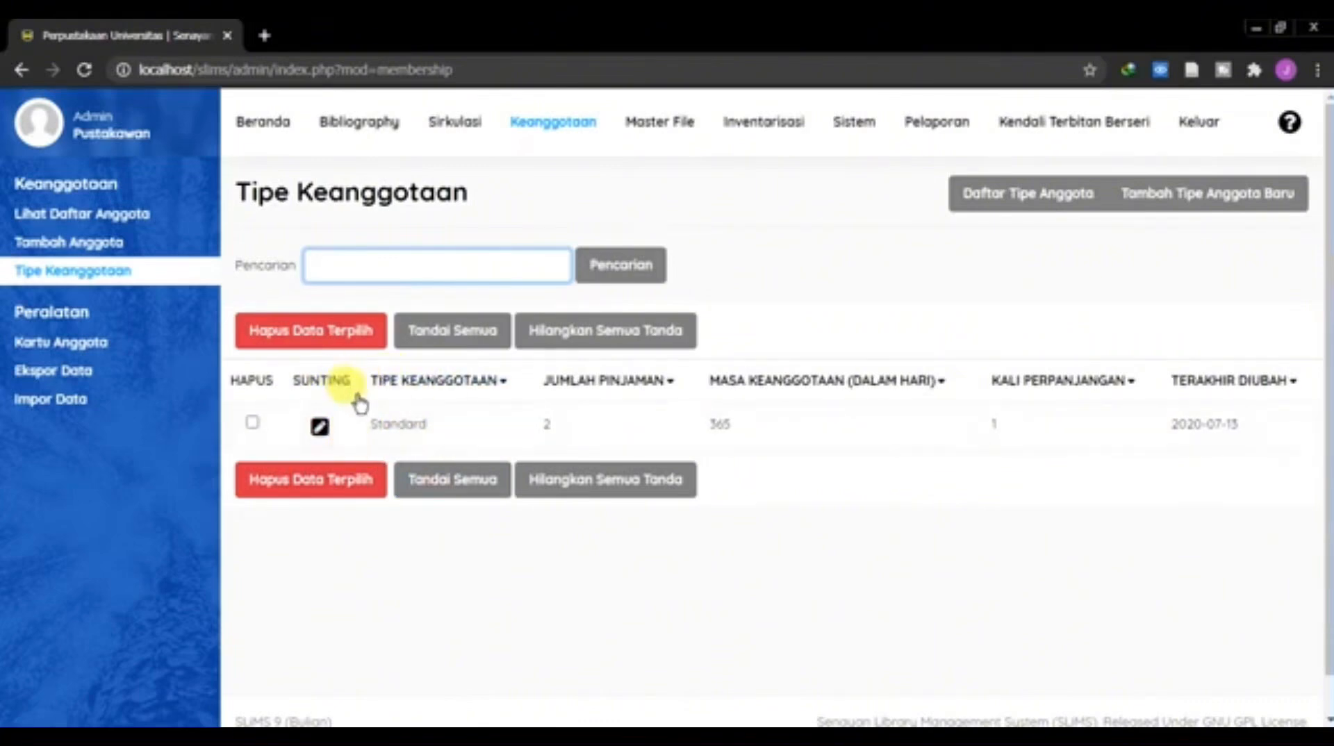
left_click(1229, 208)
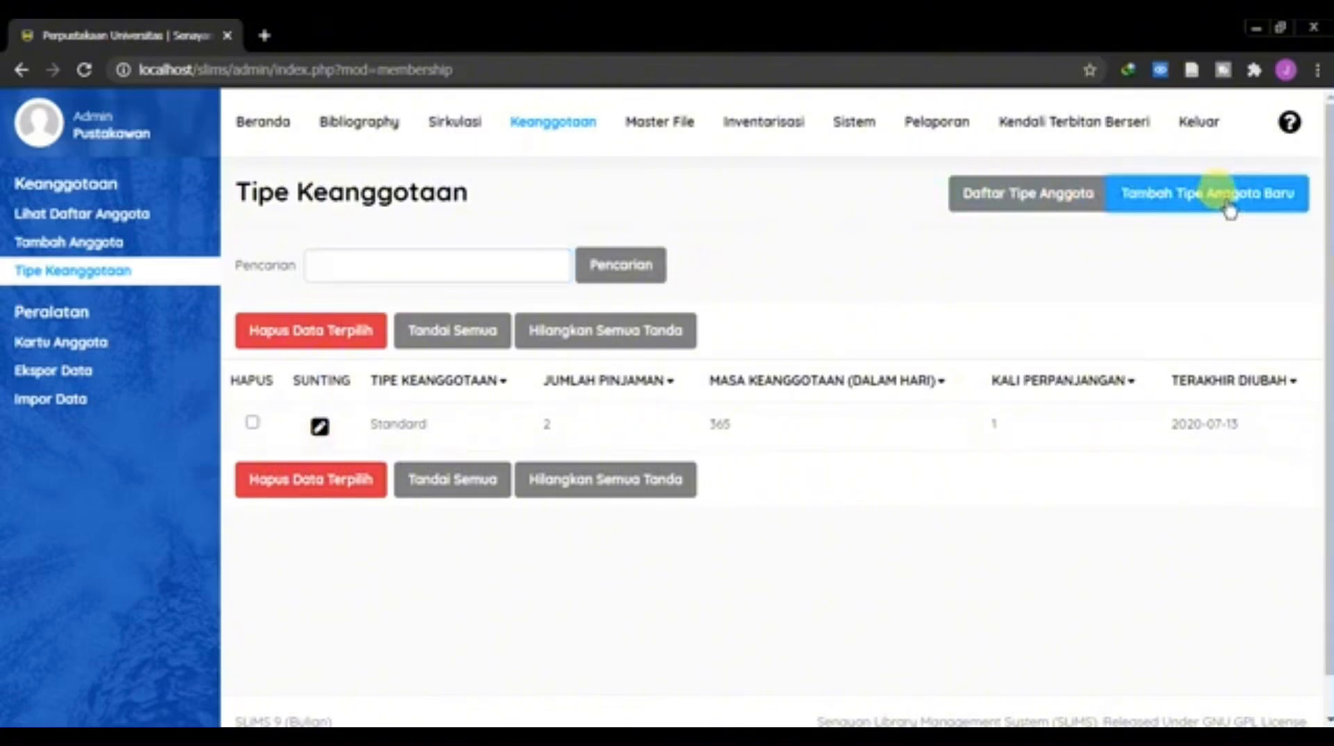
scroll(577, 384, "down", 2)
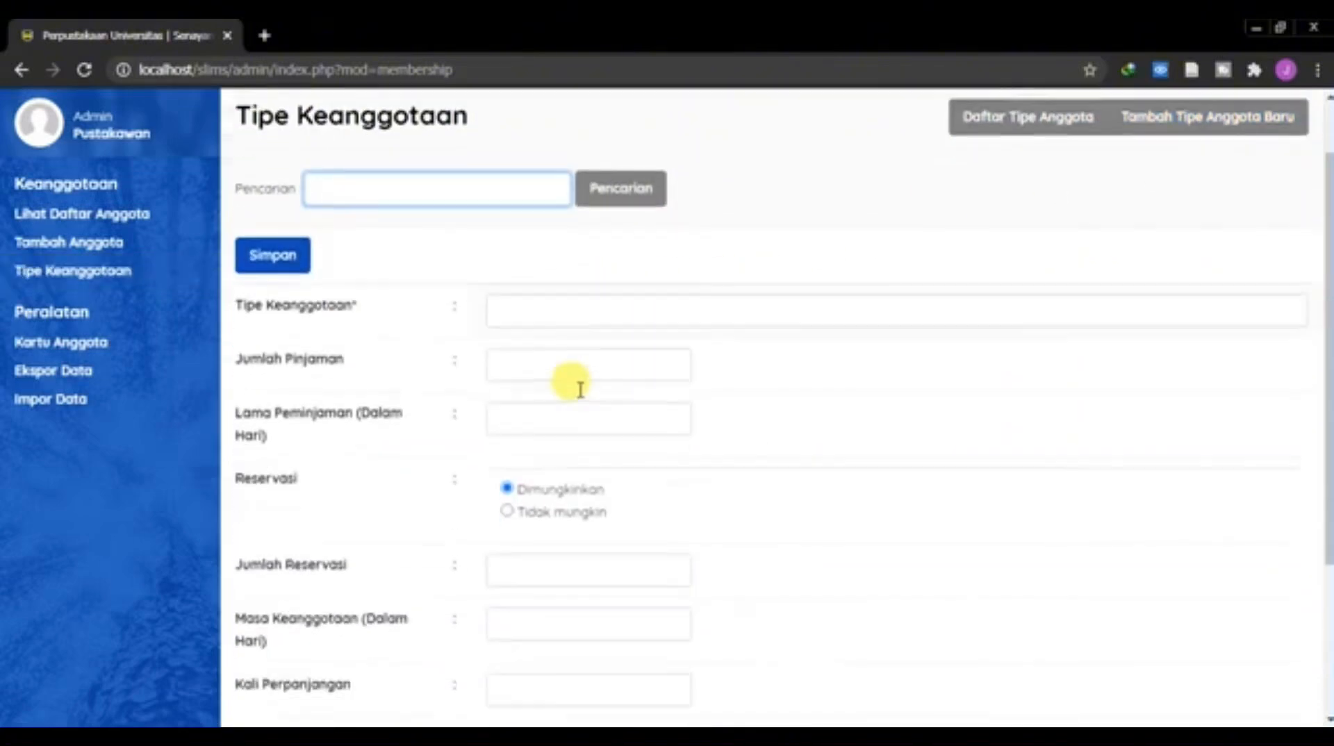
Step: Set the membership type name to Mahasiswa and the loan limit to 5
left_click(586, 290)
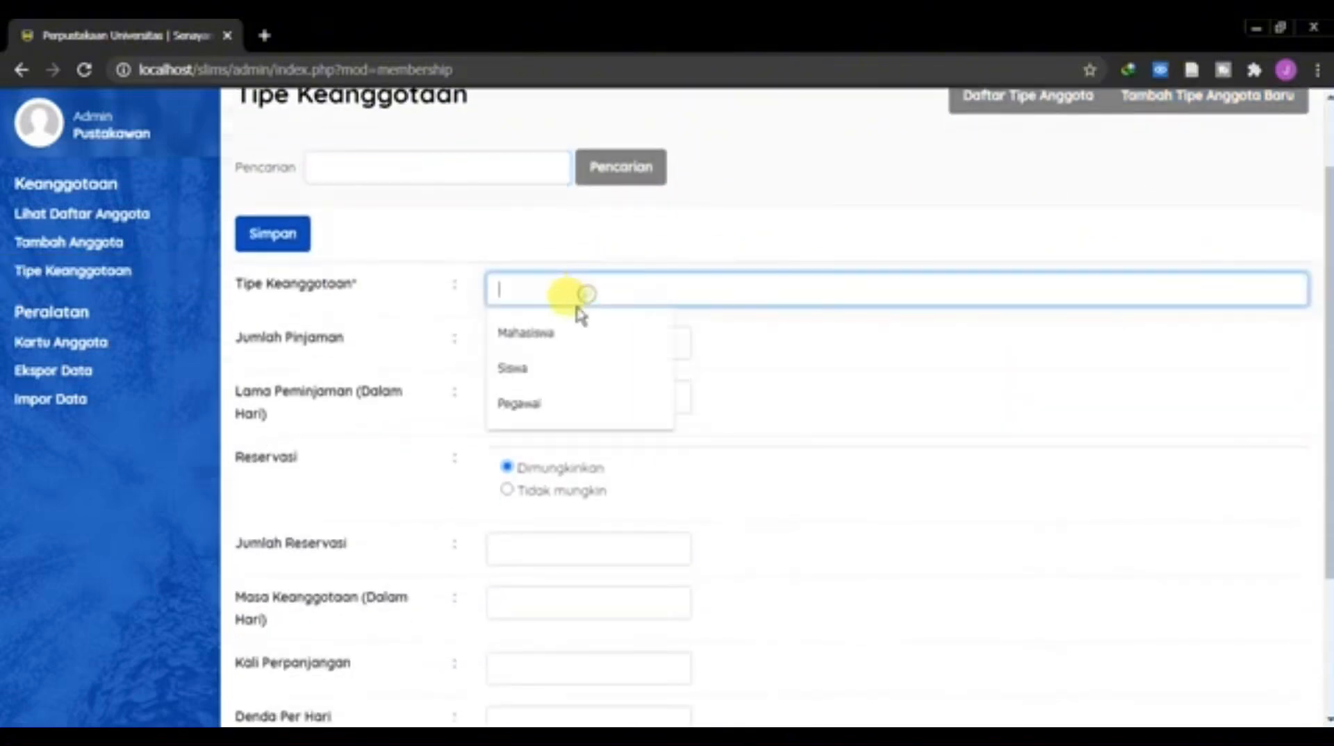
left_click(552, 332)
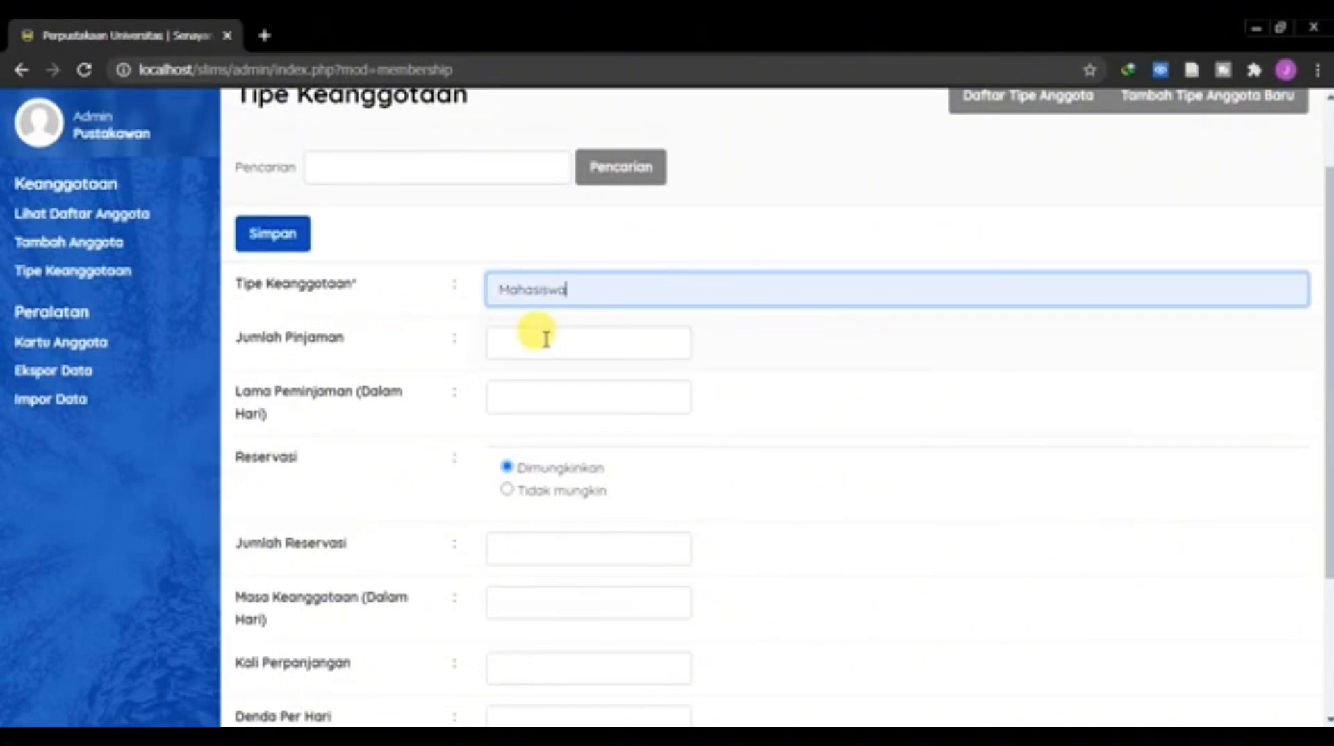
left_click(543, 344)
left_click(520, 387)
scroll(519, 382, "down", 3)
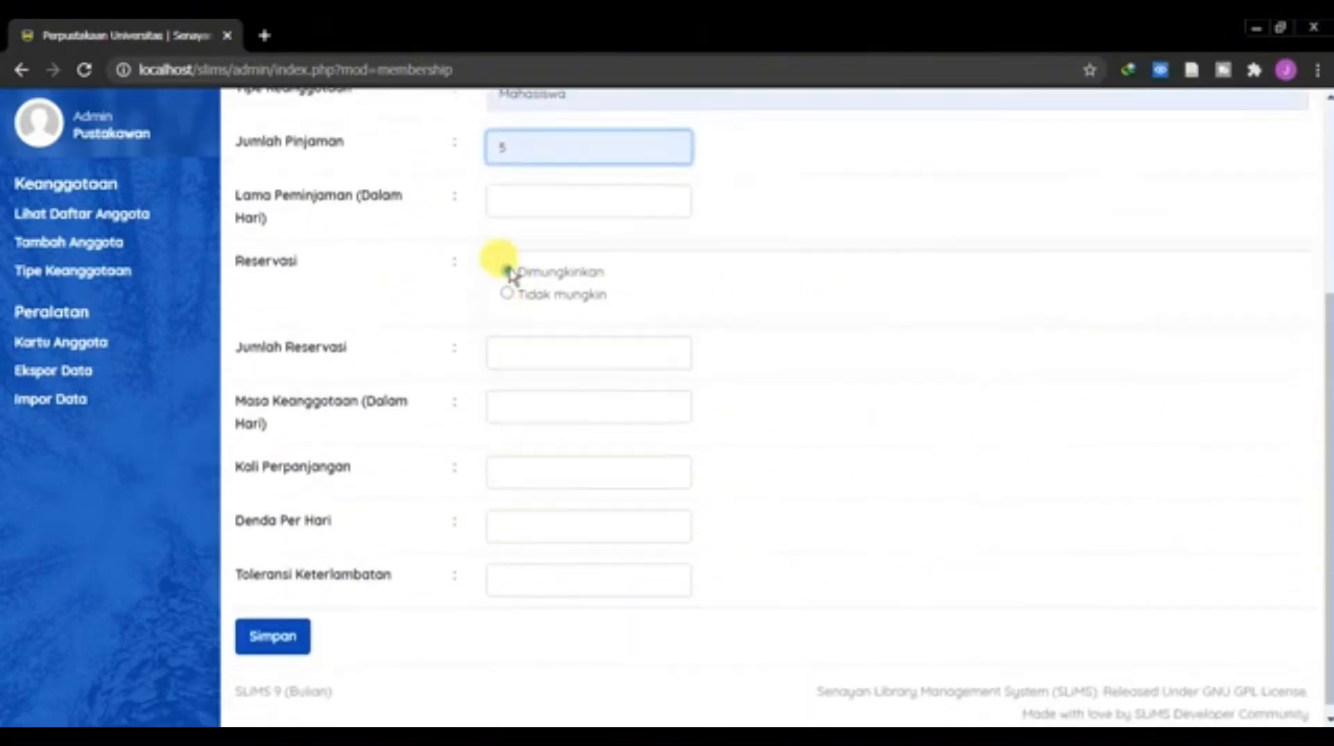
Step: Set the loan period to 7 days and the reservation limit to 2
left_click(515, 208)
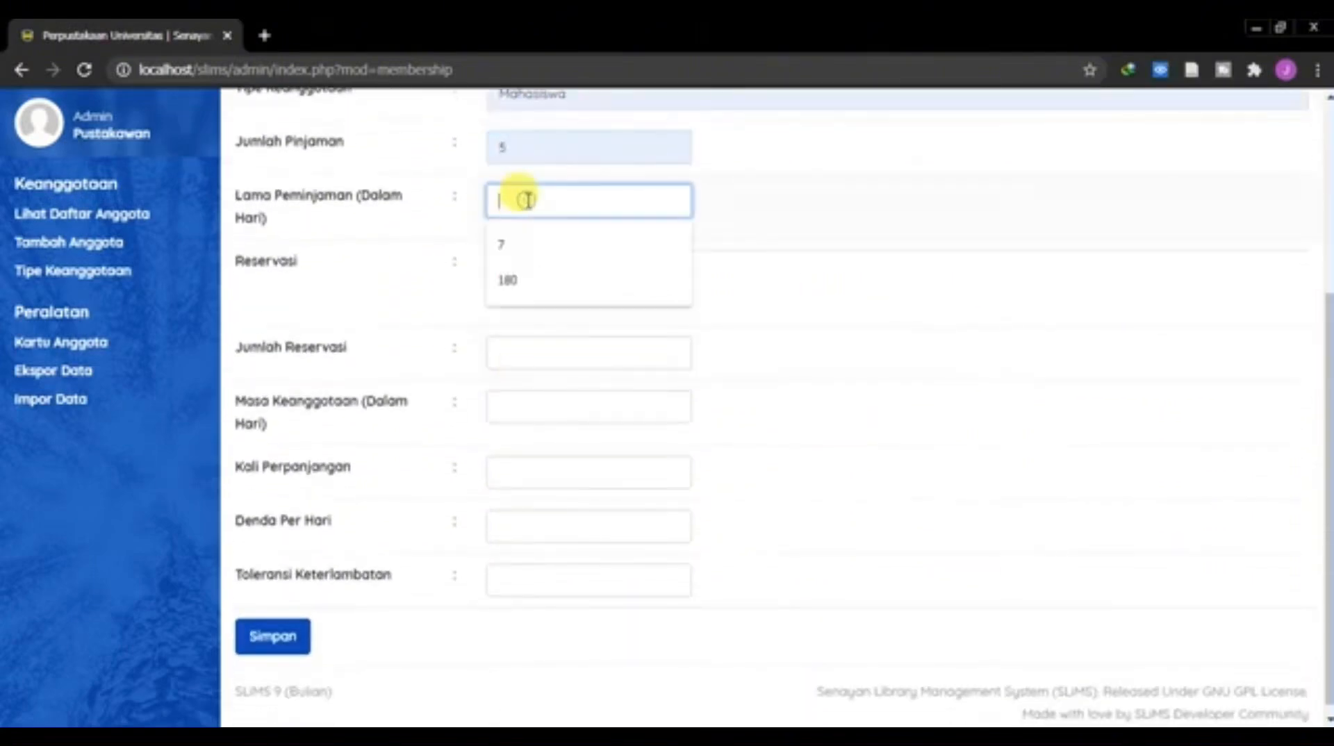
left_click(515, 247)
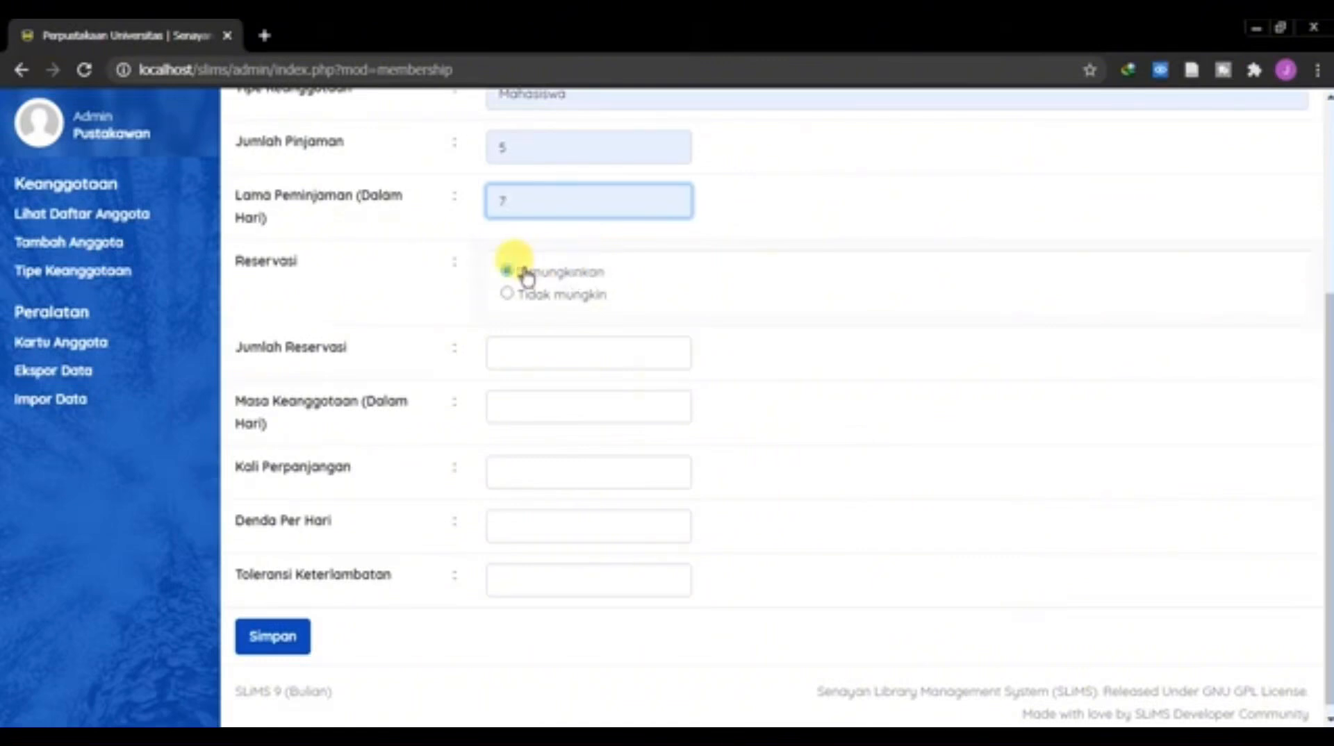
left_click(547, 347)
left_click(511, 395)
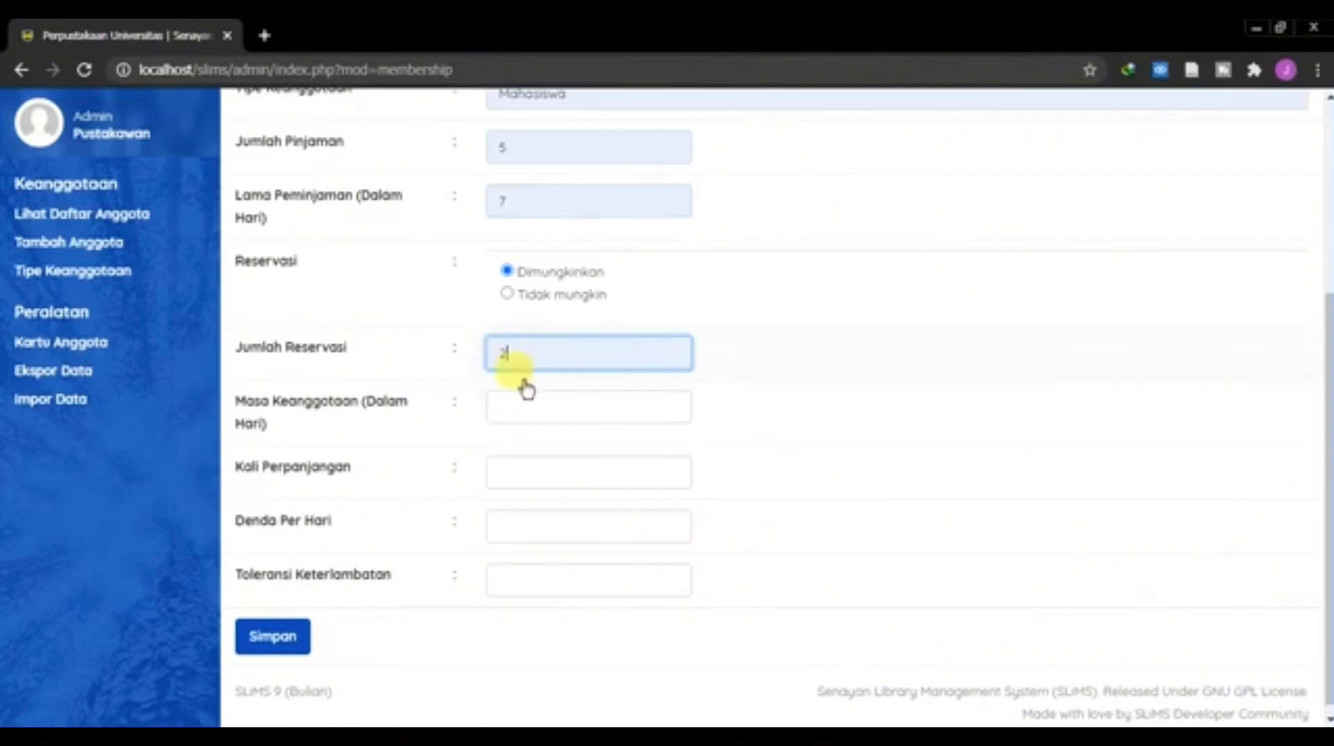
Step: Set the membership period to 360 days
scroll(499, 404, "down", 1)
left_click(500, 403)
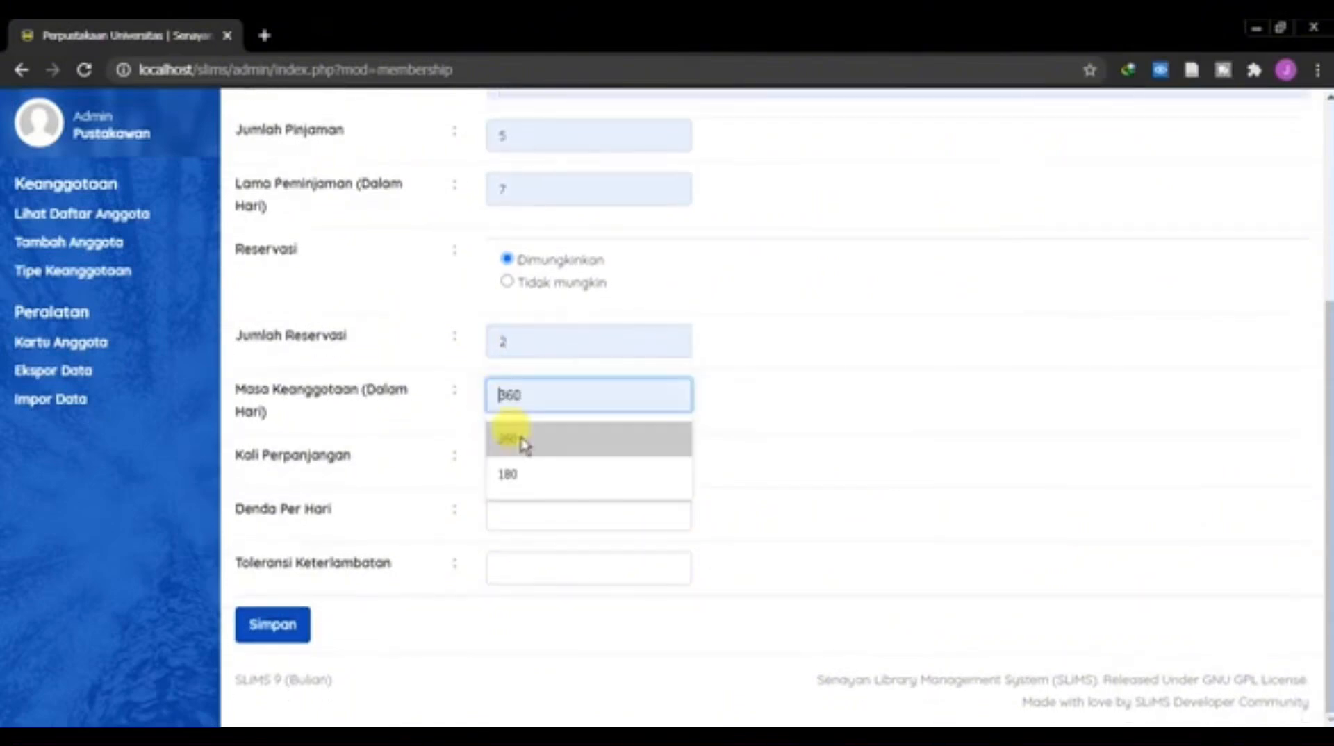
left_click(523, 442)
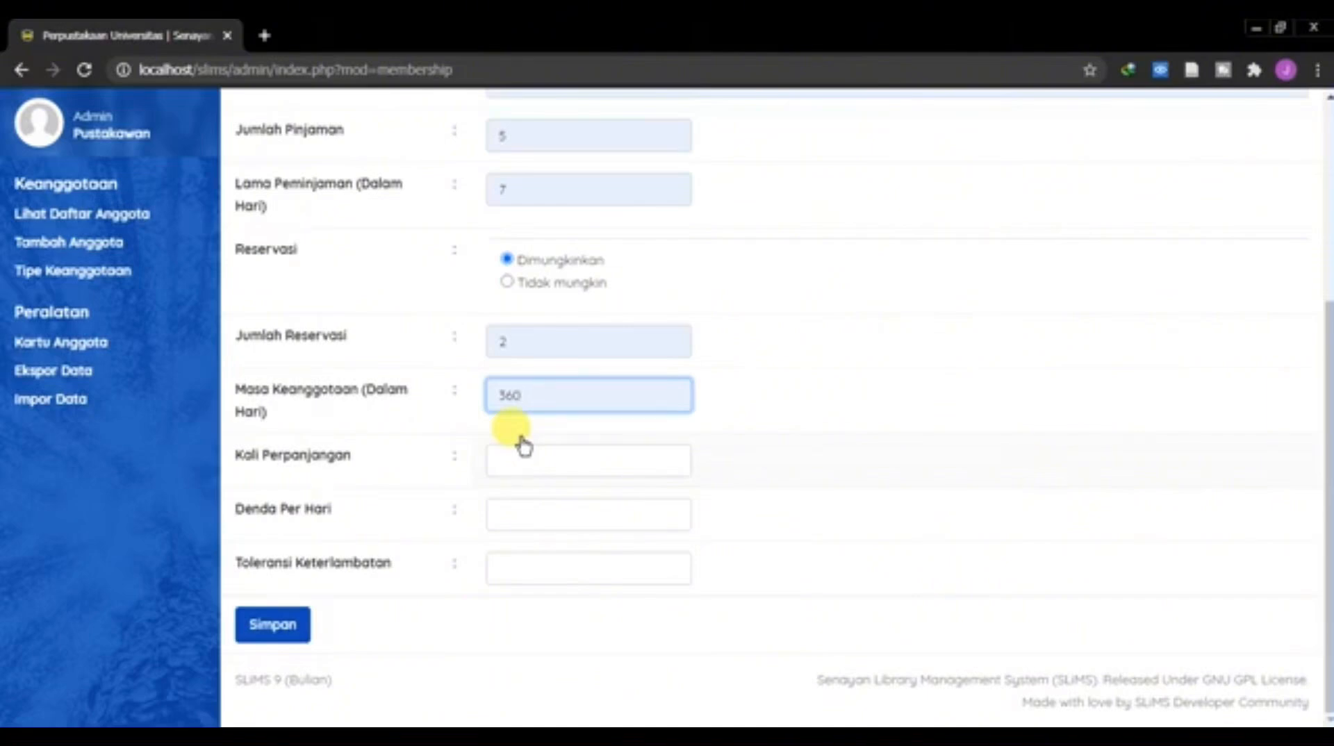
Step: Set the membership type's renewal limit to 3 and the fine per day to 250
left_click(517, 454)
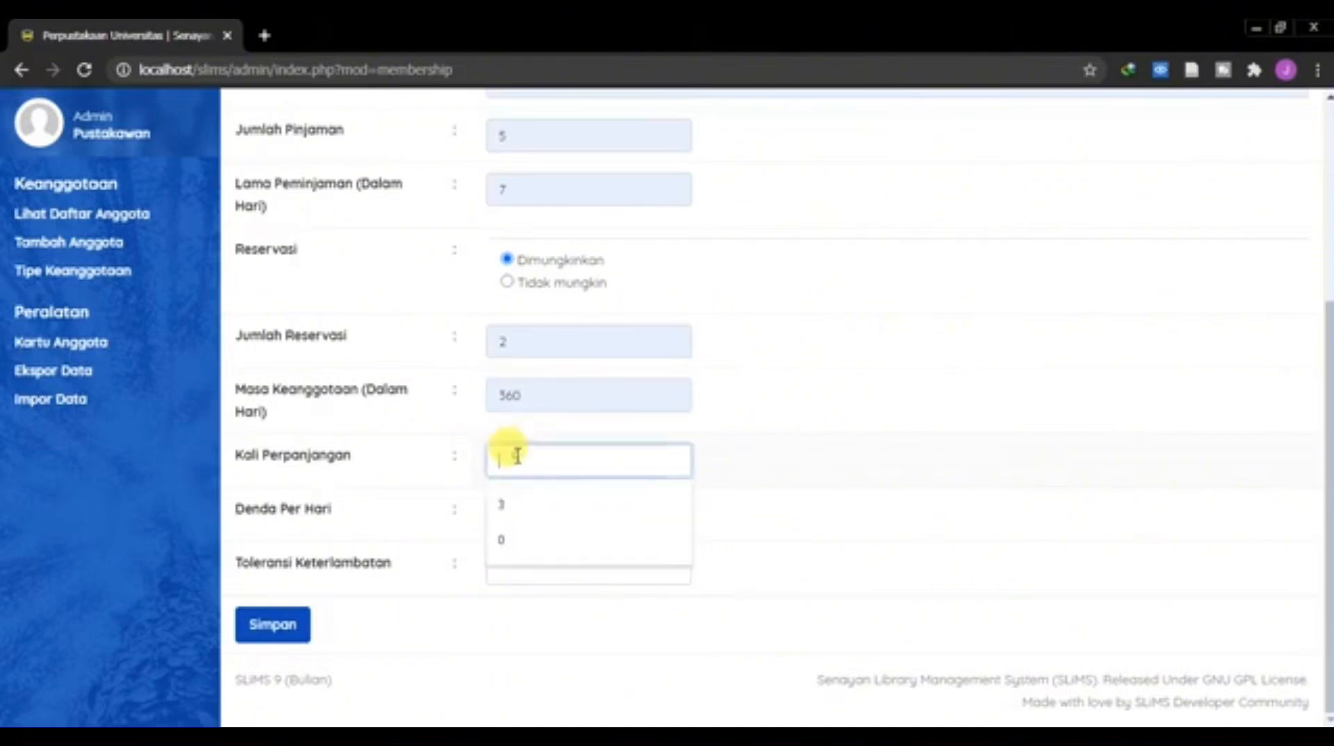
left_click(522, 505)
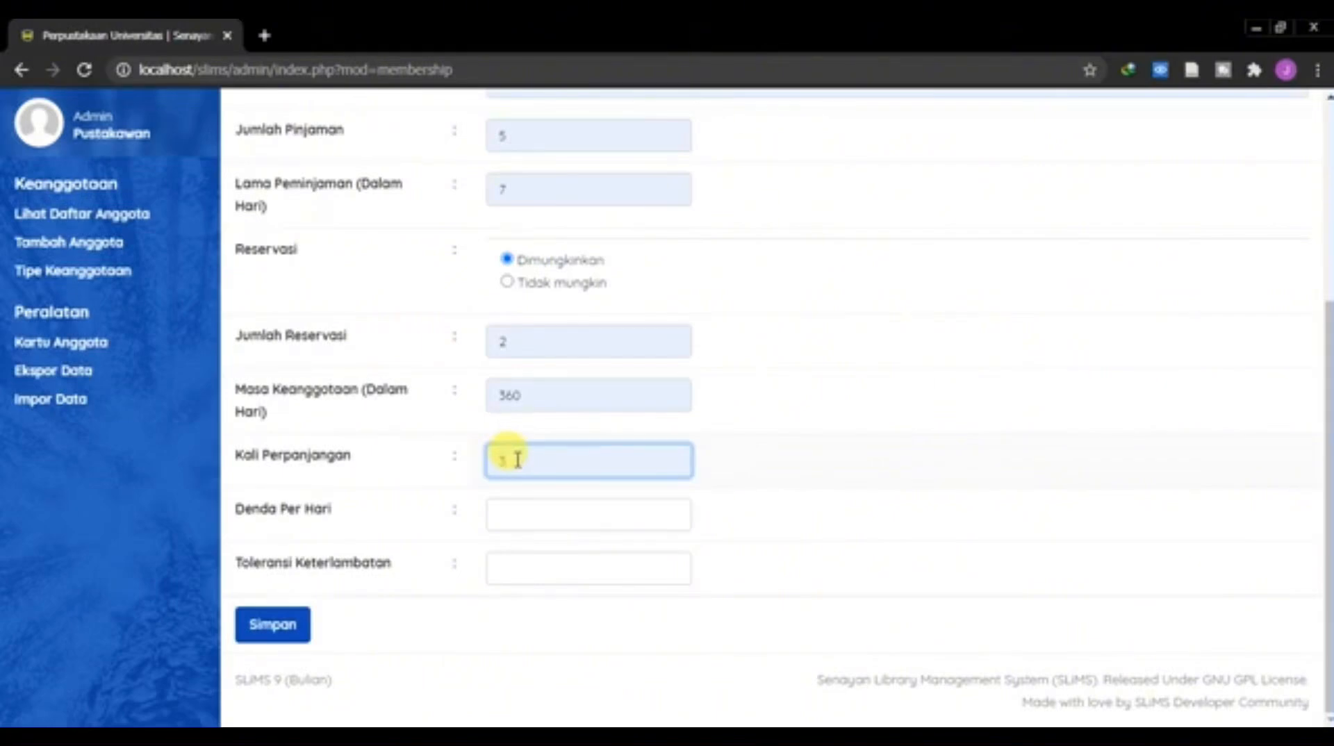
left_click(507, 514)
left_click(521, 560)
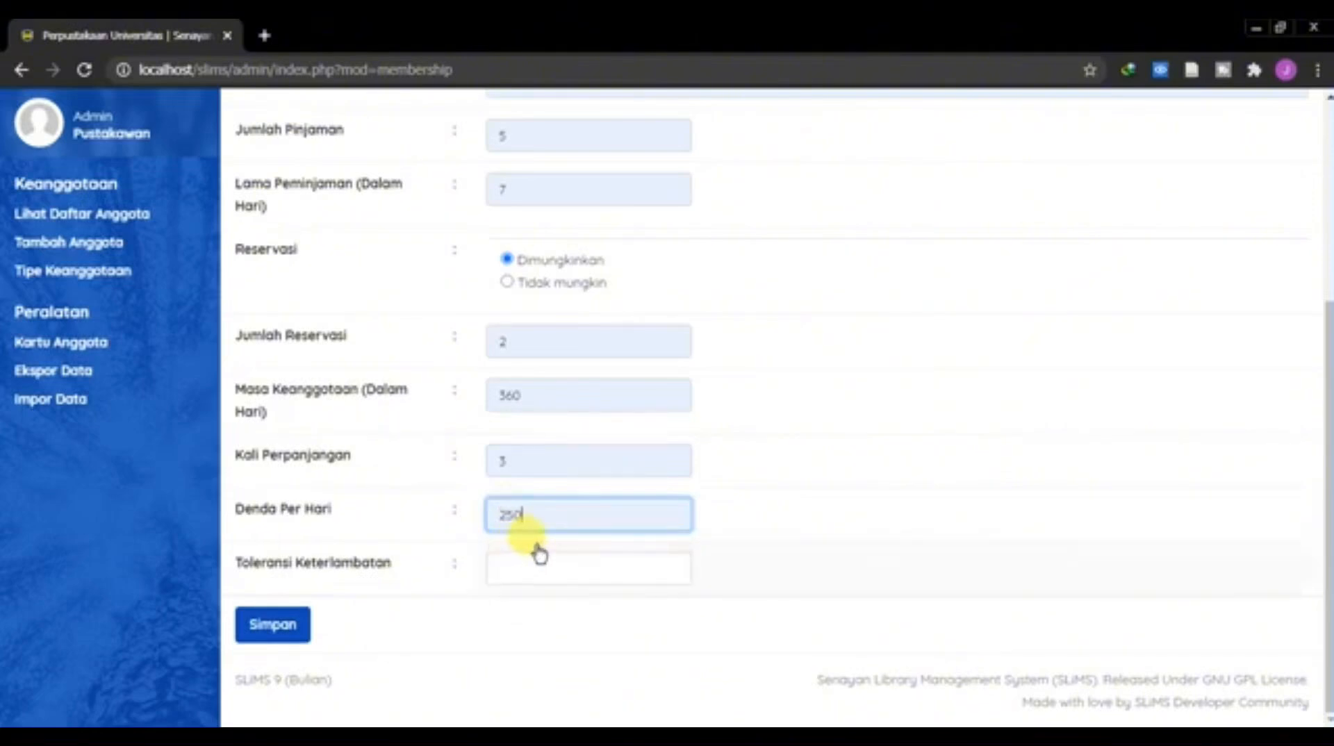
Step: Set the late tolerance to 0 and save the Mahasiswa membership type
left_click(537, 575)
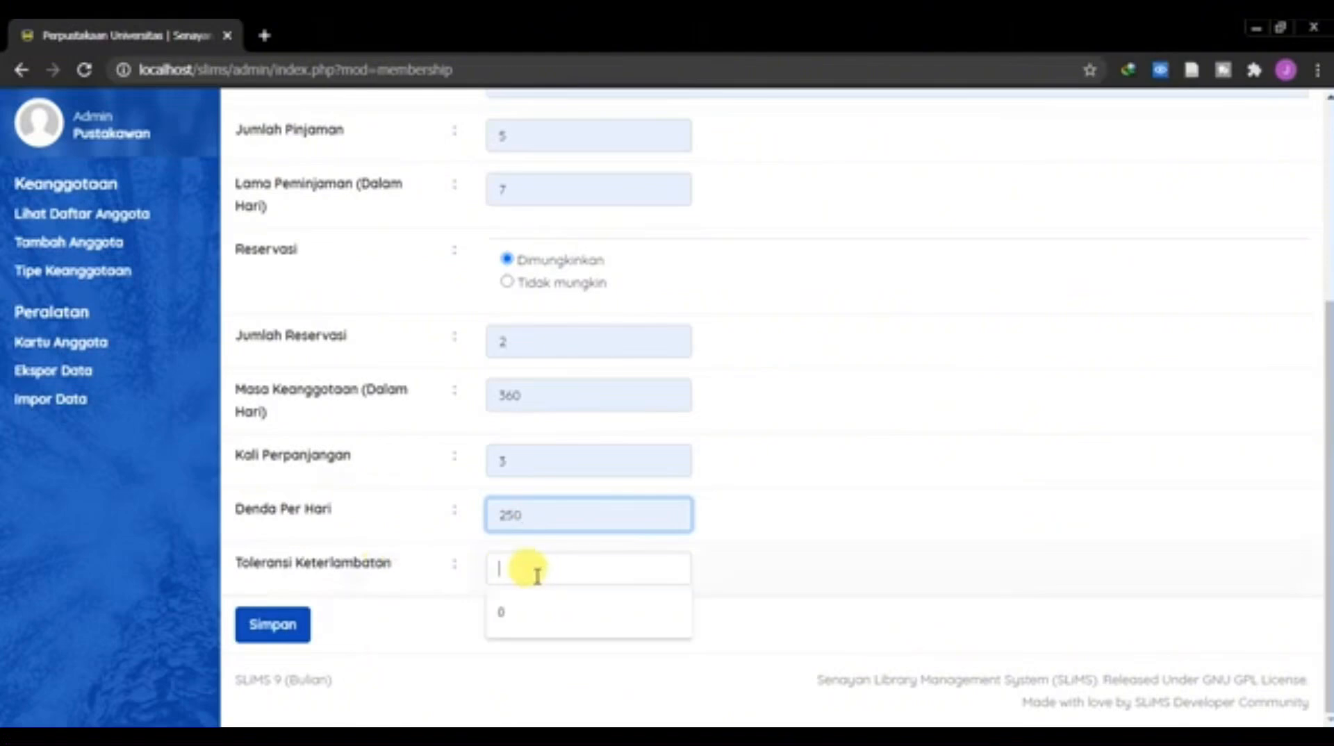
left_click(526, 614)
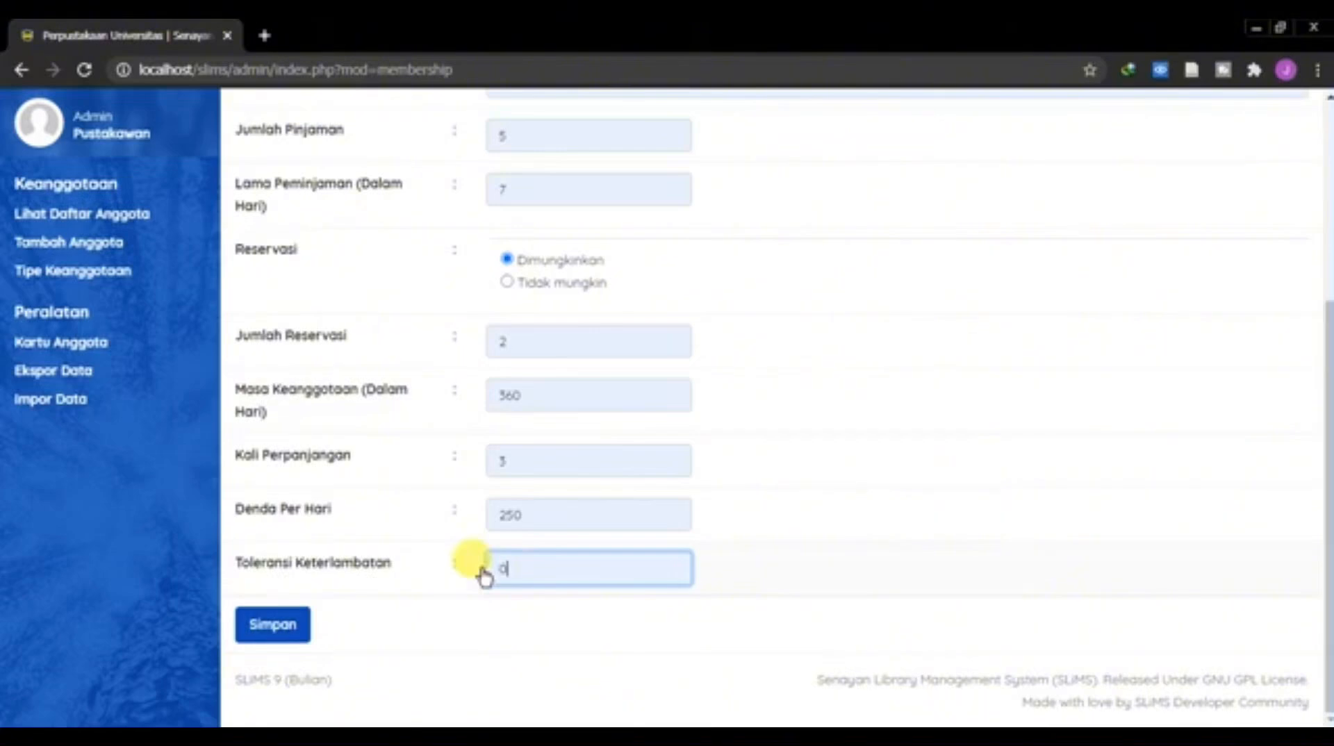
scroll(507, 563, "up", 5)
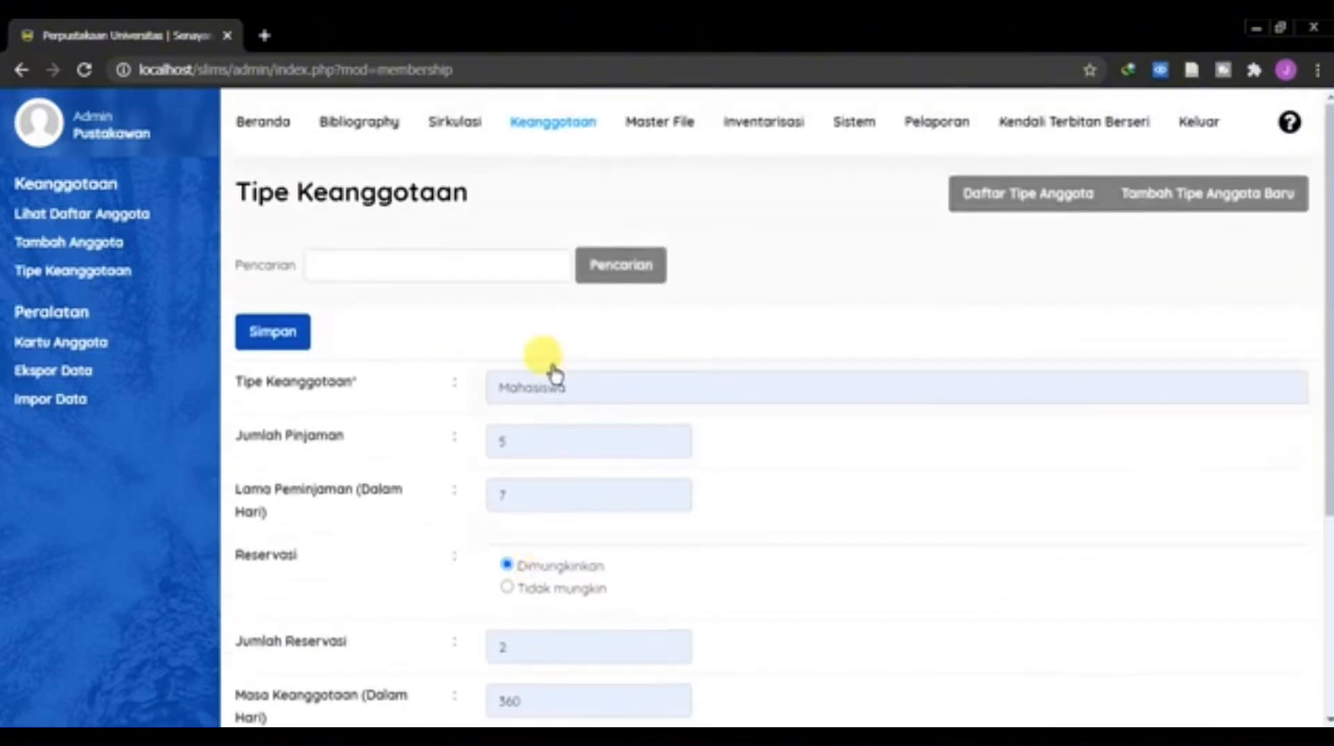
left_click(301, 344)
left_click(837, 180)
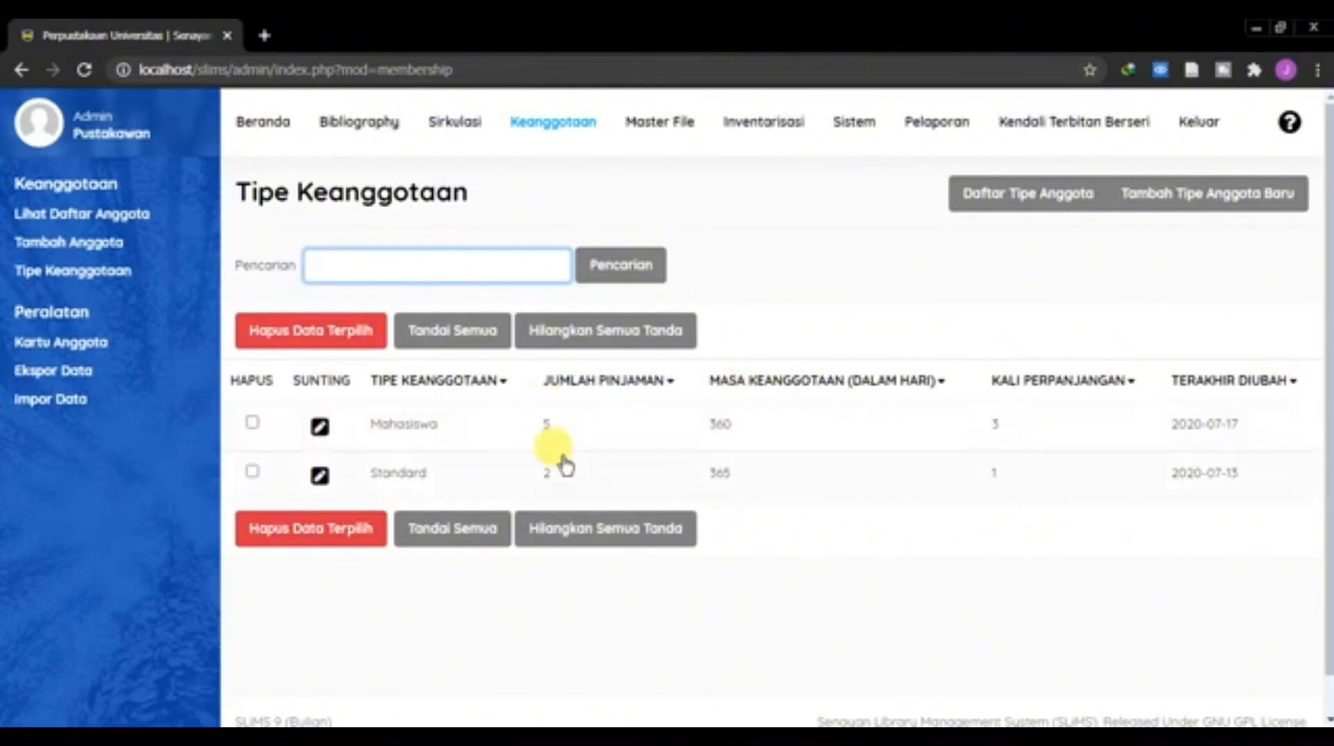
Step: Start adding a new member and enter the member ID and the member's full name
left_click(96, 253)
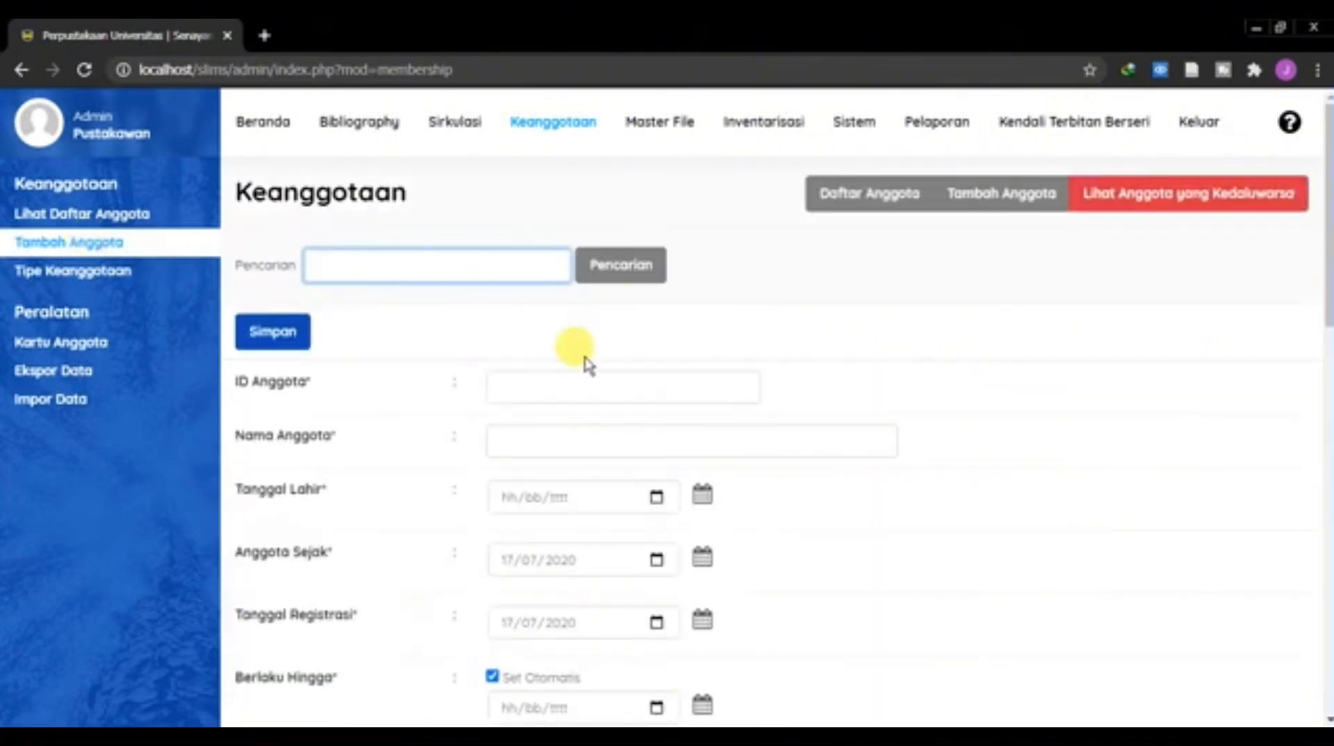
left_click(616, 393)
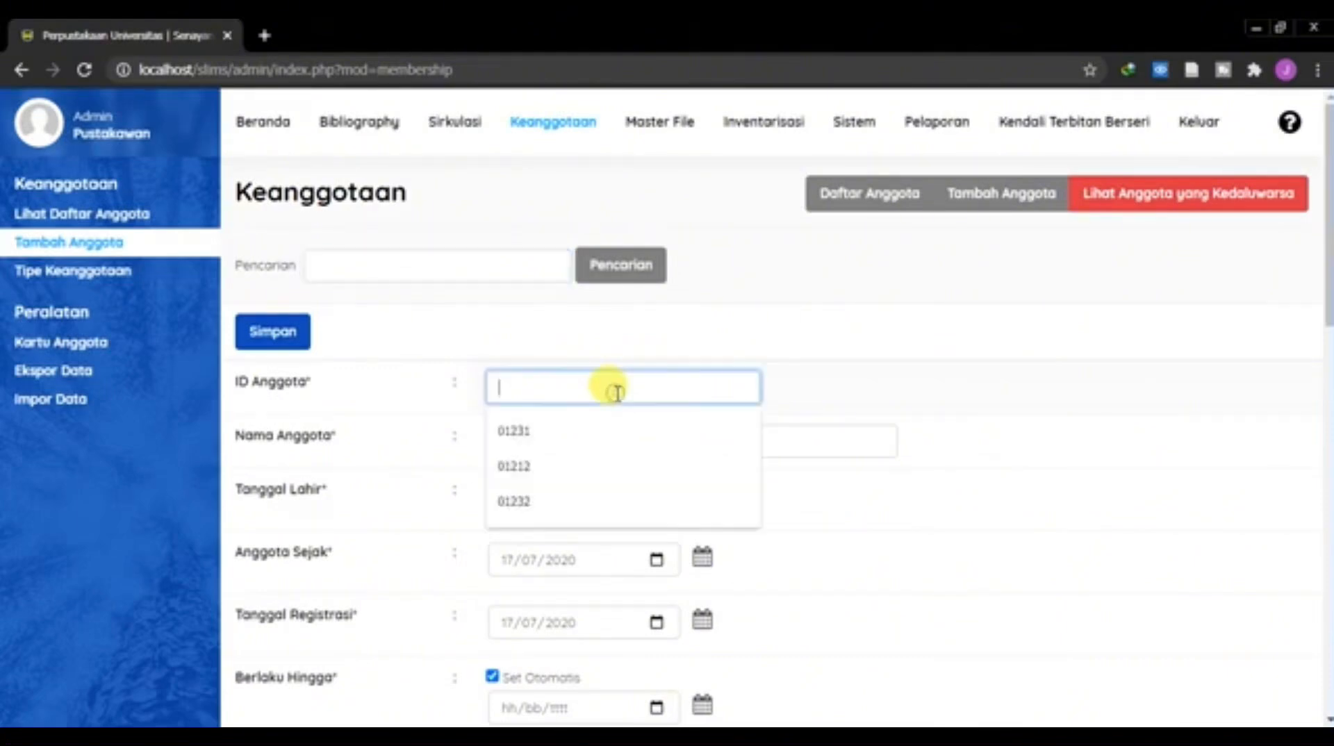
left_click(580, 437)
left_click(551, 439)
left_click(545, 481)
Step: Pick the member's date of birth from the calendar
left_click(696, 498)
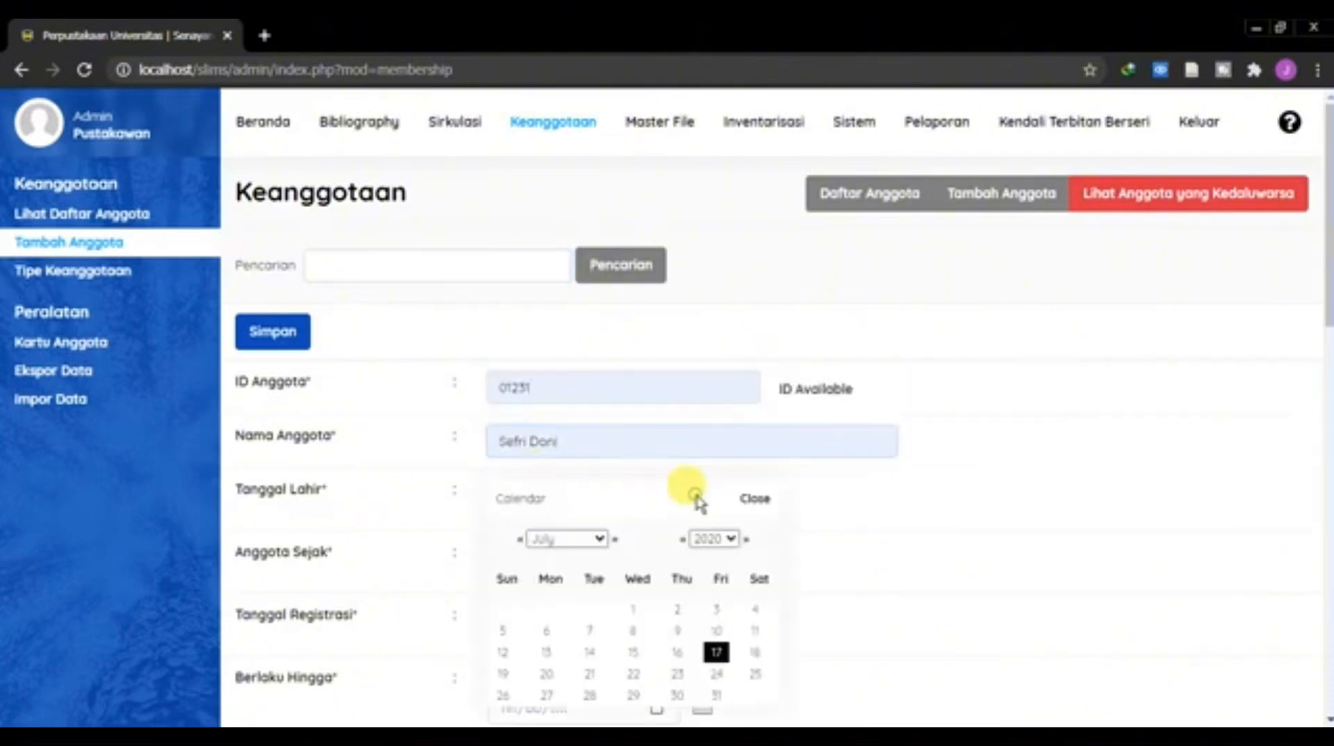
left_click(718, 656)
scroll(715, 649, "down", 4)
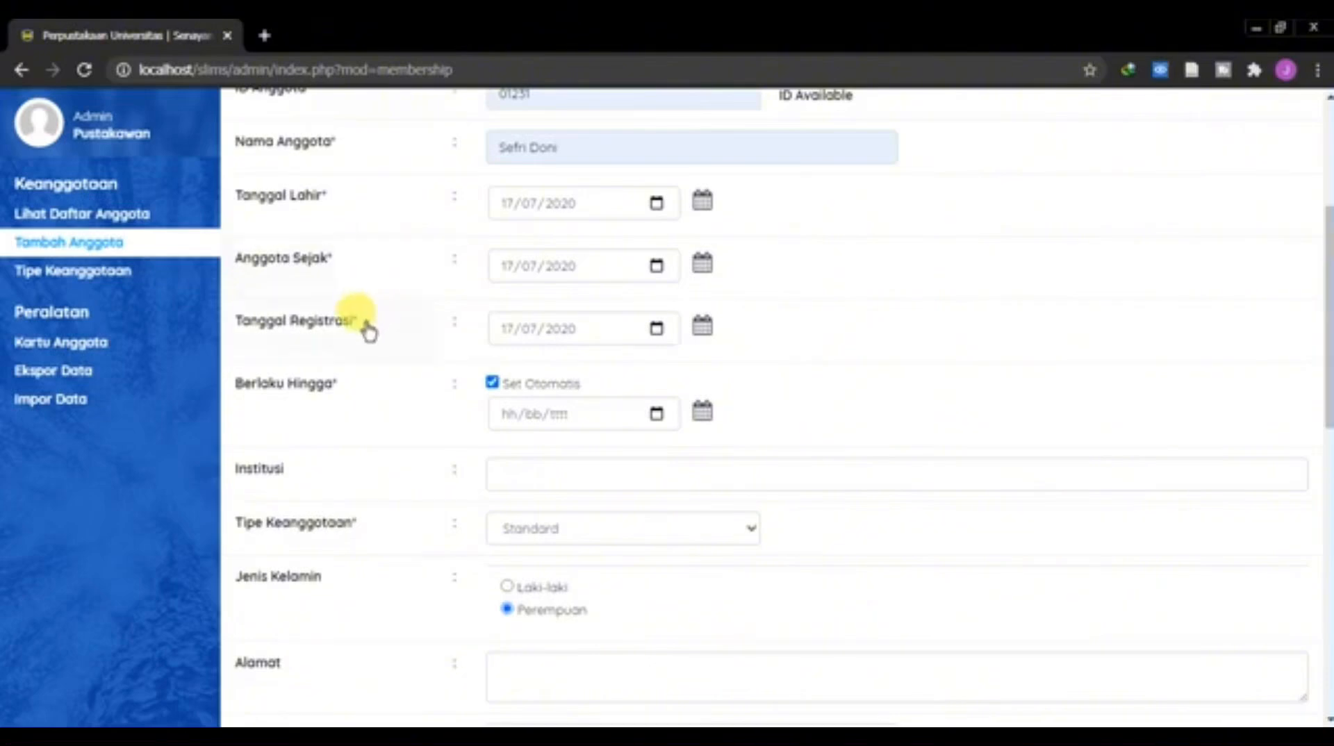
left_click(704, 271)
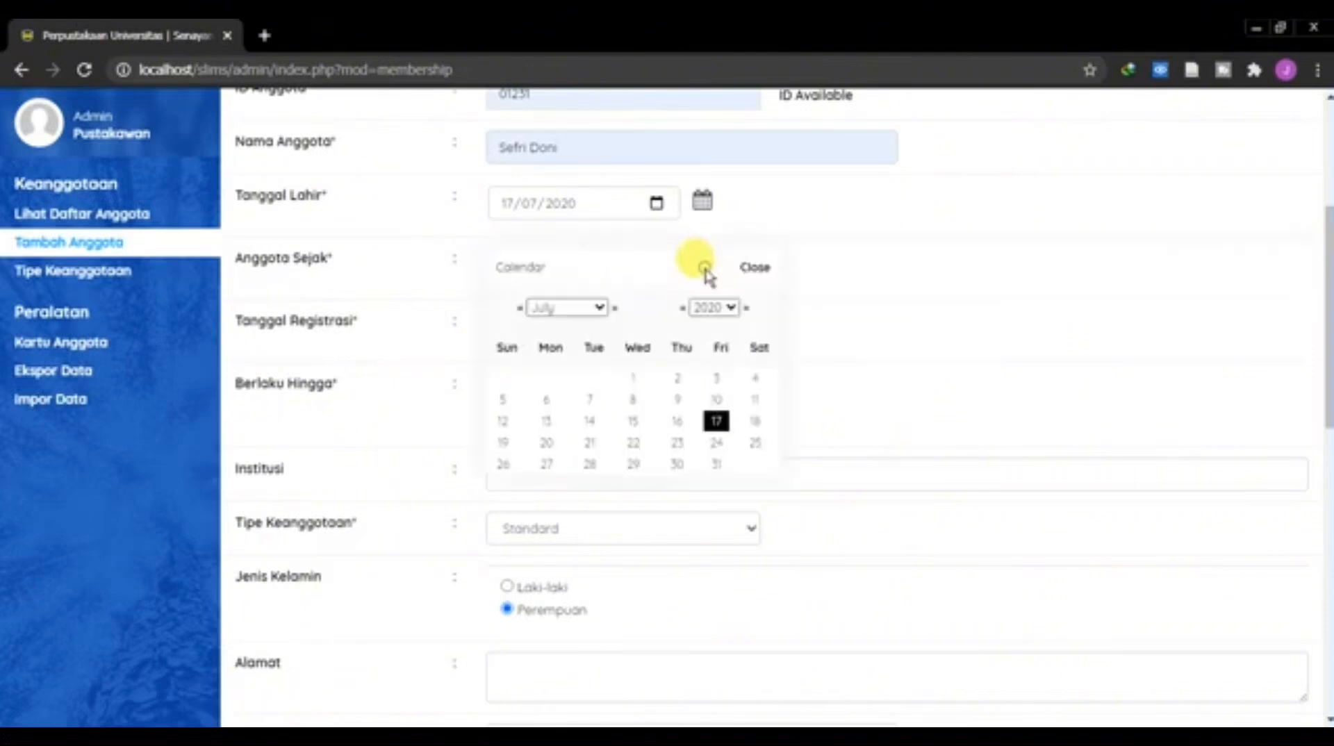
left_click(754, 269)
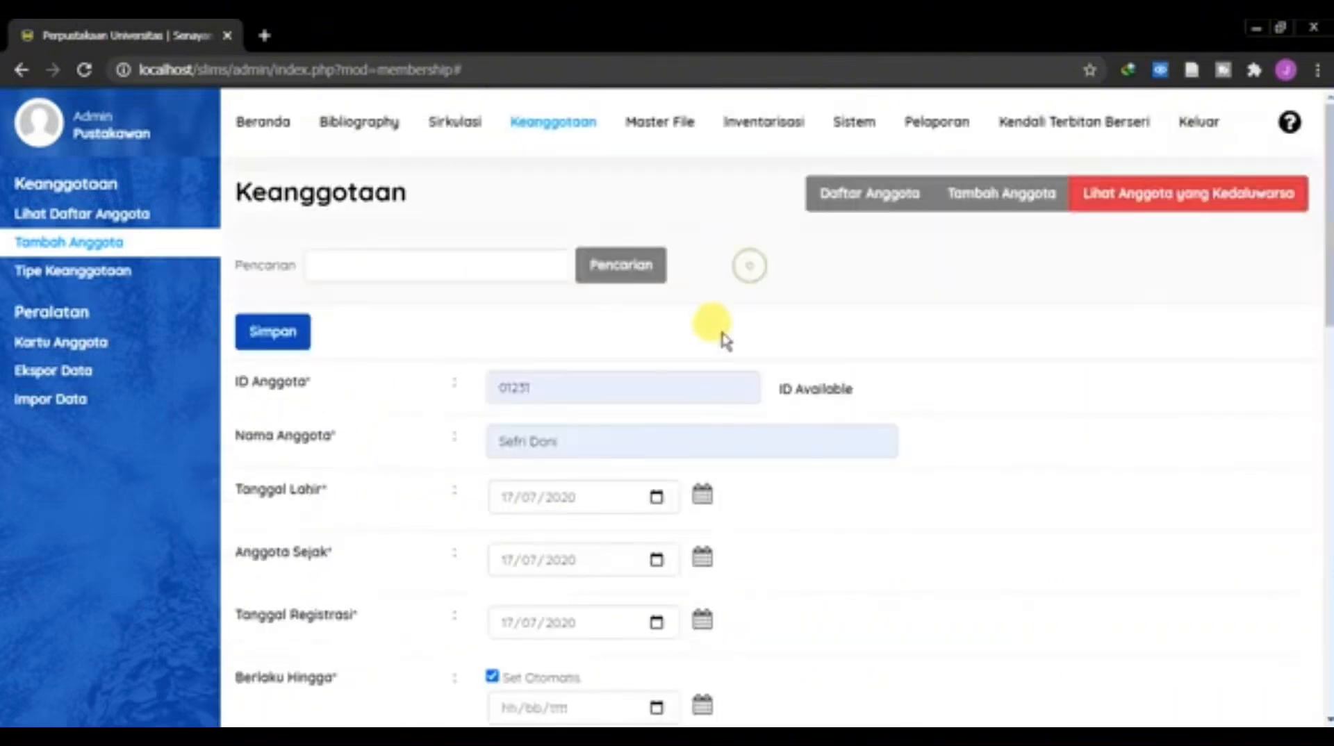
Step: Set the new member's membership type to Mahasiswa
scroll(746, 403, "down", 3)
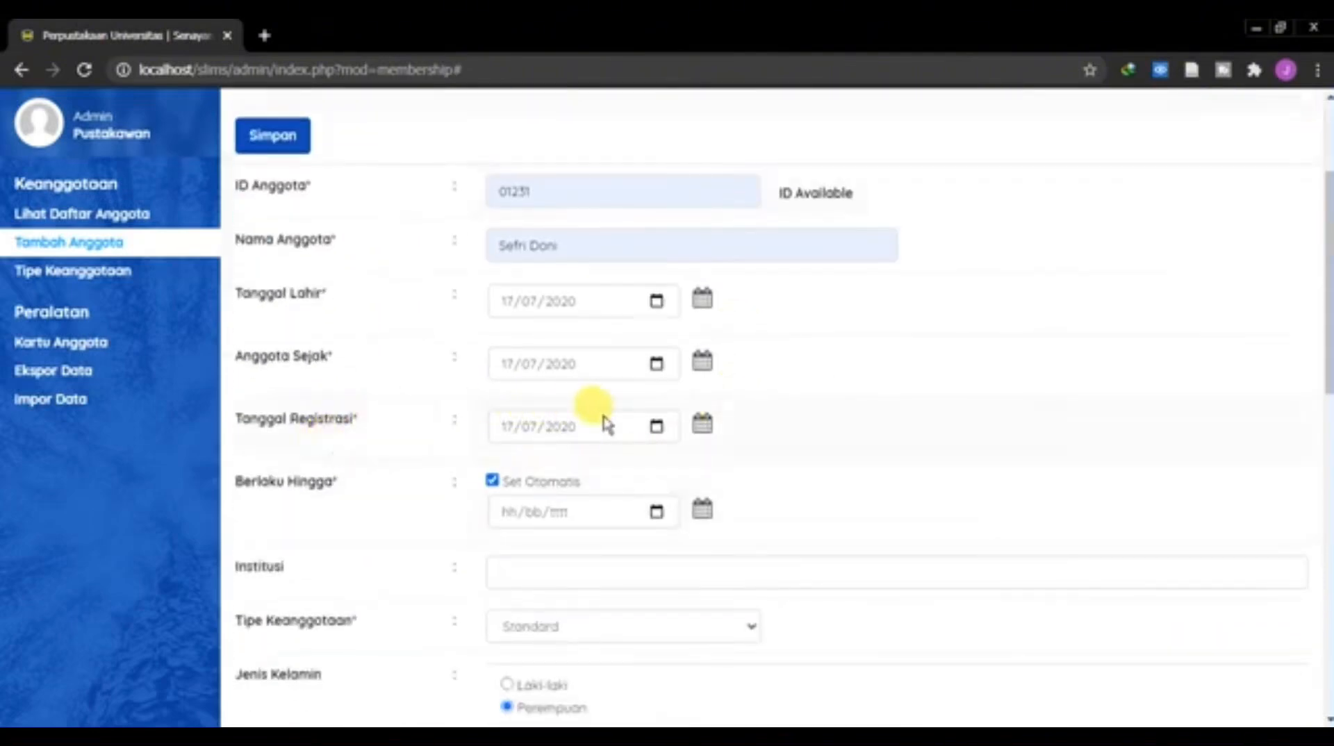
scroll(705, 431, "down", 5)
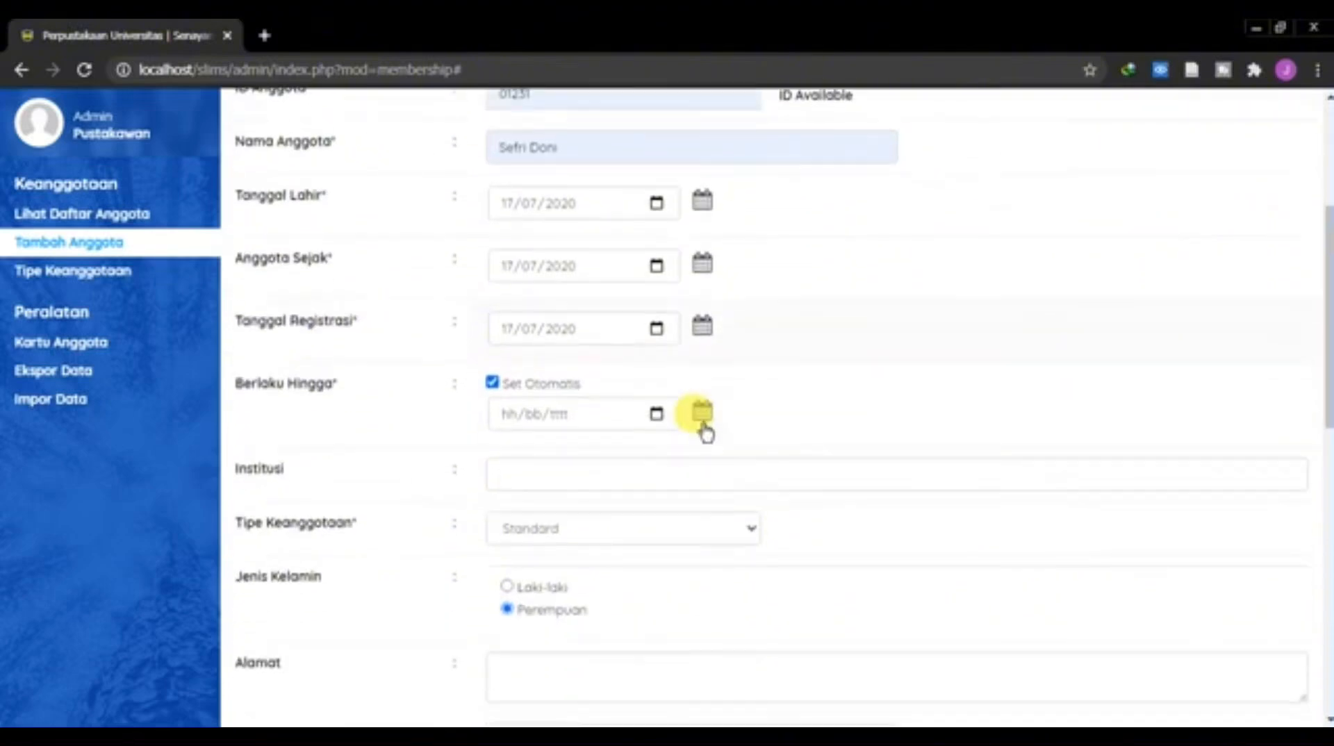
scroll(504, 264, "up", 2)
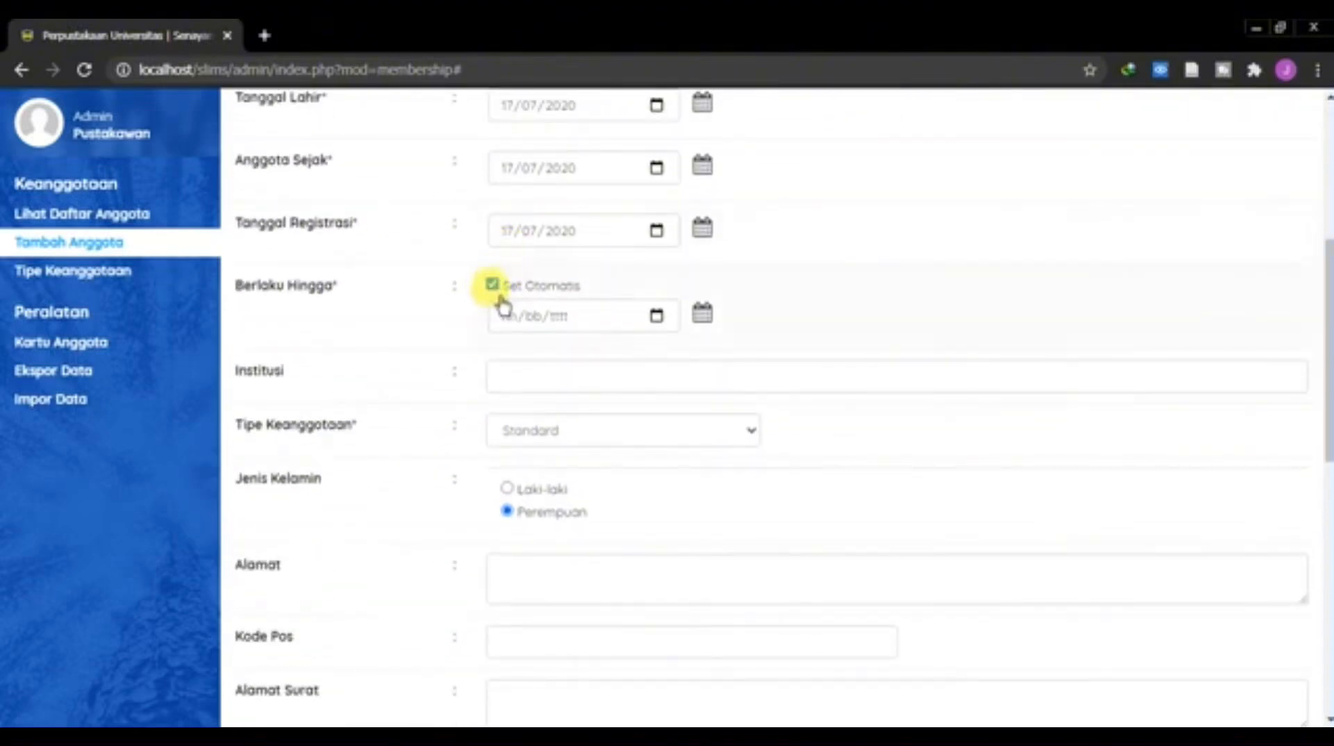
left_click(697, 437)
left_click(603, 472)
left_click(619, 437)
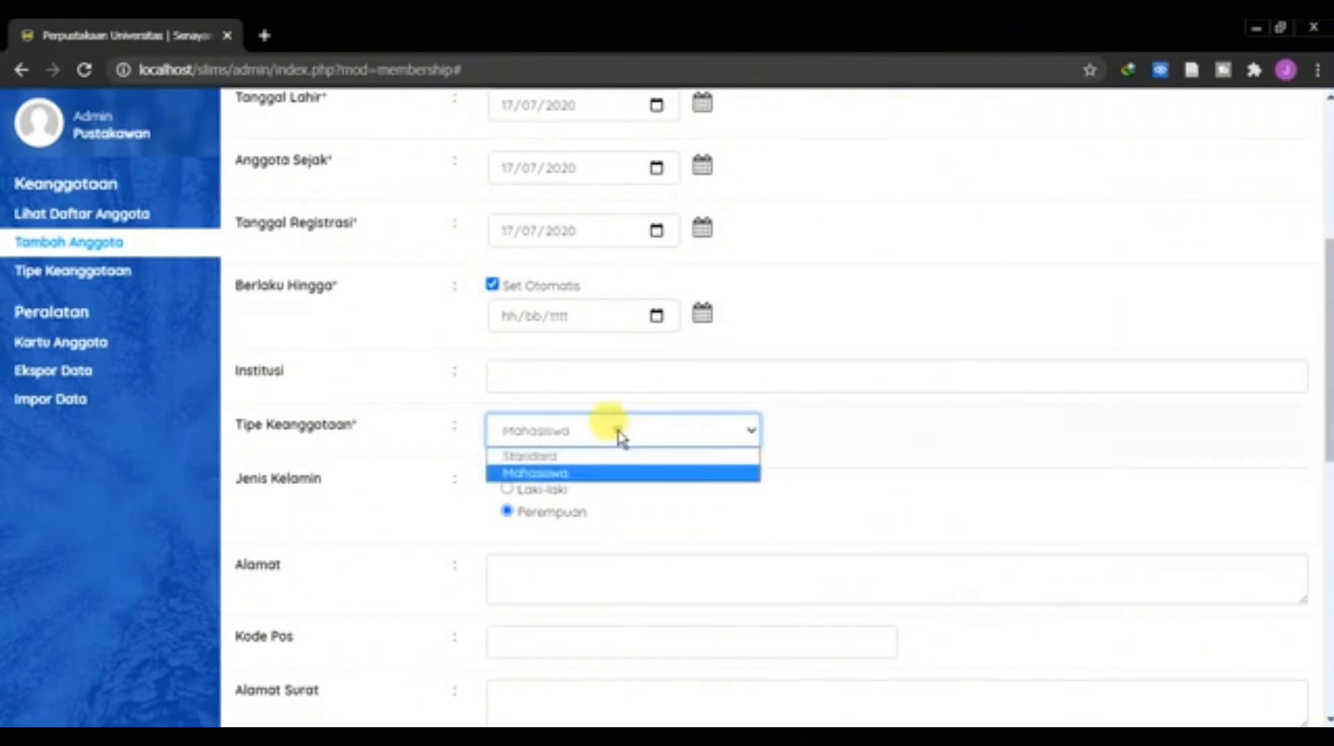
left_click(583, 470)
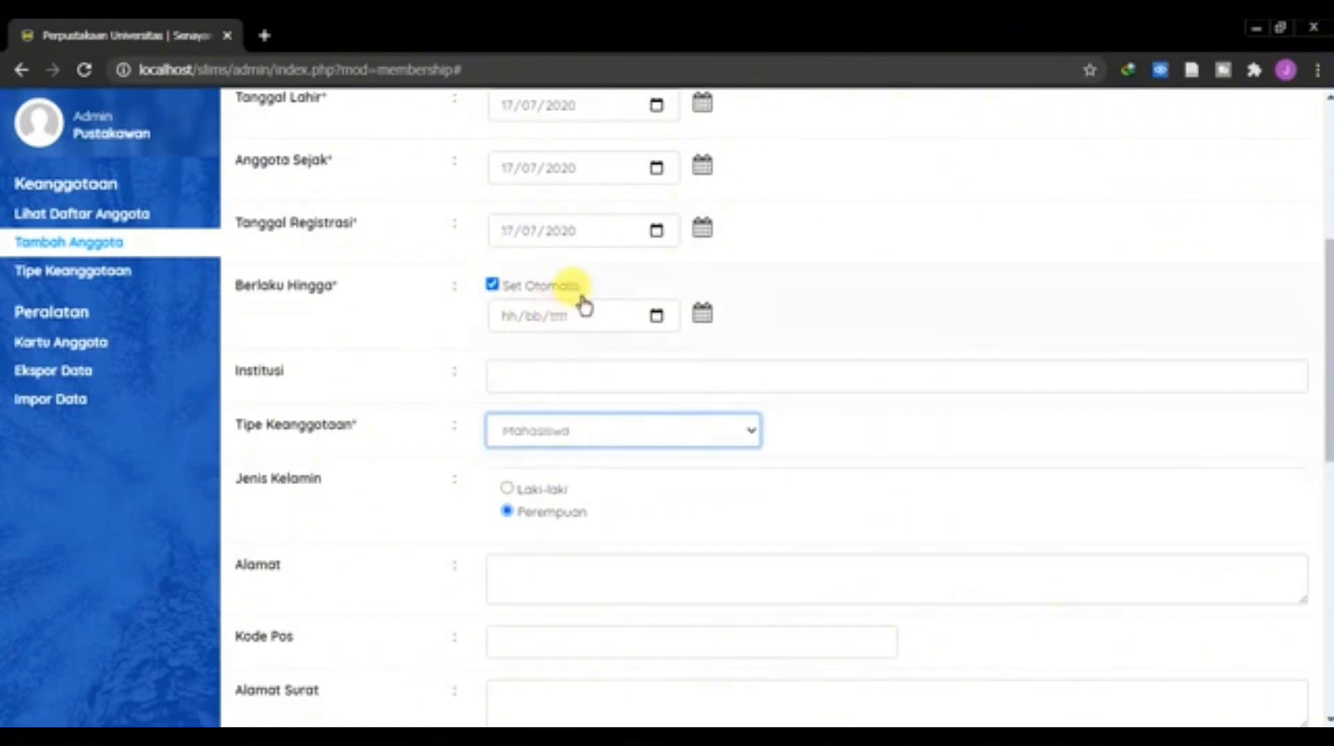
scroll(507, 236, "up", 3)
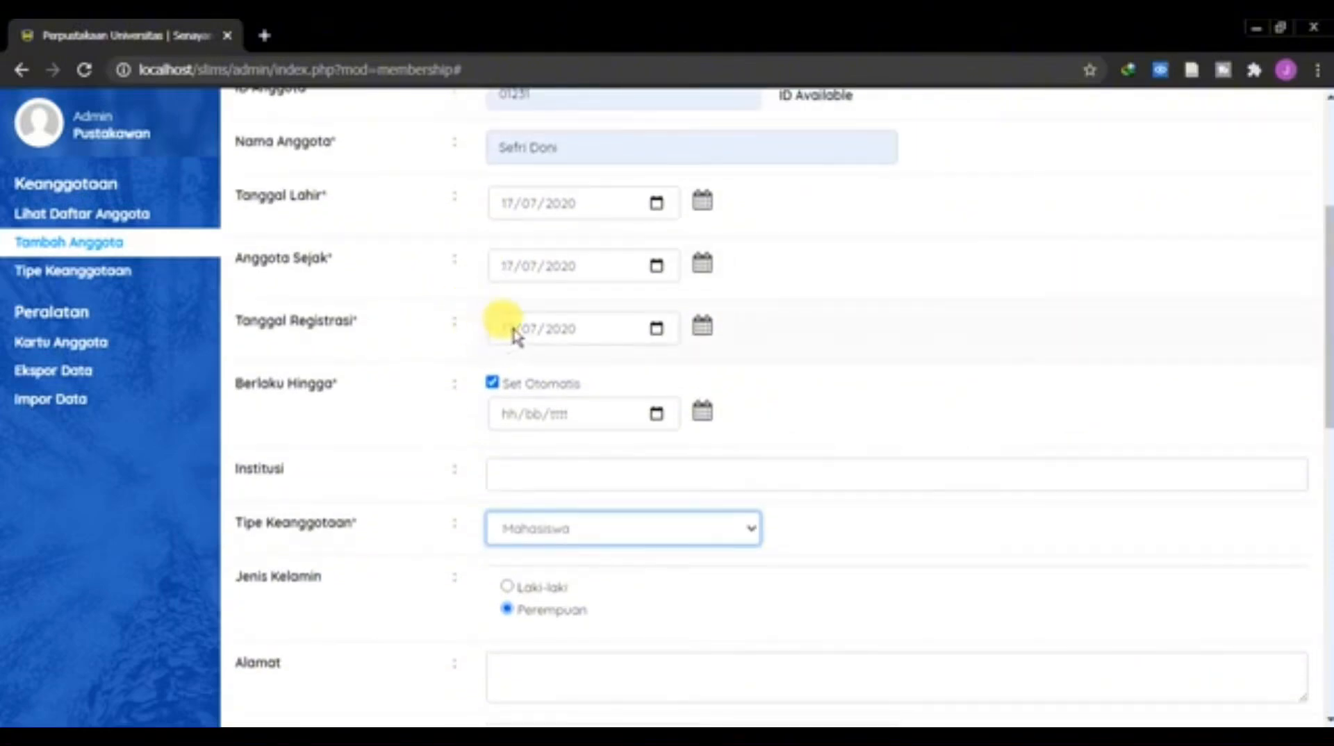
left_click(492, 383)
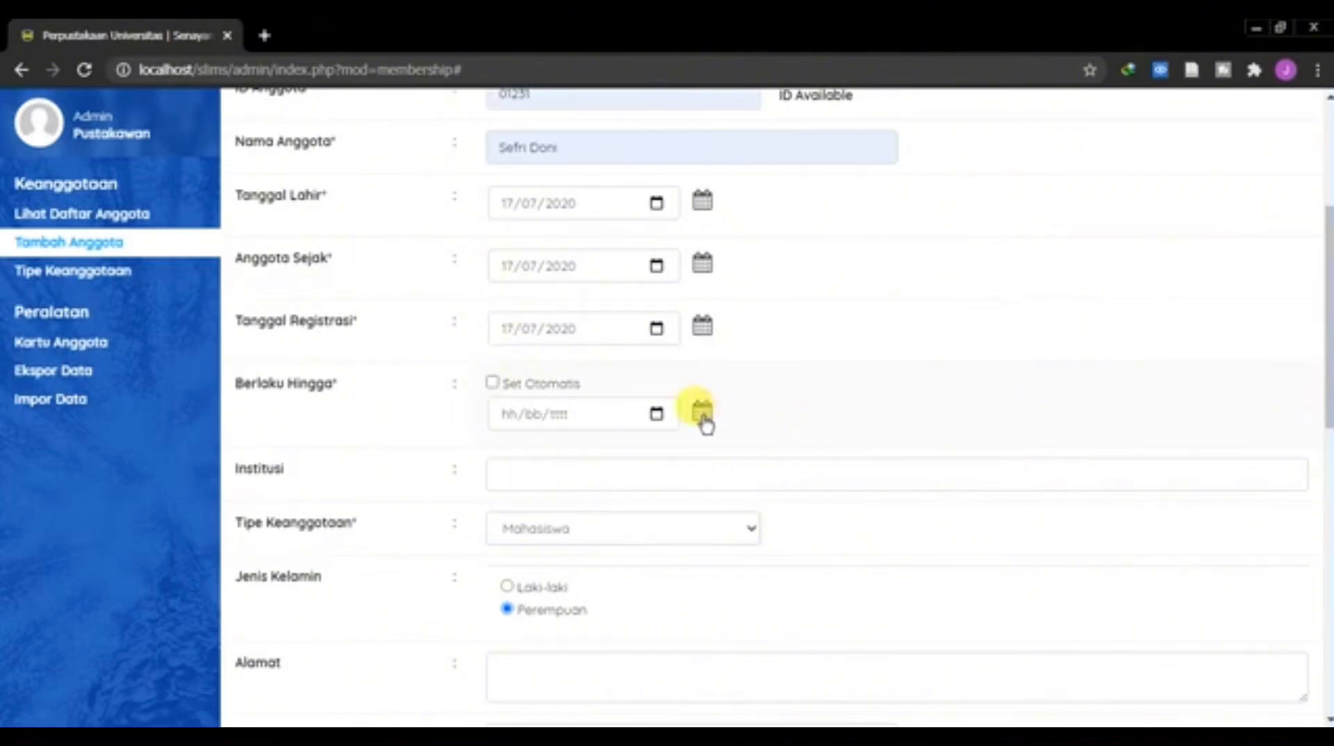
left_click(492, 383)
Step: Set the member's institution to Ilmu Perpustakaan
scroll(599, 333, "down", 3)
left_click(582, 276)
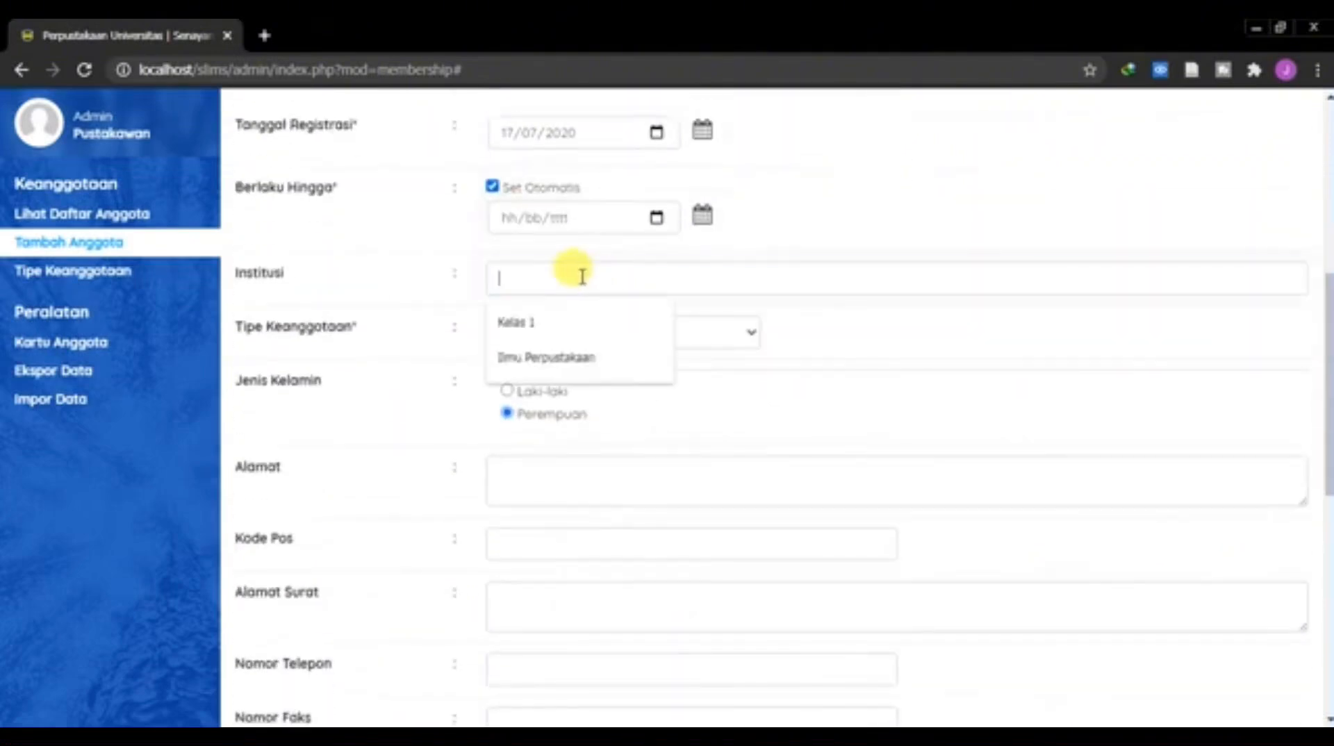
left_click(582, 357)
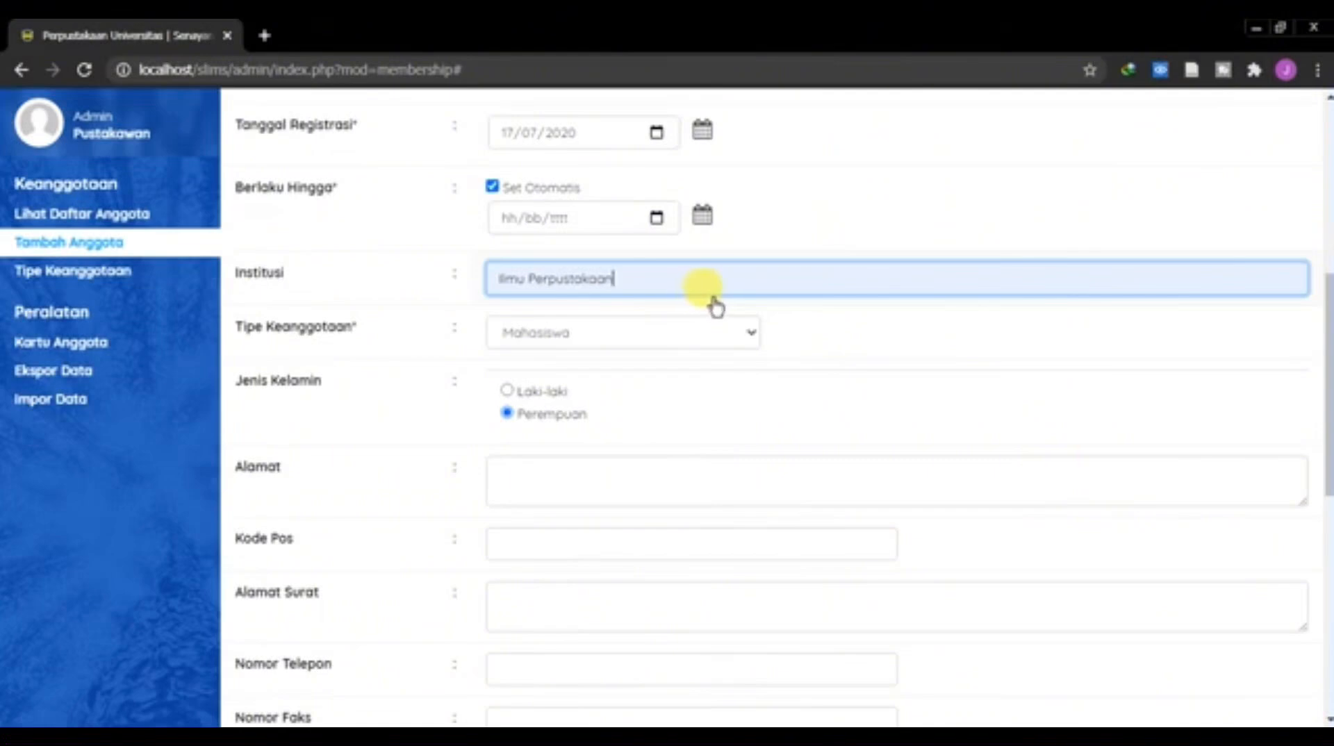
Step: Set the member's gender to Laki-laki
scroll(712, 309, "down", 1)
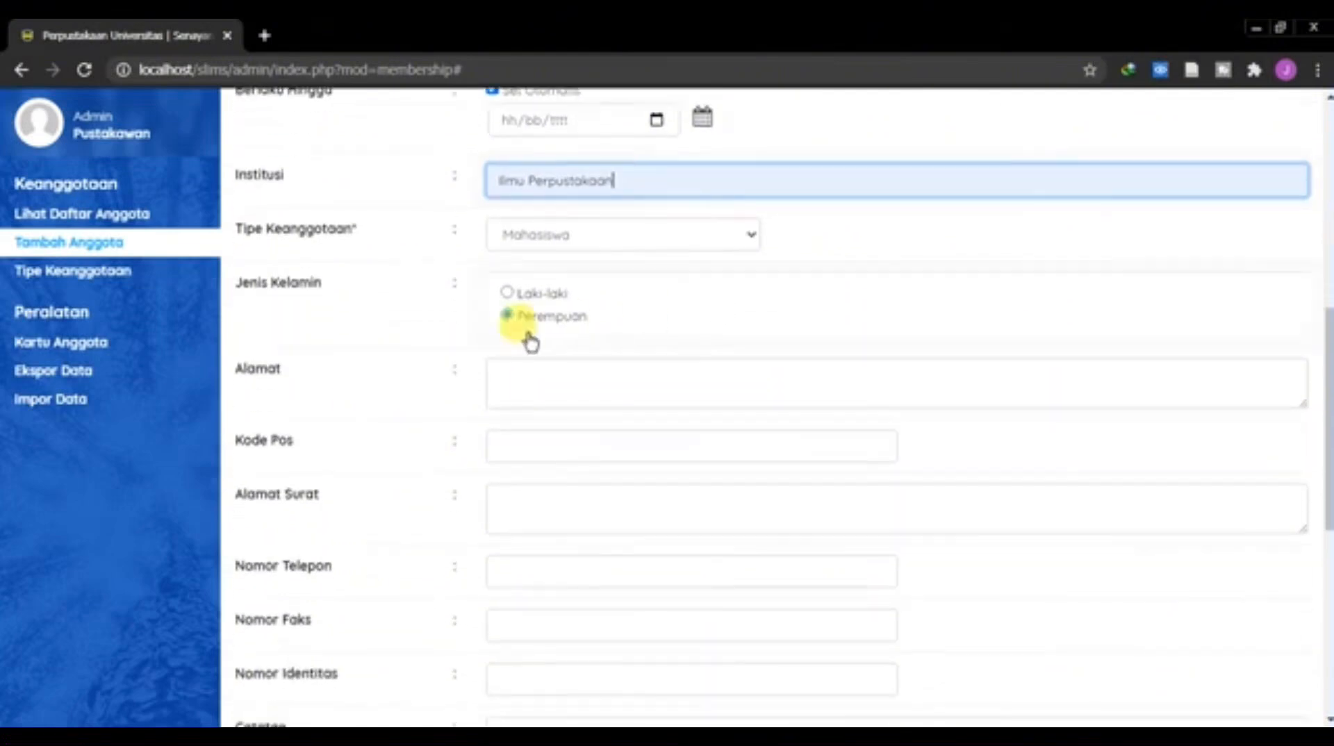
left_click(506, 295)
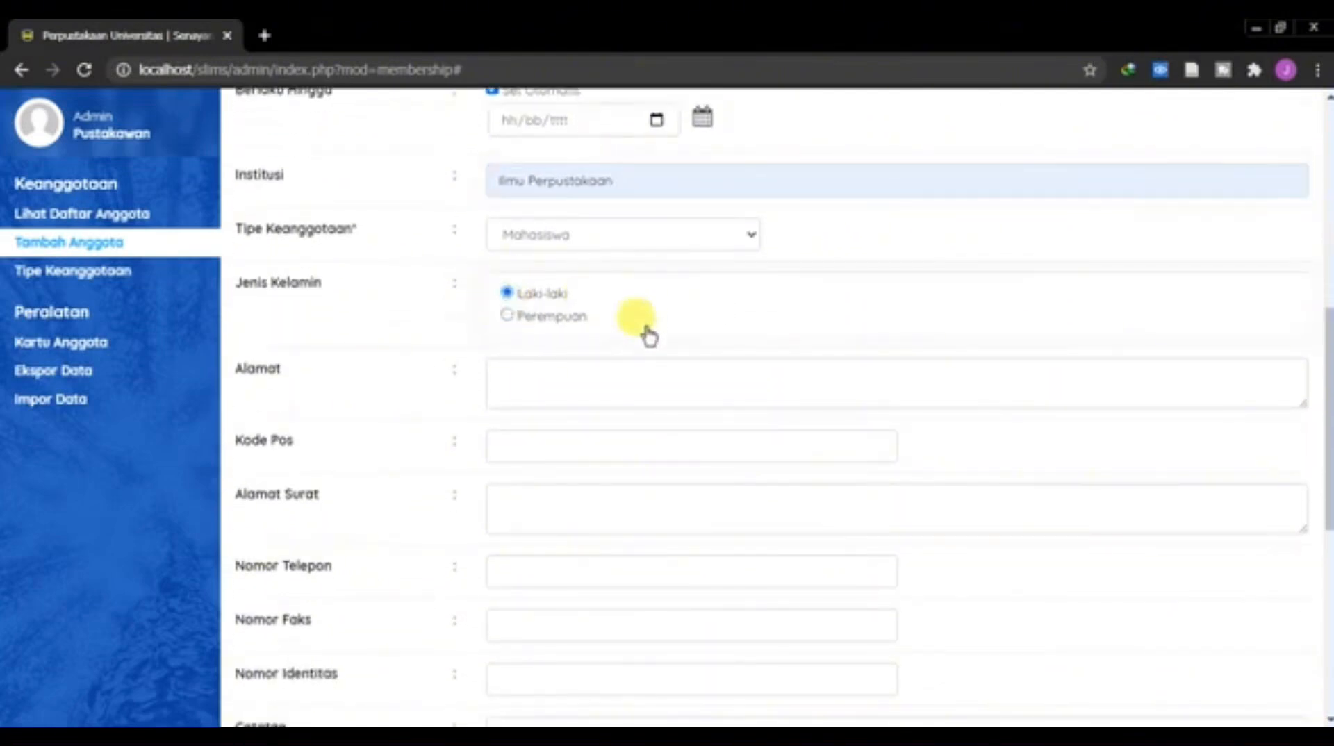
left_click(555, 391)
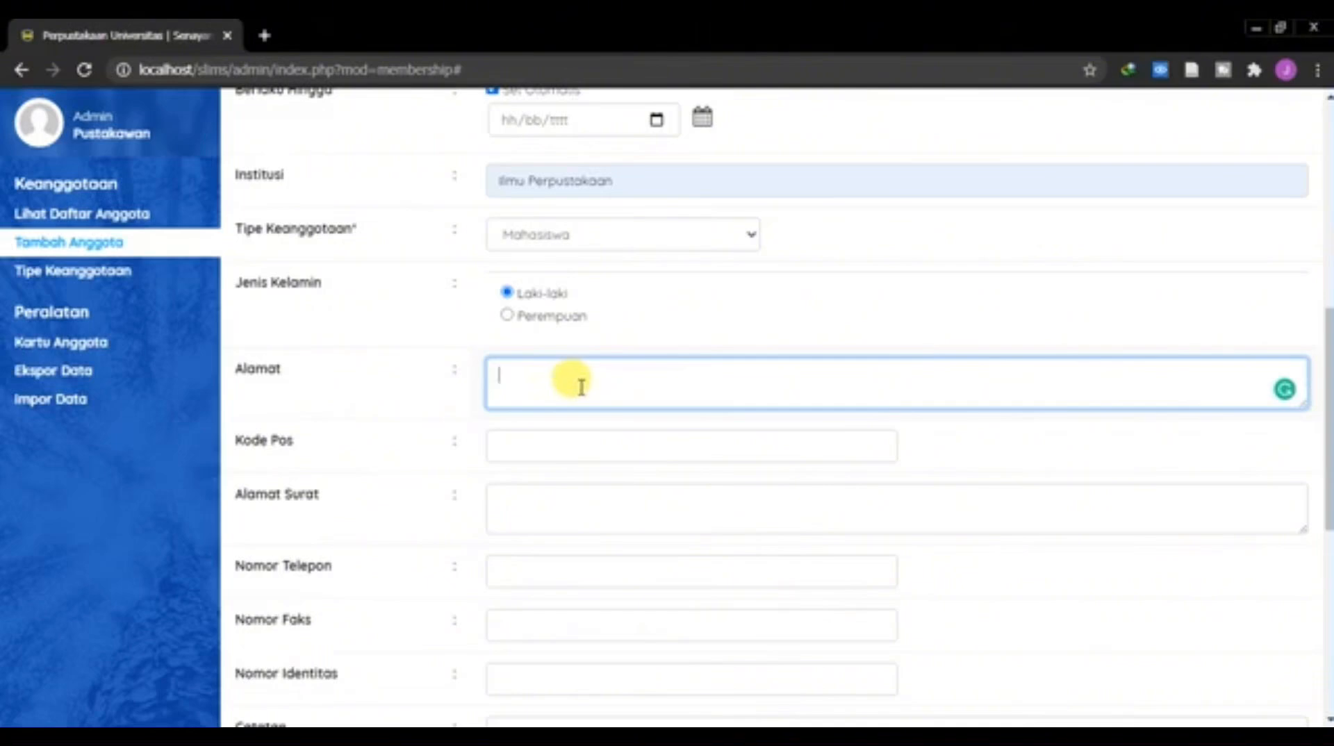
left_click(551, 438)
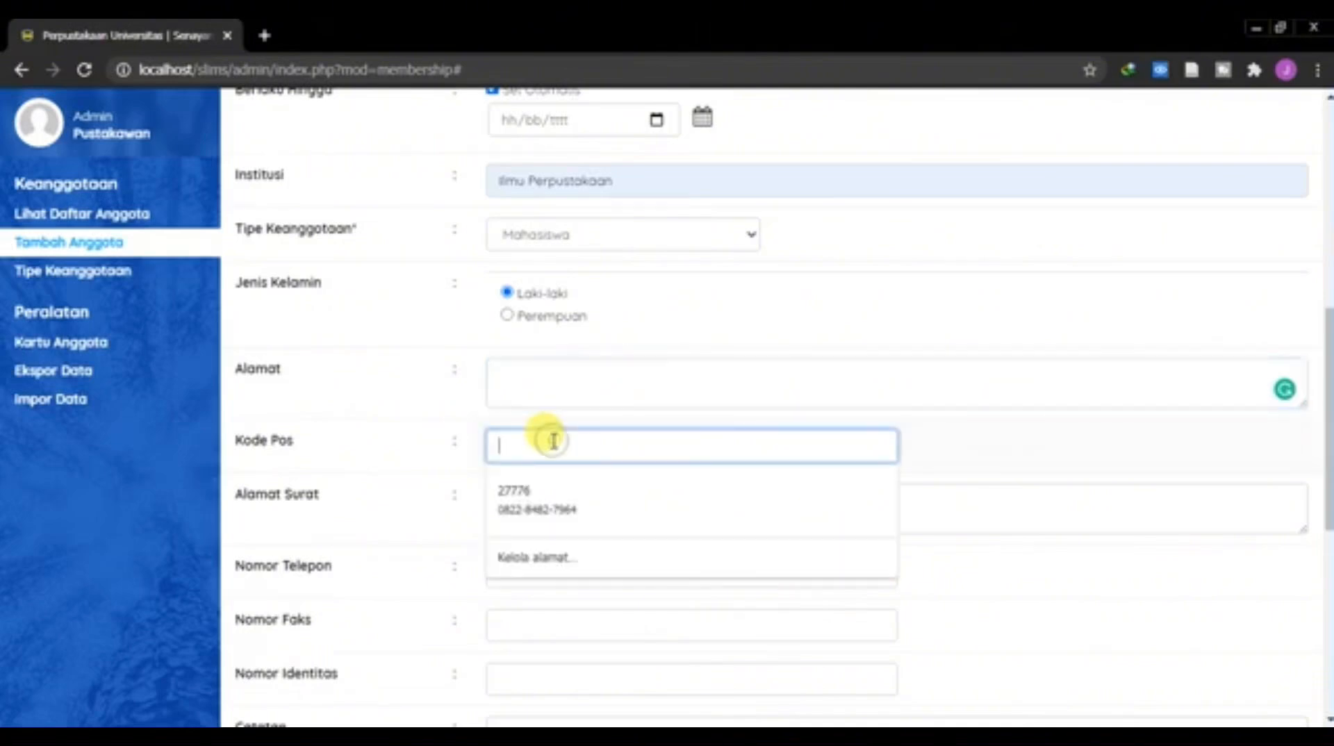
left_click(1007, 507)
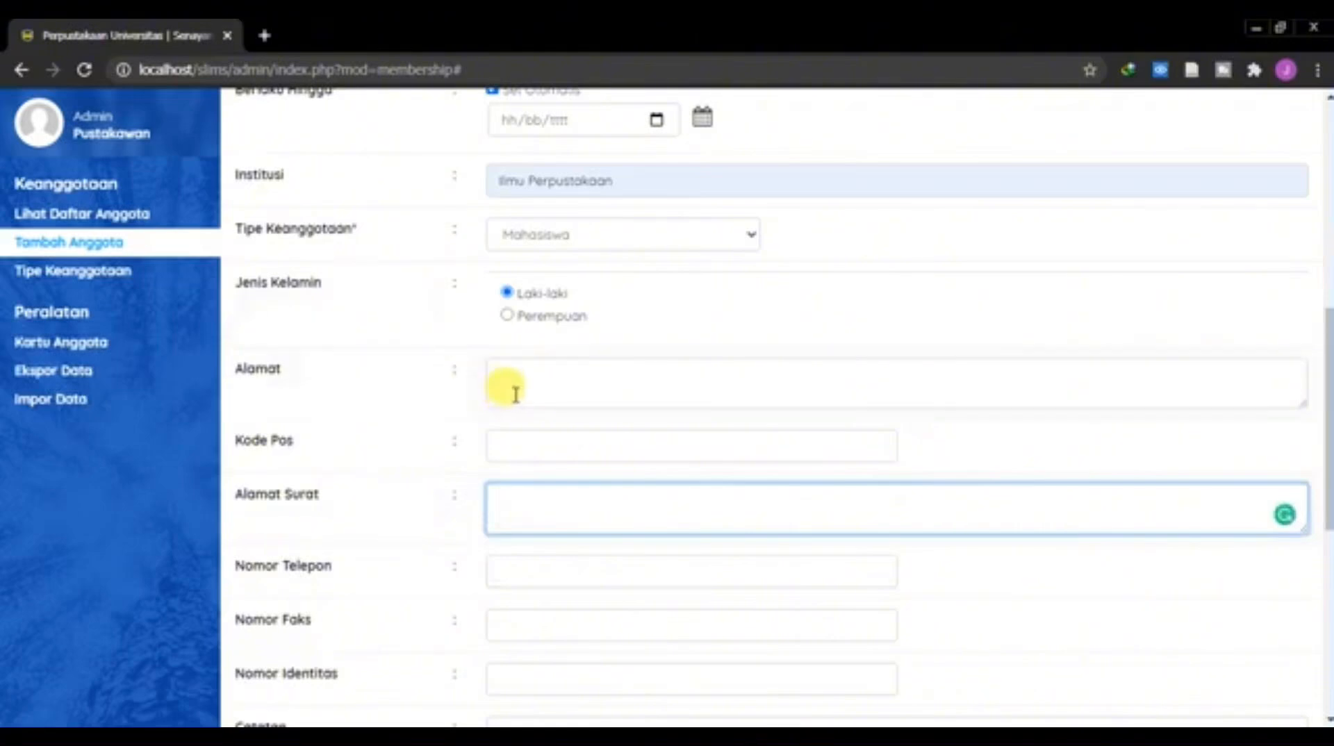
Step: Fill in the member's phone number and postal code from the saved suggestions
scroll(590, 512, "down", 1)
left_click(550, 479)
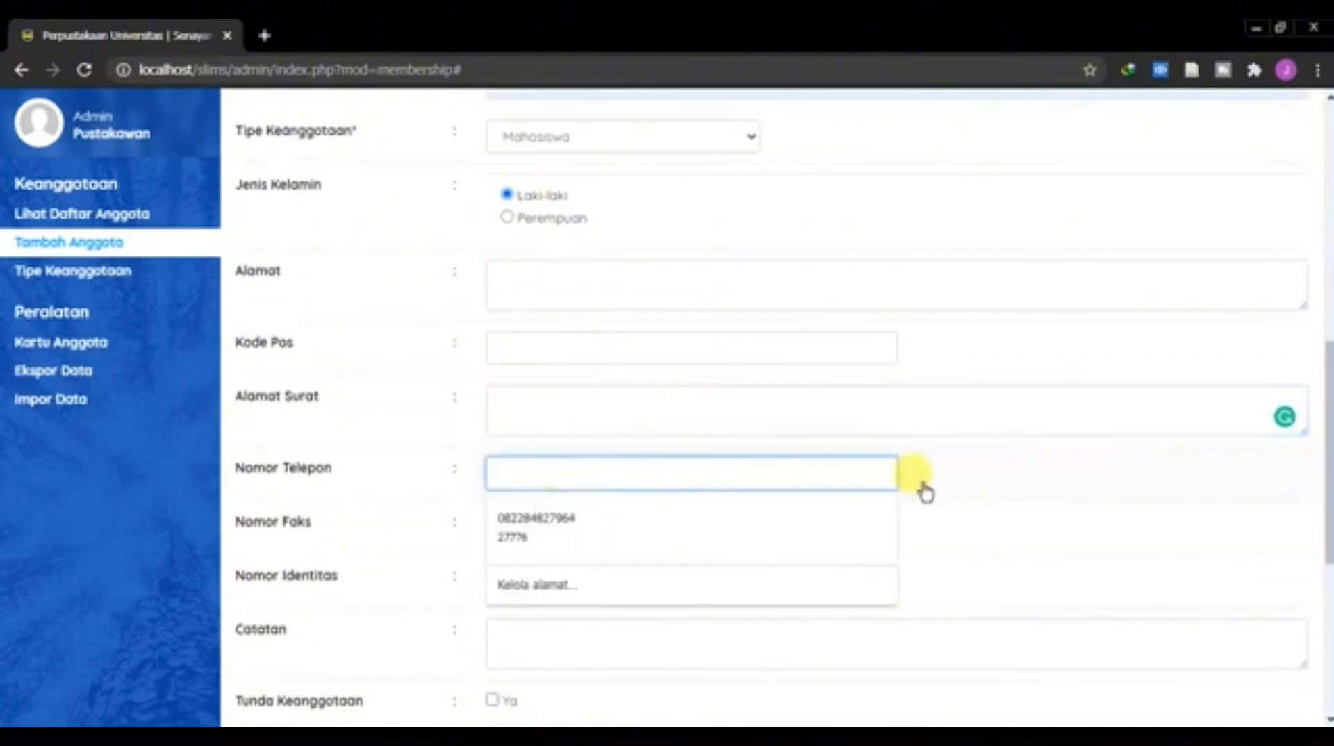
left_click(995, 484)
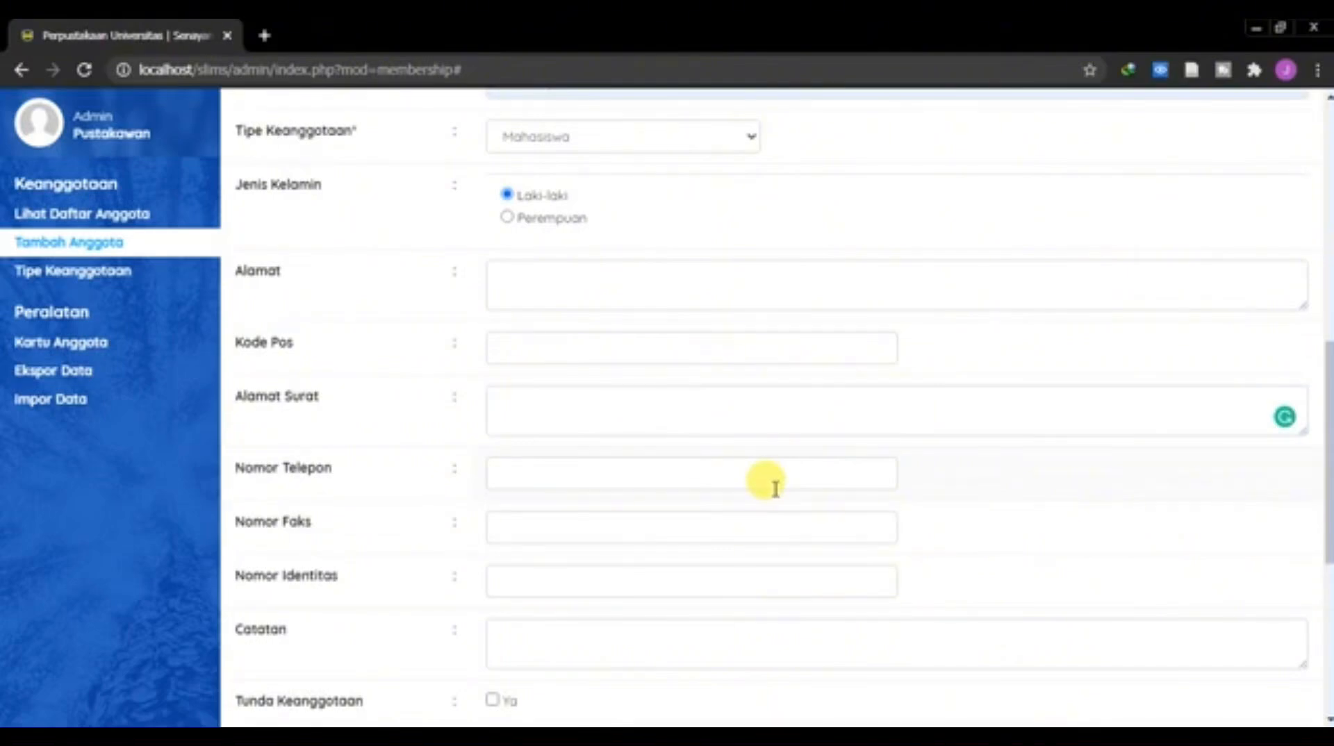
left_click(771, 484)
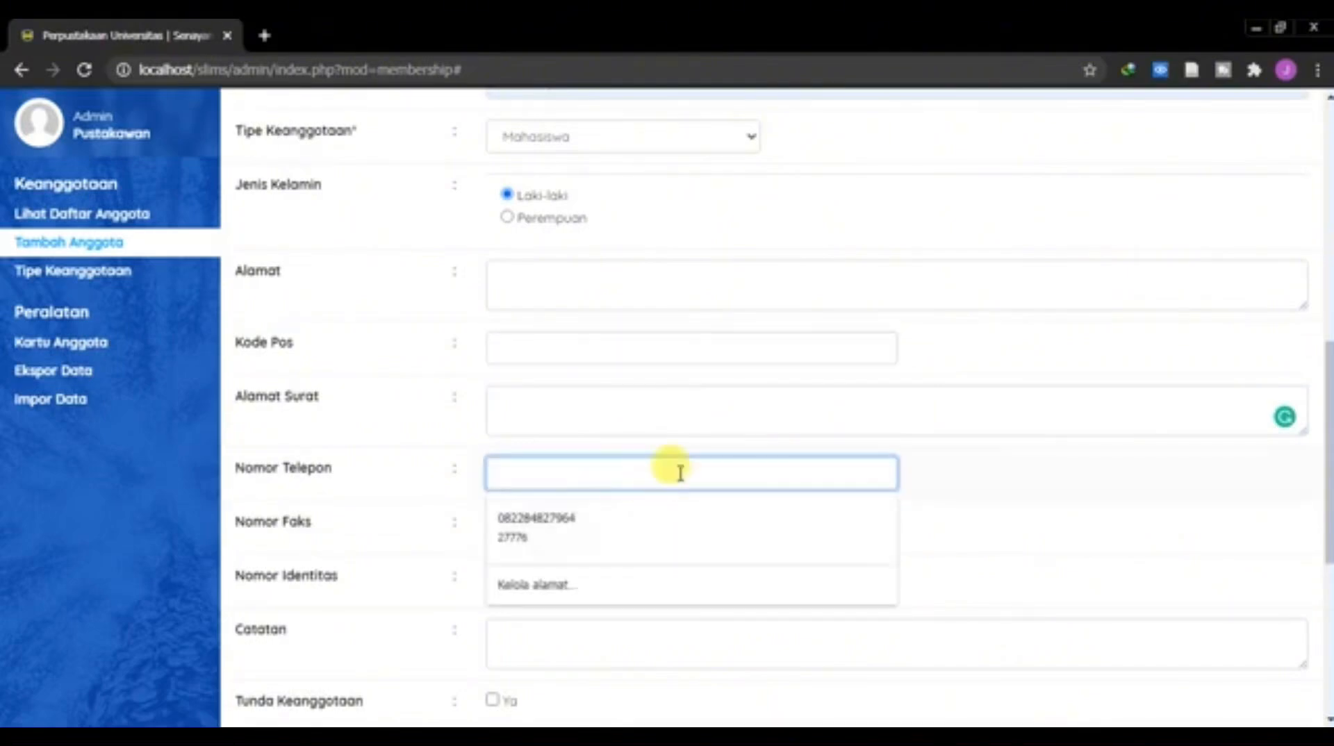
left_click(528, 527)
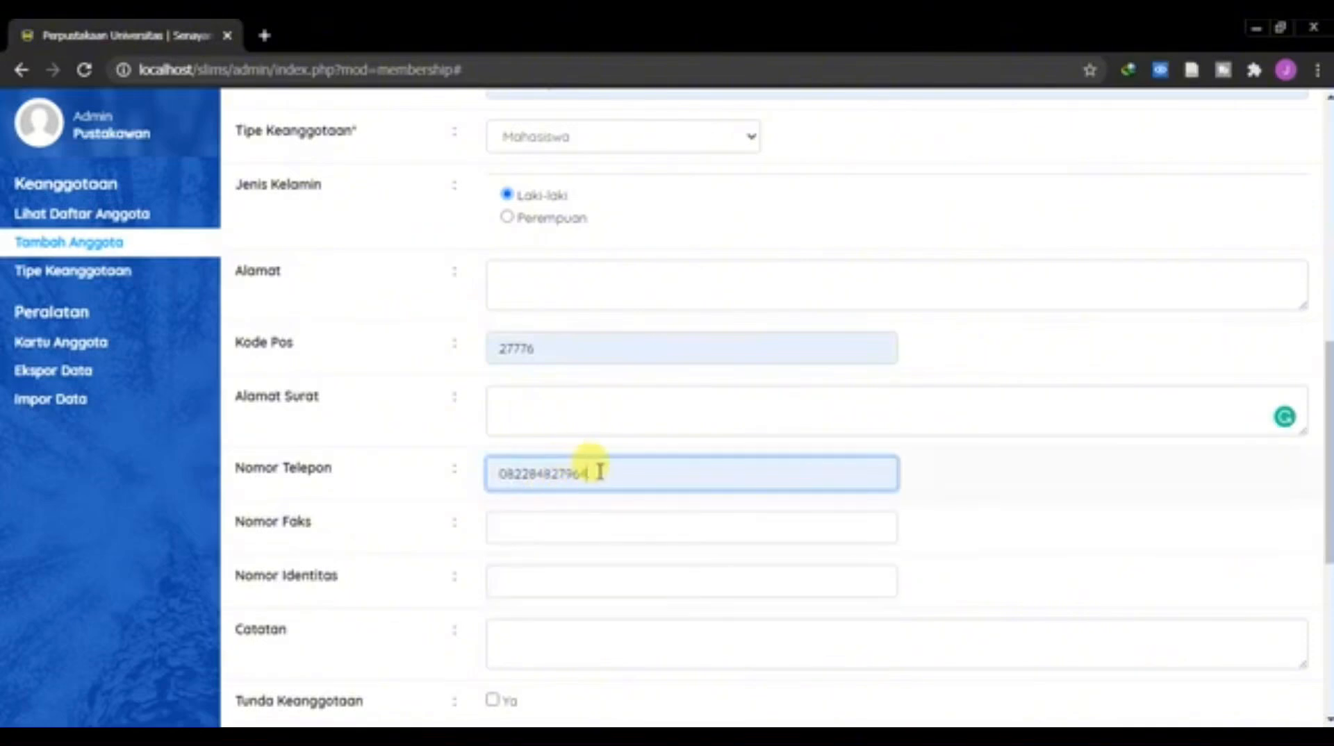
double_click(581, 470)
left_click(948, 482)
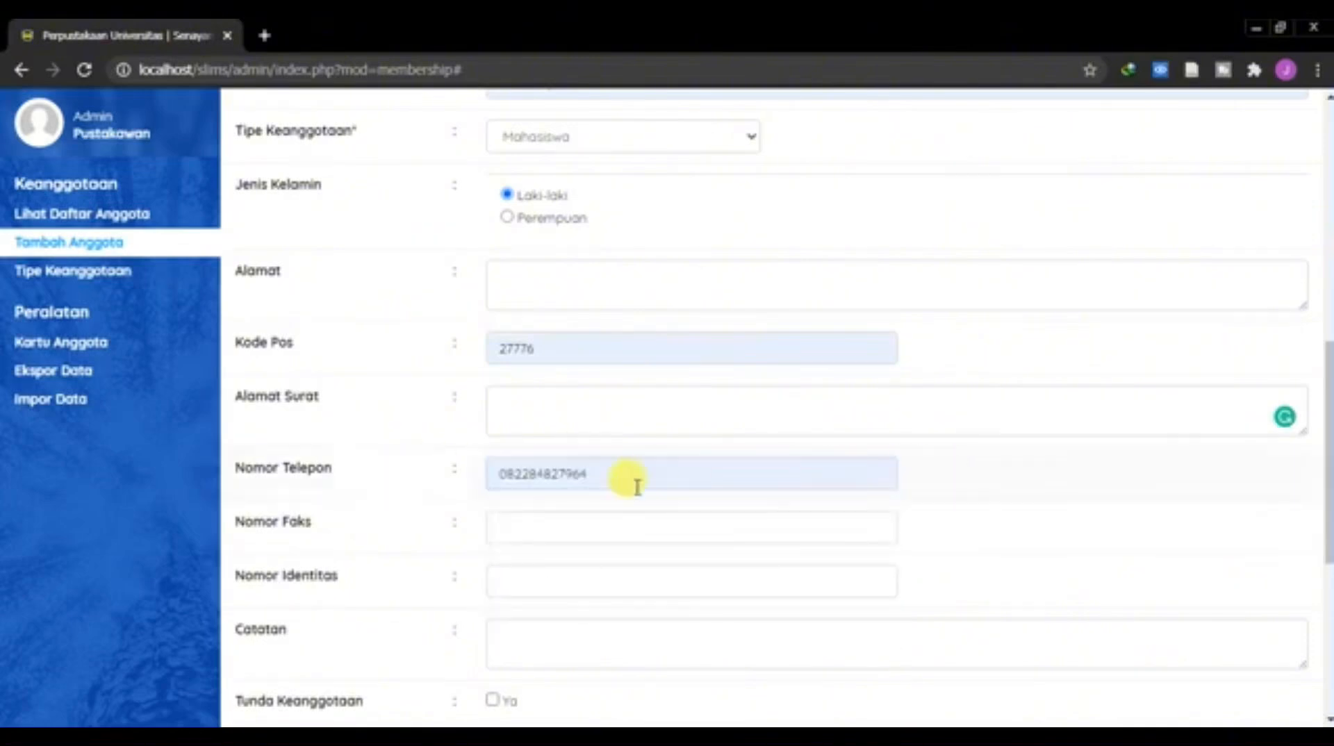
Step: Review the remaining optional fields of the new member form
scroll(650, 507, "down", 3)
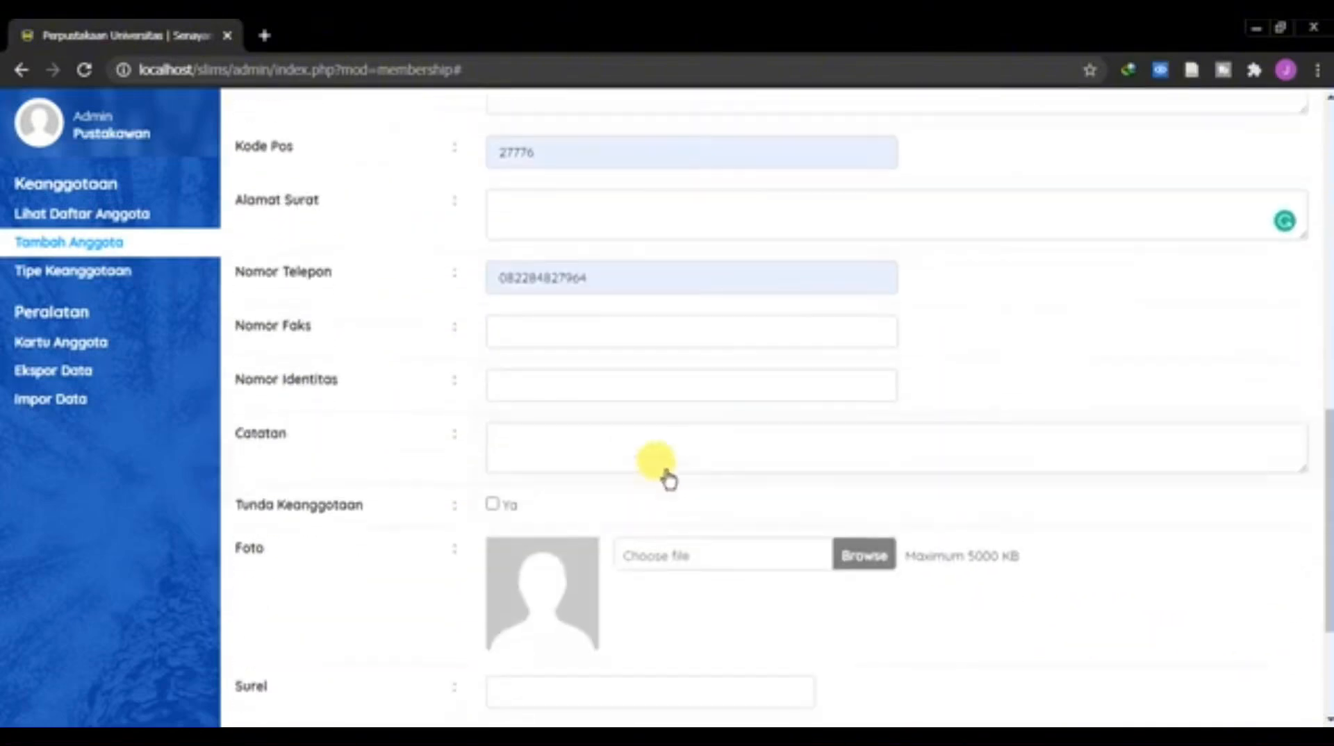
left_click(539, 328)
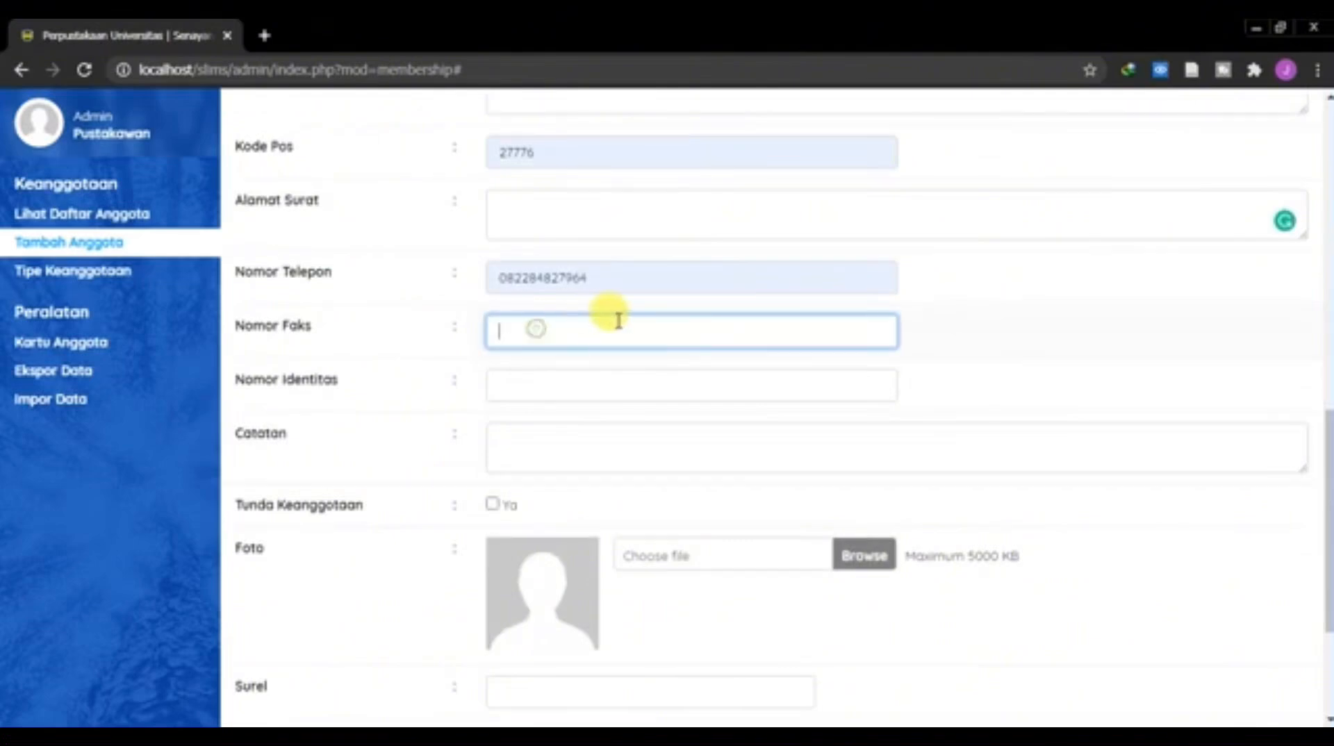
left_click(565, 381)
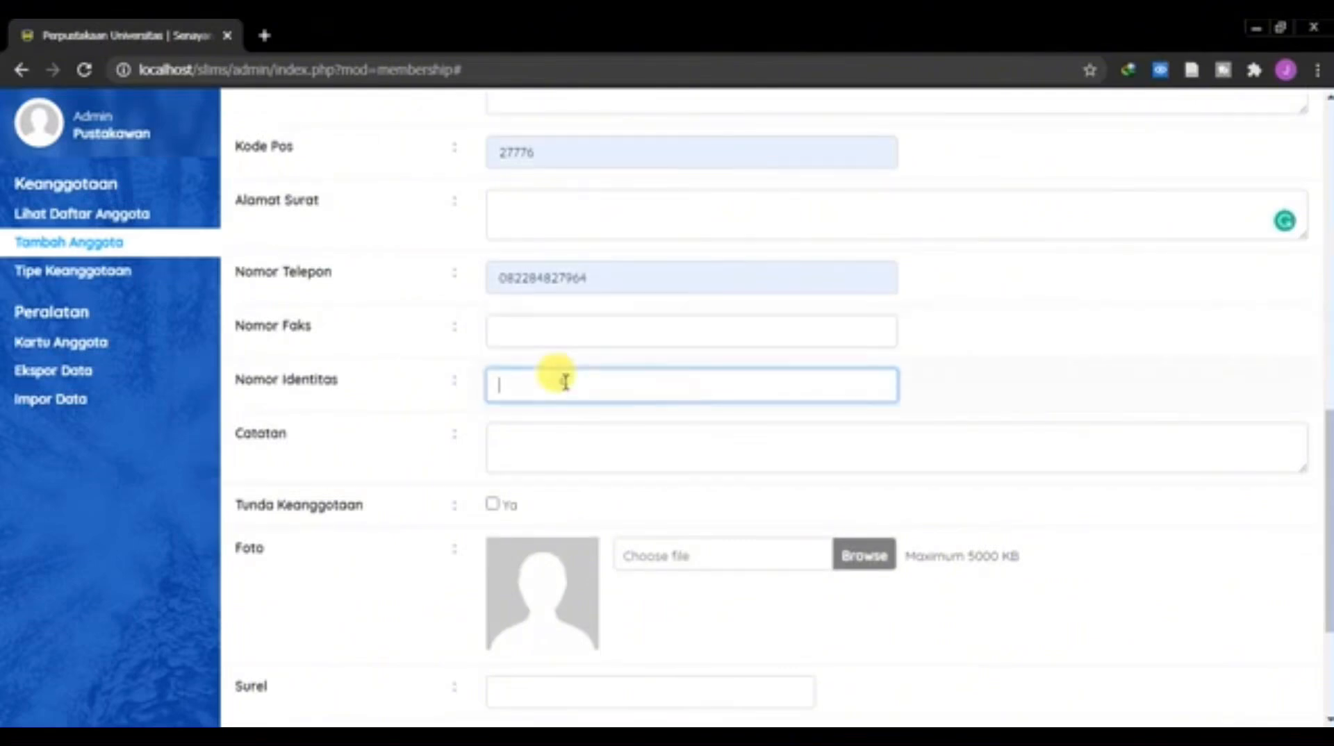
left_click(559, 444)
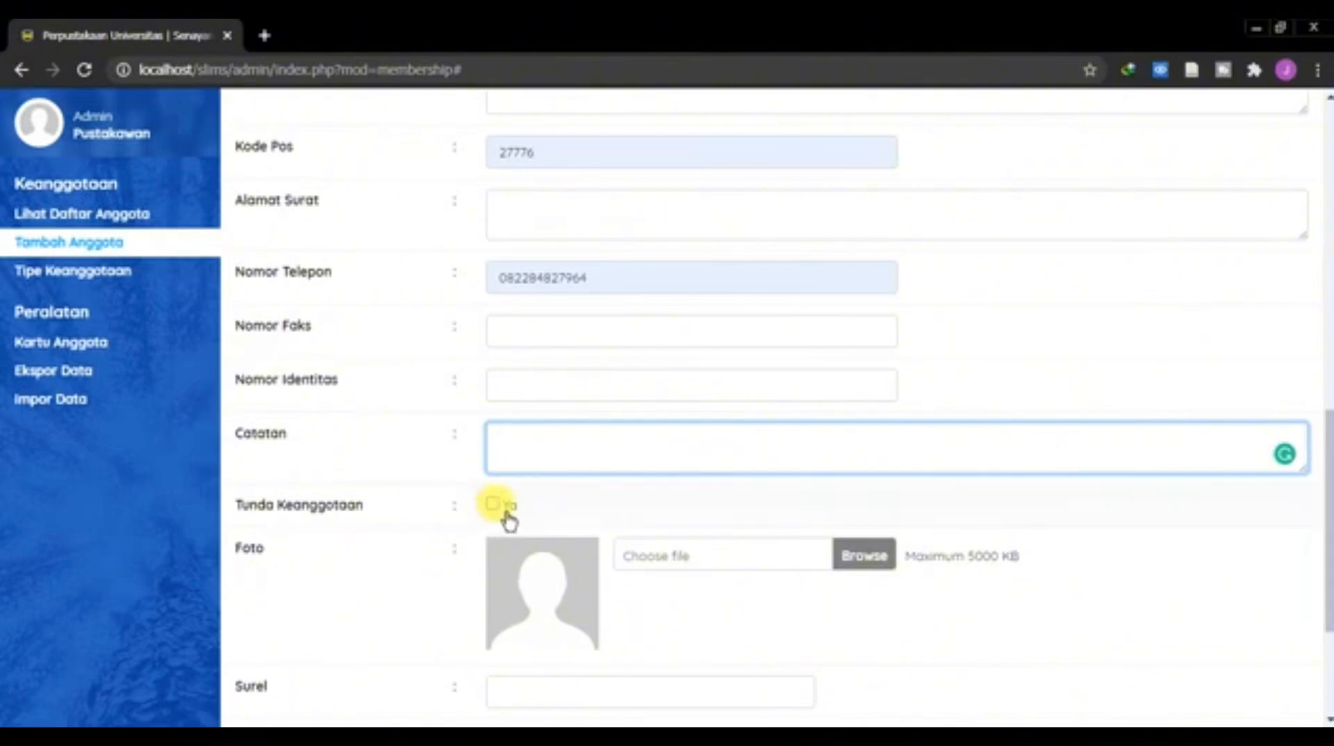
scroll(487, 511, "down", 3)
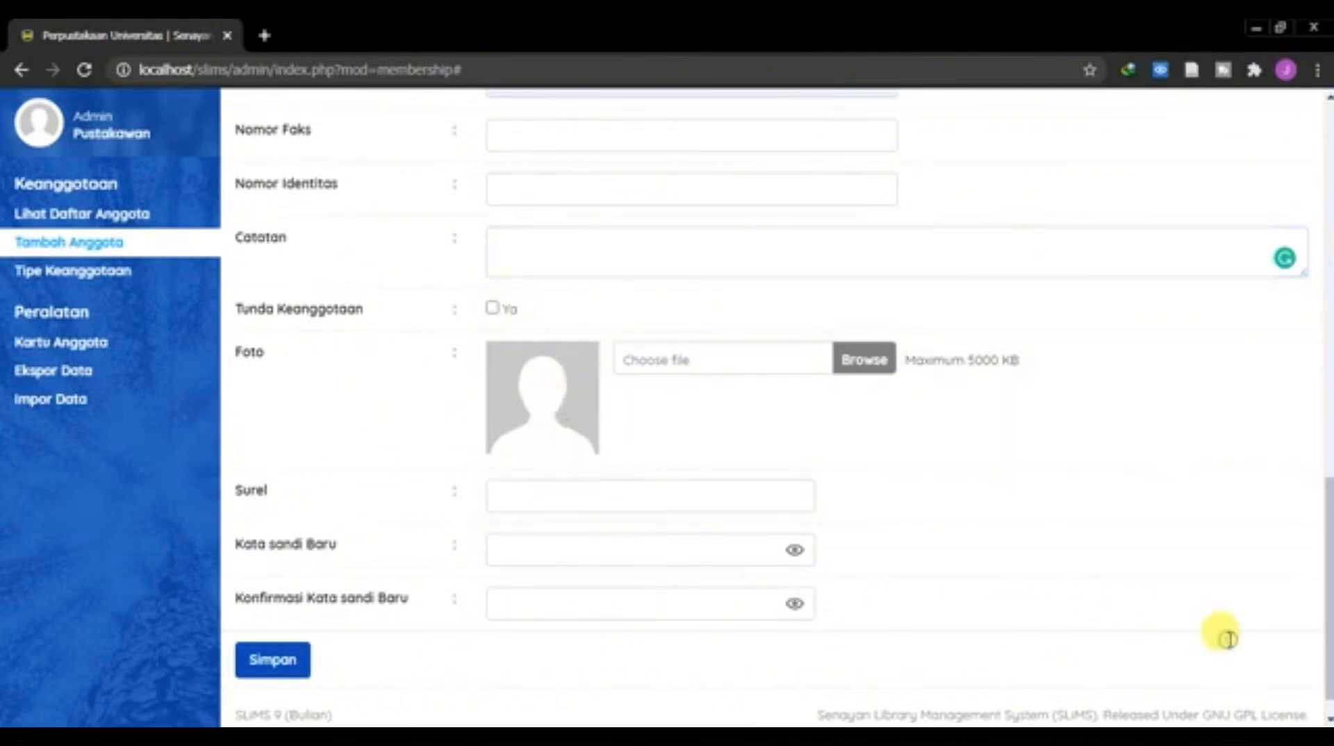
scroll(586, 326, "up", 1)
scroll(587, 325, "up", 2)
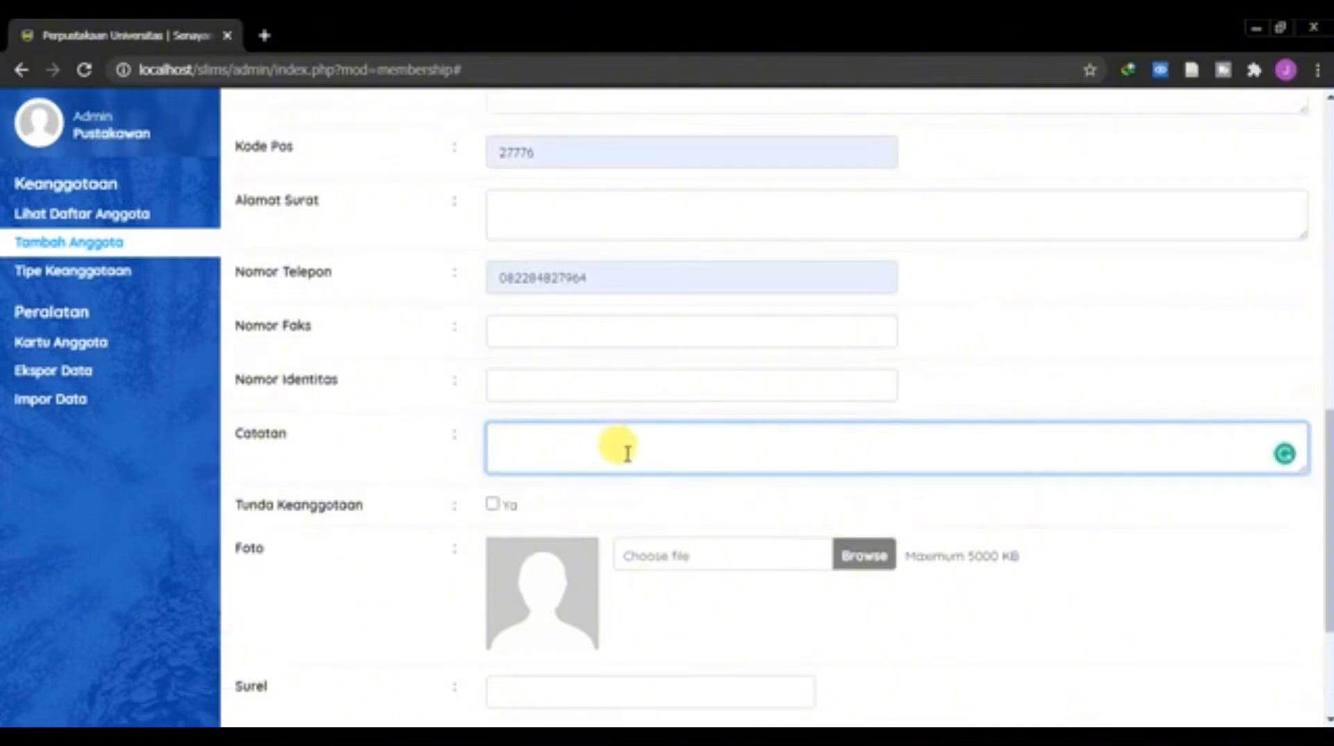
scroll(612, 517, "down", 3)
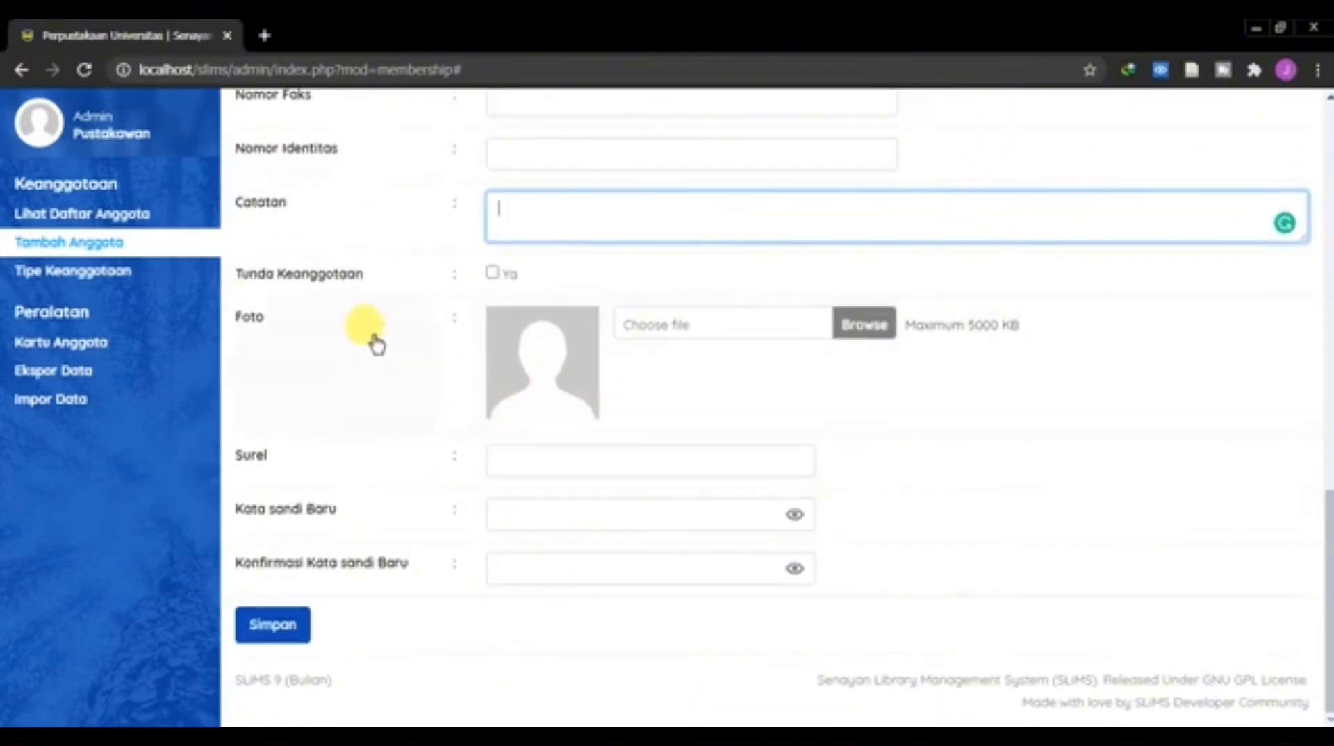
Step: Attach the photo file 13.jpg to the new member's record
left_click(865, 325)
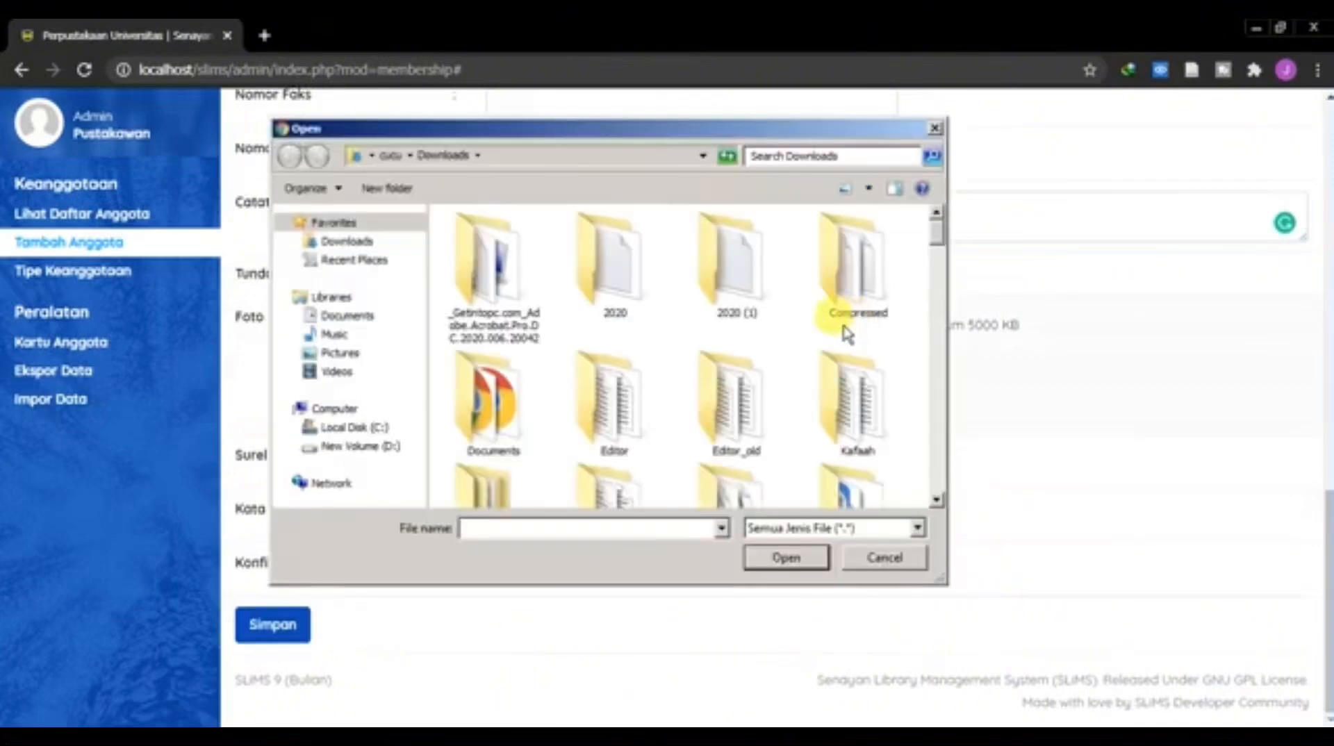
left_click_drag(933, 225, 933, 316)
left_click(493, 309)
left_click(787, 559)
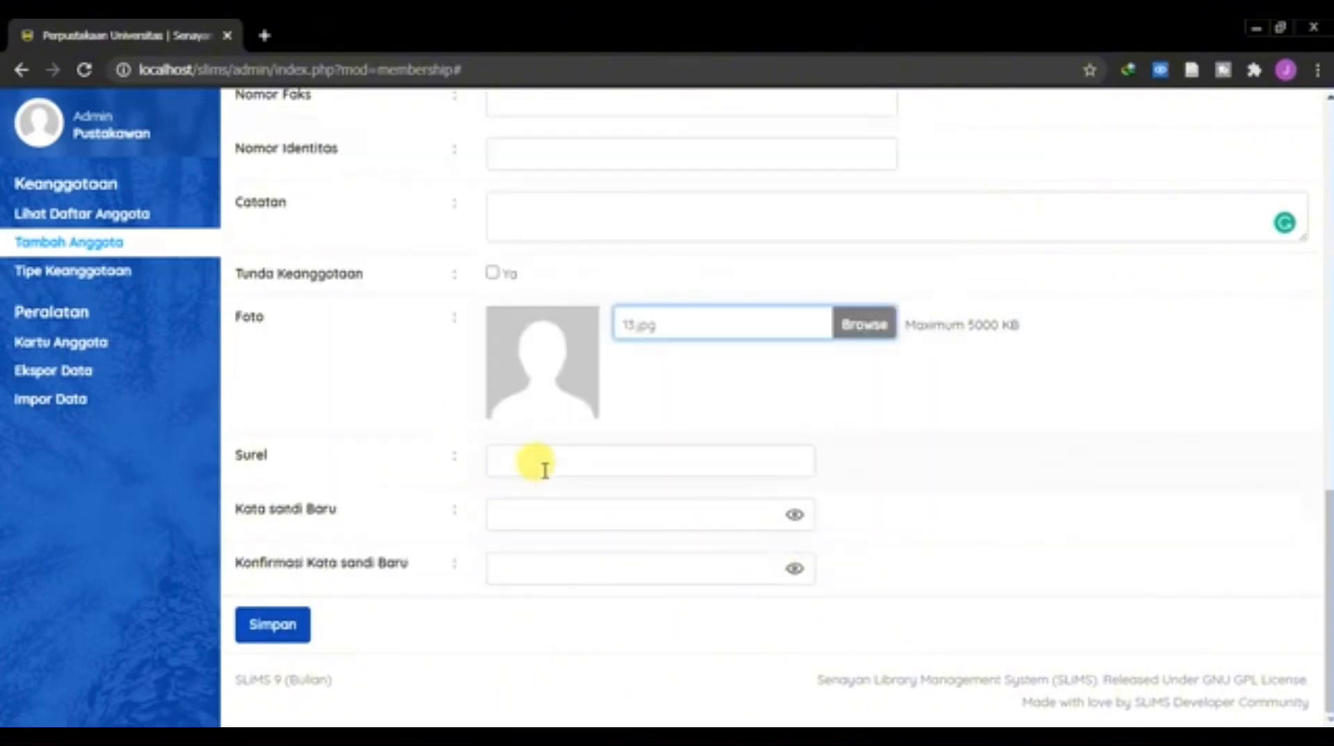
Step: Fill in the member's e-mail address, then enter and confirm the member's account password
left_click(546, 469)
left_click(544, 506)
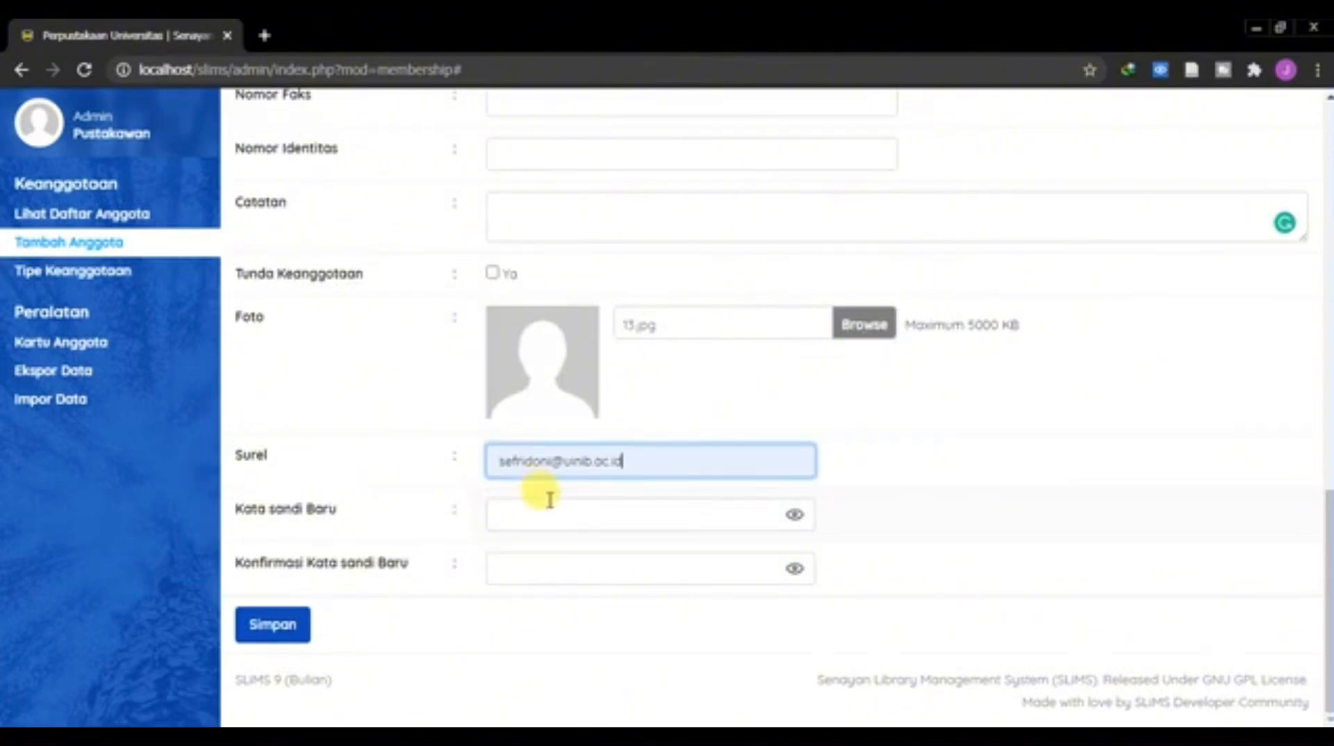
left_click(538, 507)
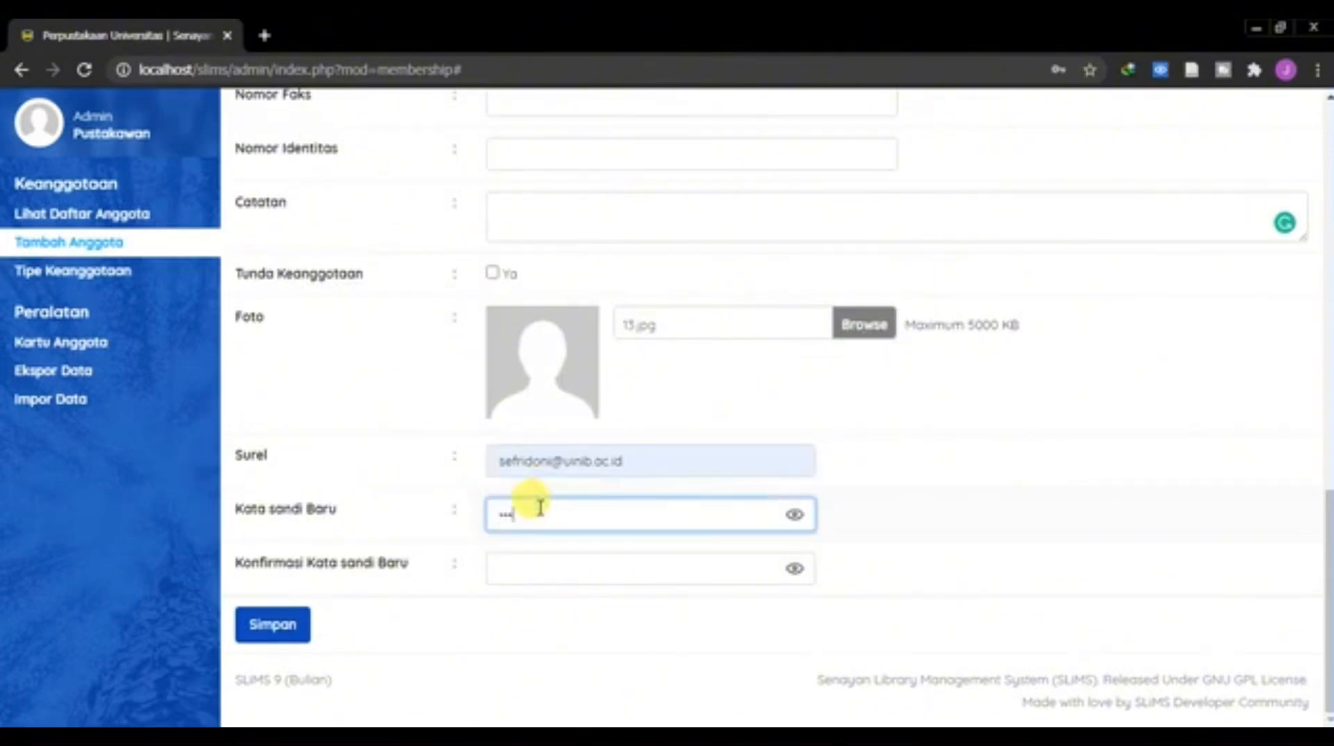
key("Tab")
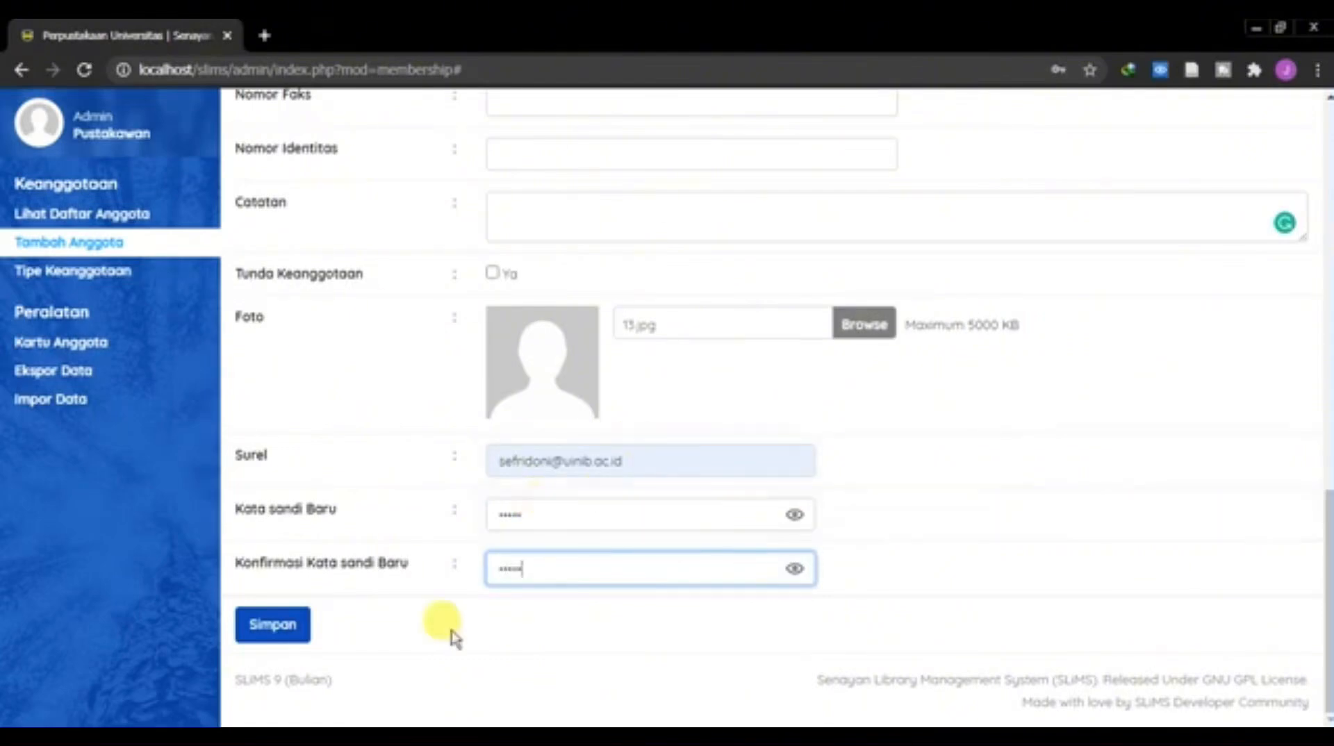
Step: Save the new member record and acknowledge the image upload alert
left_click(299, 625)
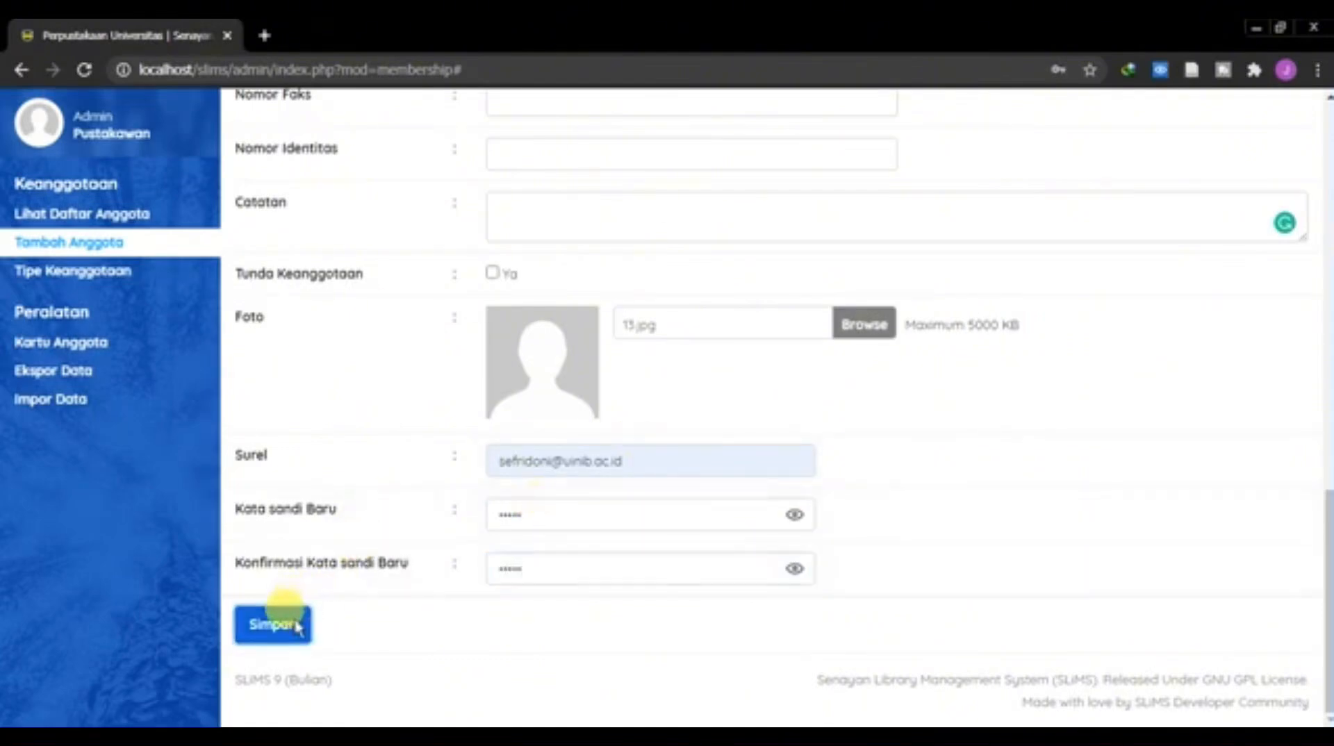
left_click(840, 179)
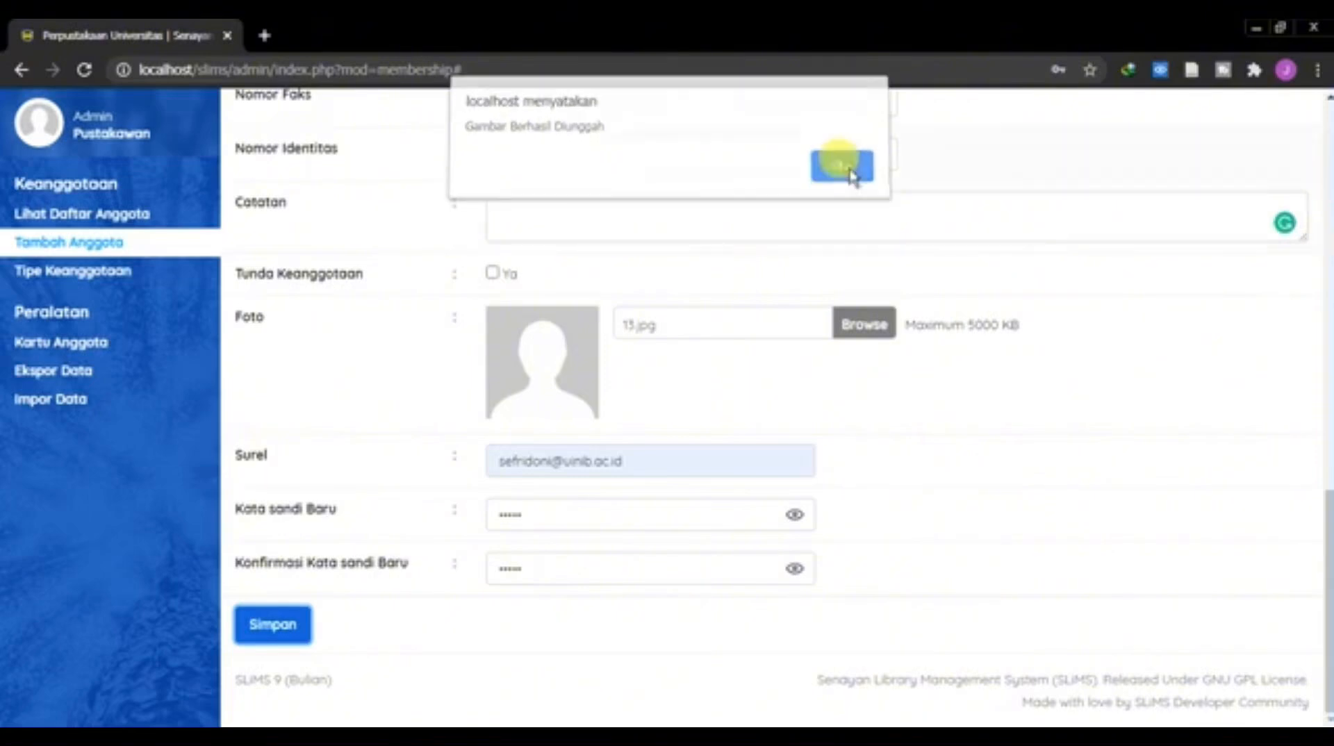
left_click(840, 175)
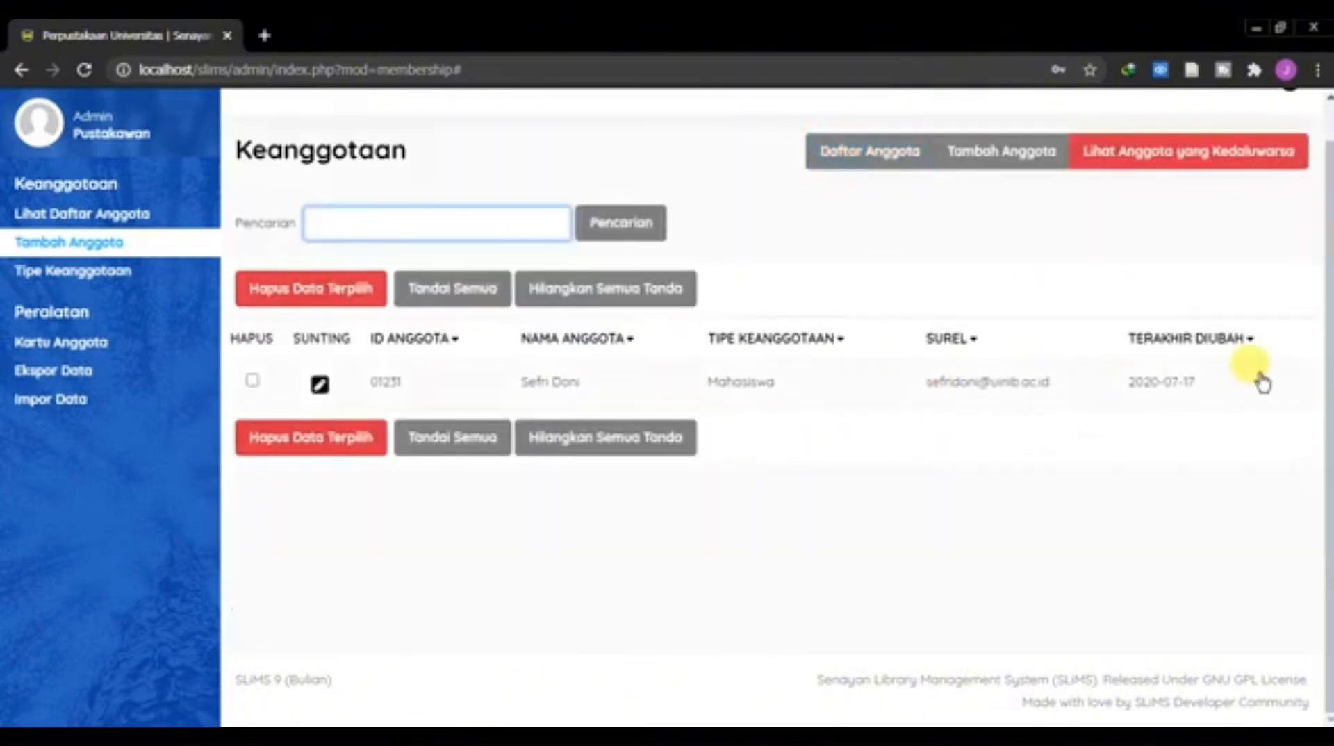
Step: Open the newly saved member from the member list in edit mode and review its fields and photo
left_click(154, 214)
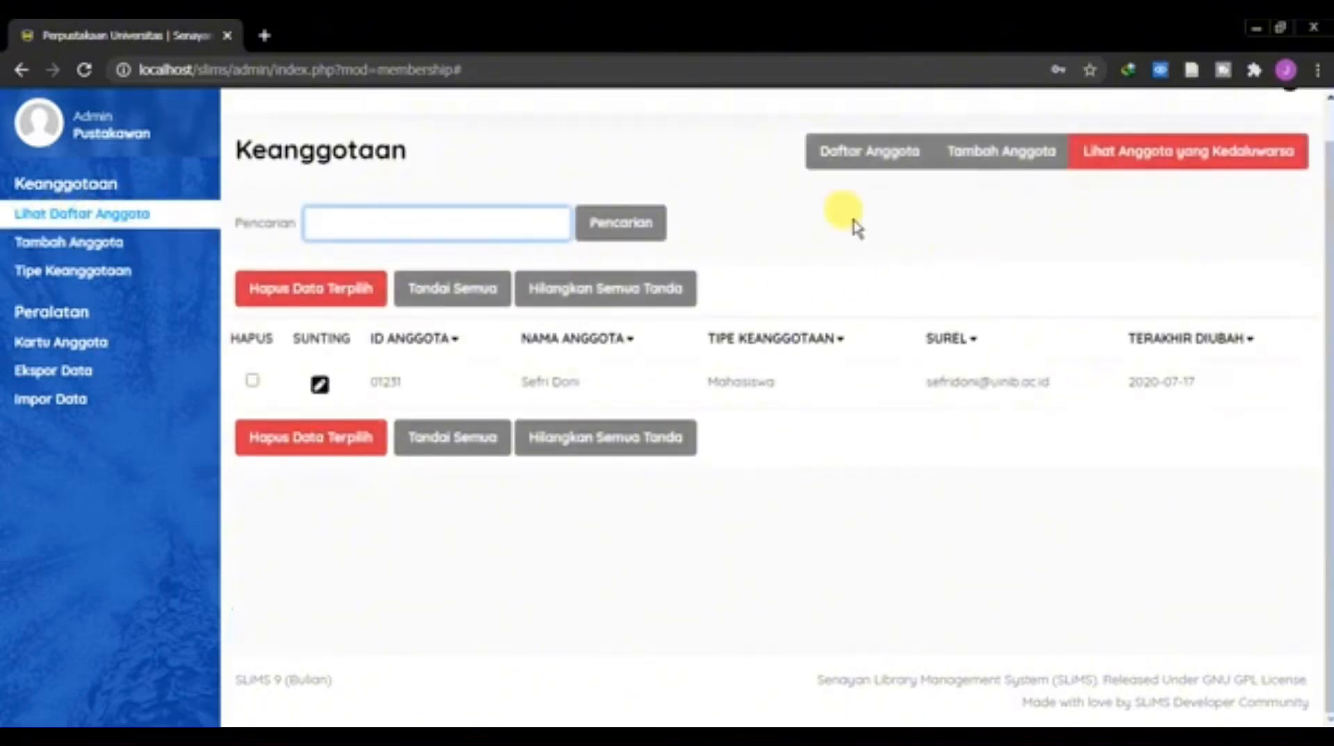
left_click(320, 384)
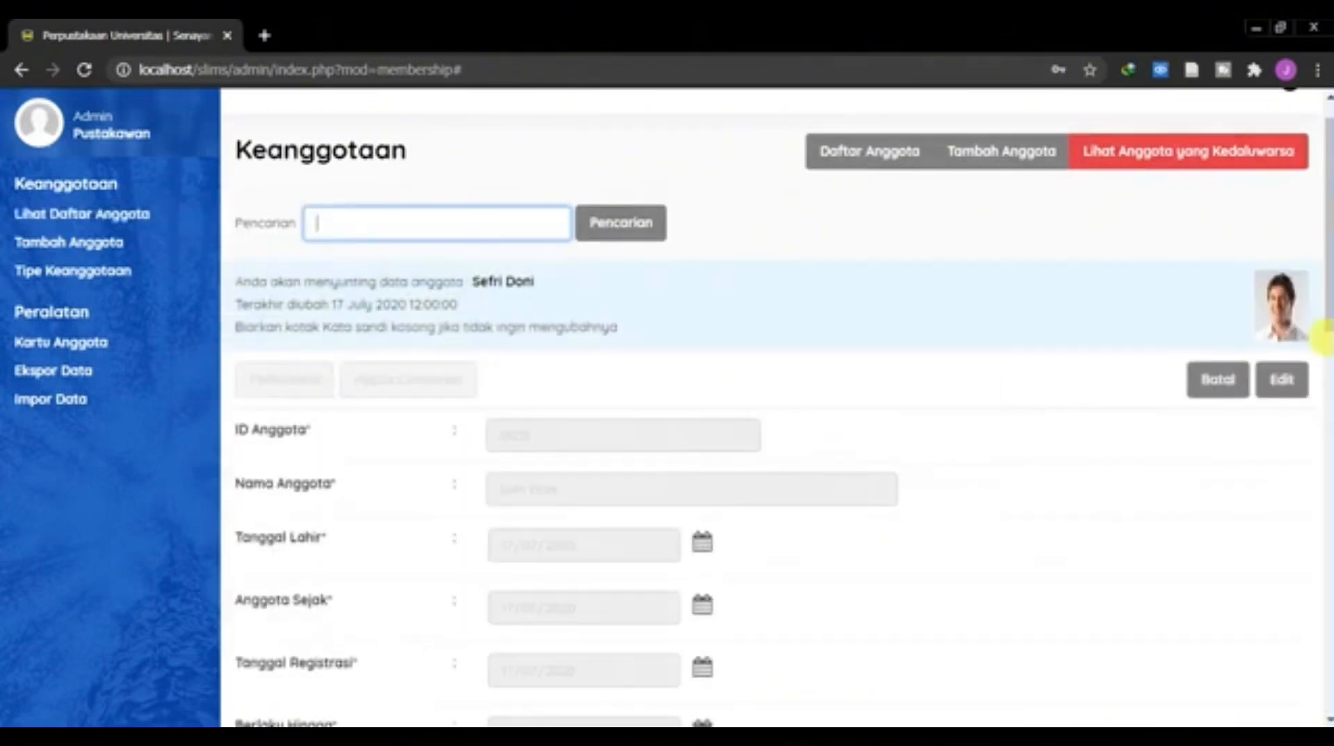
left_click(1280, 379)
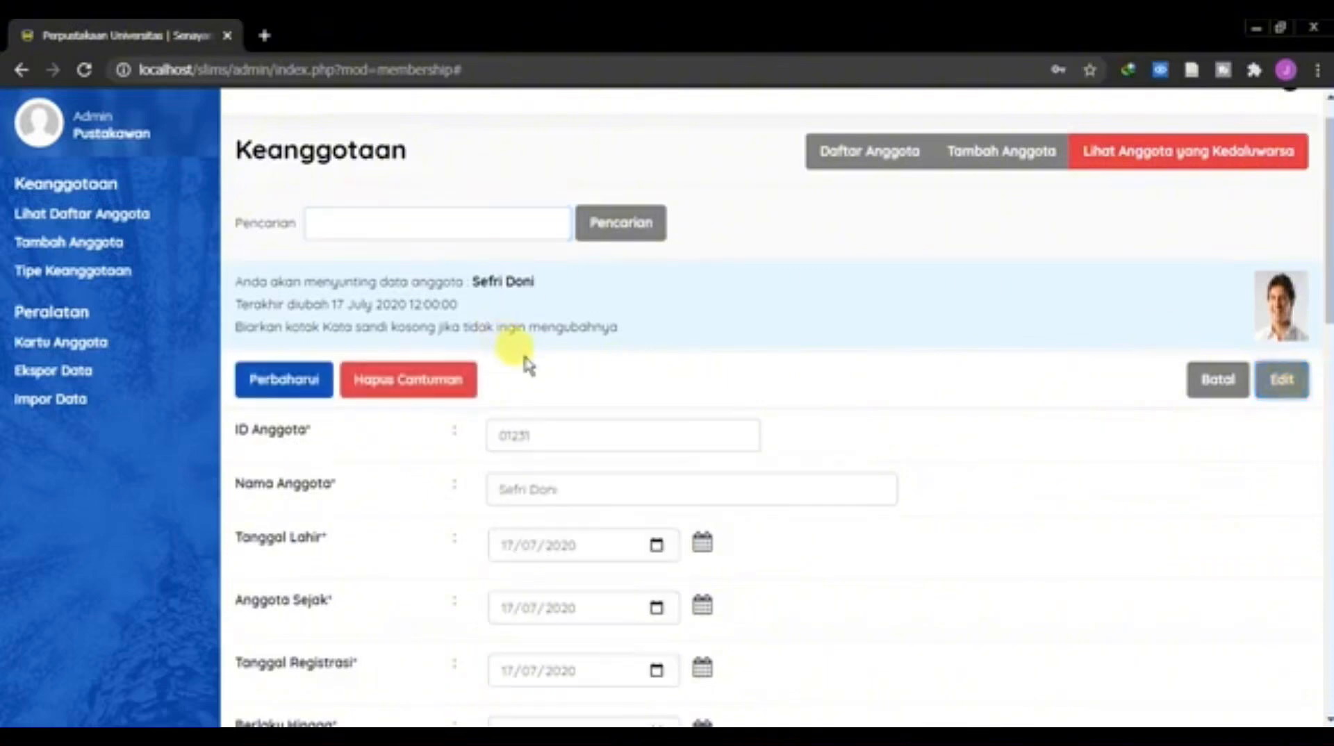
scroll(873, 440, "down", 15)
scroll(476, 348, "down", 3)
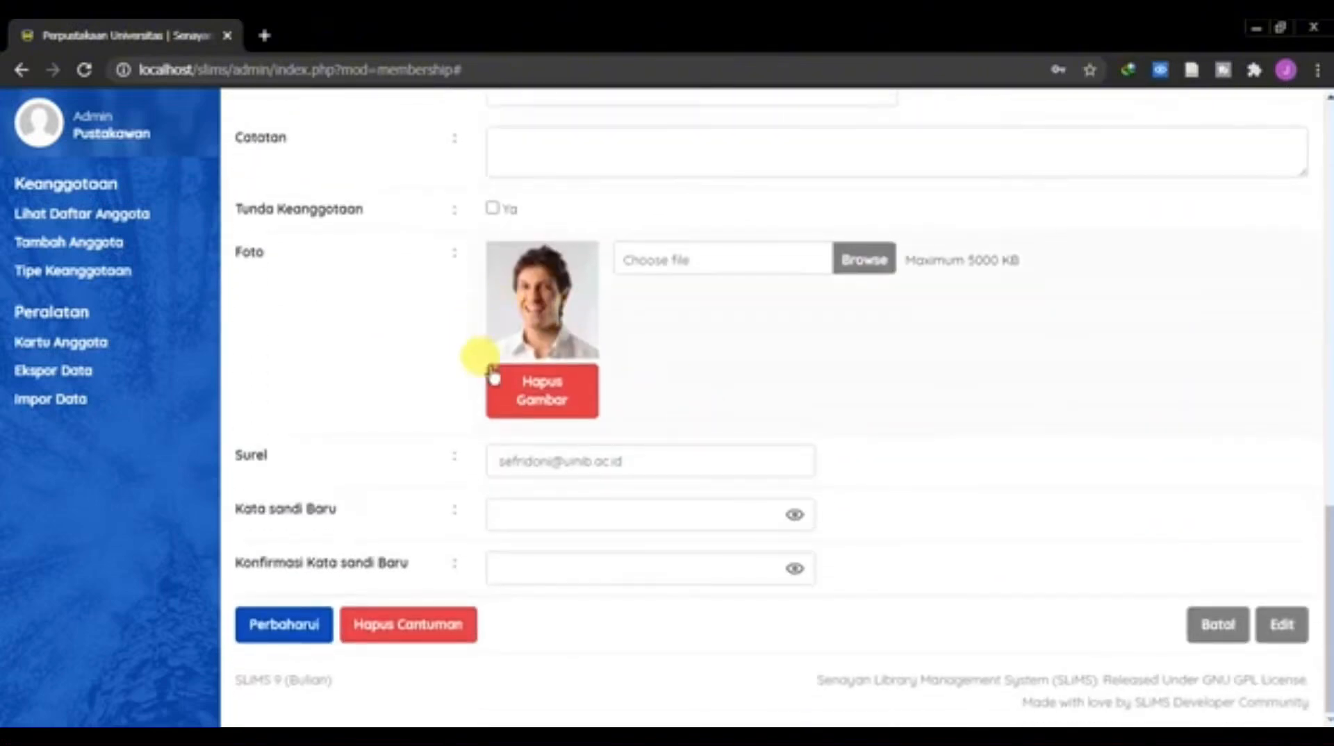
scroll(625, 489, "up", 9)
scroll(625, 493, "up", 8)
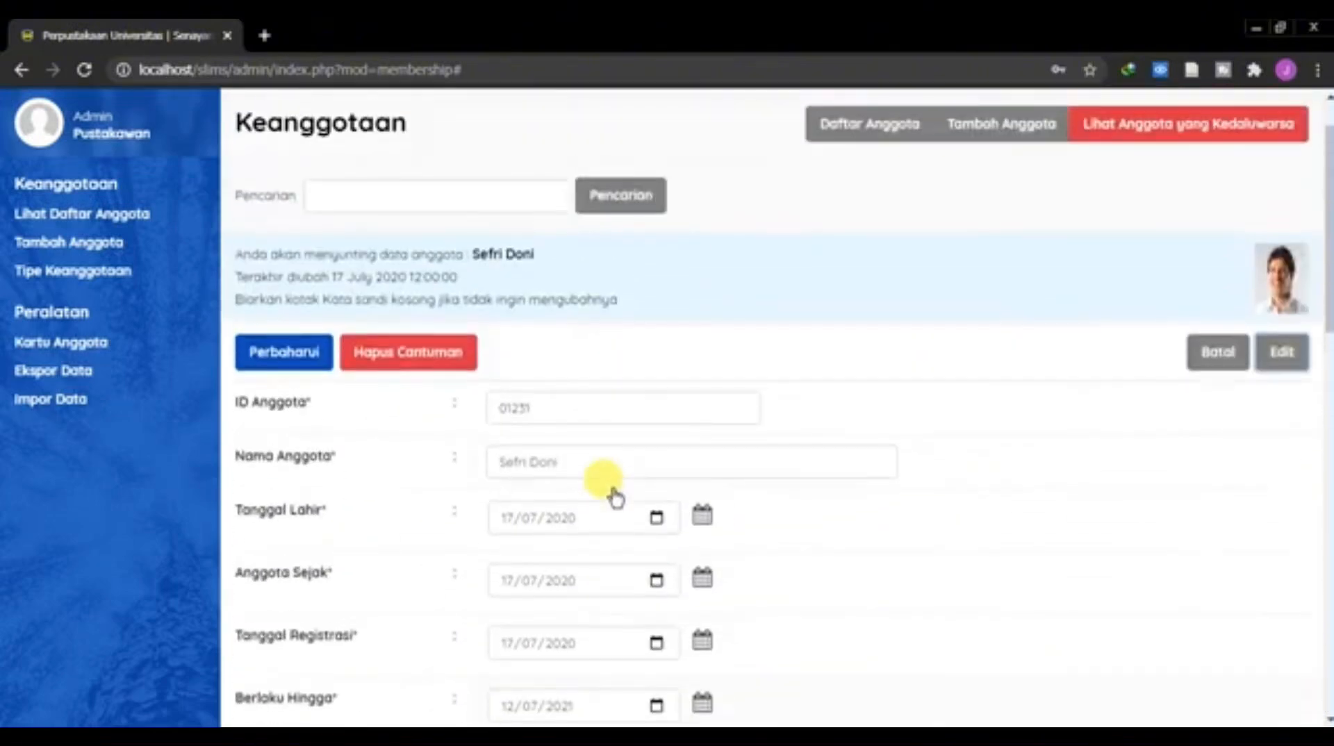